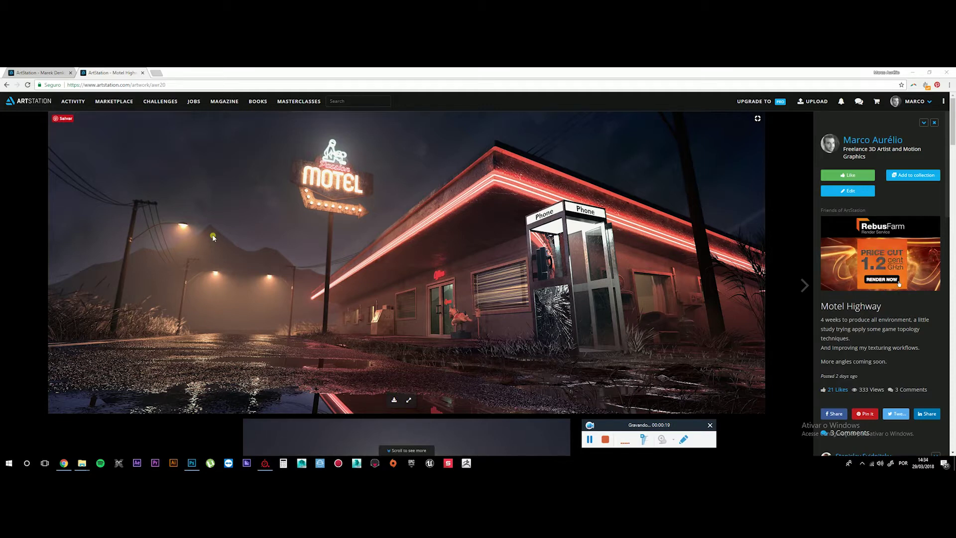
pyautogui.click(212, 237)
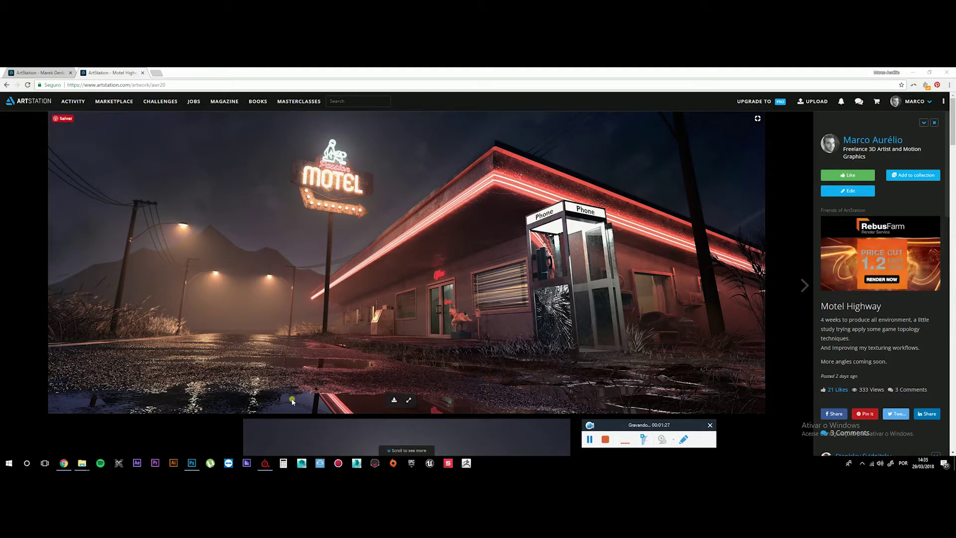
pyautogui.moveTo(266, 466)
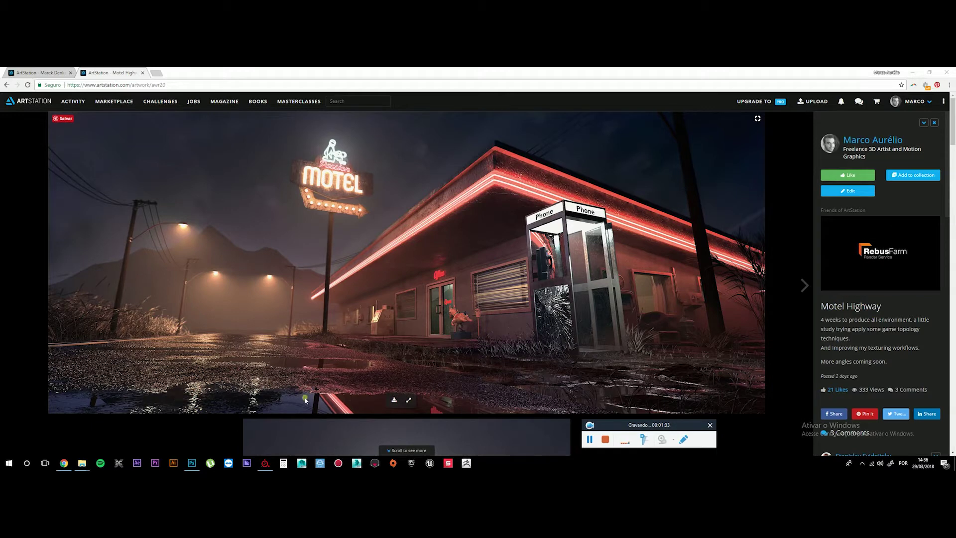
pyautogui.click(242, 354)
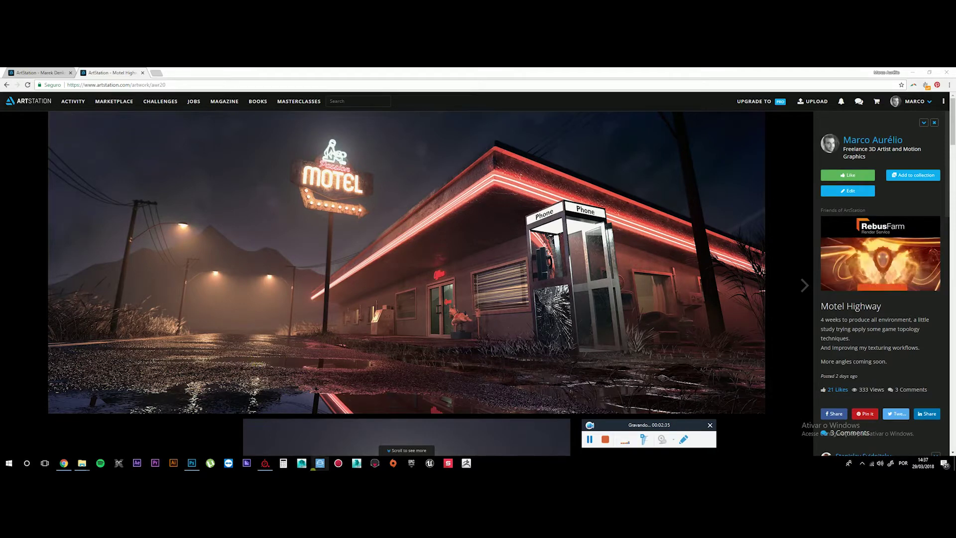
# Switch to Substance Painter and add a fill layer with a black mask to the ASFALTO texture set
pyautogui.click(268, 464)
pyautogui.keyDown('alt'); pyautogui.moveTo(393, 247); pyautogui.dragTo(404, 266); pyautogui.keyUp('alt')
pyautogui.keyDown('alt'); pyautogui.moveTo(330, 285); pyautogui.dragTo(368, 269, button='middle'); pyautogui.keyUp('alt')
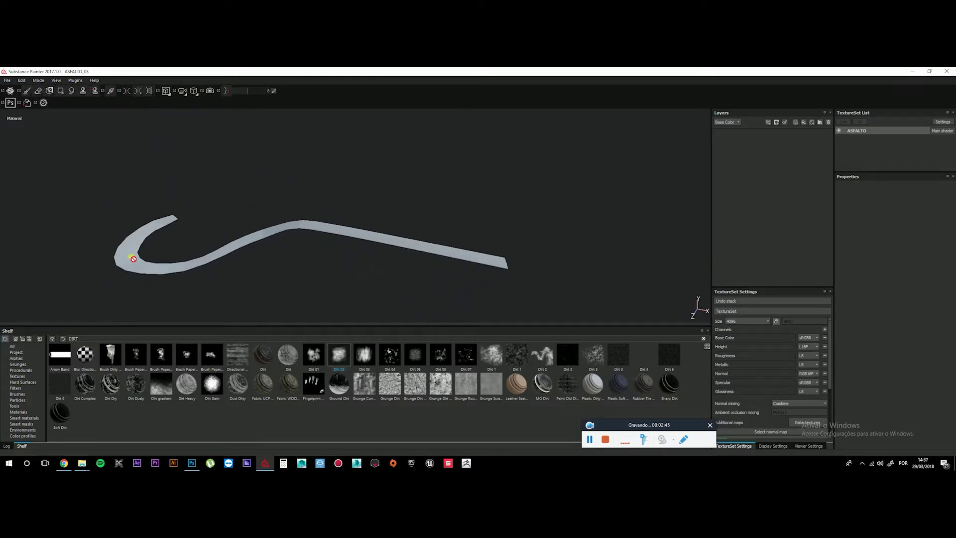
pyautogui.scroll(3, 243, 242)
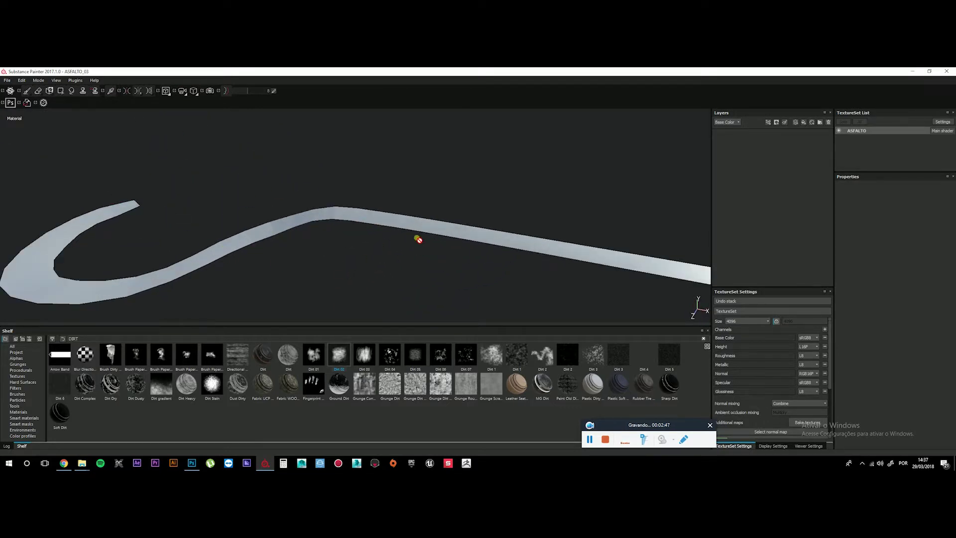
pyautogui.keyDown('alt'); pyautogui.moveTo(418, 239); pyautogui.dragTo(454, 249); pyautogui.keyUp('alt')
pyautogui.scroll(4, 423, 237)
pyautogui.click(804, 122)
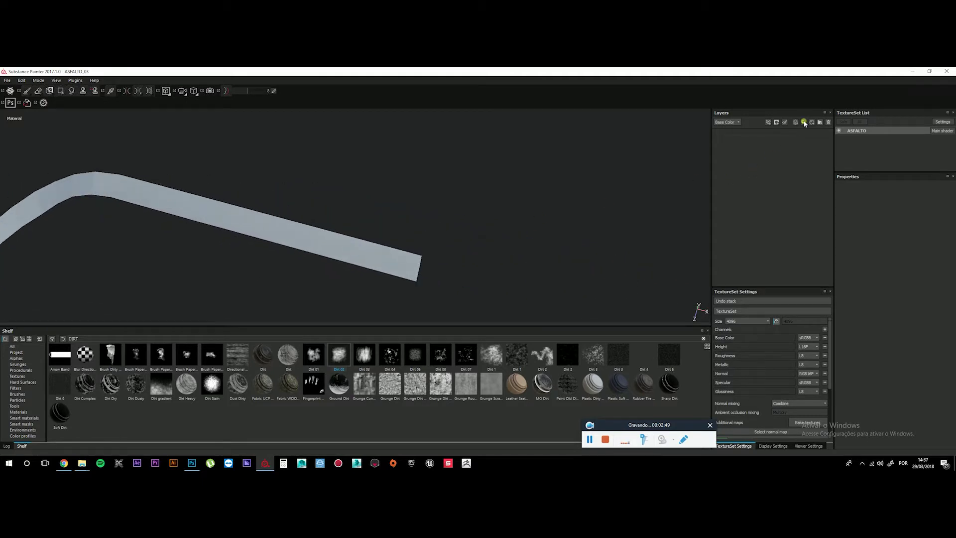
pyautogui.click(777, 122)
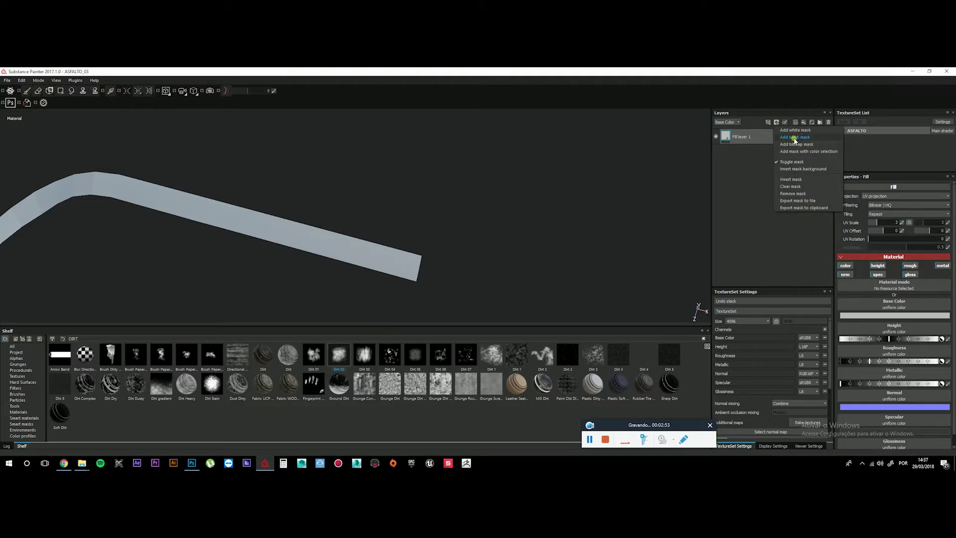
pyautogui.click(795, 137)
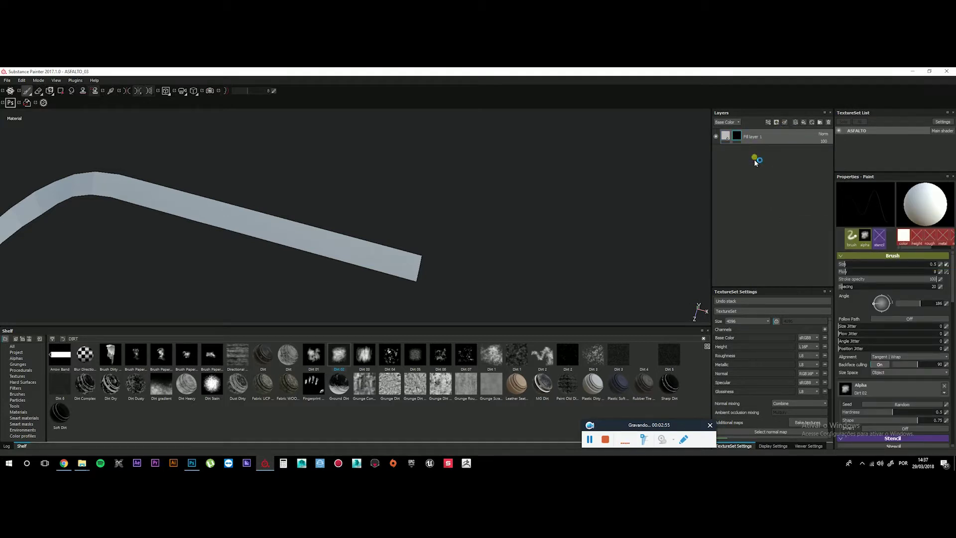
# Set the fill layer's base color to bright red and select its black mask for painting
pyautogui.click(849, 263)
pyautogui.click(724, 138)
pyautogui.click(886, 317)
pyautogui.moveTo(884, 318); pyautogui.dragTo(888, 299)
pyautogui.click(356, 260)
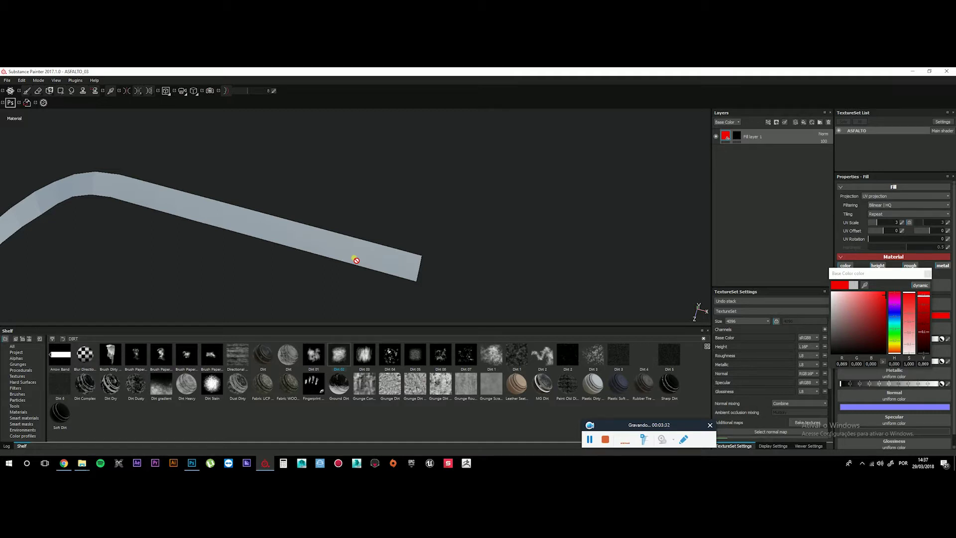
pyautogui.click(737, 140)
pyautogui.moveTo(737, 139)
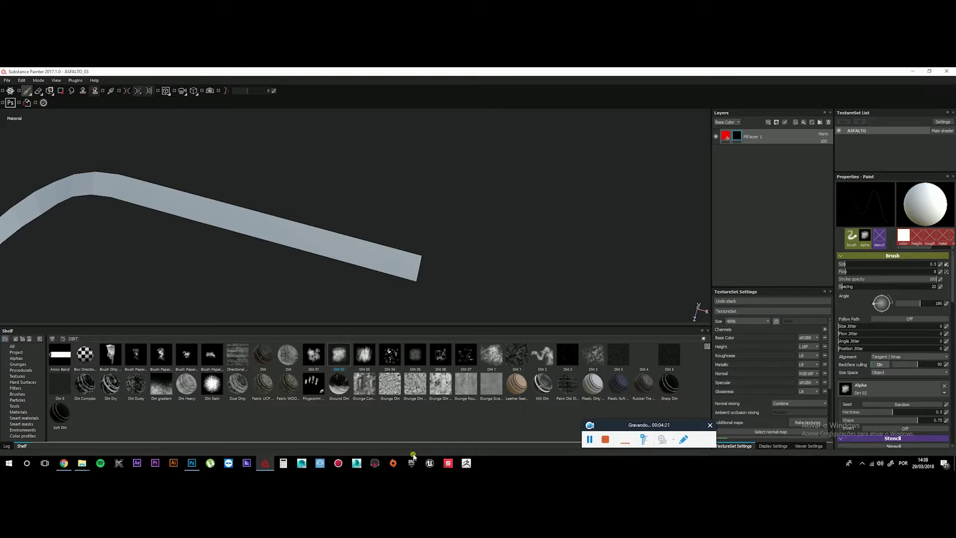
# Turn off the roughness, glossiness and specular channels of the red fill layer
pyautogui.keyDown('alt'); pyautogui.moveTo(274, 257); pyautogui.dragTo(367, 262, button='right'); pyautogui.keyUp('alt')
pyautogui.keyDown('alt'); pyautogui.moveTo(428, 268); pyautogui.dragTo(293, 234, button='middle'); pyautogui.keyUp('alt')
pyautogui.moveTo(338, 249)
pyautogui.keyDown('alt'); pyautogui.mouseDown()
pyautogui.moveTo(362, 274)
pyautogui.moveTo(375, 261)
pyautogui.moveTo(333, 240)
pyautogui.mouseUp(); pyautogui.keyUp('alt')
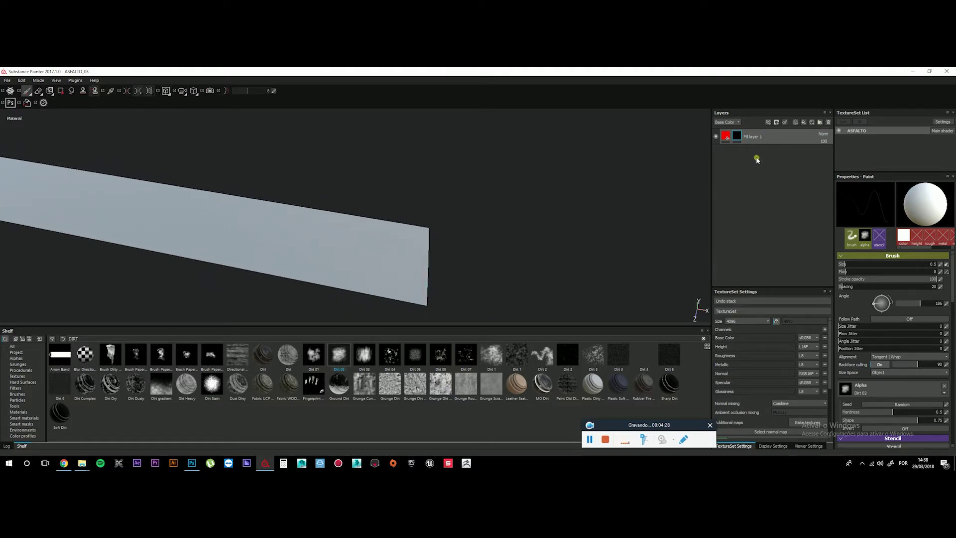
pyautogui.click(725, 137)
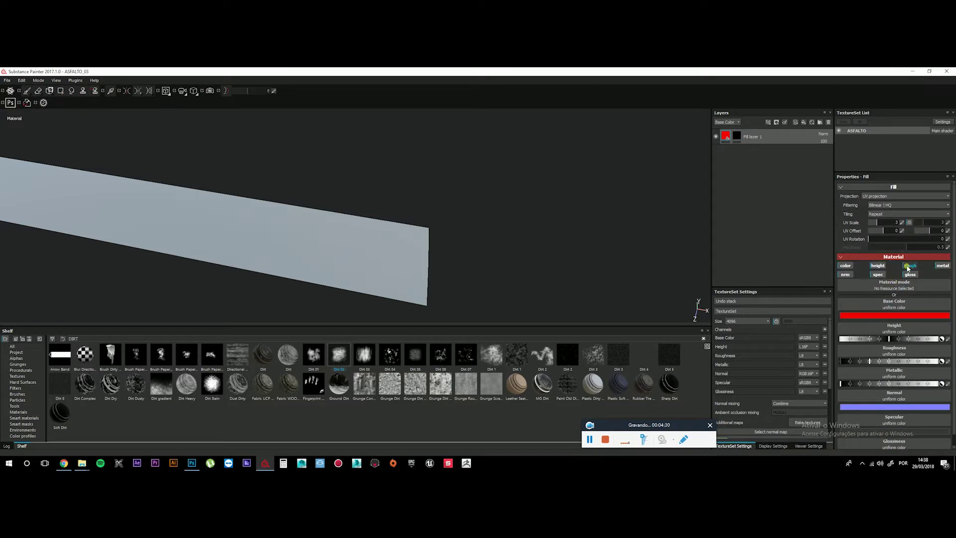
pyautogui.click(907, 266)
pyautogui.click(911, 274)
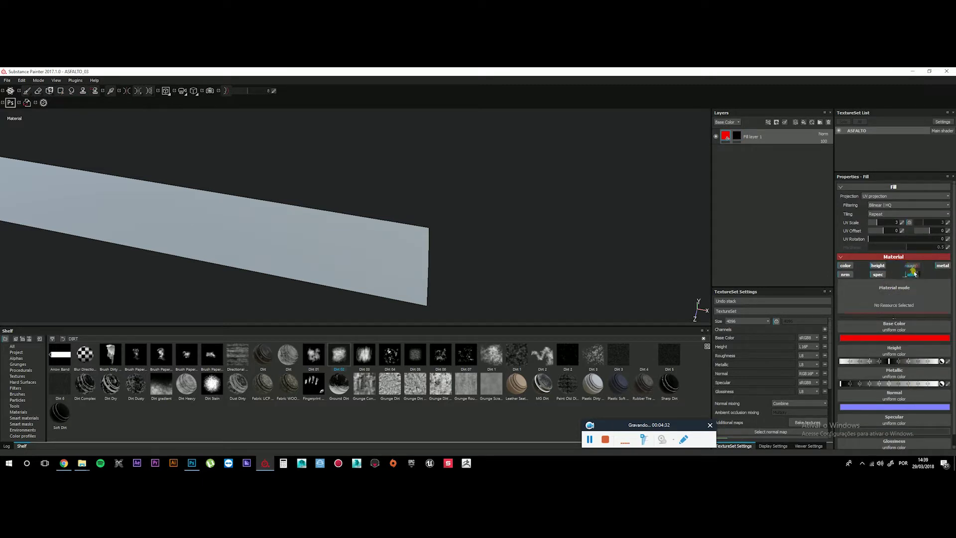
pyautogui.click(877, 274)
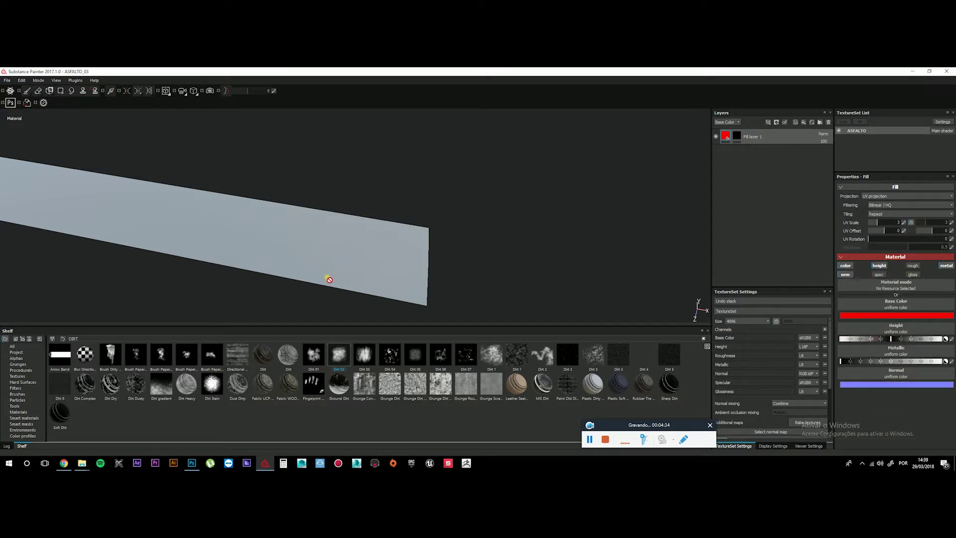
# Set the brush flow to 100 on the fill layer's mask and paint a test stroke across the road
pyautogui.keyDown('alt'); pyautogui.moveTo(266, 228); pyautogui.dragTo(378, 212); pyautogui.keyUp('alt')
pyautogui.click(737, 136)
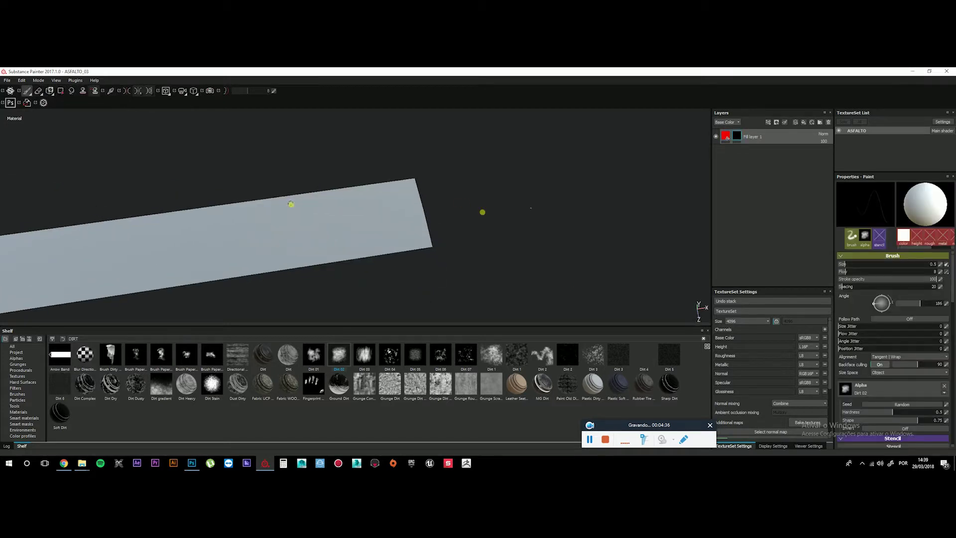
pyautogui.keyDown('alt'); pyautogui.moveTo(316, 265); pyautogui.dragTo(369, 263); pyautogui.keyUp('alt')
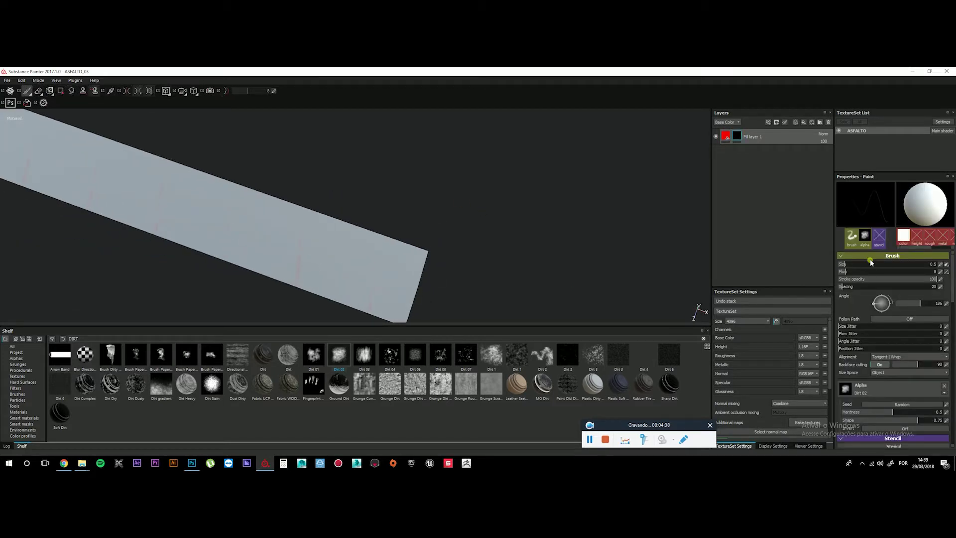
pyautogui.moveTo(849, 271); pyautogui.dragTo(936, 271)
pyautogui.moveTo(333, 228); pyautogui.dragTo(287, 287)
pyautogui.hotkey('ctrl', 'z')
pyautogui.moveTo(353, 250)
pyautogui.keyDown('alt'); pyautogui.mouseDown()
pyautogui.moveTo(300, 258)
pyautogui.moveTo(341, 218)
pyautogui.mouseUp(); pyautogui.keyUp('alt')
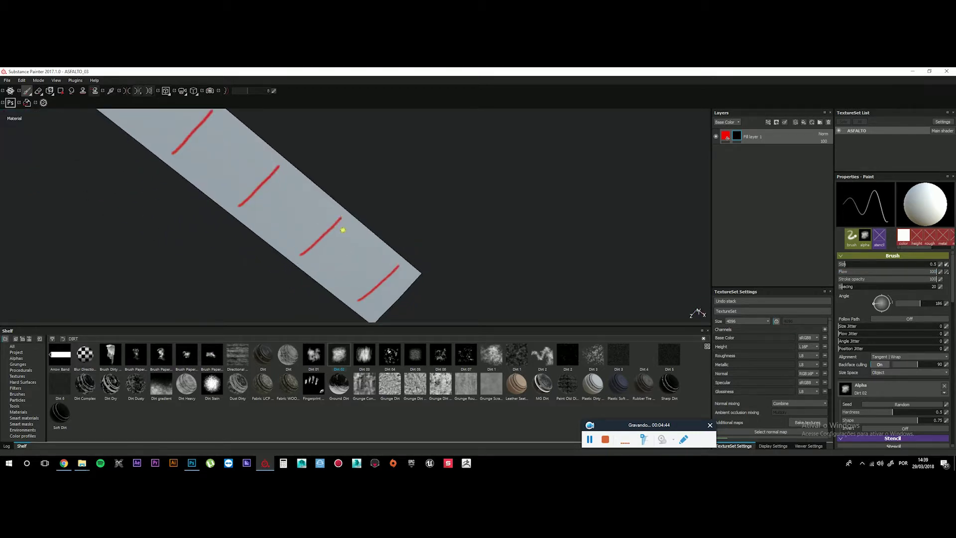
# Show the 3D and 2D views side by side, return to the paint brush and undo the test stroke
pyautogui.press('e')
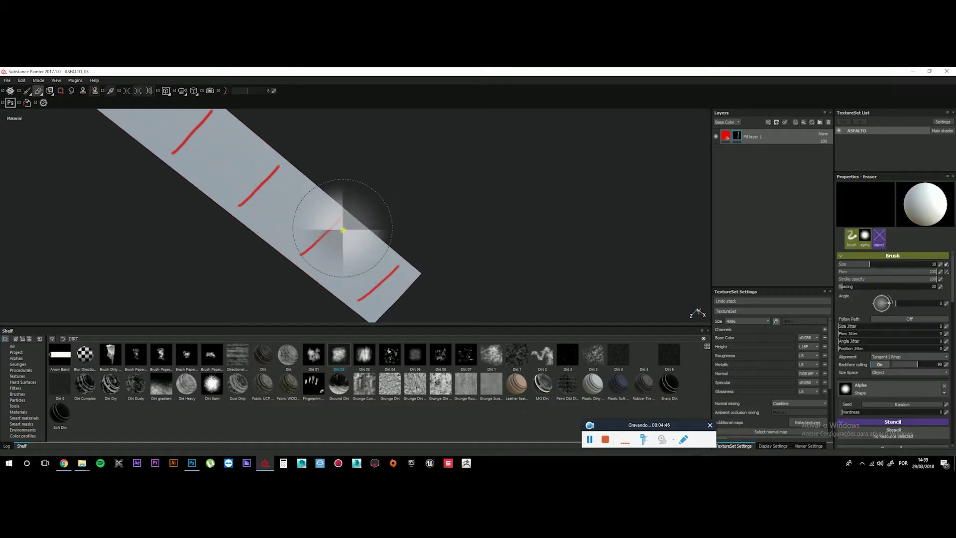
pyautogui.press('F1')
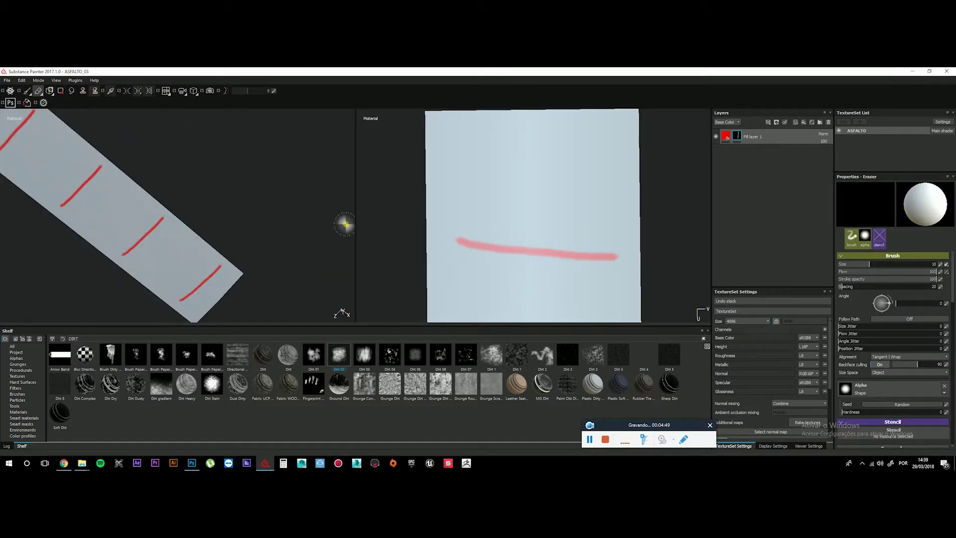
pyautogui.press('1')
pyautogui.scroll(-1, 500, 227)
pyautogui.moveTo(475, 251)
pyautogui.keyDown('alt'); pyautogui.mouseDown(button='middle')
pyautogui.moveTo(549, 271)
pyautogui.moveTo(507, 230)
pyautogui.mouseUp(button='middle'); pyautogui.keyUp('alt')
pyautogui.hotkey('ctrl', 'z')
# Paint straight red lines along the lower and upper edges of the road tile in the 2D view
pyautogui.moveTo(435, 273); pyautogui.dragTo(599, 271)
pyautogui.keyDown('alt'); pyautogui.moveTo(512, 244); pyautogui.dragTo(517, 275, button='middle'); pyautogui.keyUp('alt')
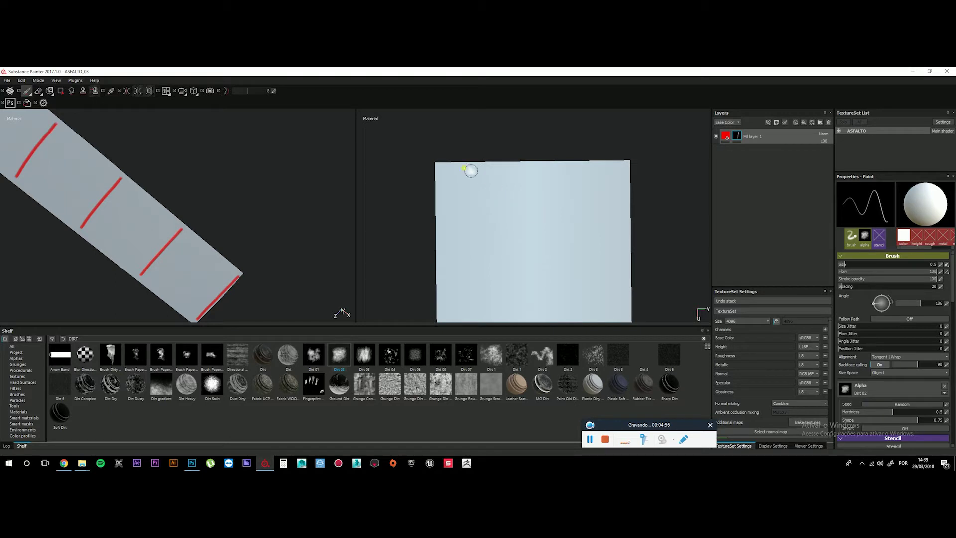
pyautogui.moveTo(450, 168); pyautogui.dragTo(616, 168)
pyautogui.moveTo(111, 239)
pyautogui.keyDown('alt'); pyautogui.mouseDown()
pyautogui.moveTo(234, 262)
pyautogui.moveTo(181, 227)
pyautogui.moveTo(294, 209)
pyautogui.moveTo(234, 188)
pyautogui.moveTo(233, 240)
pyautogui.moveTo(190, 192)
pyautogui.moveTo(292, 204)
pyautogui.mouseUp(); pyautogui.keyUp('alt')
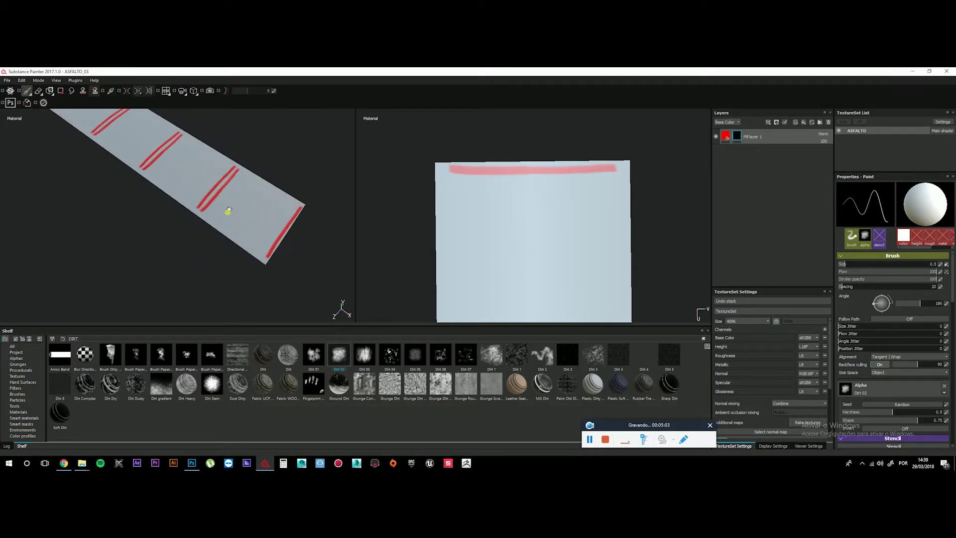
# Paint a zigzag test stroke on the road between the edge lines and undo it
pyautogui.moveTo(222, 207)
pyautogui.mouseDown()
pyautogui.moveTo(249, 198)
pyautogui.moveTo(281, 206)
pyautogui.moveTo(164, 205)
pyautogui.moveTo(175, 193)
pyautogui.mouseUp()
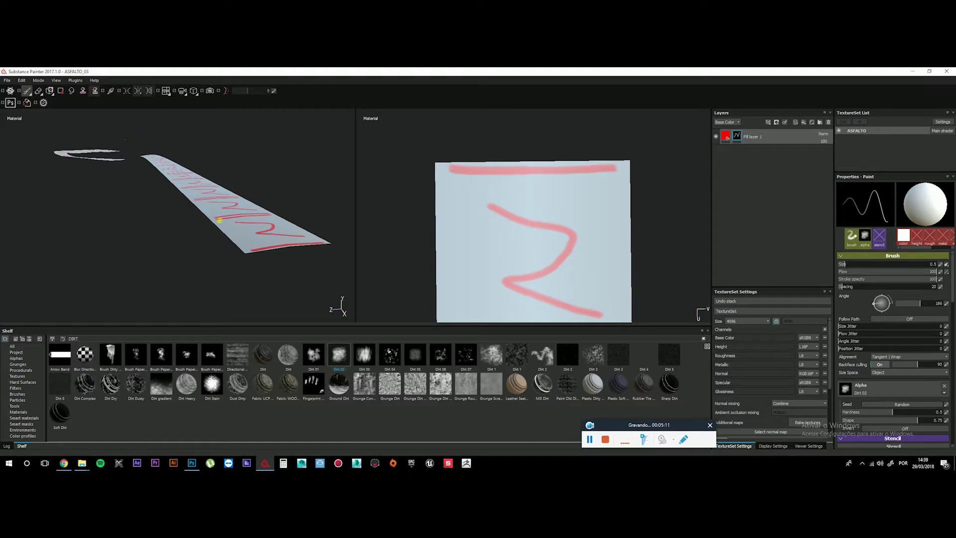
pyautogui.moveTo(247, 221)
pyautogui.keyDown('alt'); pyautogui.mouseDown()
pyautogui.moveTo(163, 284)
pyautogui.moveTo(247, 301)
pyautogui.moveTo(268, 227)
pyautogui.mouseUp(); pyautogui.keyUp('alt')
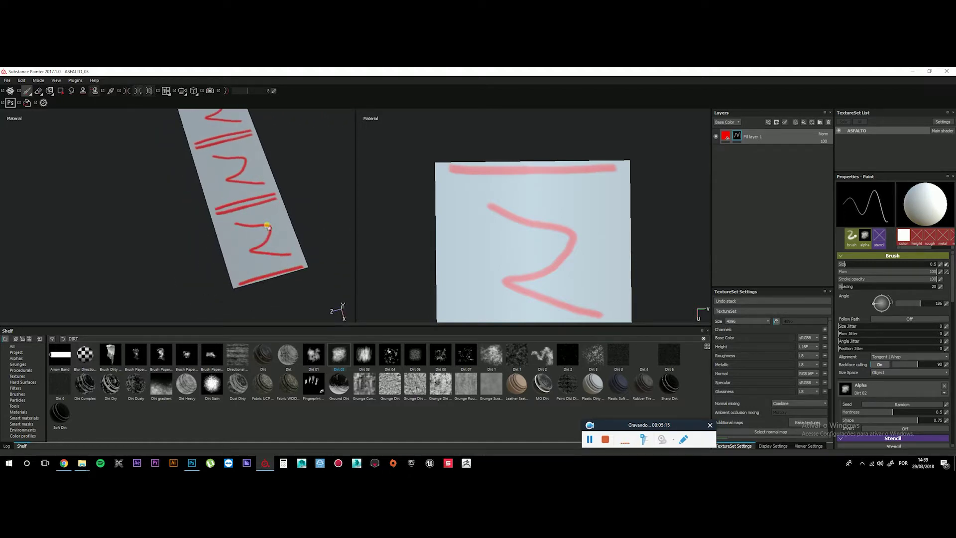
pyautogui.hotkey('ctrl', 'z')
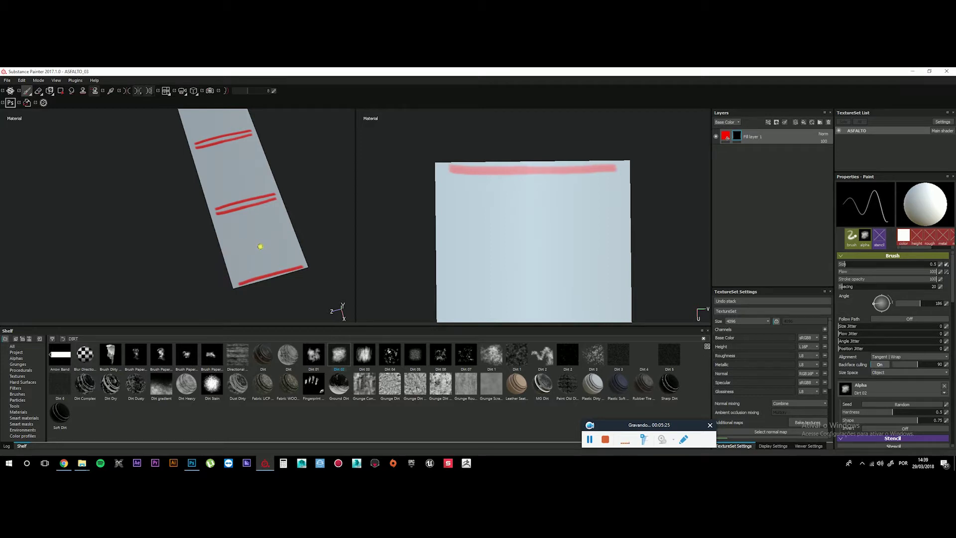
pyautogui.moveTo(248, 215)
pyautogui.keyDown('alt'); pyautogui.mouseDown()
pyautogui.moveTo(255, 264)
pyautogui.moveTo(335, 256)
pyautogui.moveTo(338, 235)
pyautogui.mouseUp(); pyautogui.keyUp('alt')
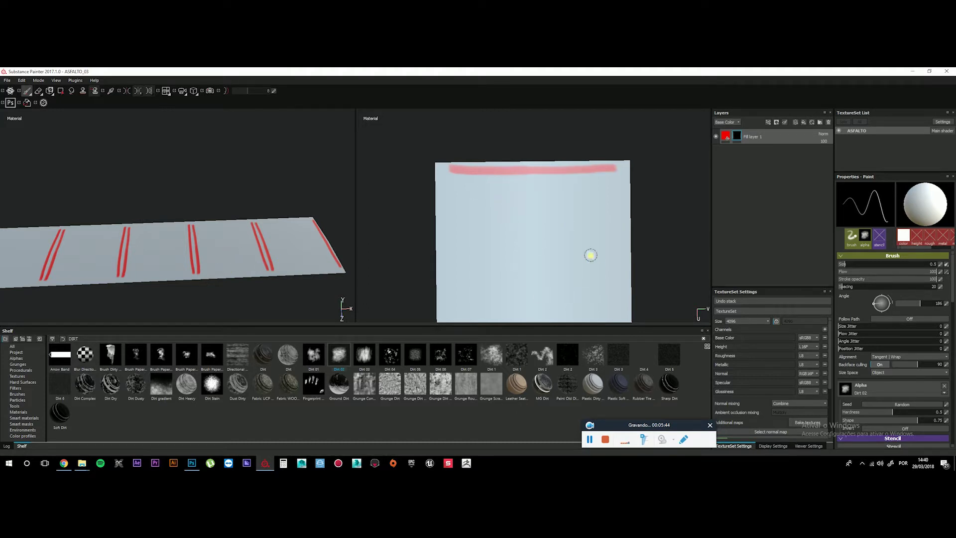
pyautogui.moveTo(154, 240)
pyautogui.keyDown('alt'); pyautogui.mouseDown()
pyautogui.moveTo(258, 239)
pyautogui.moveTo(241, 251)
pyautogui.mouseUp(); pyautogui.keyUp('alt')
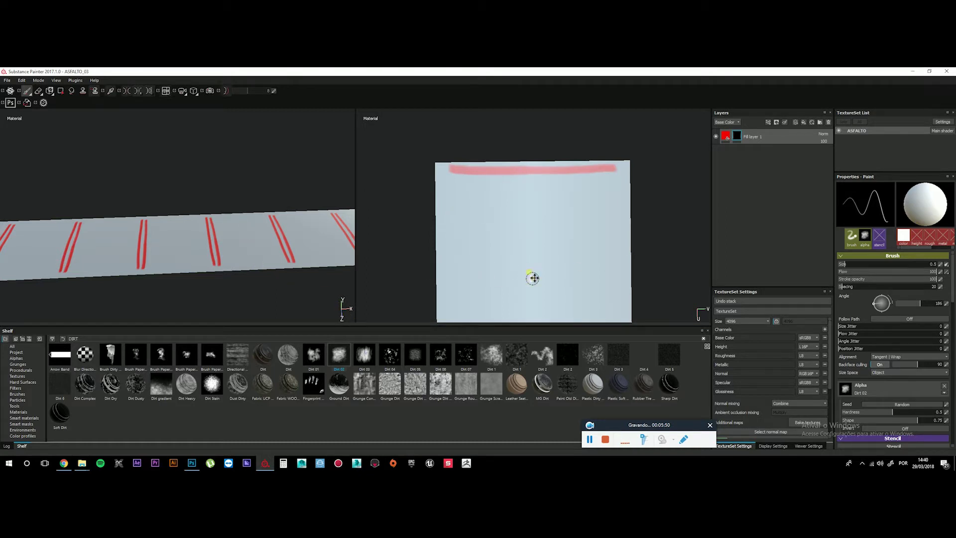
pyautogui.moveTo(533, 277); pyautogui.dragTo(503, 248, button='middle')
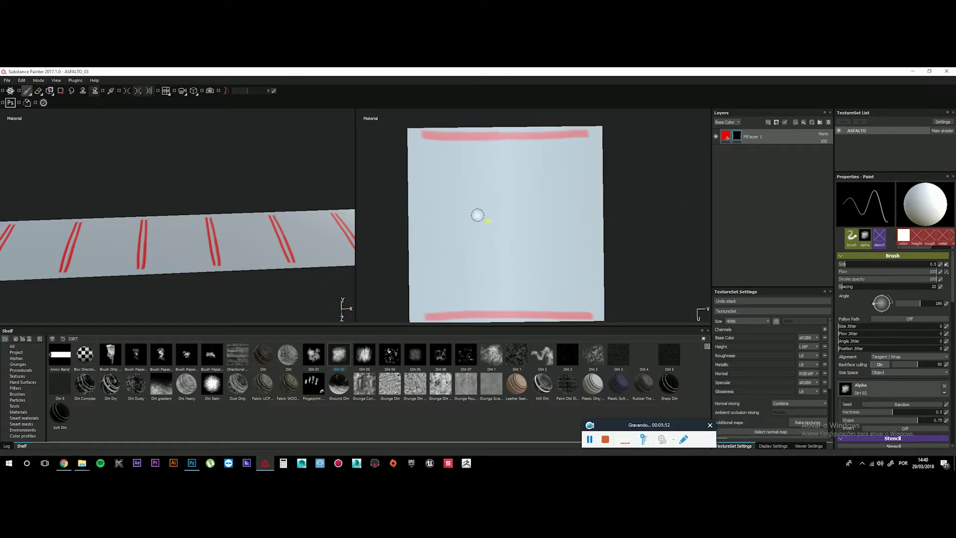
pyautogui.keyDown('alt'); pyautogui.moveTo(210, 248); pyautogui.dragTo(230, 250, button='middle'); pyautogui.keyUp('alt')
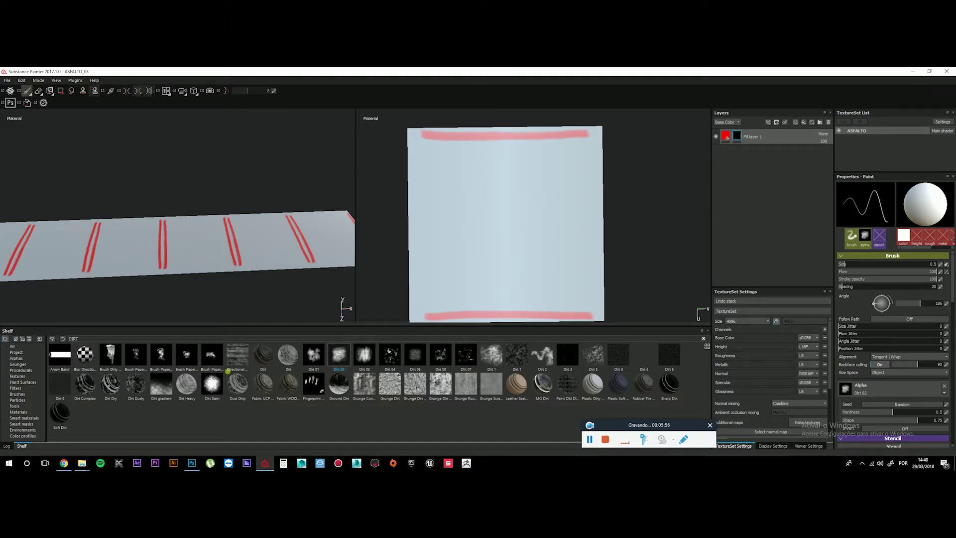
# Open the reference photo of the asphalt road with yellow centre lines from the video folder
pyautogui.moveTo(82, 463)
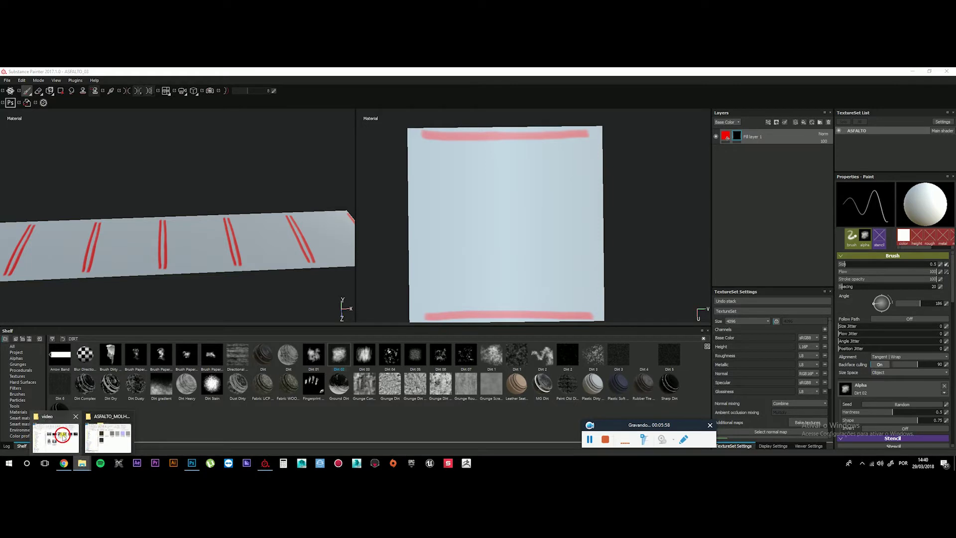
pyautogui.click(63, 436)
pyautogui.doubleClick(239, 215)
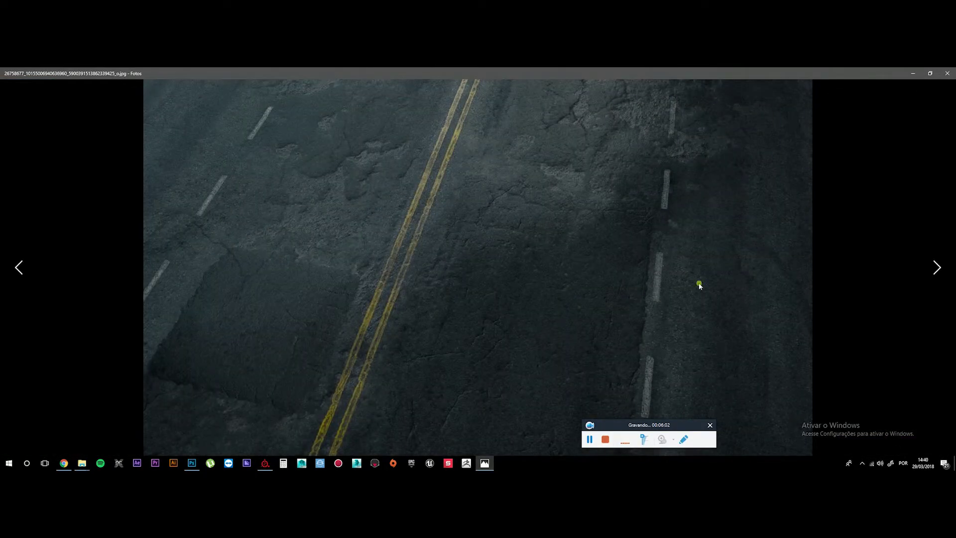
pyautogui.moveTo(639, 424); pyautogui.dragTo(874, 175)
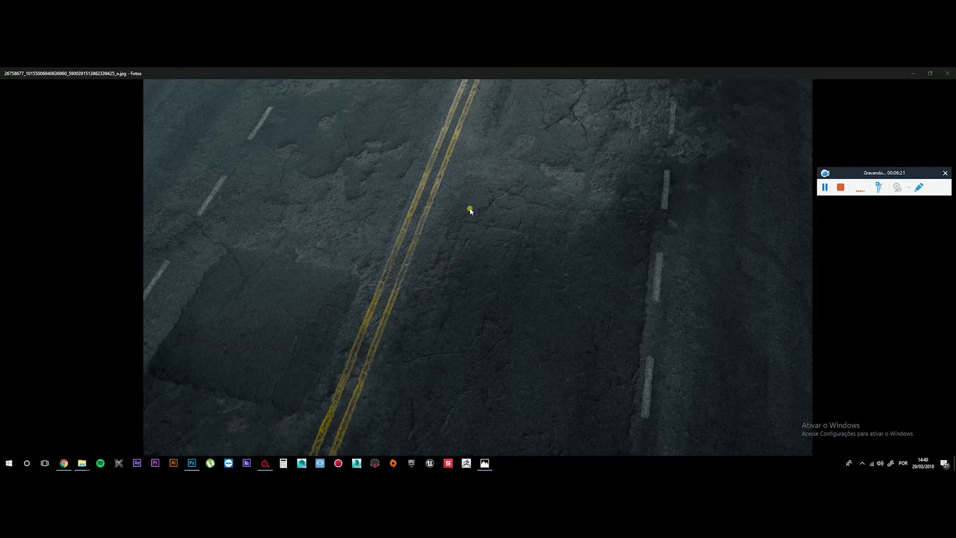
# Return to Substance Painter to examine the line repetition along the whole road, and bring up the Motel Highway artwork in the browser
pyautogui.click(264, 463)
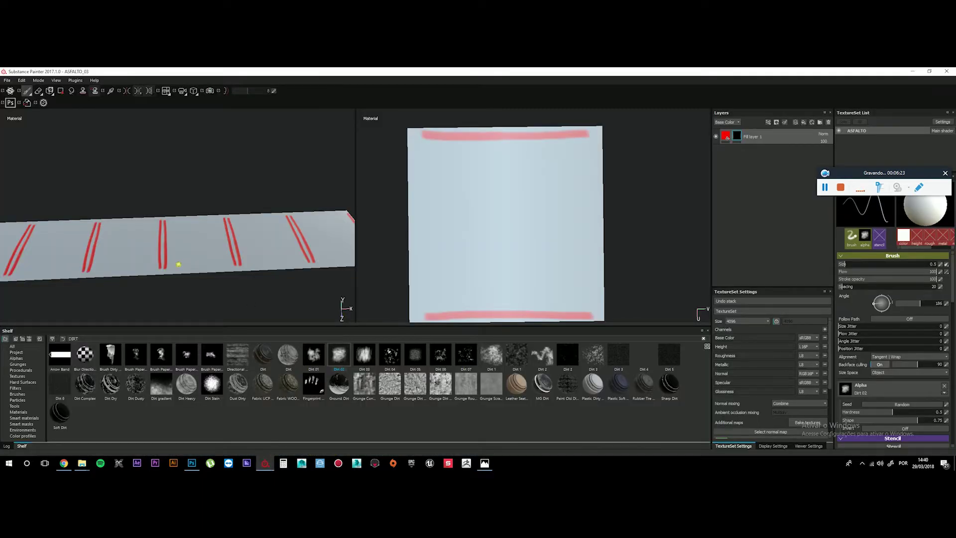
pyautogui.scroll(-5, 178, 265)
pyautogui.keyDown('alt'); pyautogui.moveTo(207, 241); pyautogui.dragTo(174, 250); pyautogui.keyUp('alt')
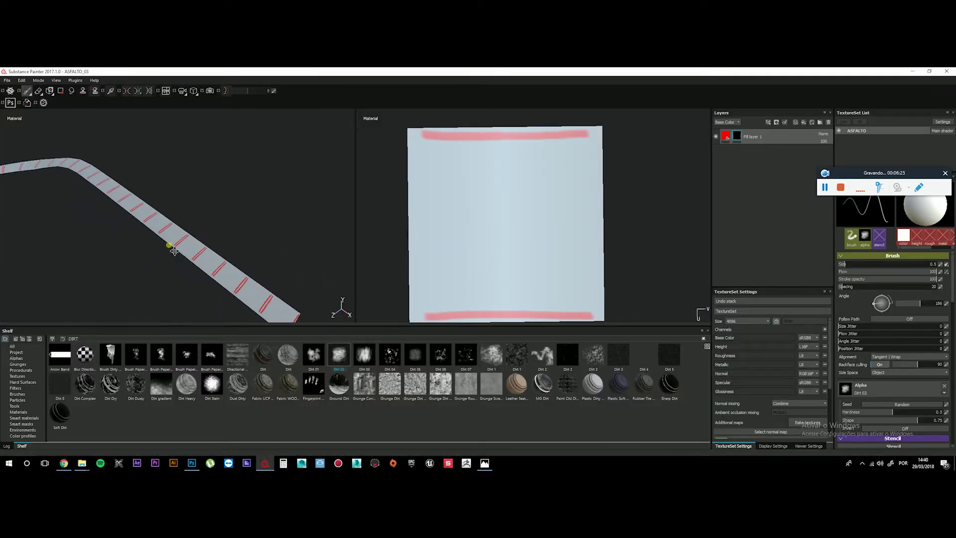
pyautogui.scroll(-4, 174, 250)
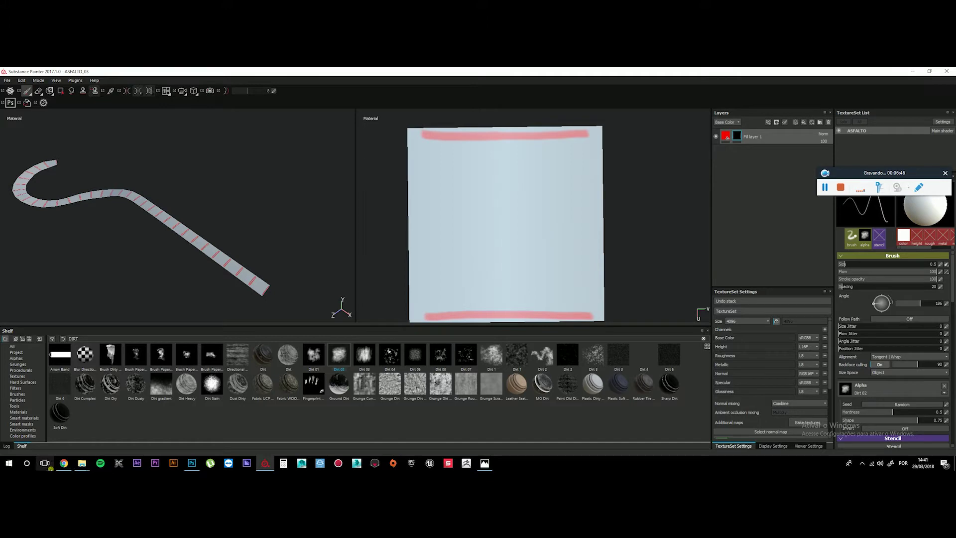
pyautogui.click(65, 463)
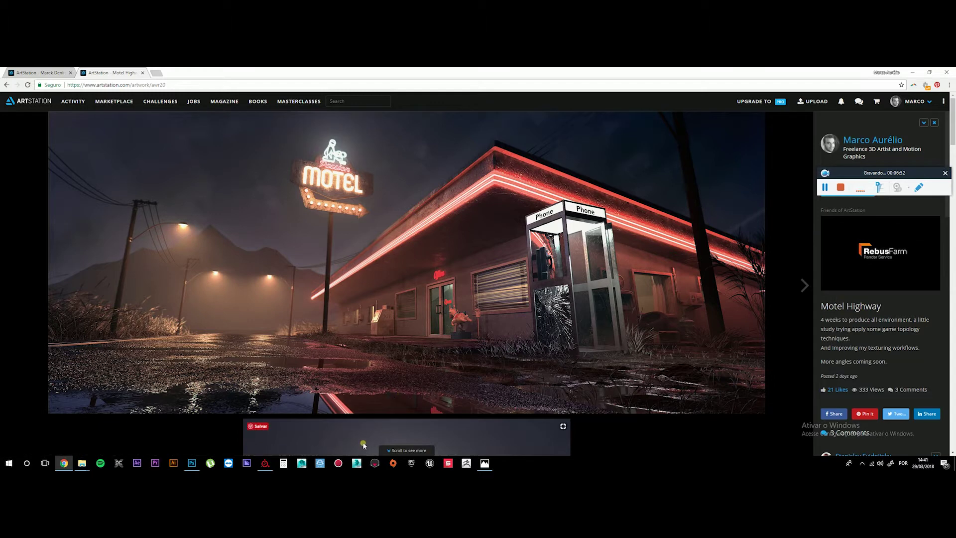
# Return to Substance Painter, paint a vertical test line down the middle of the road tile, and undo it
pyautogui.moveTo(265, 465)
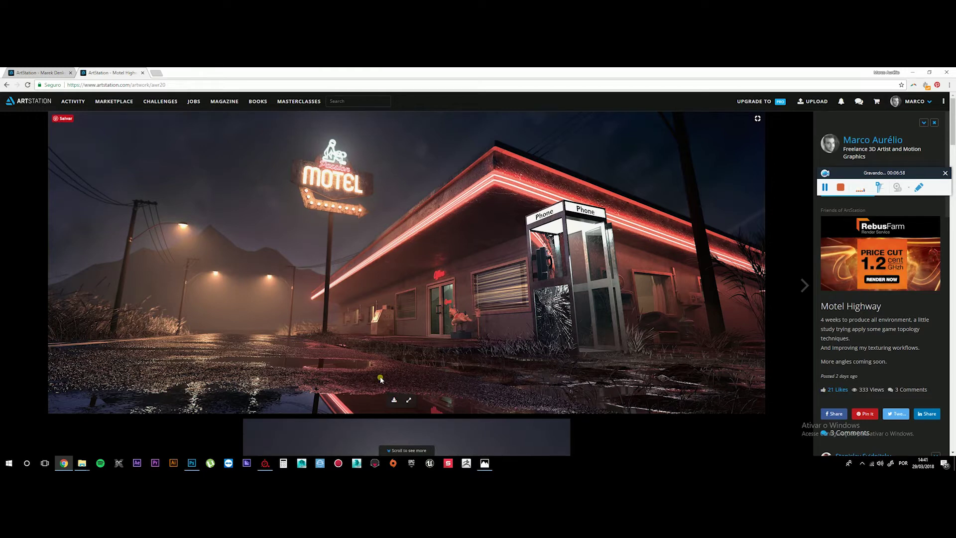
pyautogui.click(265, 463)
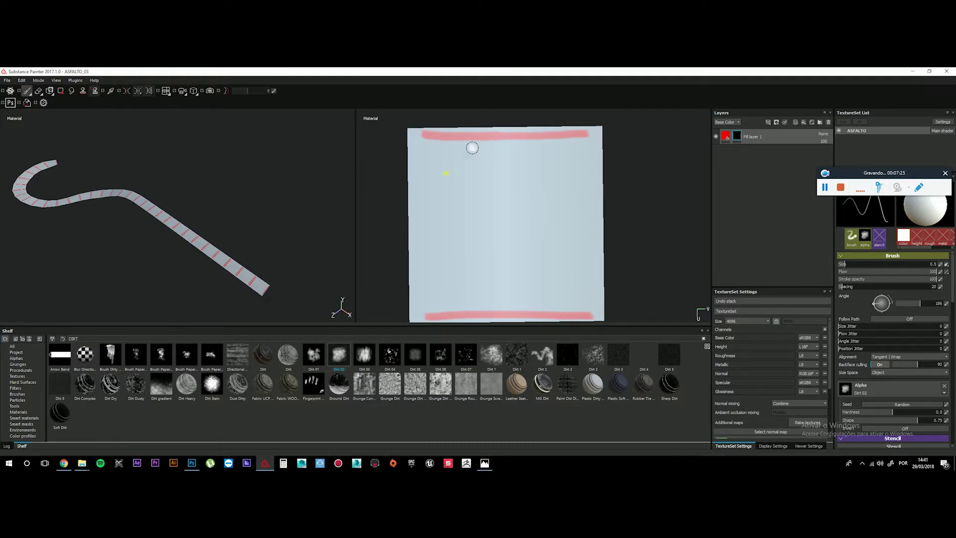
pyautogui.moveTo(504, 171); pyautogui.dragTo(504, 266)
pyautogui.scroll(-1, 219, 247)
pyautogui.scroll(5, 218, 247)
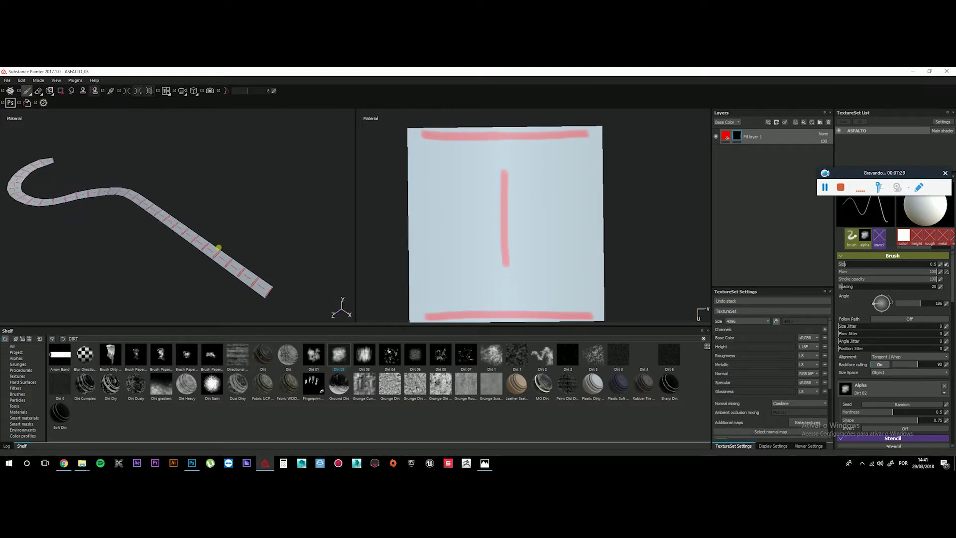
pyautogui.keyDown('alt'); pyautogui.moveTo(221, 234); pyautogui.dragTo(183, 234, button='middle'); pyautogui.keyUp('alt')
pyautogui.hotkey('ctrl', 'z')
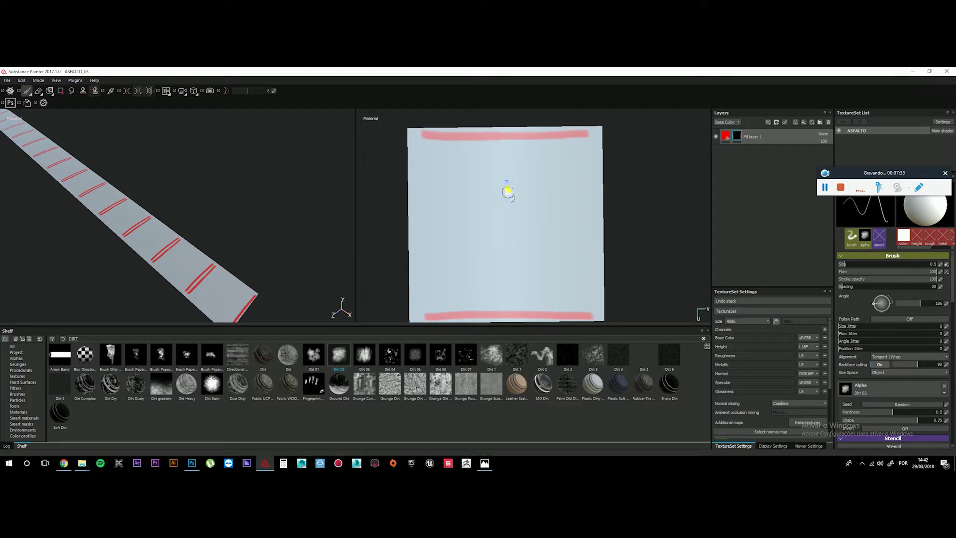
# Paint a shorter vertical dash in the middle of the road tile and examine its repetition along the road mesh
pyautogui.moveTo(506, 176); pyautogui.dragTo(505, 239)
pyautogui.keyDown('alt'); pyautogui.moveTo(154, 268); pyautogui.dragTo(196, 204); pyautogui.keyUp('alt')
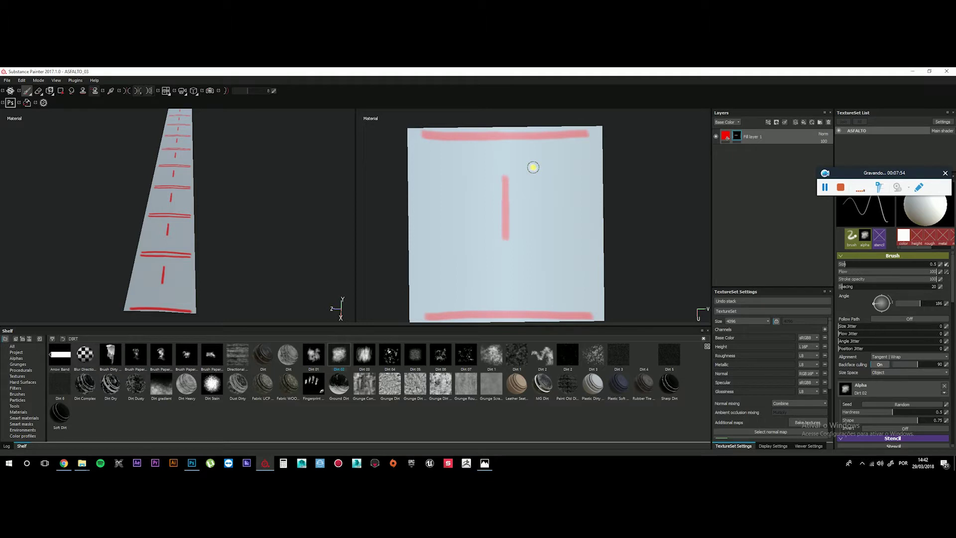
pyautogui.keyDown('alt'); pyautogui.moveTo(132, 232); pyautogui.dragTo(226, 240); pyautogui.keyUp('alt')
pyautogui.keyDown('alt'); pyautogui.moveTo(294, 230); pyautogui.dragTo(150, 229, button='middle'); pyautogui.keyUp('alt')
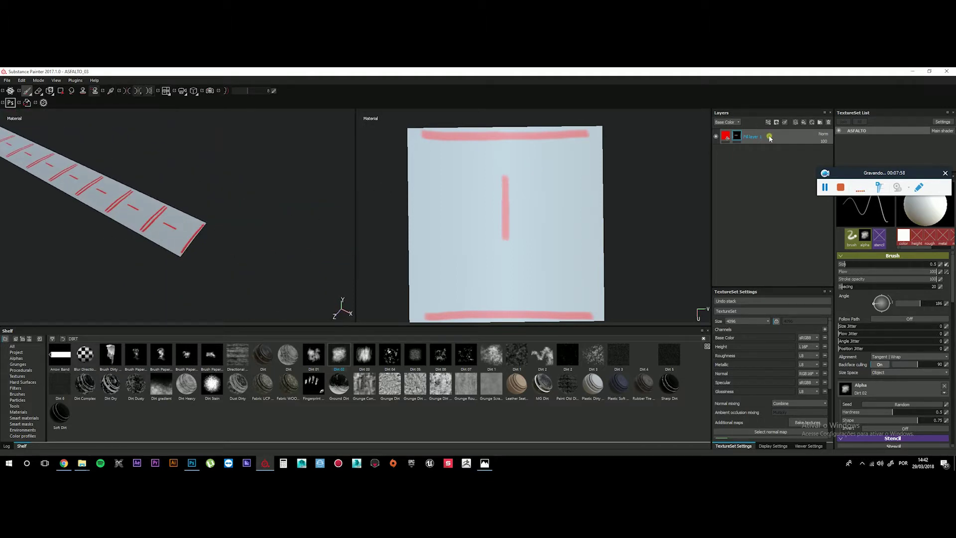
# Delete the red test fill layer and bring up the ASFALTO_MOLHADO texture folder in File Explorer
pyautogui.press('Delete')
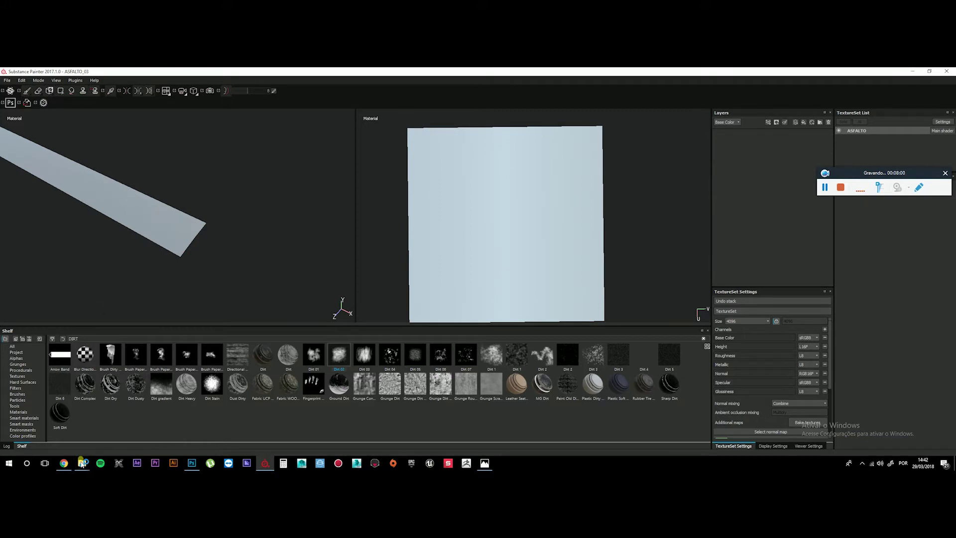
pyautogui.moveTo(82, 463)
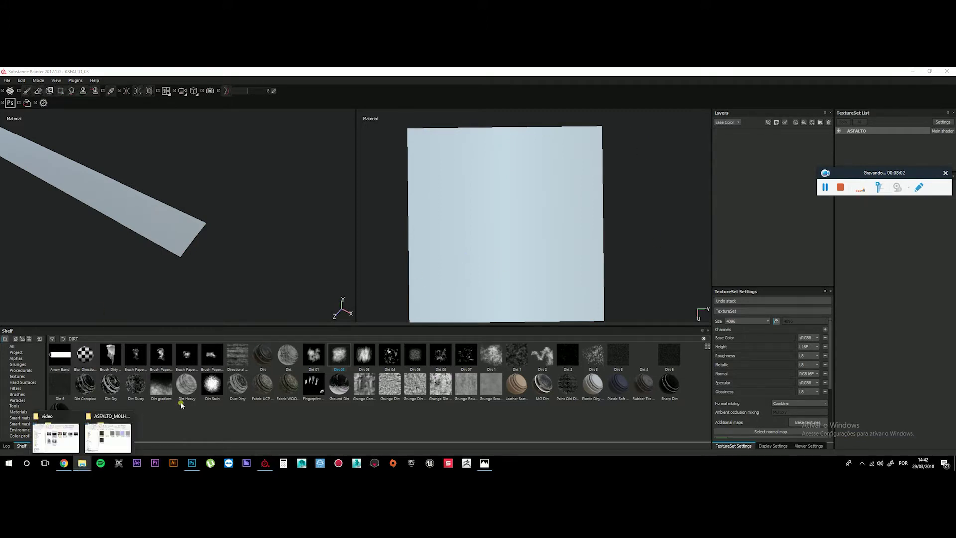
pyautogui.click(119, 437)
pyautogui.moveTo(742, 130); pyautogui.dragTo(493, 173)
pyautogui.click(516, 321)
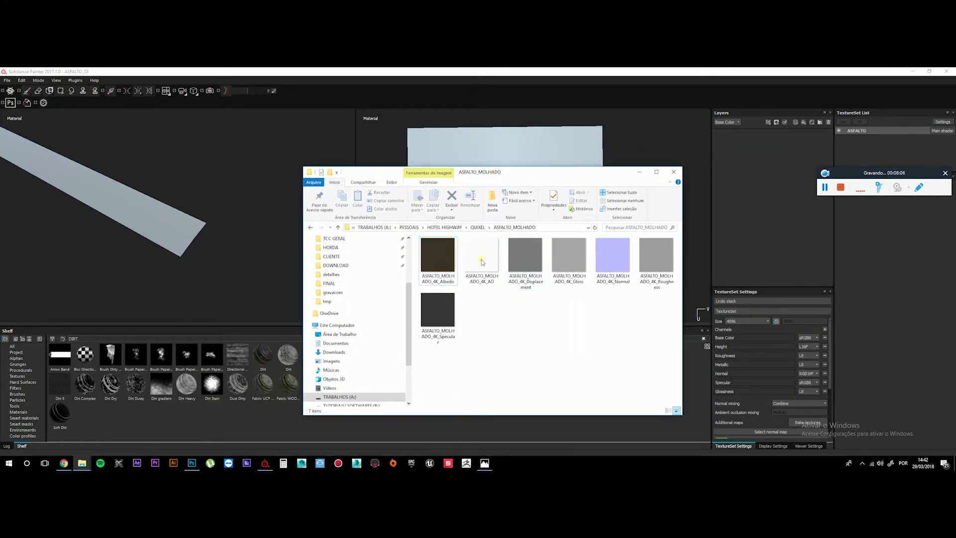
pyautogui.hotkey('ctrl', 'a')
pyautogui.moveTo(432, 319); pyautogui.dragTo(519, 154)
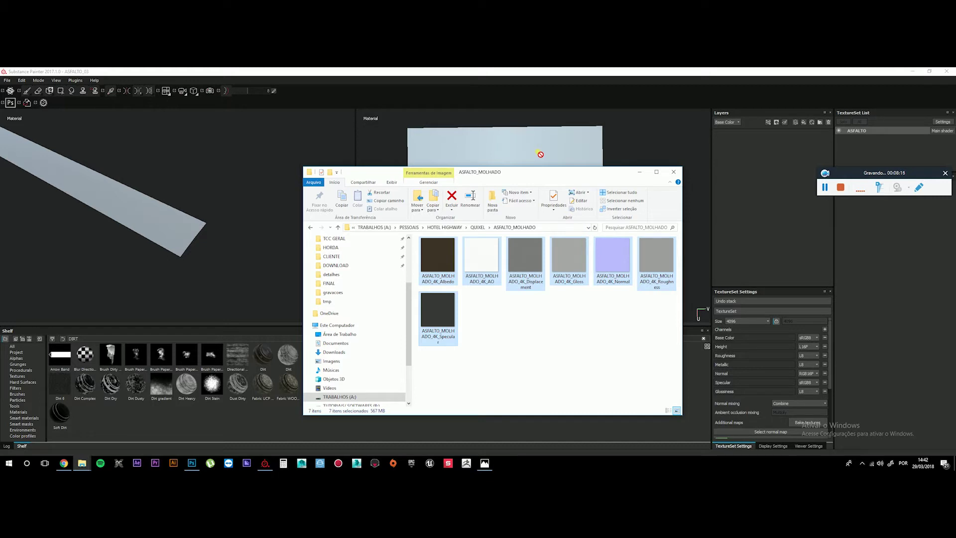
pyautogui.moveTo(473, 171); pyautogui.dragTo(606, 137)
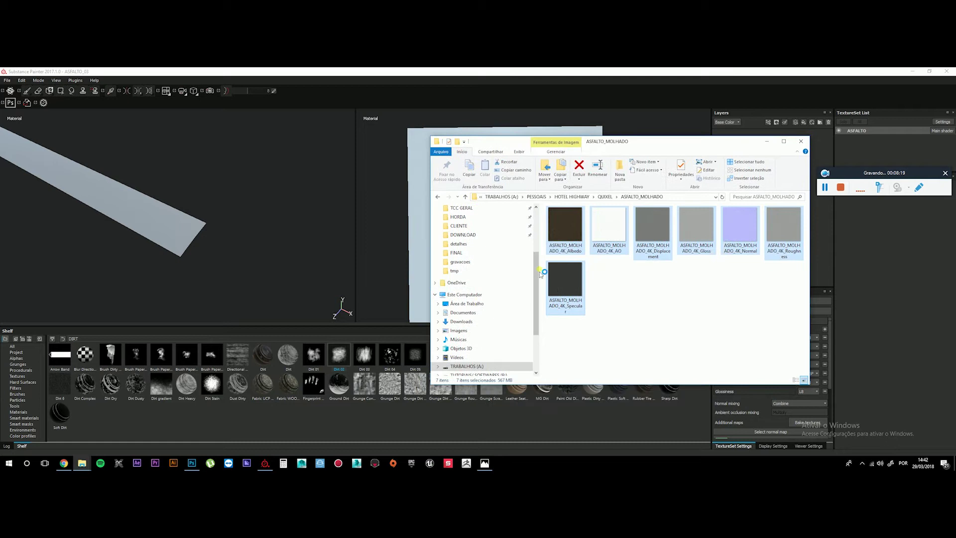
pyautogui.click(637, 305)
# Add the ASFALTO_MOLHADO Albedo, Displacement, Gloss, Normal and Roughness maps from the folder to Substance Painter's resource import
pyautogui.click(571, 228)
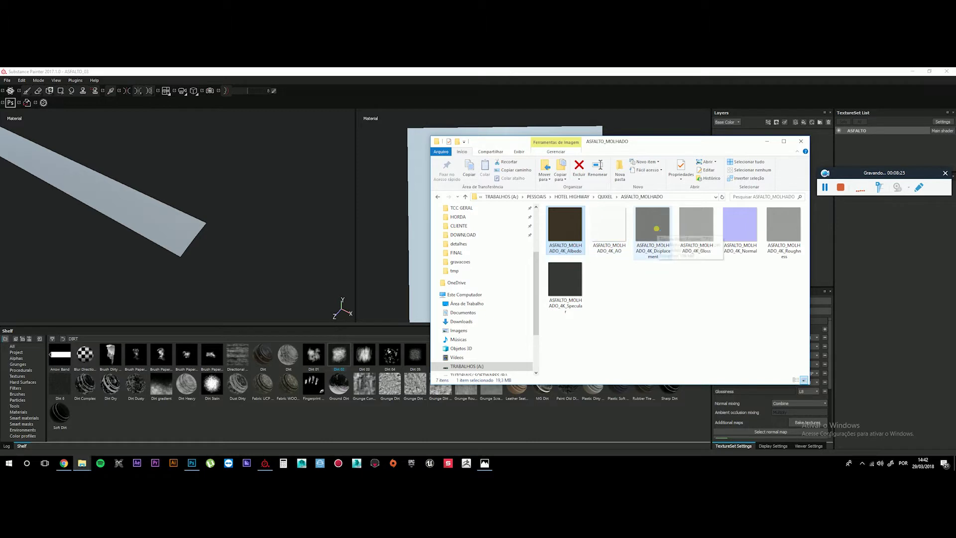
pyautogui.keyDown('ctrl'); pyautogui.click(665, 230); pyautogui.keyUp('ctrl')
pyautogui.keyDown('ctrl'); pyautogui.click(697, 228); pyautogui.keyUp('ctrl')
pyautogui.keyDown('ctrl'); pyautogui.click(782, 225); pyautogui.keyUp('ctrl')
pyautogui.keyDown('ctrl'); pyautogui.click(741, 246); pyautogui.keyUp('ctrl')
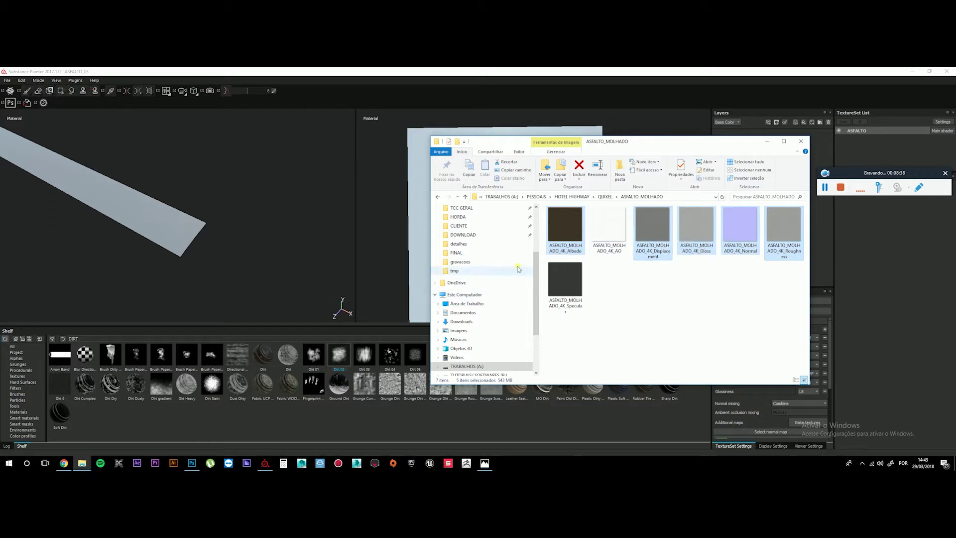
pyautogui.moveTo(657, 229); pyautogui.dragTo(249, 409)
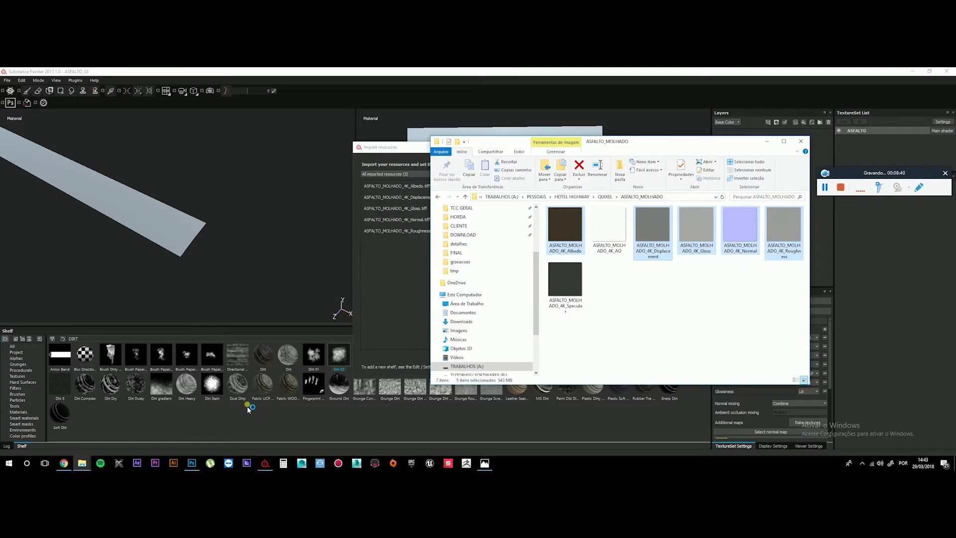
pyautogui.click(384, 272)
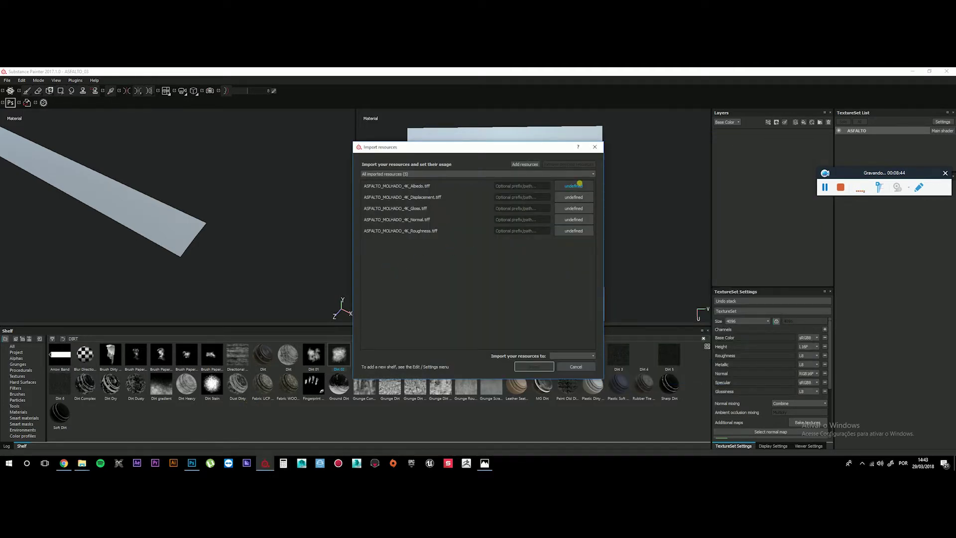
# Set the usage of all five ASFALTO_MOLHADO maps to texture
pyautogui.click(580, 186)
pyautogui.click(592, 210)
pyautogui.click(577, 197)
pyautogui.click(591, 222)
pyautogui.click(573, 208)
pyautogui.click(593, 233)
pyautogui.click(576, 219)
pyautogui.click(592, 244)
pyautogui.click(575, 230)
pyautogui.click(580, 256)
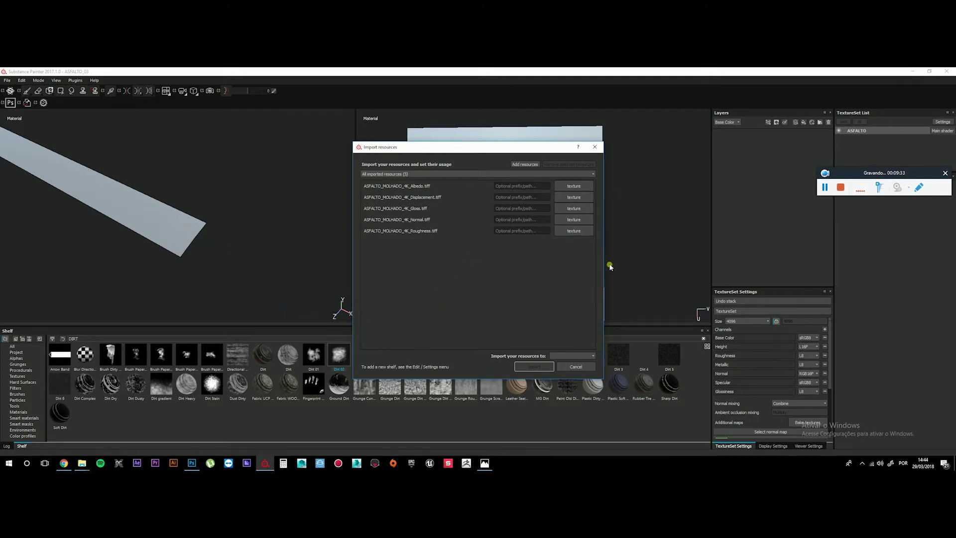
# Choose the current session as the import destination and import the five maps
pyautogui.click(568, 357)
pyautogui.click(571, 354)
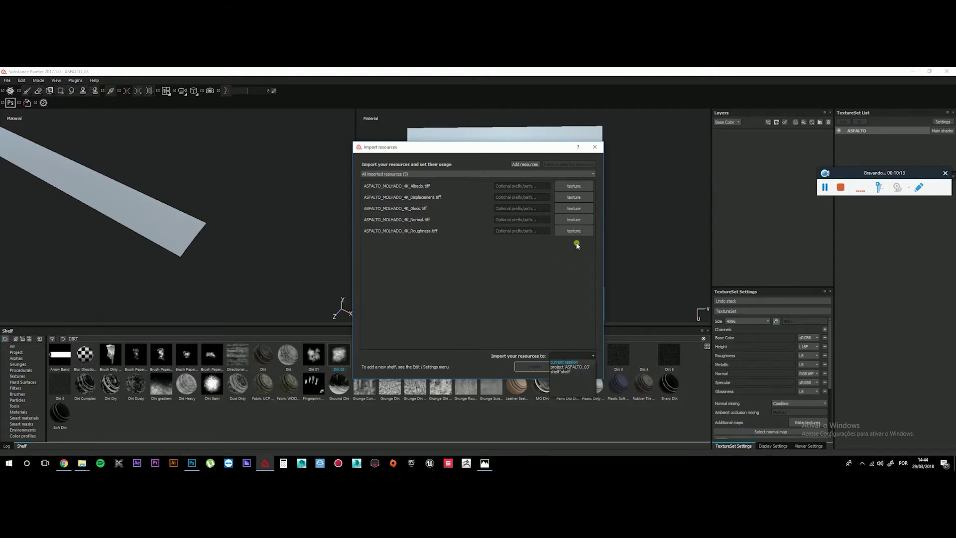
pyautogui.click(564, 361)
pyautogui.click(528, 369)
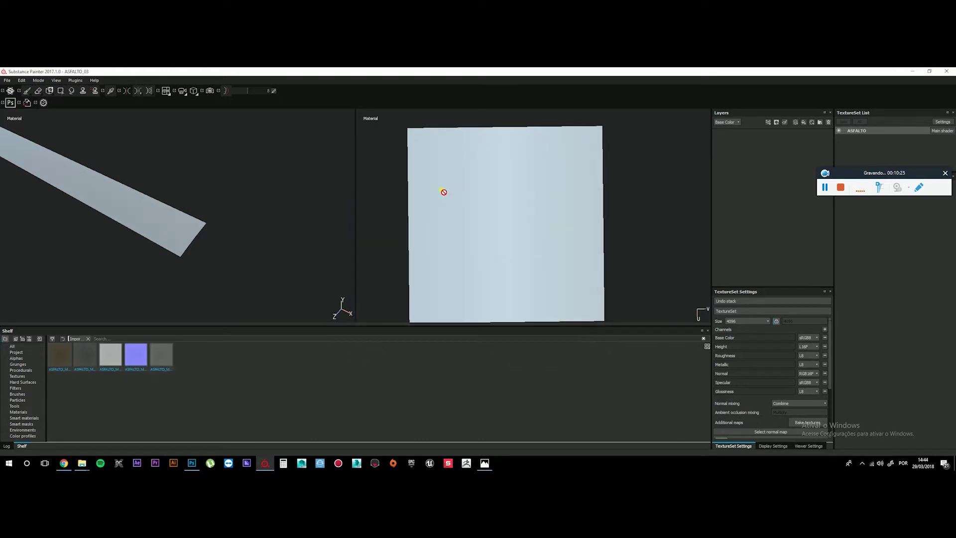
# Add a fill layer for the asphalt and look through the additional channels available for the texture set
pyautogui.click(795, 123)
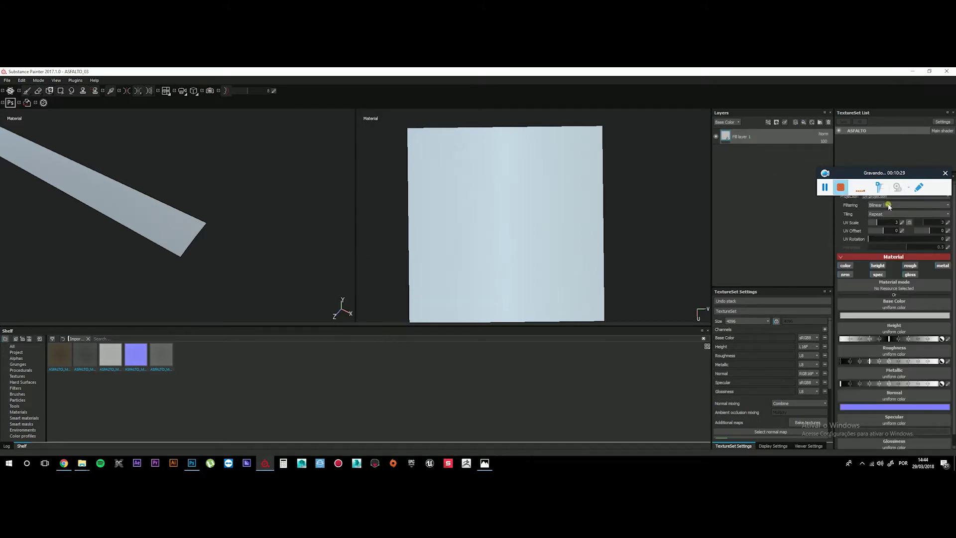
pyautogui.moveTo(896, 172); pyautogui.dragTo(897, 143)
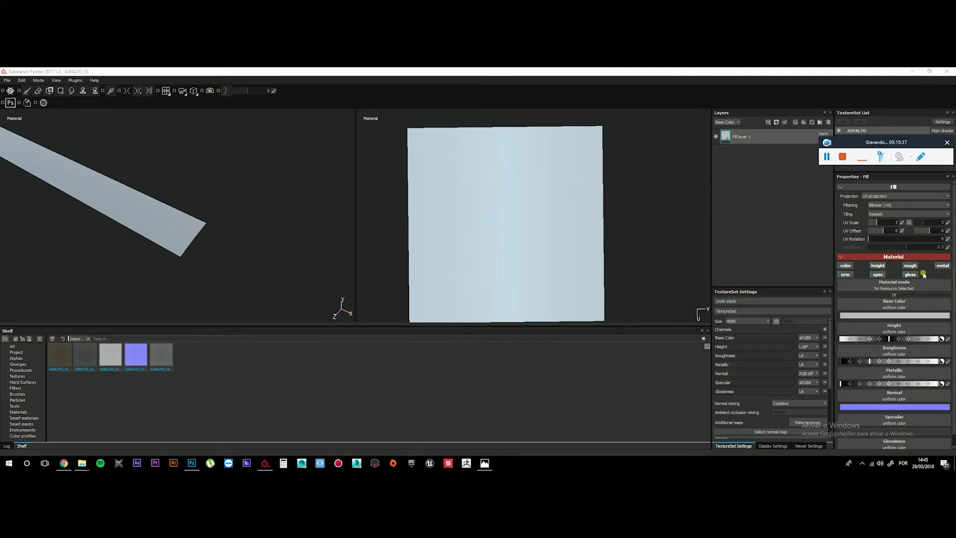
pyautogui.click(847, 275)
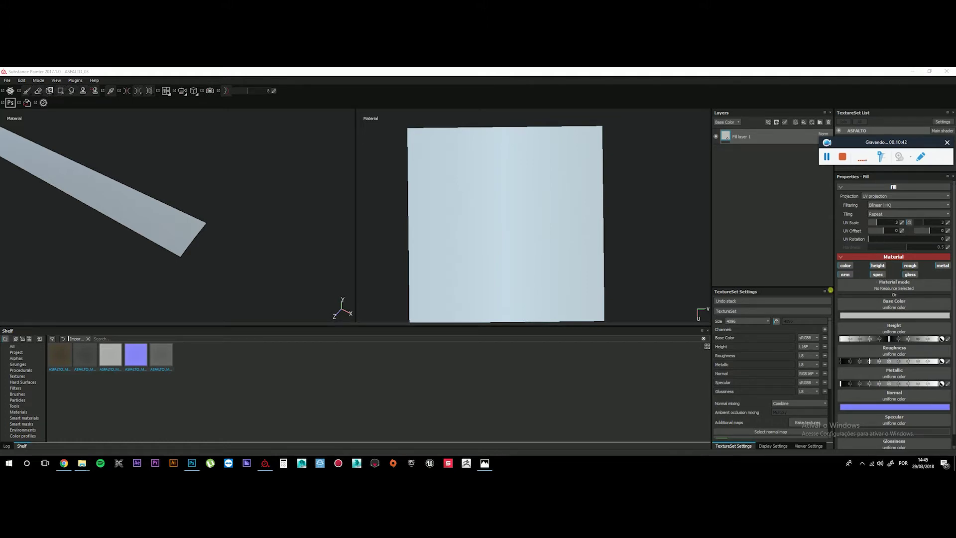
pyautogui.click(824, 329)
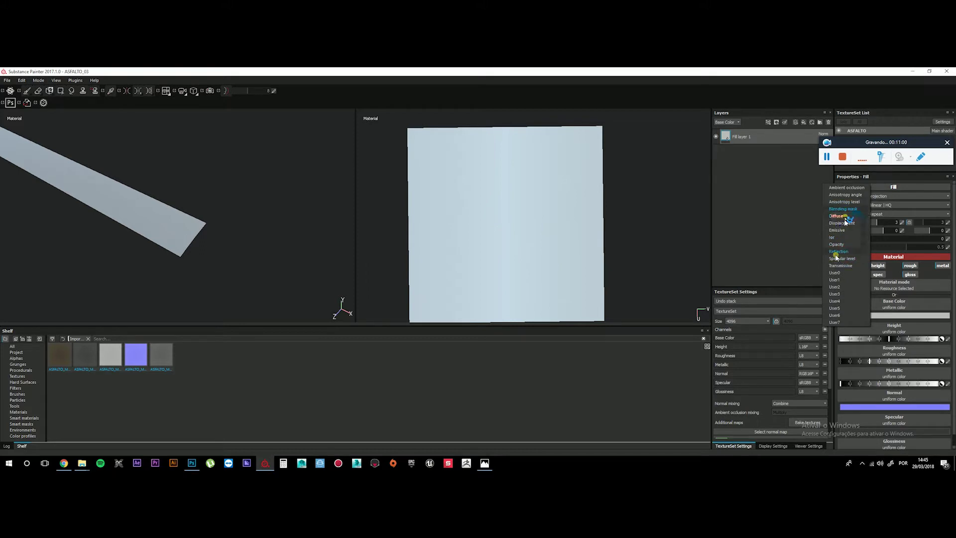
pyautogui.click(786, 273)
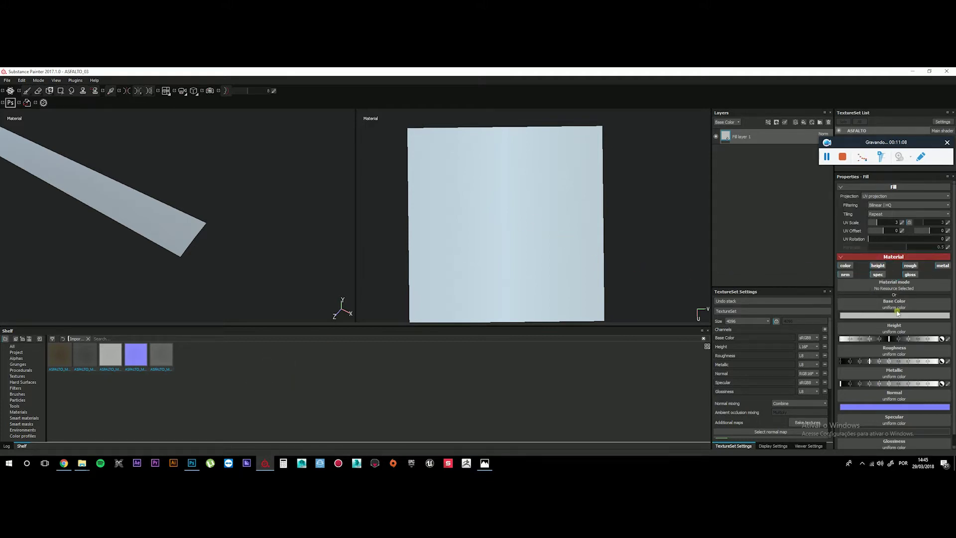
# Assign the Albedo map to the fill layer's Base Color and the Displacement map to its Height
pyautogui.click(98, 404)
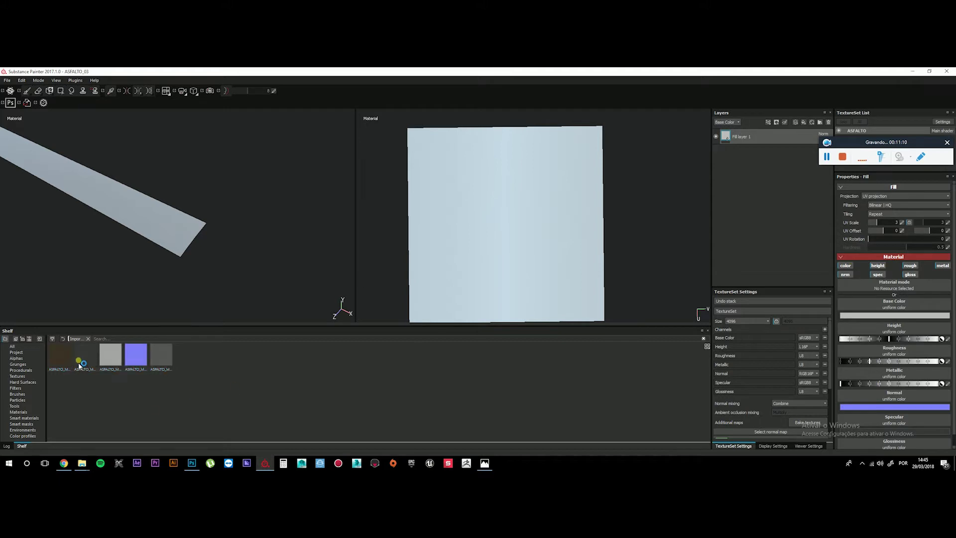
pyautogui.moveTo(67, 357); pyautogui.dragTo(907, 307)
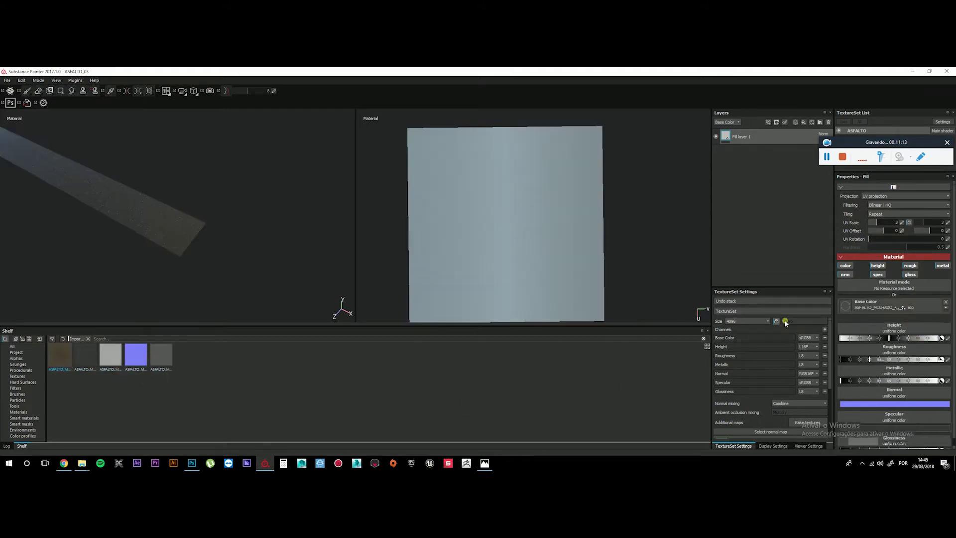
pyautogui.scroll(3, 157, 243)
pyautogui.scroll(3, 154, 245)
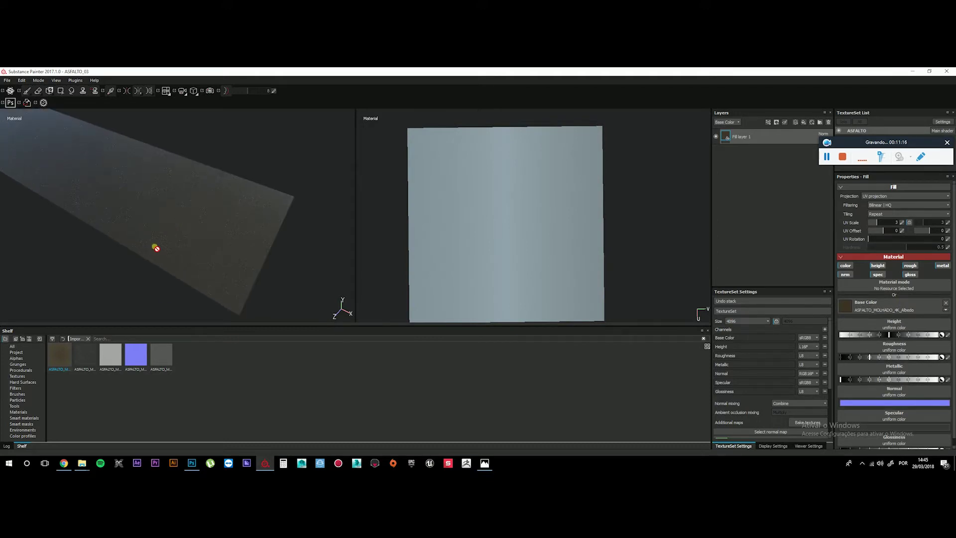
pyautogui.keyDown('alt'); pyautogui.moveTo(153, 247); pyautogui.dragTo(233, 237, button='middle'); pyautogui.keyUp('alt')
pyautogui.keyDown('alt'); pyautogui.moveTo(233, 236); pyautogui.dragTo(143, 225); pyautogui.keyUp('alt')
pyautogui.click(83, 357)
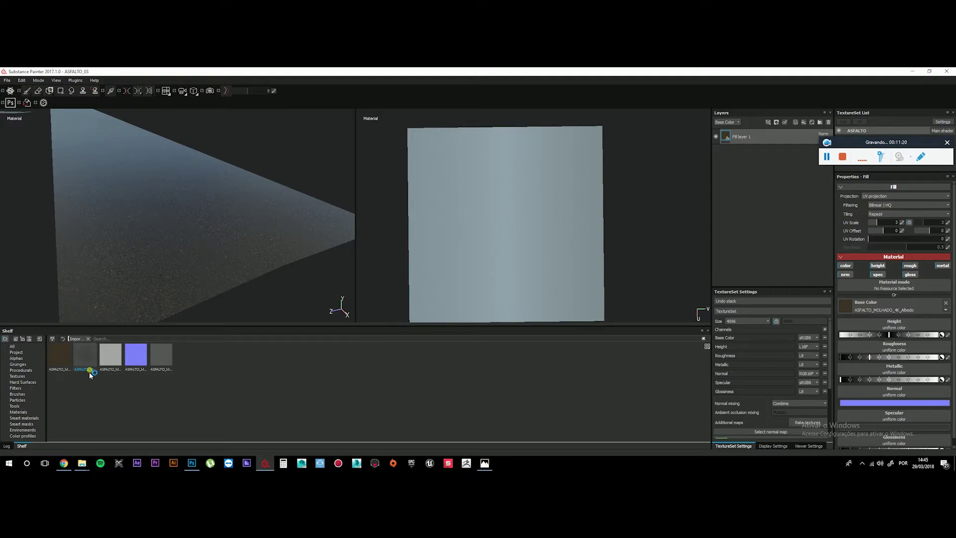
pyautogui.moveTo(90, 375)
pyautogui.moveTo(90, 371); pyautogui.dragTo(897, 332)
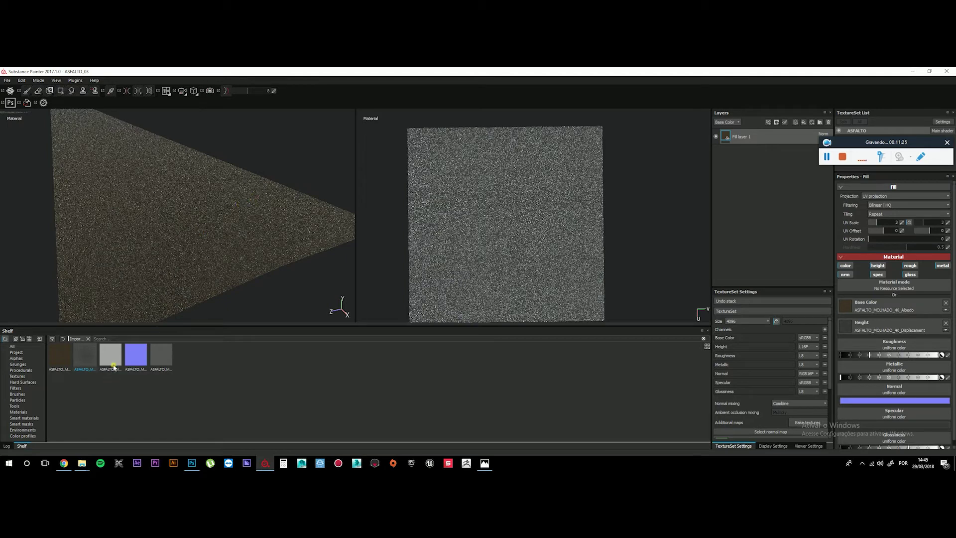
# Assign the Gloss, Normal and Roughness maps to the fill layer's Glossiness, Normal and Roughness channels
pyautogui.moveTo(113, 367)
pyautogui.moveTo(111, 363); pyautogui.dragTo(898, 440)
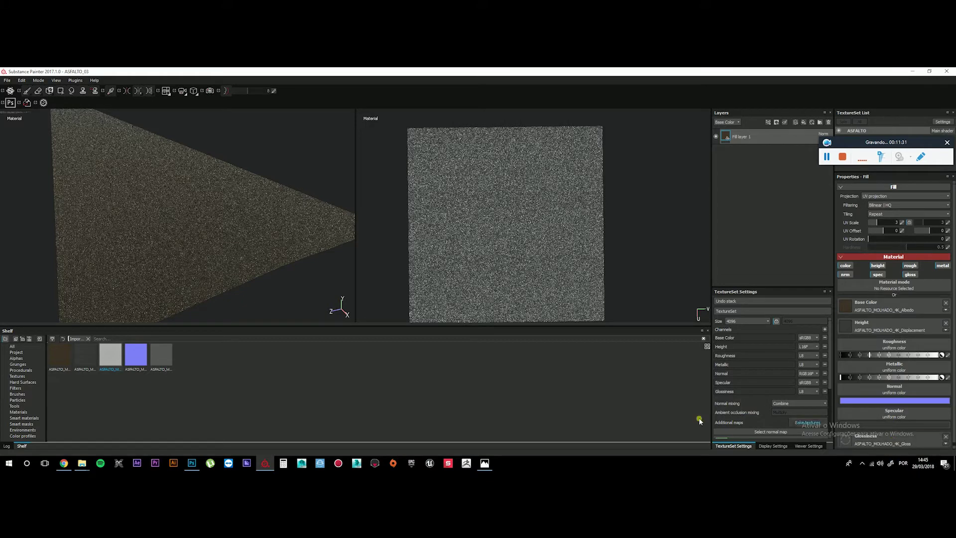
pyautogui.click(136, 367)
pyautogui.moveTo(136, 365); pyautogui.dragTo(891, 399)
pyautogui.click(169, 359)
pyautogui.moveTo(164, 371)
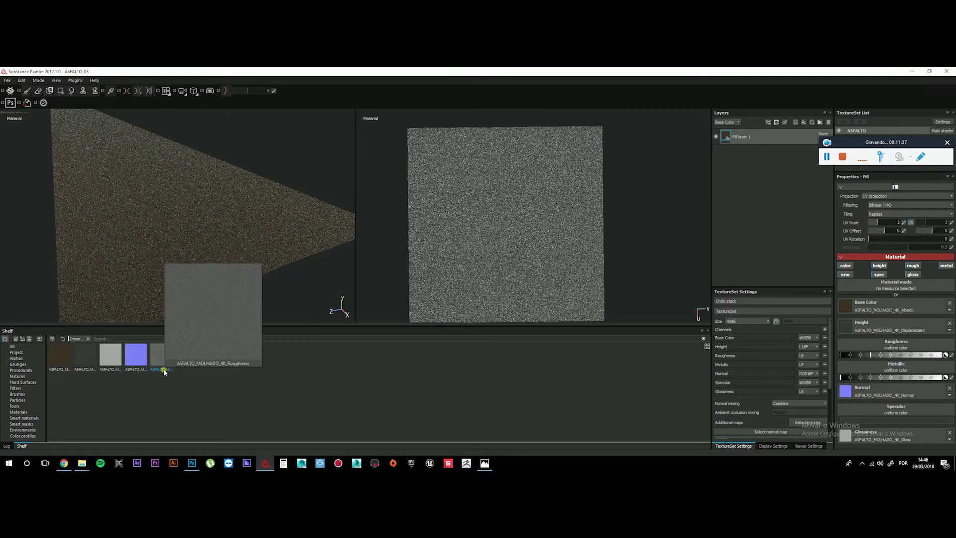
pyautogui.moveTo(162, 350); pyautogui.dragTo(918, 348)
# Disable the fill layer's metallic and specular channels and set its UV scale to 1
pyautogui.click(945, 265)
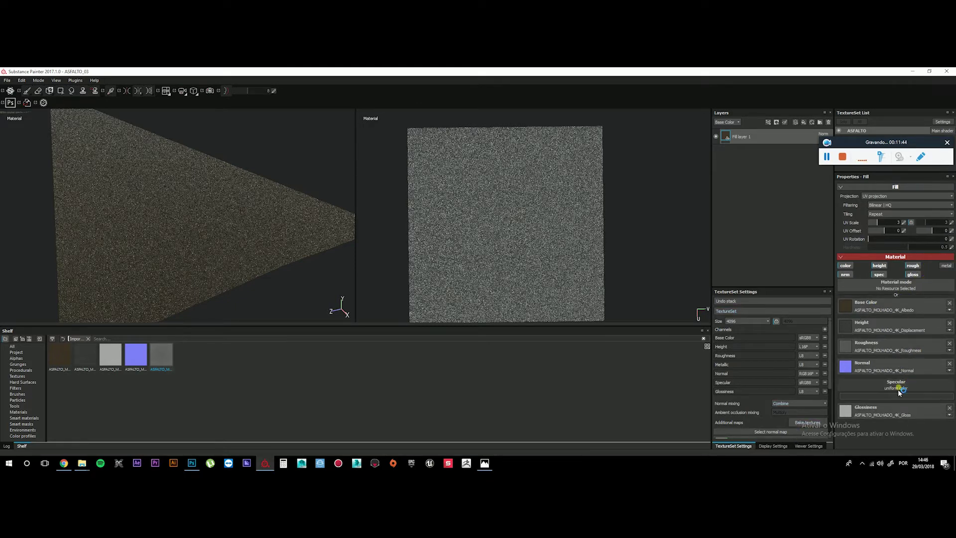
pyautogui.click(878, 274)
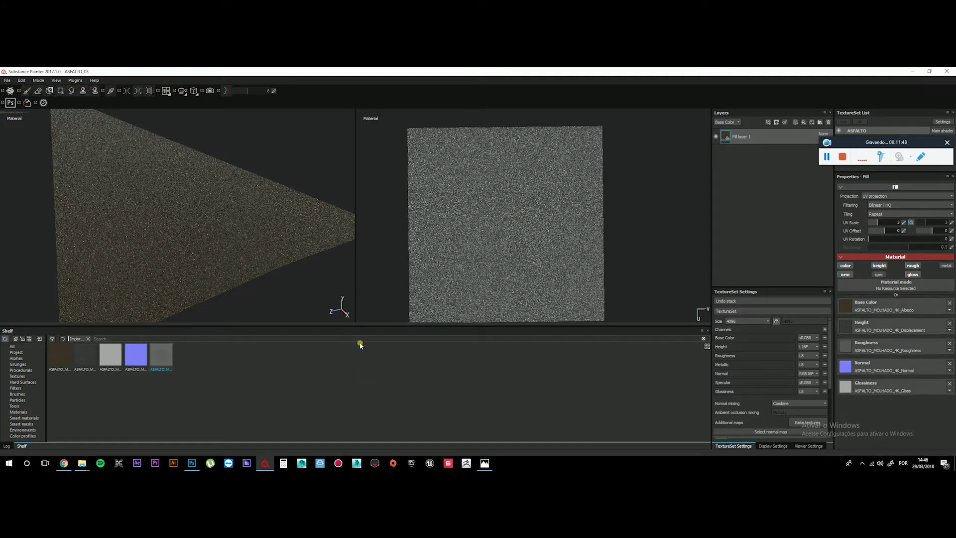
pyautogui.keyDown('alt'); pyautogui.moveTo(266, 218); pyautogui.dragTo(301, 170); pyautogui.keyUp('alt')
pyautogui.click(904, 223)
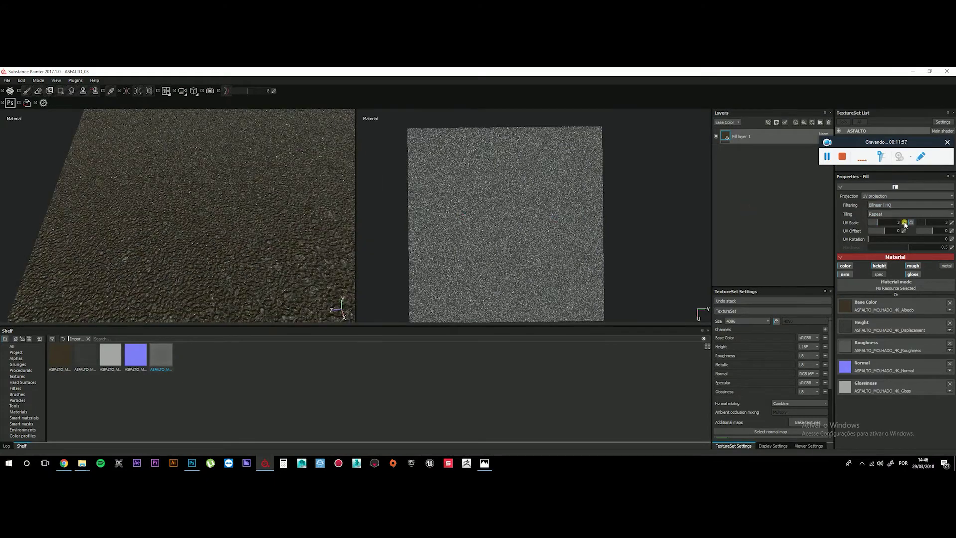
pyautogui.write('1')
pyautogui.press('Return')
pyautogui.keyDown('alt'); pyautogui.moveTo(294, 234); pyautogui.dragTo(249, 221); pyautogui.keyUp('alt')
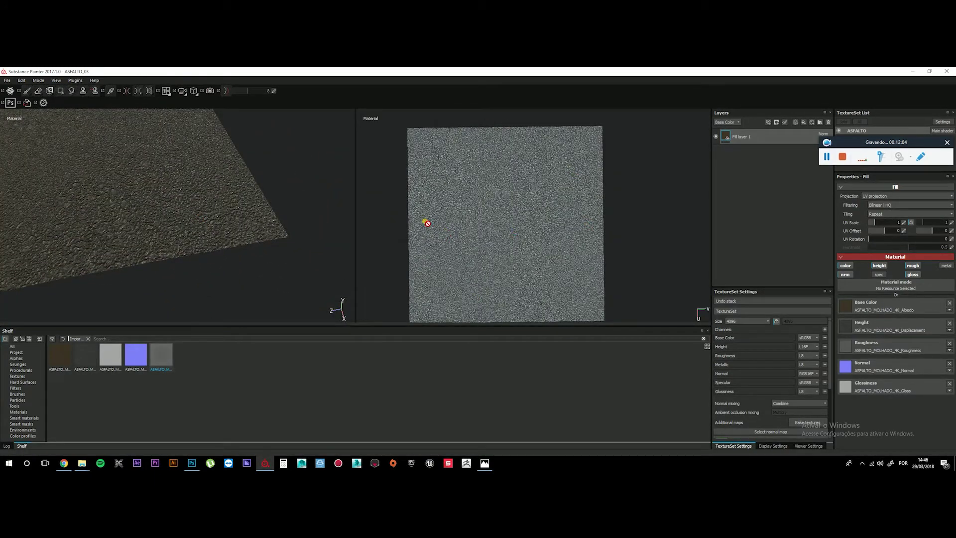
pyautogui.keyDown('alt'); pyautogui.moveTo(299, 199); pyautogui.dragTo(166, 150); pyautogui.keyUp('alt')
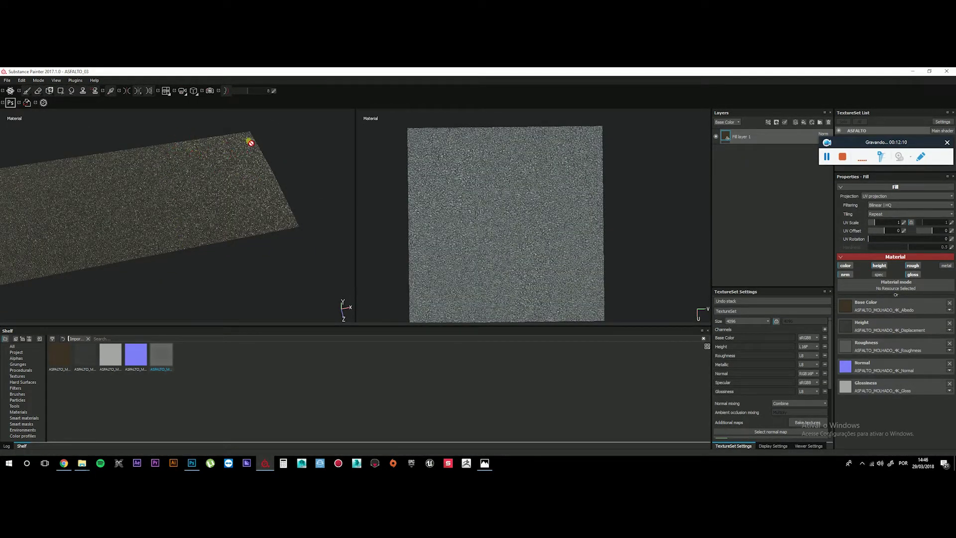
# Try UV scales of 3 and 2 on the asphalt fill layer, judging the grain size up close
pyautogui.keyDown('alt'); pyautogui.moveTo(271, 230); pyautogui.dragTo(209, 228); pyautogui.keyUp('alt')
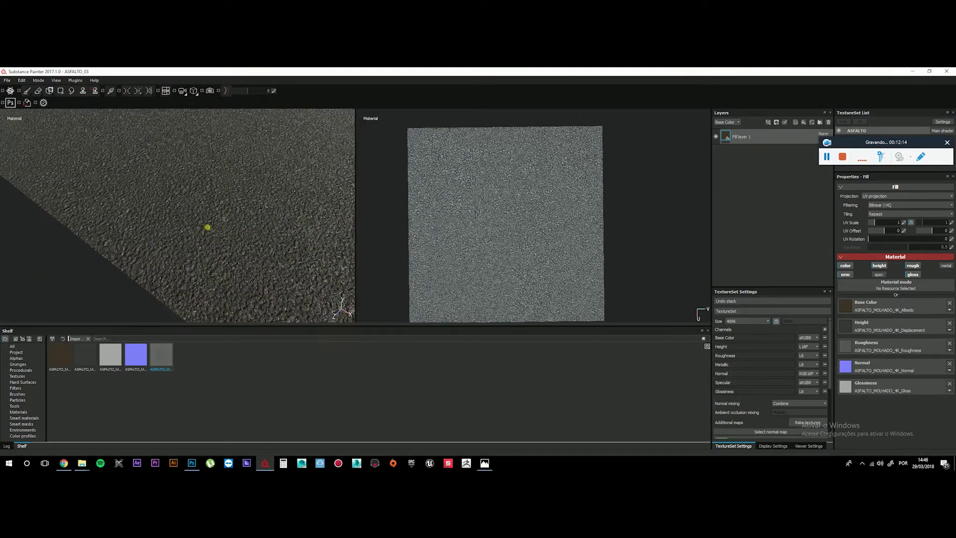
pyautogui.doubleClick(905, 225)
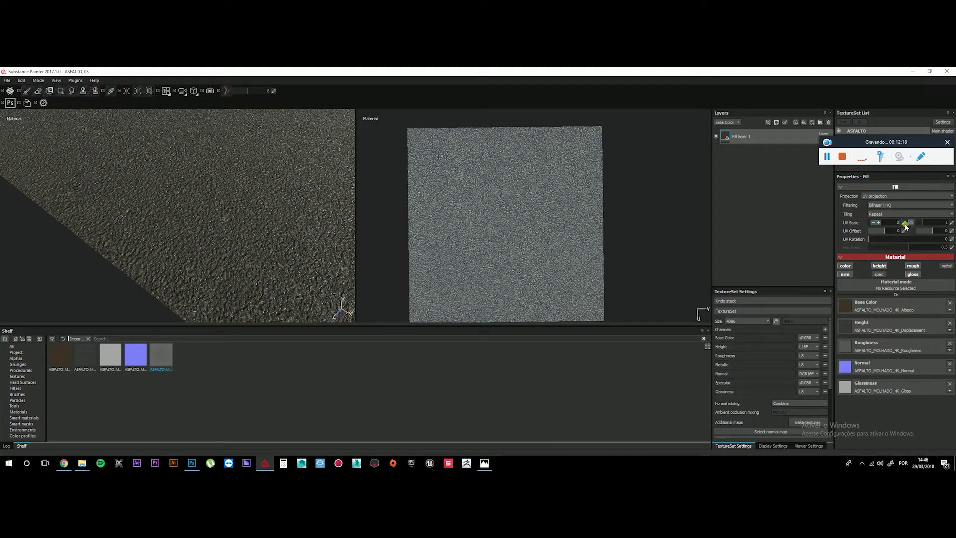
pyautogui.write('3')
pyautogui.press('Return')
pyautogui.doubleClick(901, 222)
pyautogui.write('2')
pyautogui.press('Return')
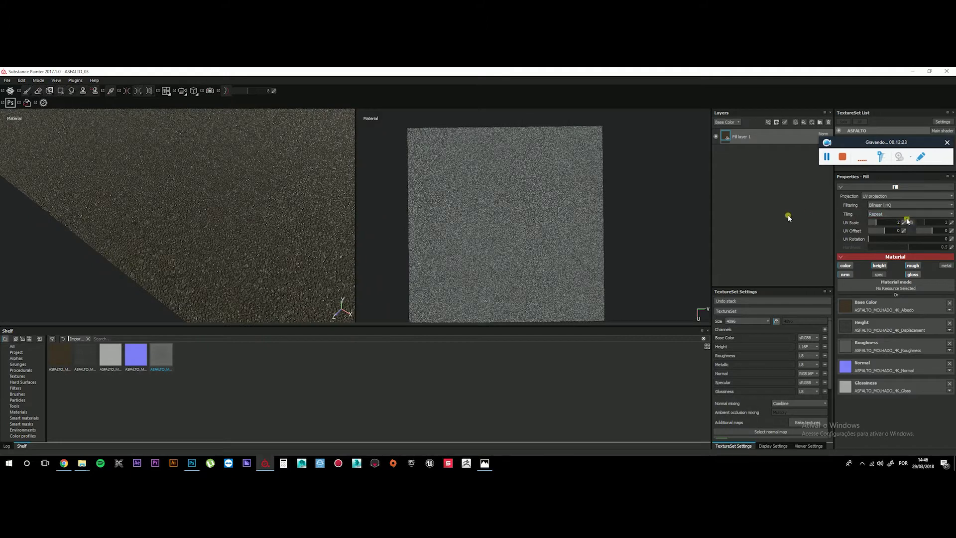
# Set the asphalt fill layer's UV scale to 2.5 and check the grain on the road mesh
pyautogui.click(893, 223)
pyautogui.click(903, 223)
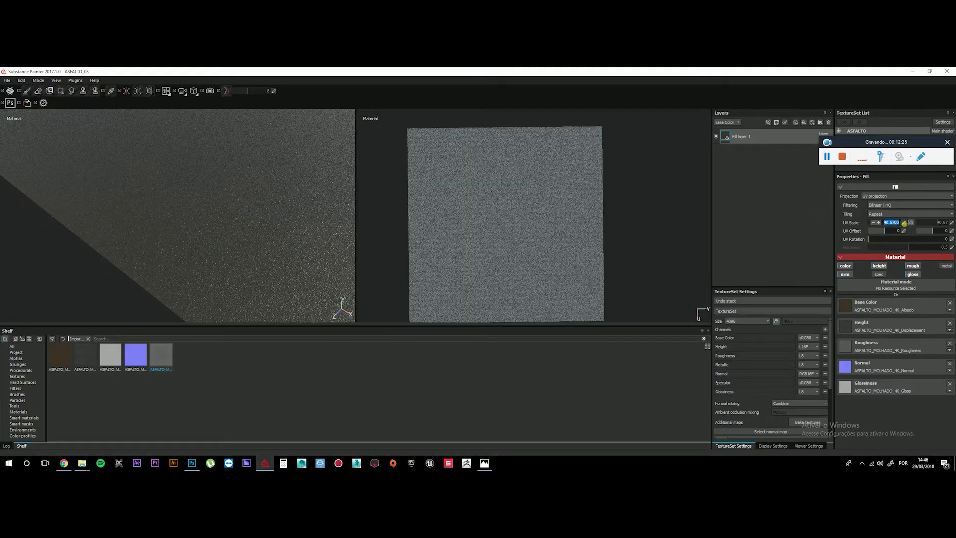
pyautogui.write('2.5')
pyautogui.press('Return')
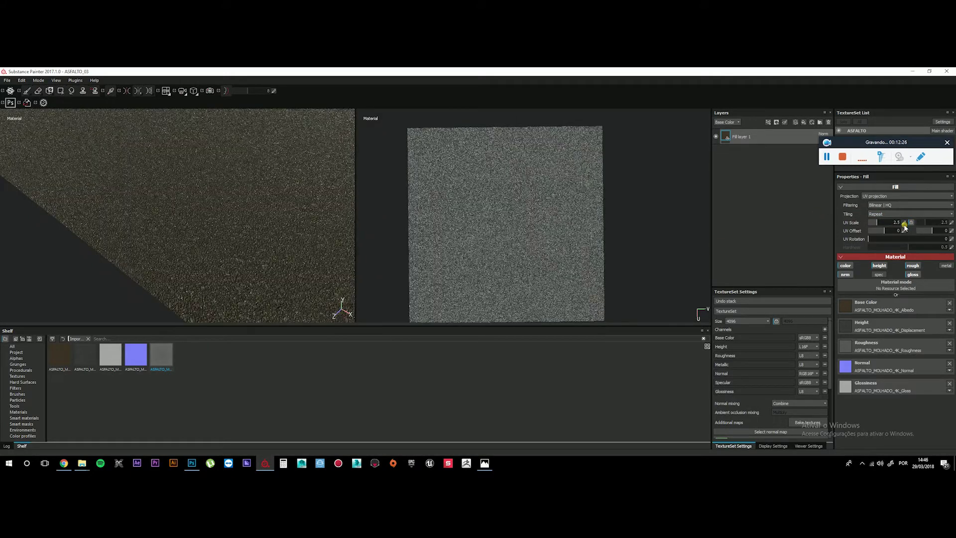
pyautogui.keyDown('alt'); pyautogui.moveTo(231, 265); pyautogui.dragTo(253, 224); pyautogui.keyUp('alt')
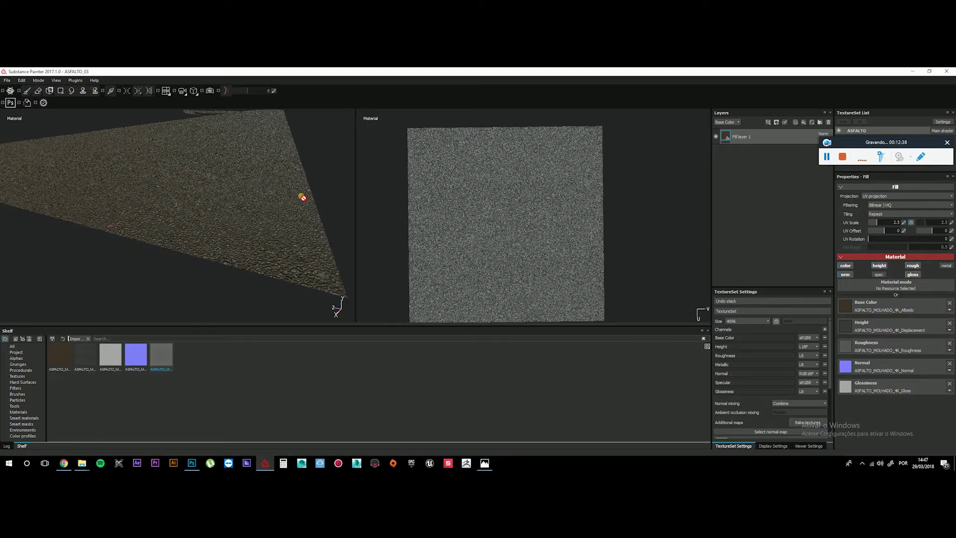
pyautogui.keyDown('alt'); pyautogui.moveTo(307, 223); pyautogui.dragTo(412, 208); pyautogui.keyUp('alt')
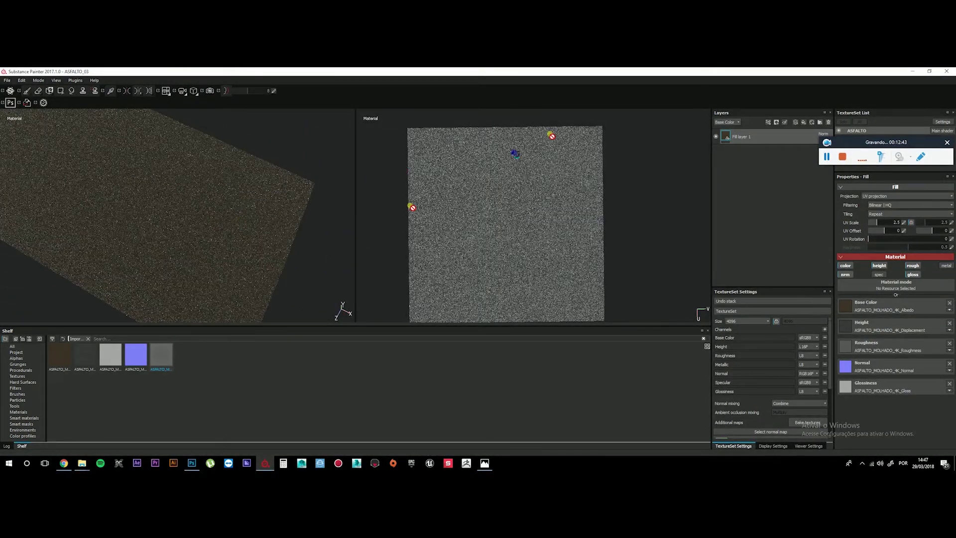
# Add a second fill layer above the asphalt and give it a black mask
pyautogui.click(804, 123)
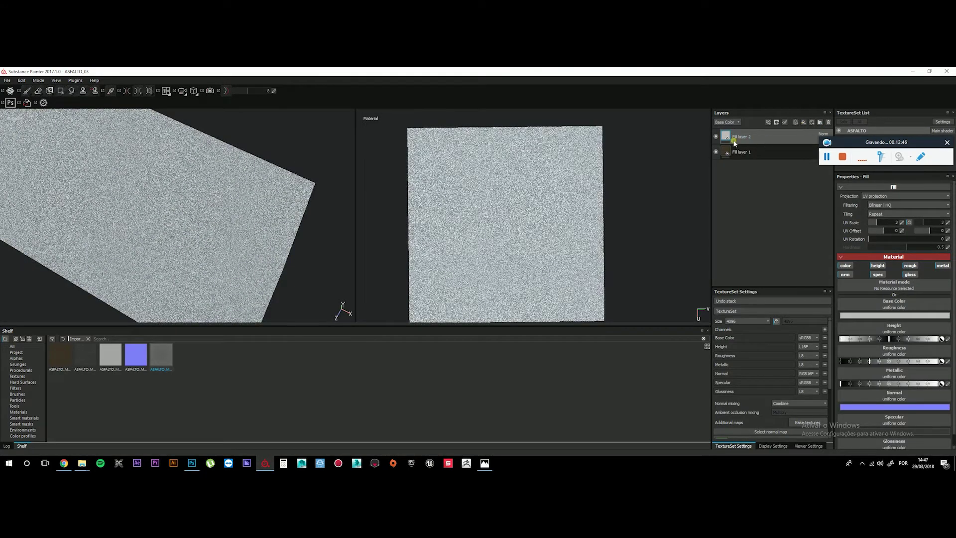
pyautogui.click(780, 125)
pyautogui.click(794, 139)
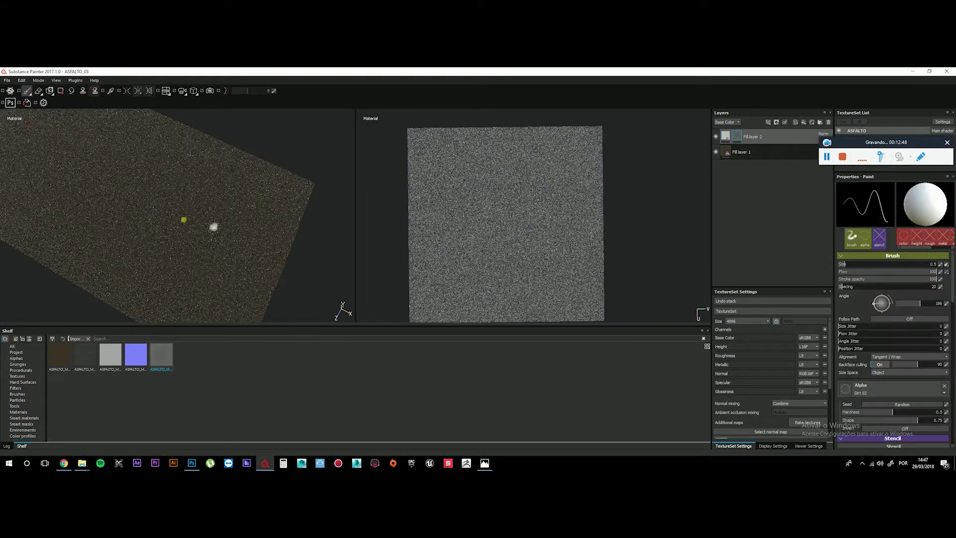
# Paint two straight test stripes on the mask, near the upper and lower edges of the UV tile
pyautogui.click(437, 141)
pyautogui.keyDown('shift'); pyautogui.click(610, 141); pyautogui.keyUp('shift')
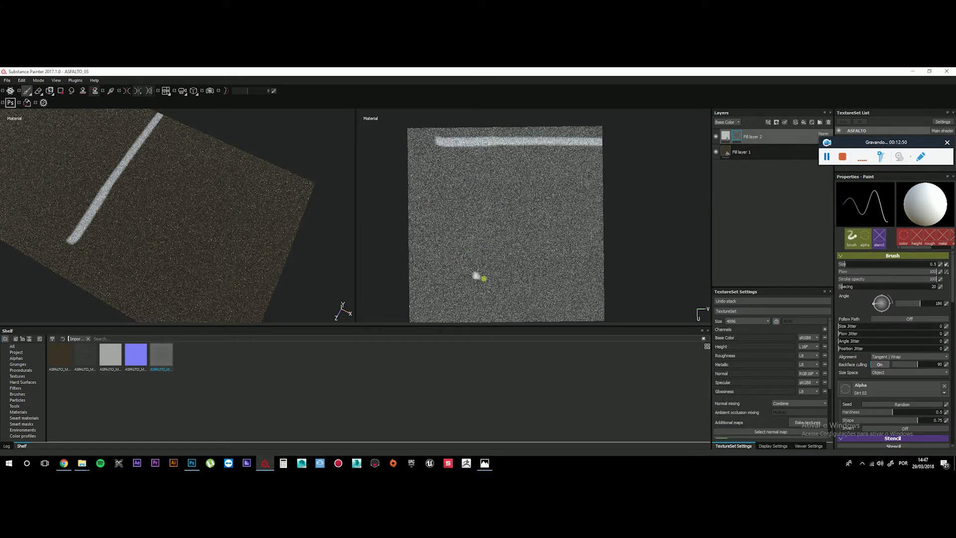
pyautogui.keyDown('alt'); pyautogui.moveTo(484, 290); pyautogui.dragTo(479, 241, button='middle'); pyautogui.keyUp('alt')
pyautogui.click(448, 259)
pyautogui.keyDown('shift'); pyautogui.click(629, 253); pyautogui.keyUp('shift')
pyautogui.moveTo(133, 241)
pyautogui.keyDown('alt'); pyautogui.mouseDown()
pyautogui.moveTo(153, 260)
pyautogui.moveTo(169, 241)
pyautogui.moveTo(173, 249)
pyautogui.moveTo(216, 249)
pyautogui.moveTo(132, 237)
pyautogui.mouseUp(); pyautogui.keyUp('alt')
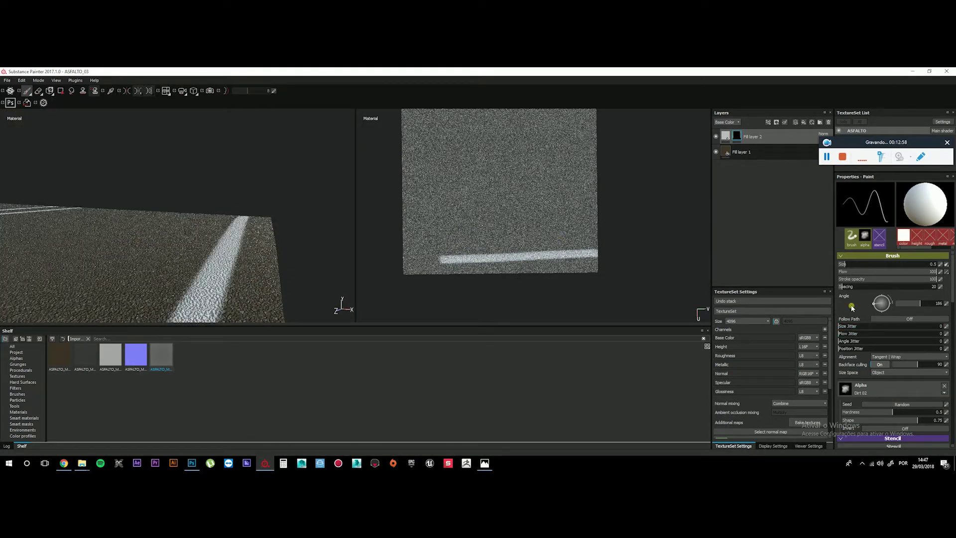
# Set the asphalt fill layer's UV scale to 3 and compare the grain with the test stripes
pyautogui.click(729, 153)
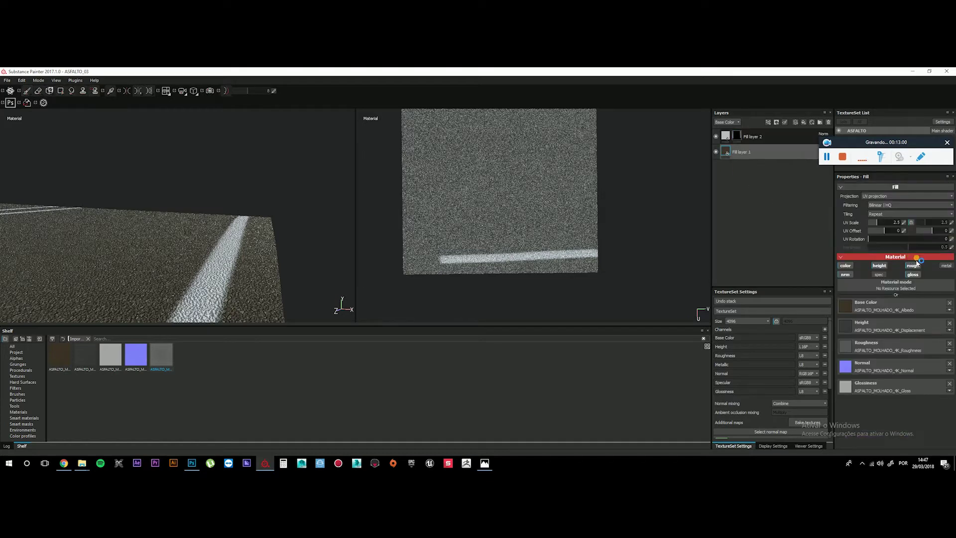
pyautogui.doubleClick(902, 223)
pyautogui.write('3')
pyautogui.press('Return')
pyautogui.keyDown('alt'); pyautogui.moveTo(309, 234); pyautogui.dragTo(247, 249); pyautogui.keyUp('alt')
pyautogui.scroll(-2, 247, 249)
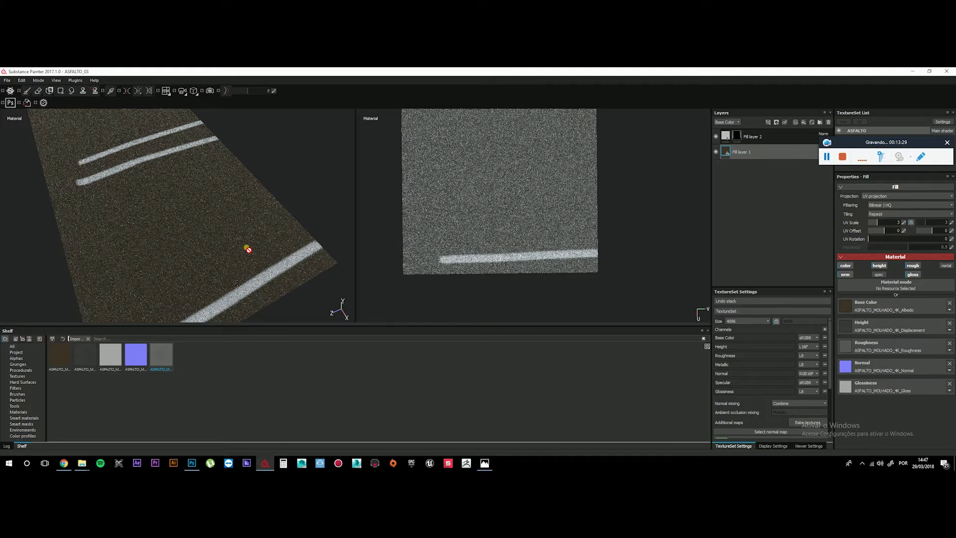
# Delete the masked fill layer that holds the white test stripes
pyautogui.click(757, 139)
pyautogui.press('Delete')
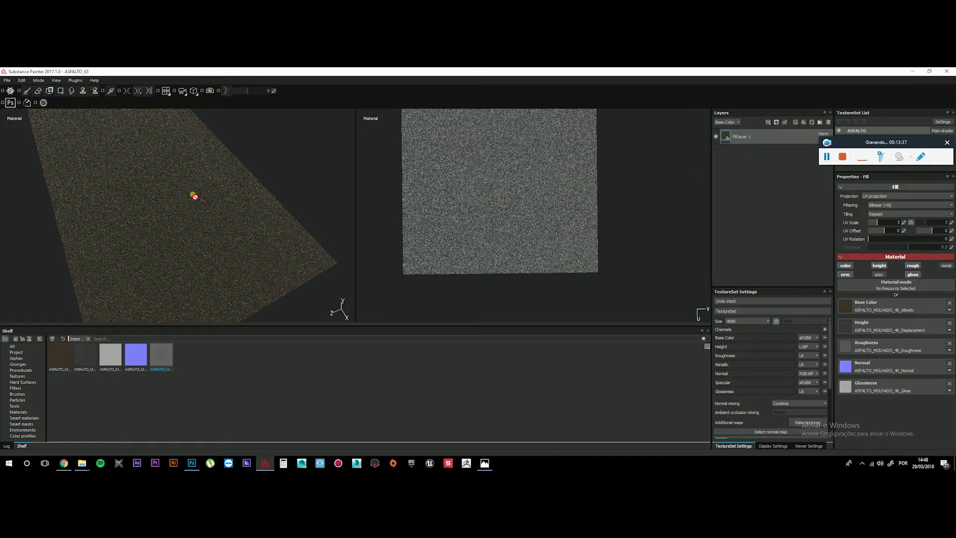
pyautogui.scroll(-2, 481, 224)
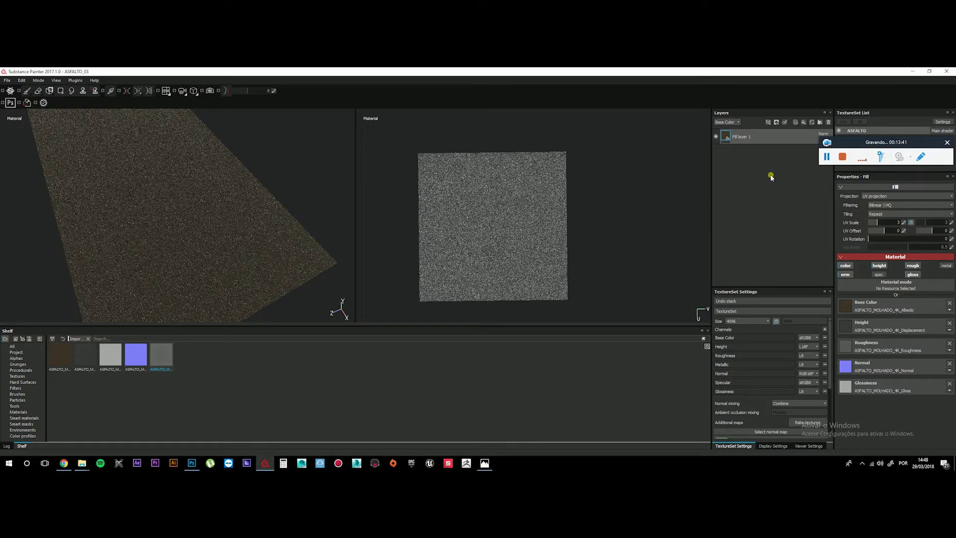
# Add a fill layer above the asphalt and set its base color to dark amber, about R 0.52, G 0.27, B 0
pyautogui.click(804, 122)
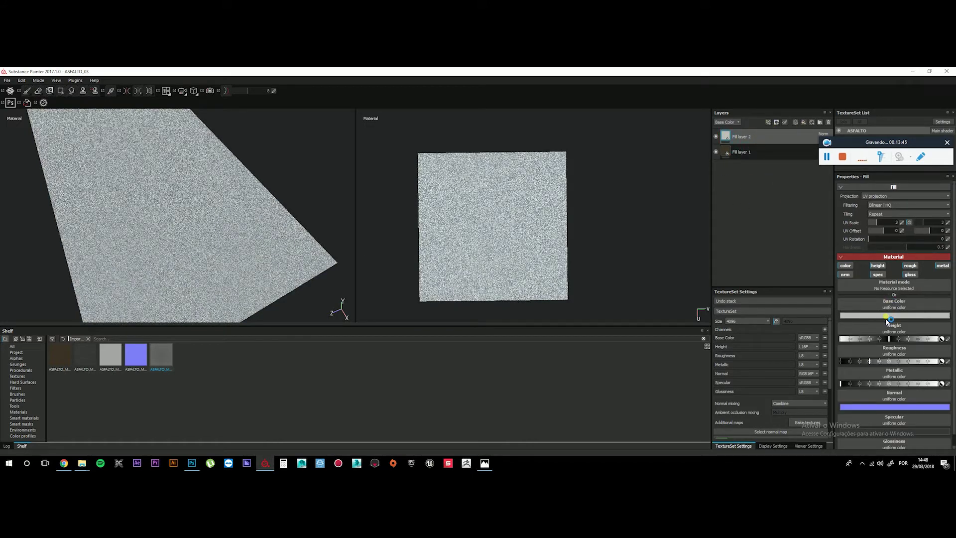
pyautogui.click(888, 315)
pyautogui.click(863, 321)
pyautogui.moveTo(896, 333); pyautogui.dragTo(899, 347)
pyautogui.moveTo(835, 296); pyautogui.dragTo(884, 318)
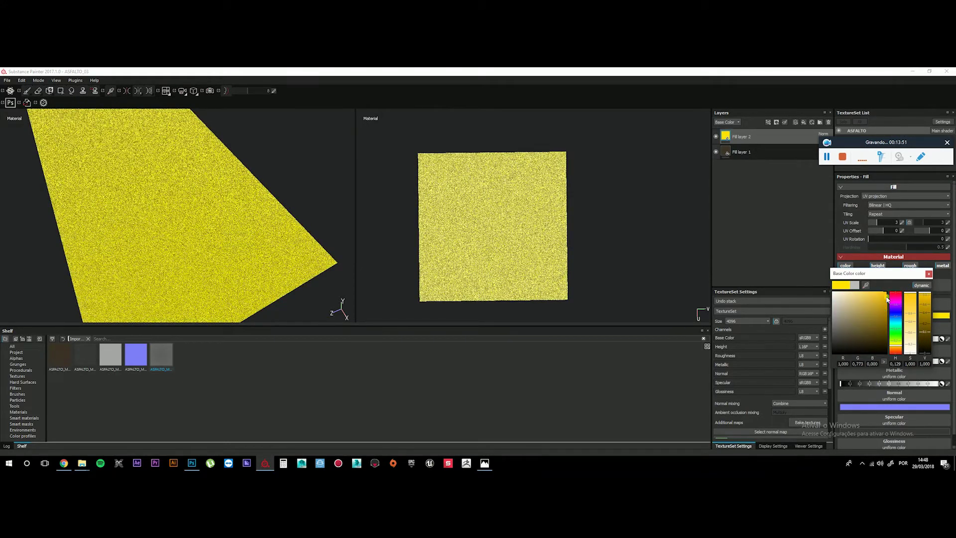
pyautogui.moveTo(903, 352); pyautogui.dragTo(898, 352)
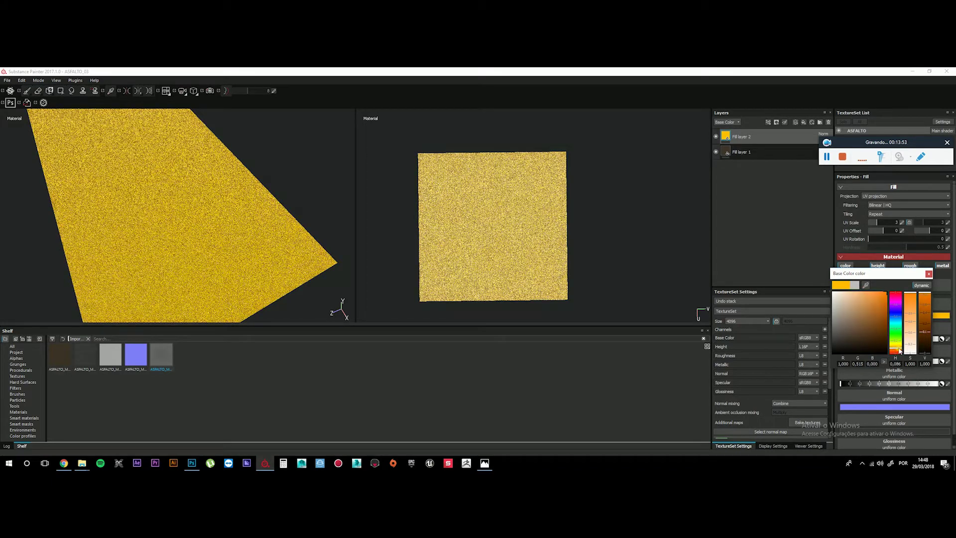
pyautogui.moveTo(877, 310); pyautogui.dragTo(880, 323)
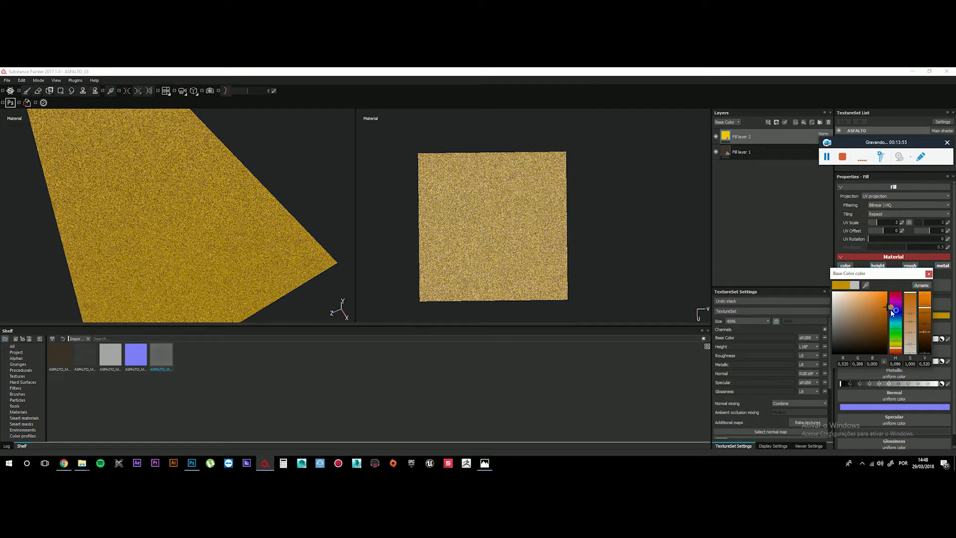
pyautogui.click(928, 273)
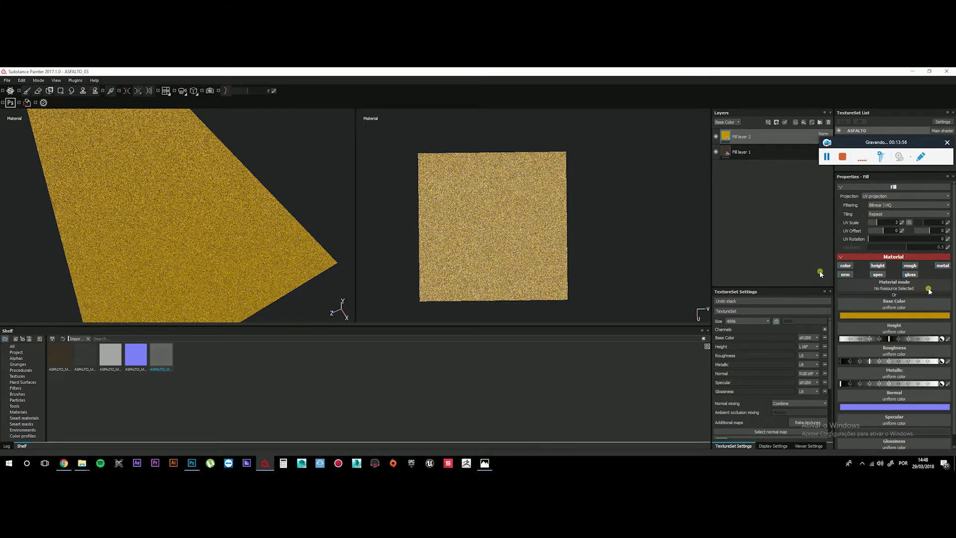
# Add a black mask to the amber fill layer and reduce the brush spacing to 5
pyautogui.click(776, 122)
pyautogui.click(795, 143)
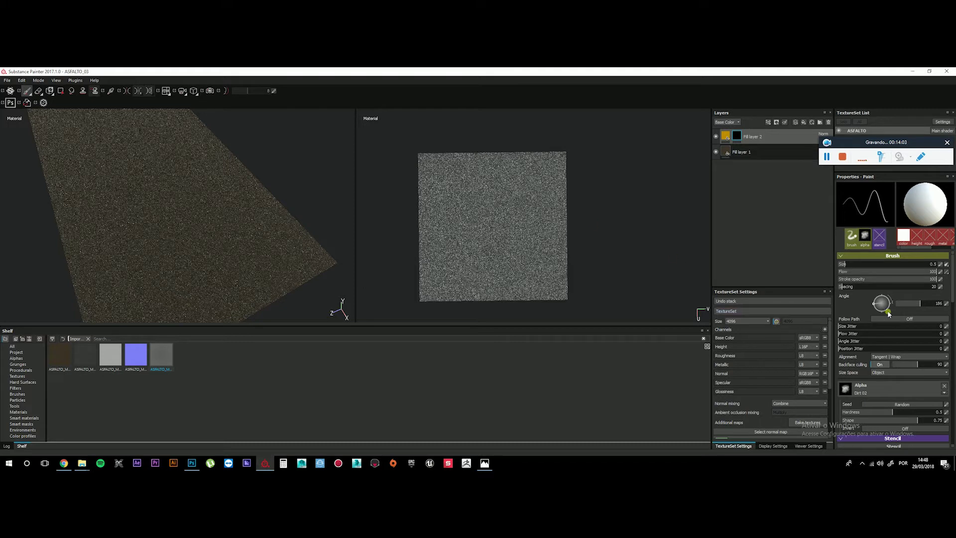
pyautogui.moveTo(848, 287); pyautogui.dragTo(829, 287)
# Try maximum hardness on the brush's Dirt alpha, then return it to 0.5
pyautogui.scroll(-2, 874, 383)
pyautogui.scroll(-1, 874, 383)
pyautogui.scroll(3, 875, 378)
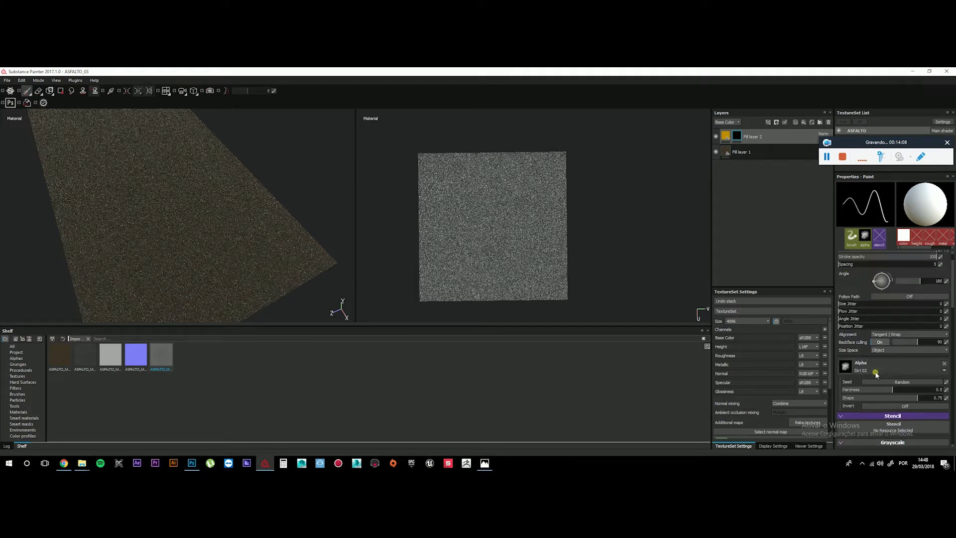
pyautogui.scroll(-1, 876, 373)
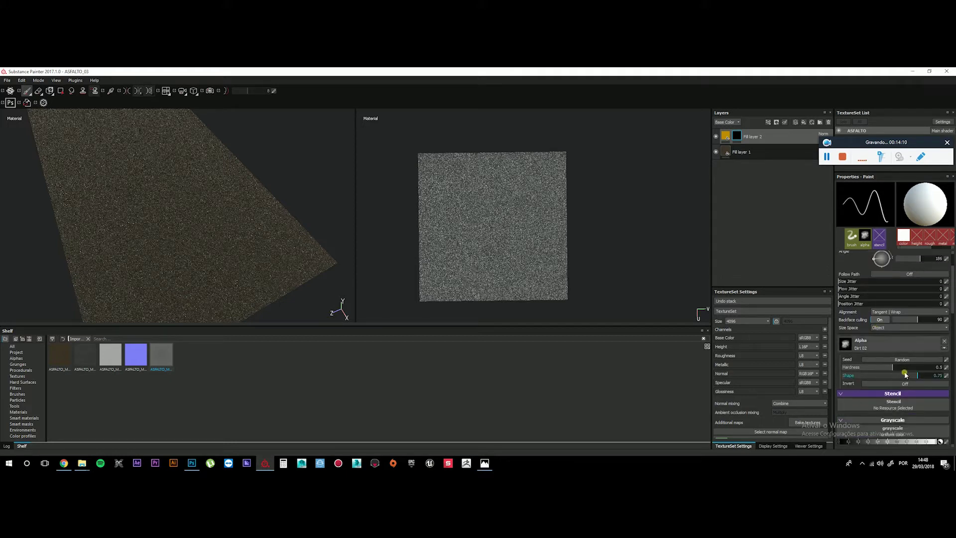
pyautogui.moveTo(902, 369); pyautogui.dragTo(955, 367)
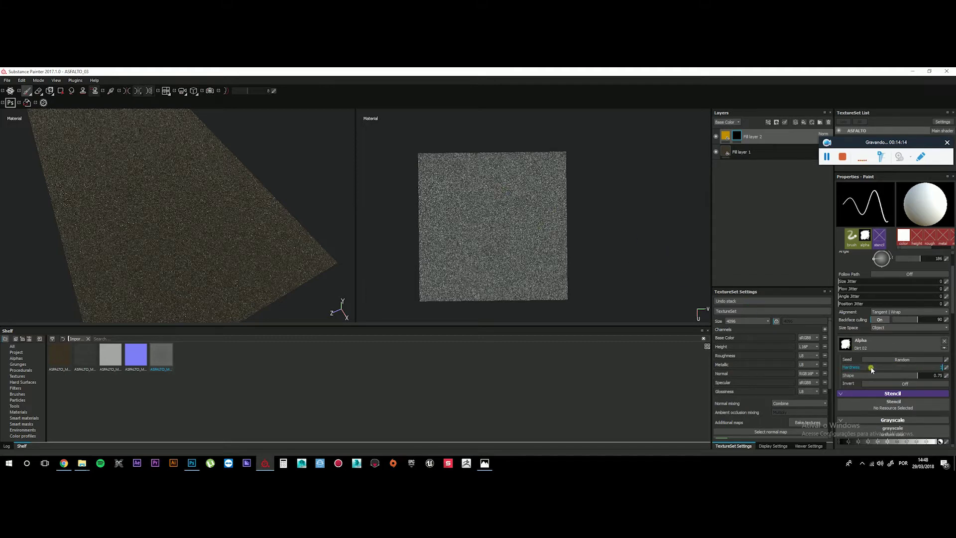
pyautogui.click(891, 368)
# Assign the Shape Cone alpha to the brush and raise its hardness to 1
pyautogui.click(16, 357)
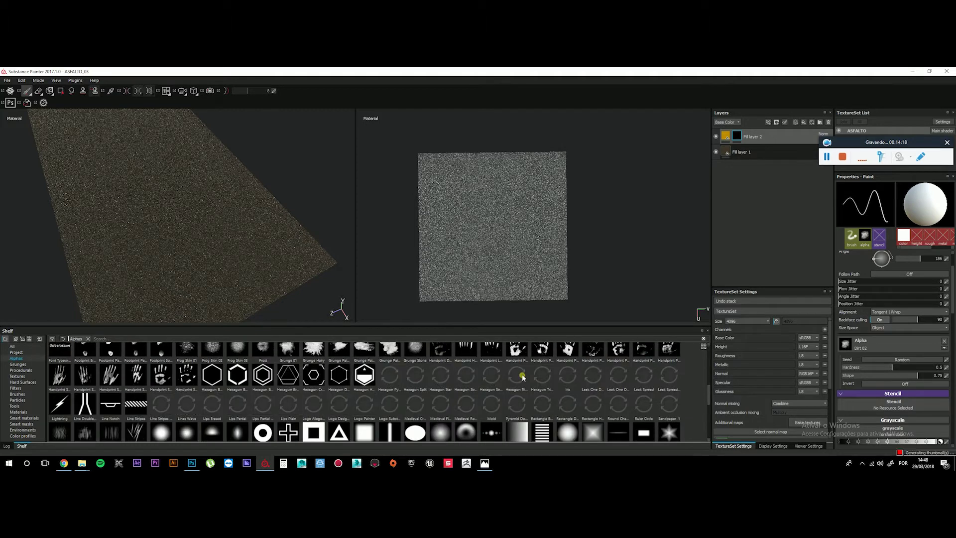
pyautogui.click(440, 431)
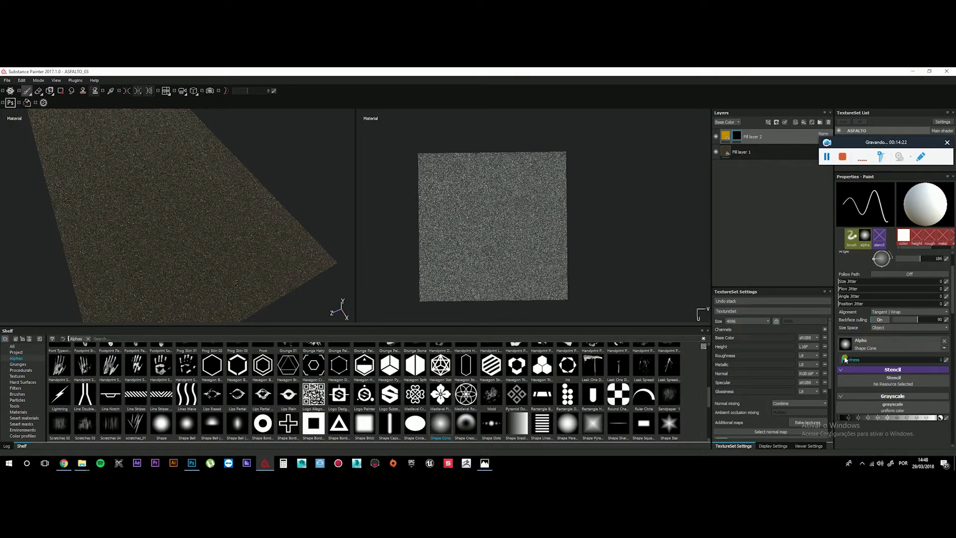
pyautogui.moveTo(850, 360); pyautogui.dragTo(954, 362)
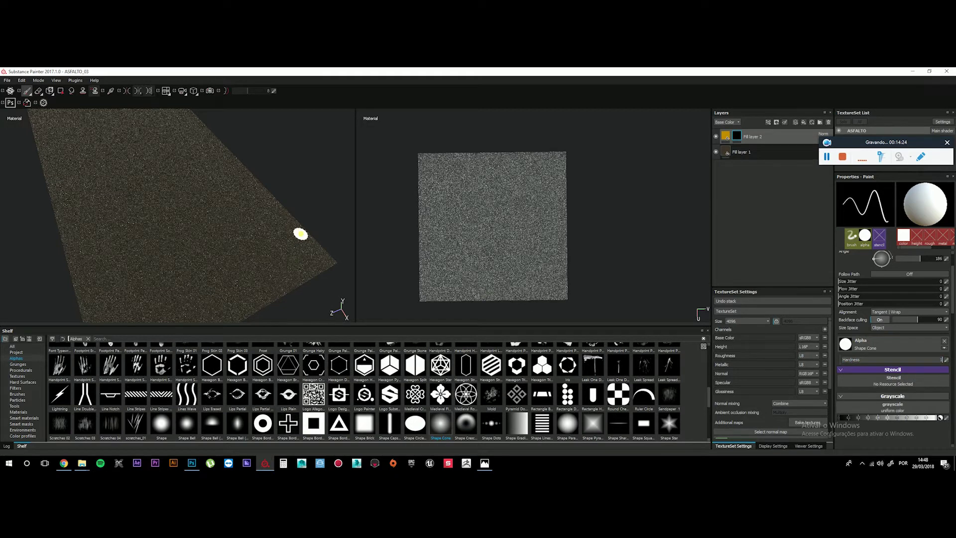
# Paint a freehand test stroke along the road mesh on the mask and undo it
pyautogui.scroll(-1, 489, 176)
pyautogui.scroll(2, 488, 176)
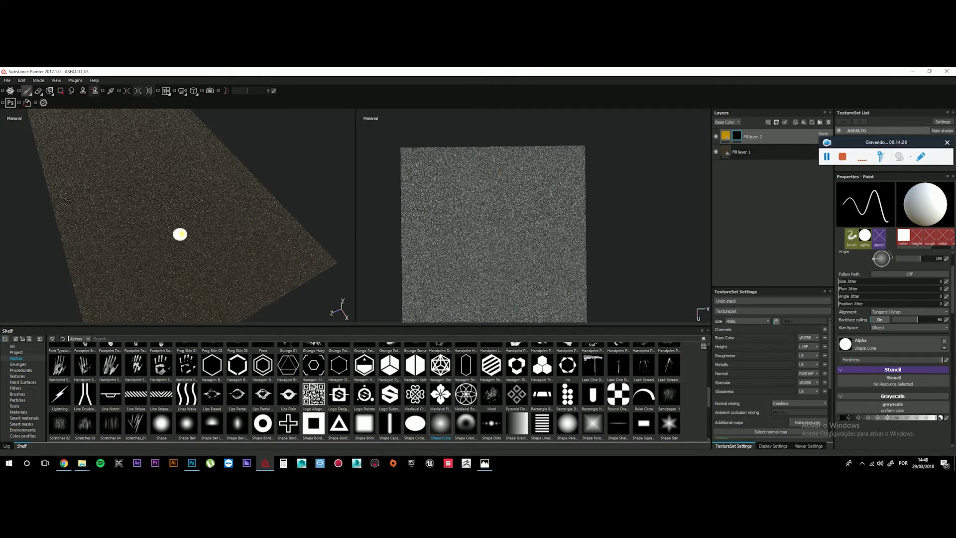
pyautogui.moveTo(153, 189); pyautogui.dragTo(188, 243)
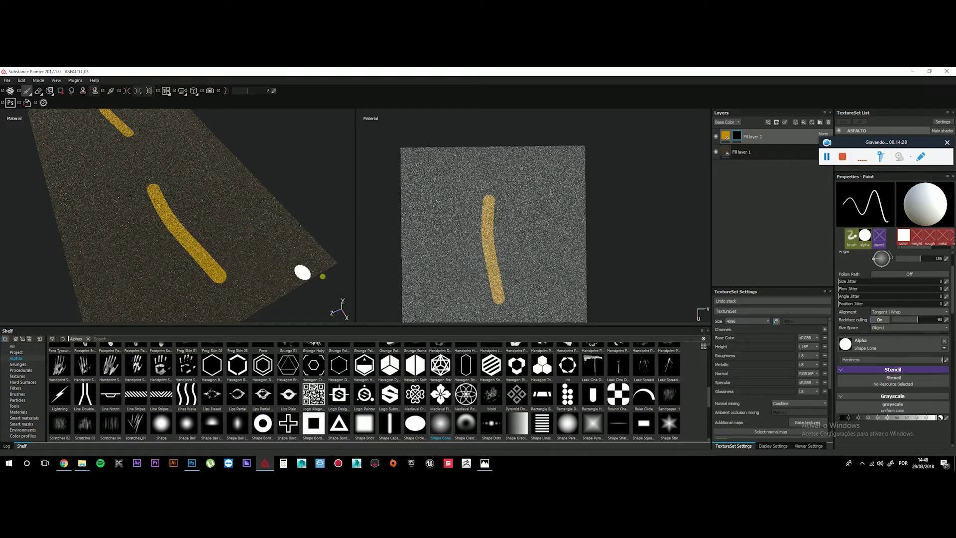
pyautogui.hotkey('ctrl', 'z')
pyautogui.click(496, 207)
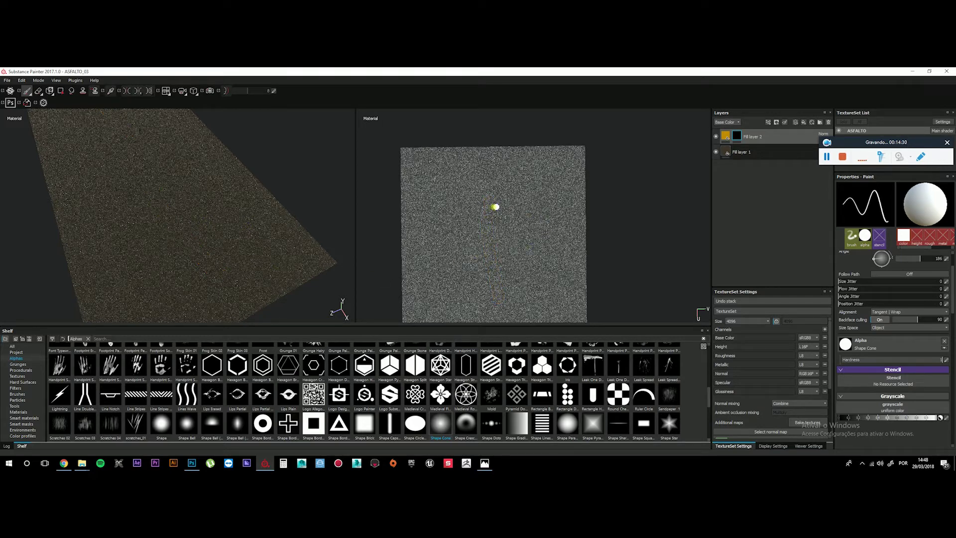
# Show only the 2D view and paint a straight stripe on the mask from the tile's upper edge to its lower edge, just left of centre
pyautogui.keyDown('alt'); pyautogui.moveTo(493, 233); pyautogui.dragTo(491, 203, button='middle'); pyautogui.keyUp('alt')
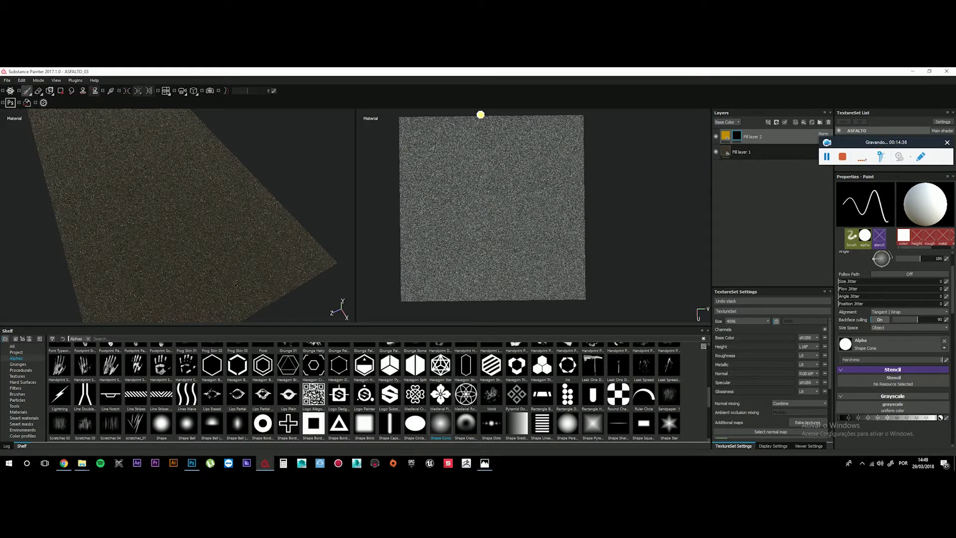
pyautogui.press('F2')
pyautogui.press('F3')
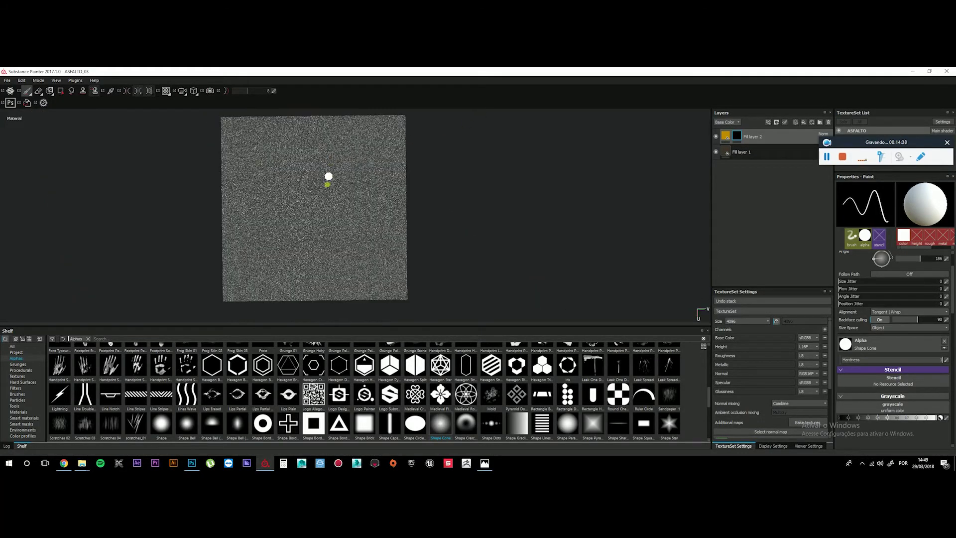
pyautogui.keyDown('alt'); pyautogui.moveTo(361, 192); pyautogui.dragTo(442, 221, button='middle'); pyautogui.keyUp('alt')
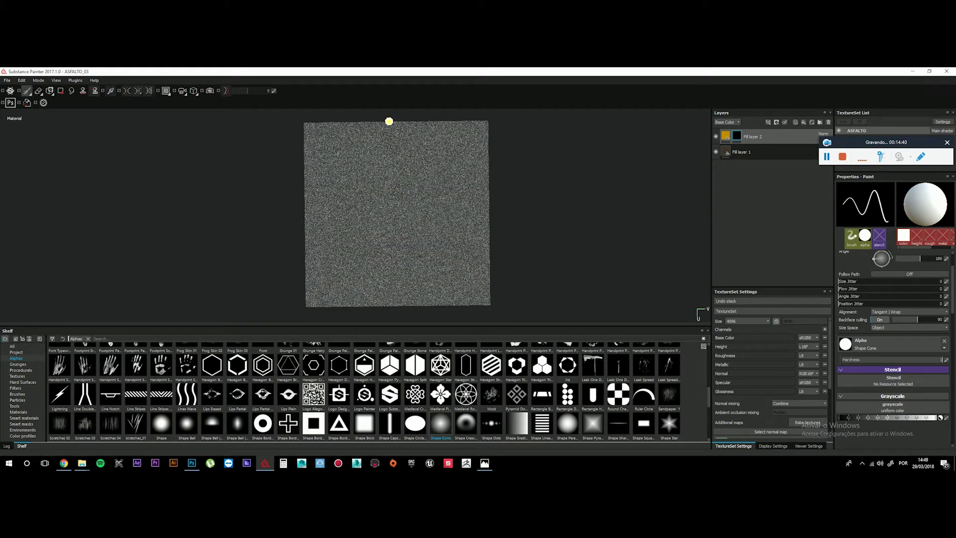
pyautogui.press('shift')
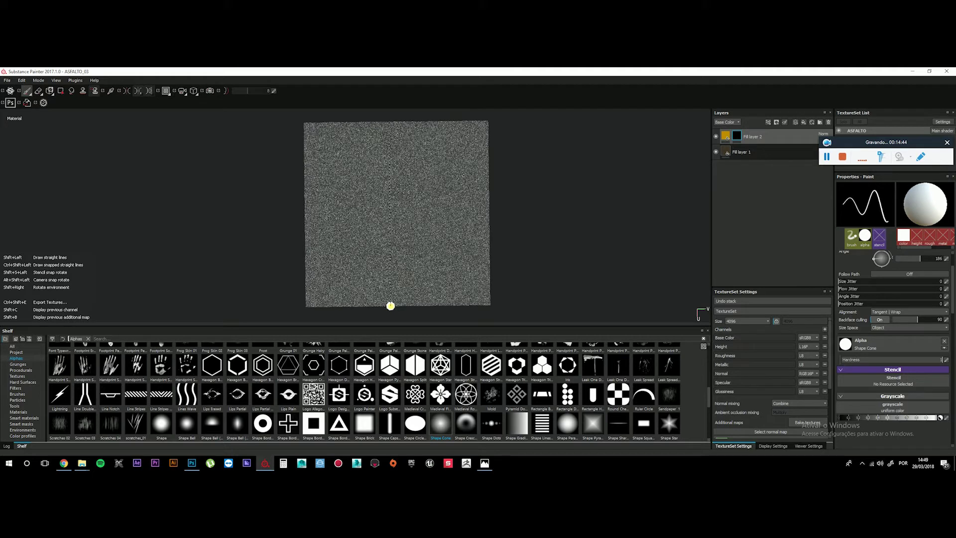
pyautogui.keyDown('shift'); pyautogui.click(390, 306); pyautogui.keyUp('shift')
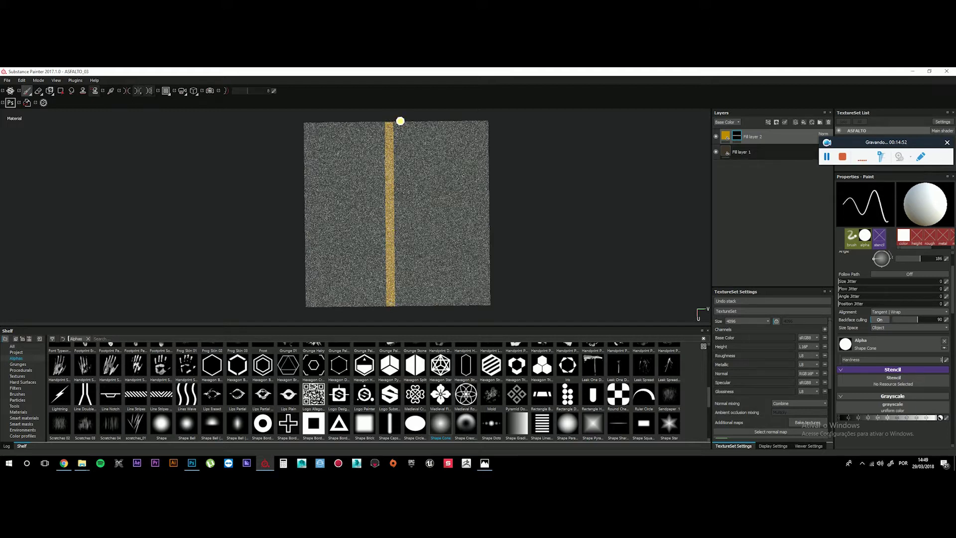
# Try painting a second straight stripe to the right of the yellow one from edge to edge, undoing each attempt
pyautogui.press('shift')
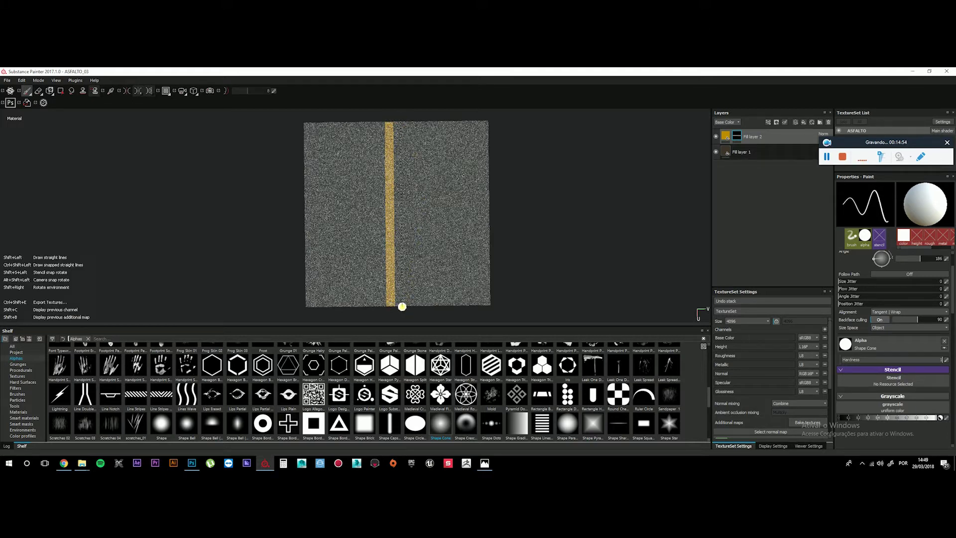
pyautogui.keyDown('shift'); pyautogui.click(403, 306); pyautogui.keyUp('shift')
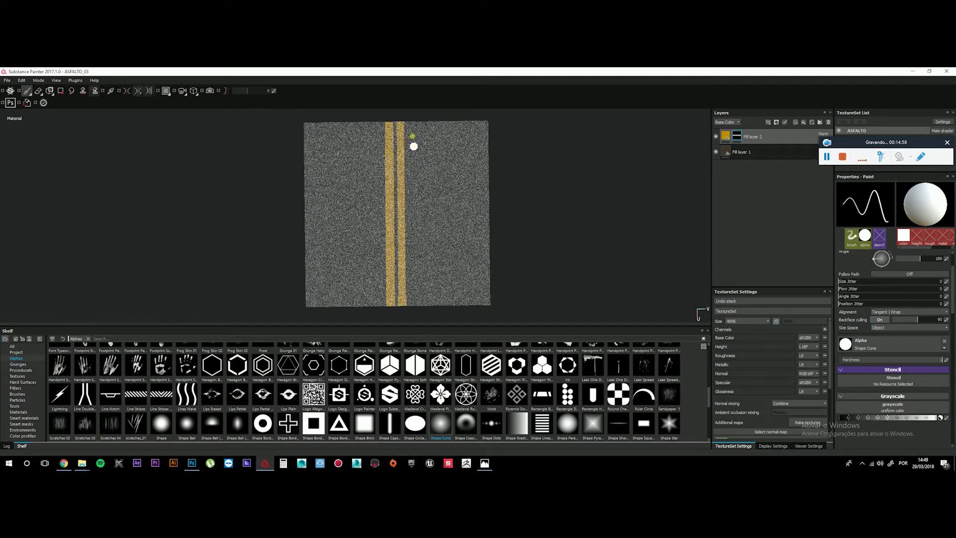
pyautogui.hotkey('ctrl', 'z')
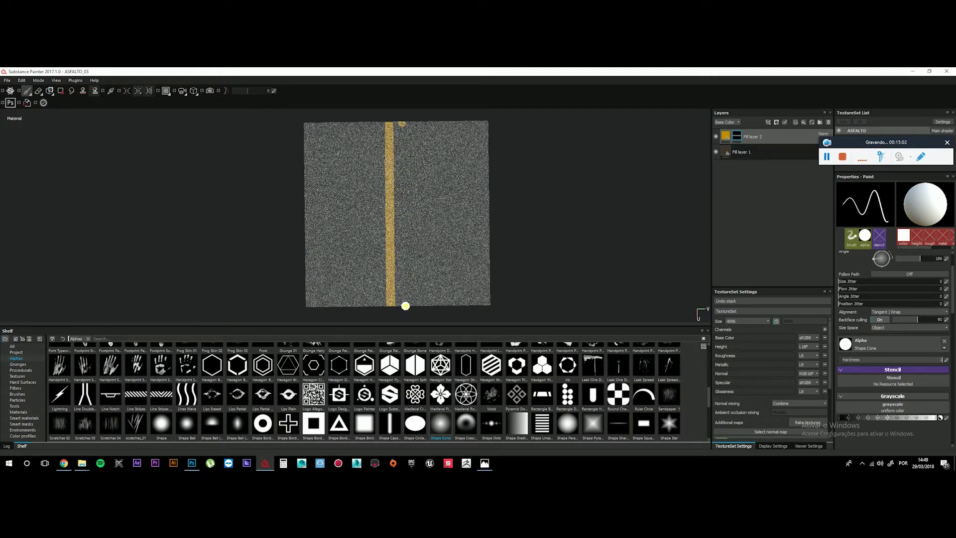
pyautogui.keyDown('ctrl'); pyautogui.keyDown('shift'); pyautogui.click(407, 306); pyautogui.keyUp('shift'); pyautogui.keyUp('ctrl')
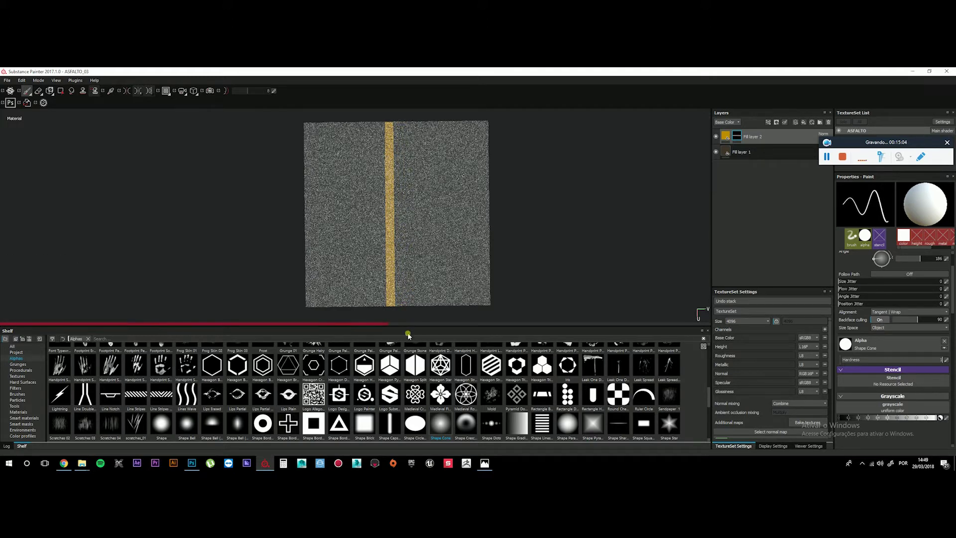
pyautogui.press('shift')
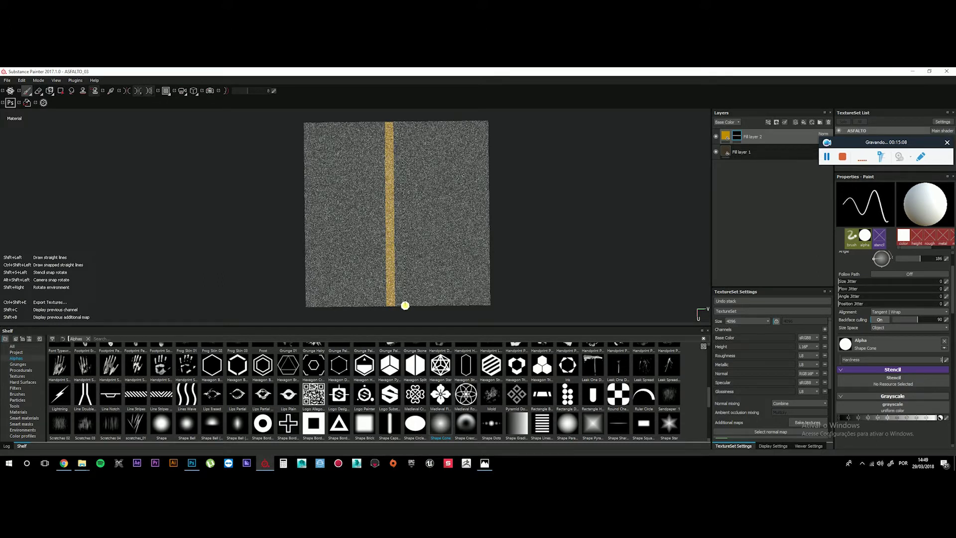
pyautogui.keyDown('shift'); pyautogui.click(405, 305); pyautogui.keyUp('shift')
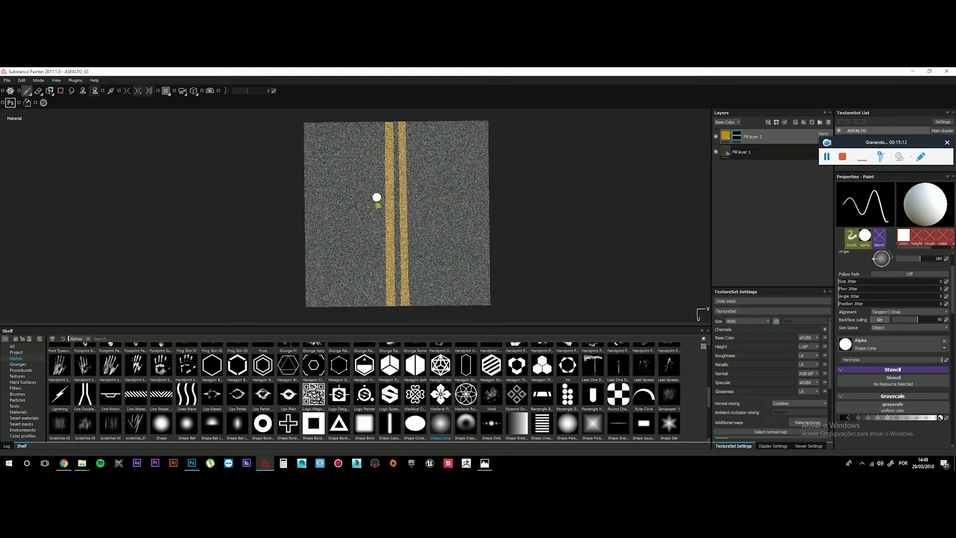
pyautogui.press('F1')
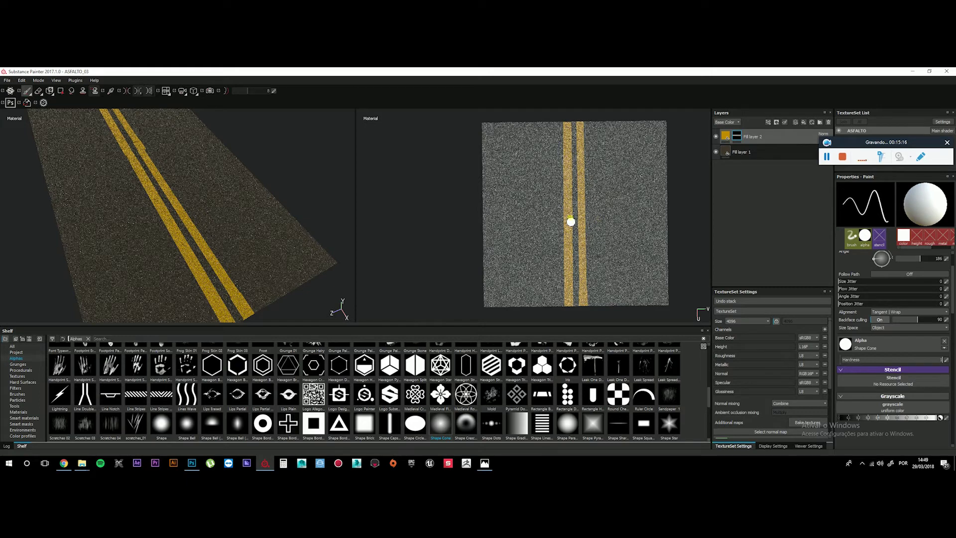
pyautogui.hotkey('ctrl', 'z')
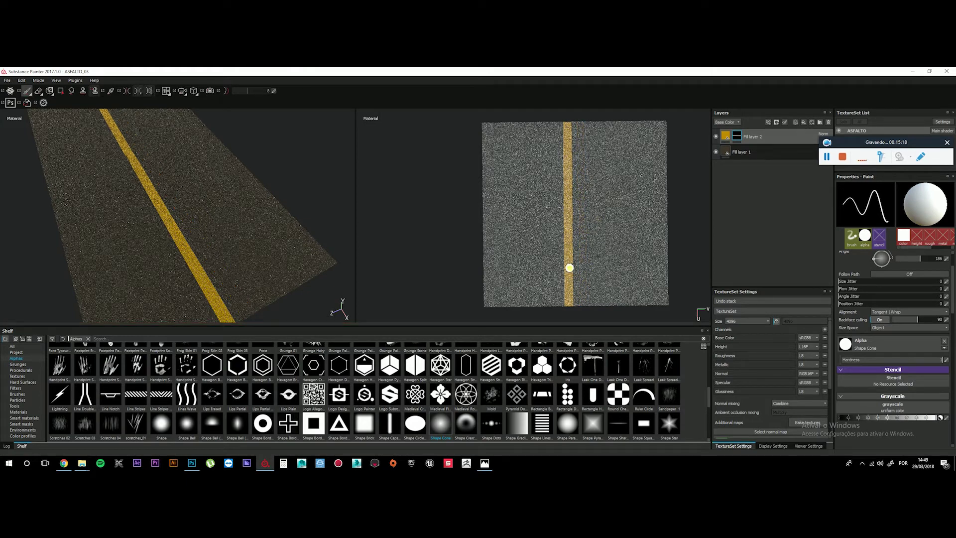
# Show only the 2D view and set the brush's alignment to UV and its size space to Viewport
pyautogui.press('F2')
pyautogui.press('2')
pyautogui.press('1')
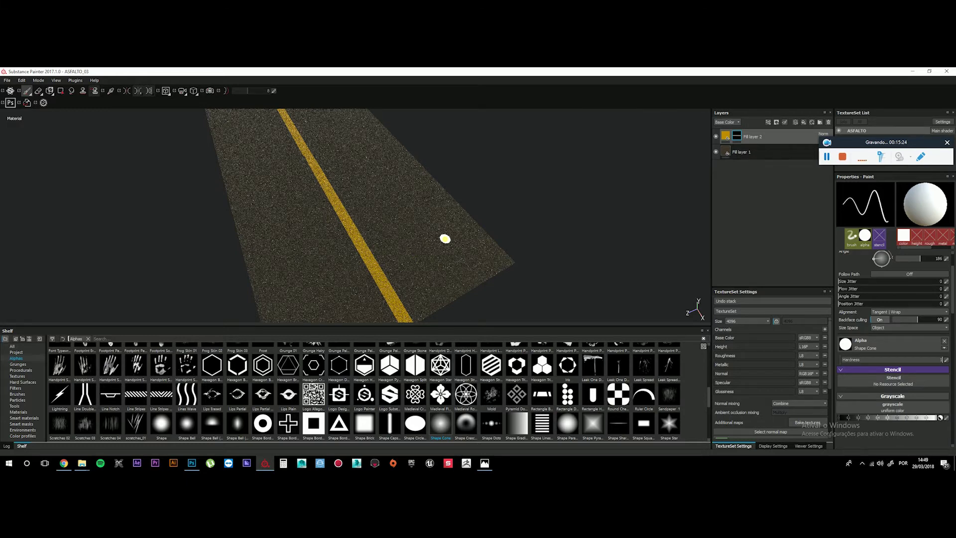
pyautogui.press('F1')
pyautogui.press('F3')
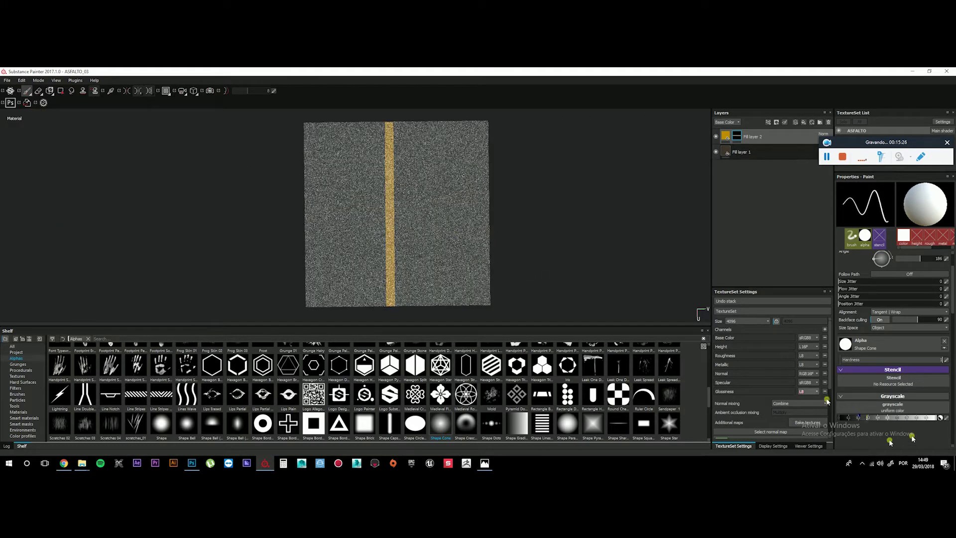
pyautogui.scroll(3, 904, 389)
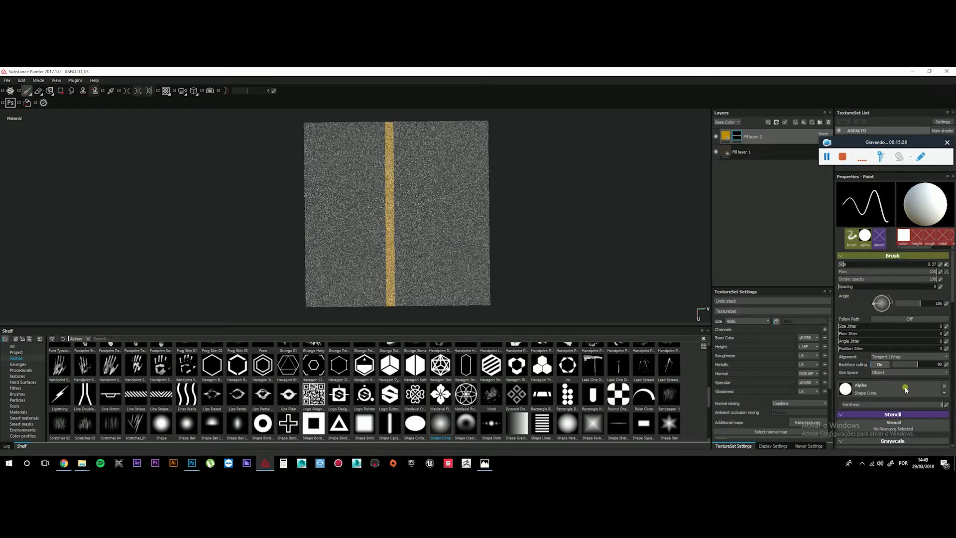
pyautogui.click(894, 359)
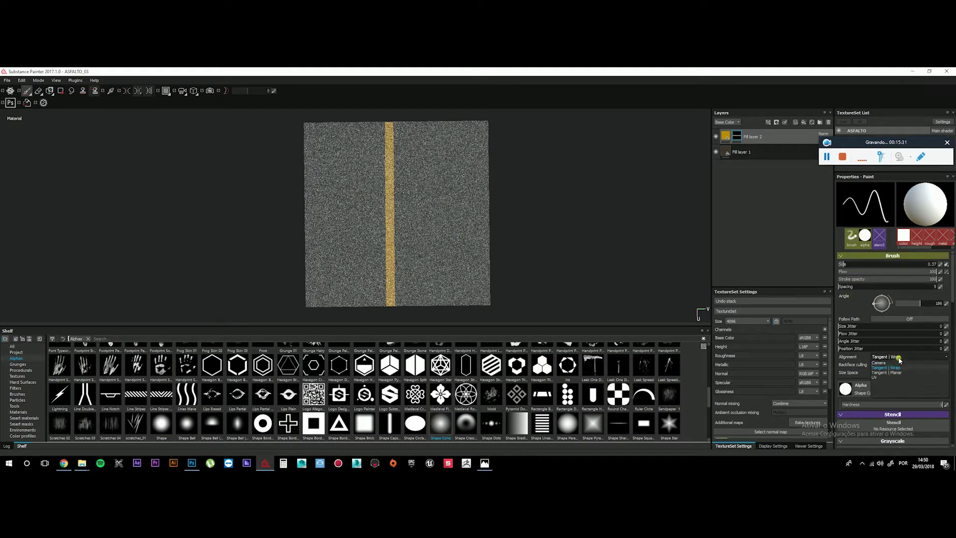
pyautogui.click(876, 378)
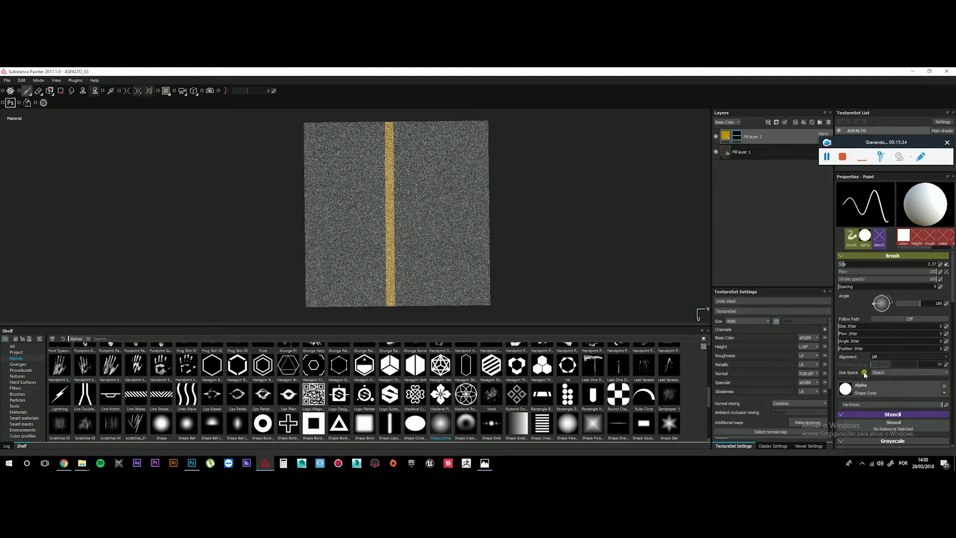
pyautogui.click(878, 374)
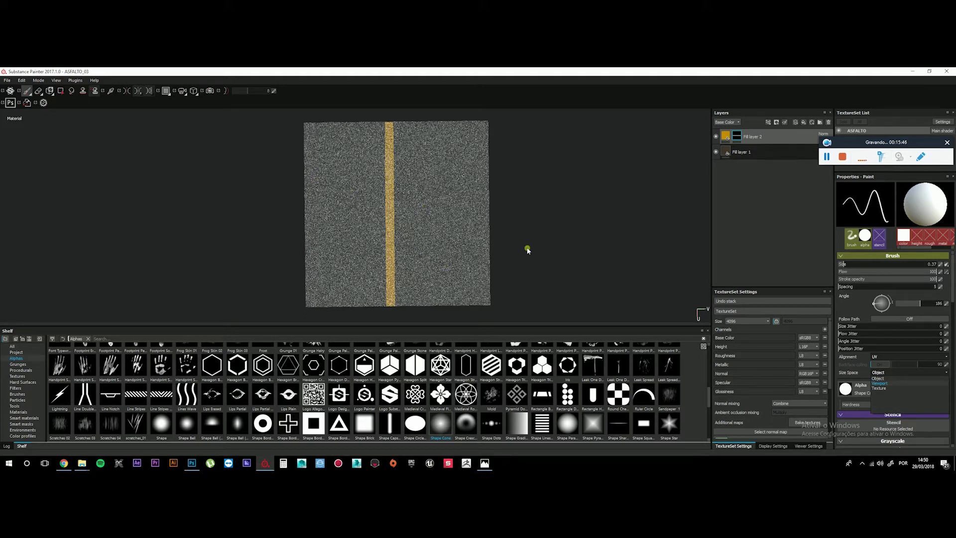
pyautogui.click(879, 383)
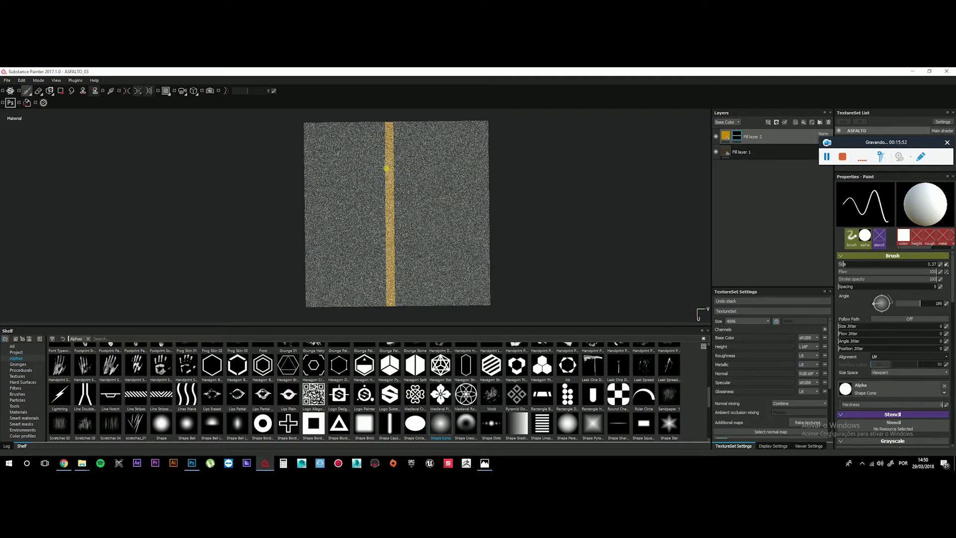
# Enlarge the brush to size 5.32 and replace the painted mask on Fill layer 2 with a fresh black mask
pyautogui.moveTo(401, 191)
pyautogui.mouseDown()
pyautogui.moveTo(424, 259)
pyautogui.moveTo(463, 267)
pyautogui.mouseUp()
pyautogui.hotkey('ctrl', 'z')
pyautogui.keyDown('ctrl'); pyautogui.moveTo(409, 205); pyautogui.dragTo(443, 209, button='right'); pyautogui.keyUp('ctrl')
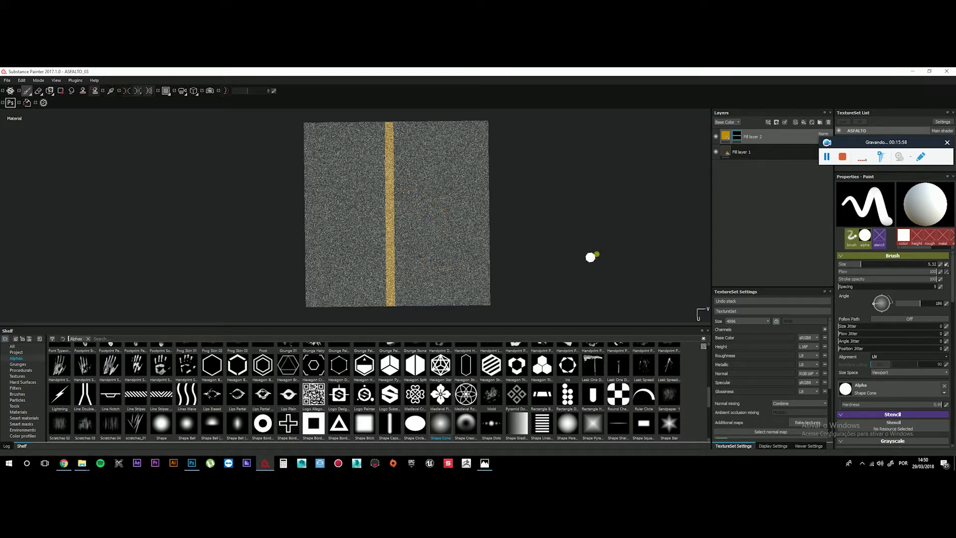
pyautogui.rightClick(737, 139)
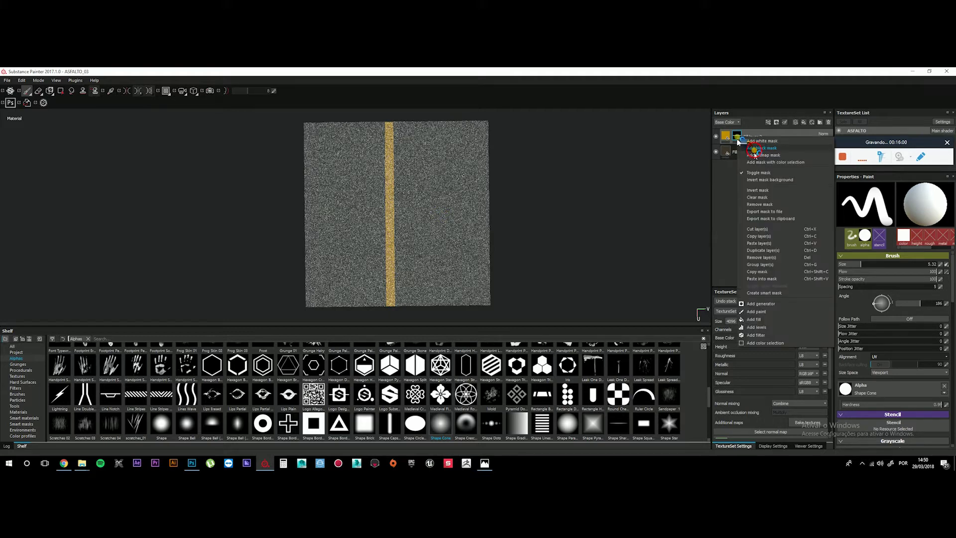
pyautogui.click(752, 148)
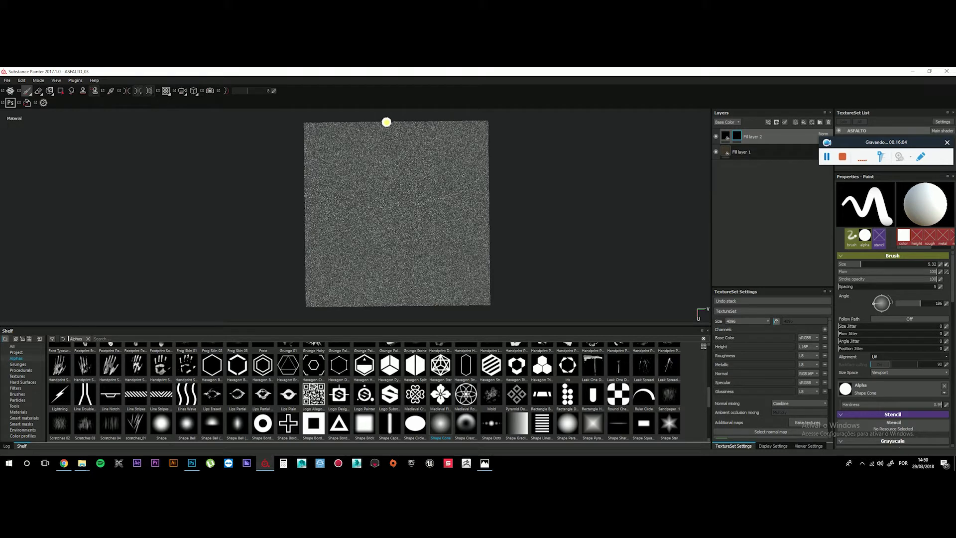
# Paint two parallel straight stripes down the middle of the tile on the mask and undo them
pyautogui.click(386, 122)
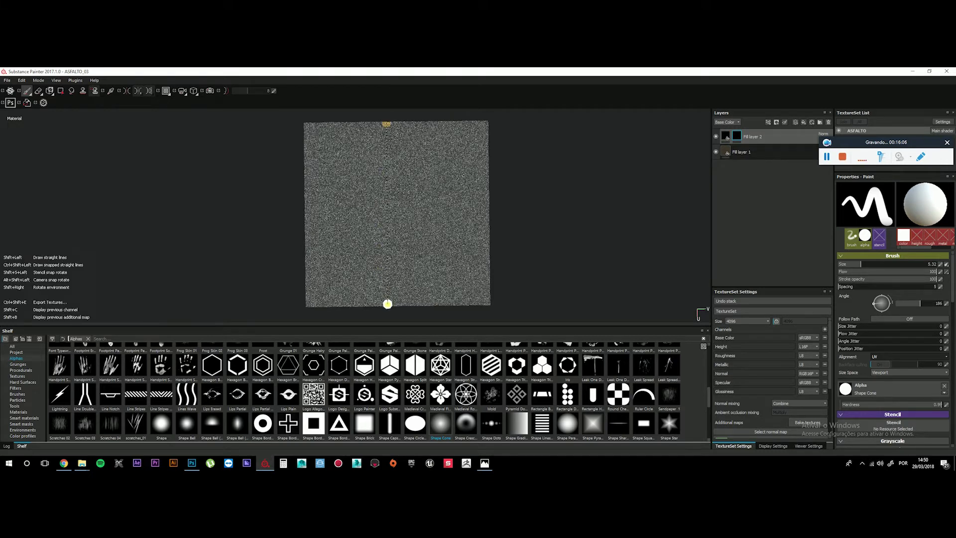
pyautogui.keyDown('shift'); pyautogui.click(387, 305); pyautogui.keyUp('shift')
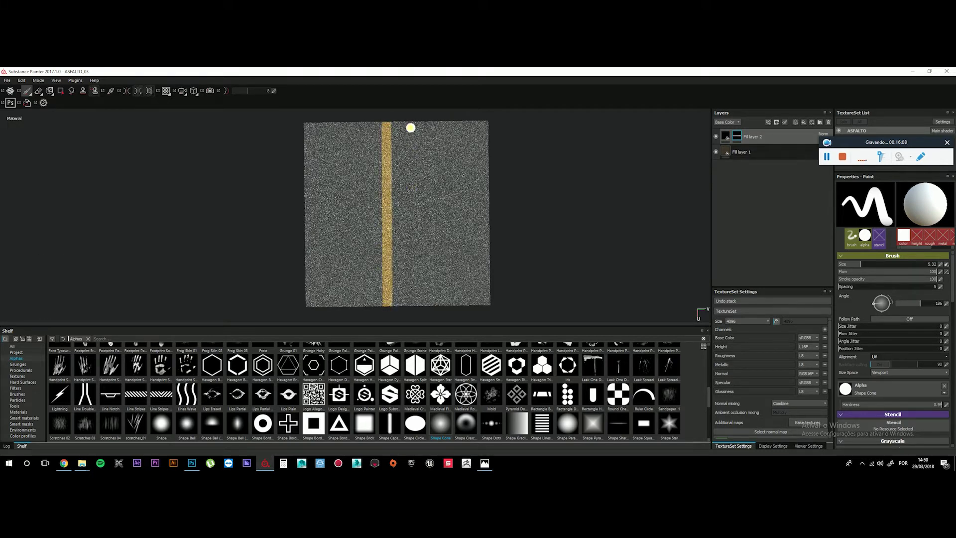
pyautogui.click(401, 122)
pyautogui.keyDown('shift'); pyautogui.click(402, 305); pyautogui.keyUp('shift')
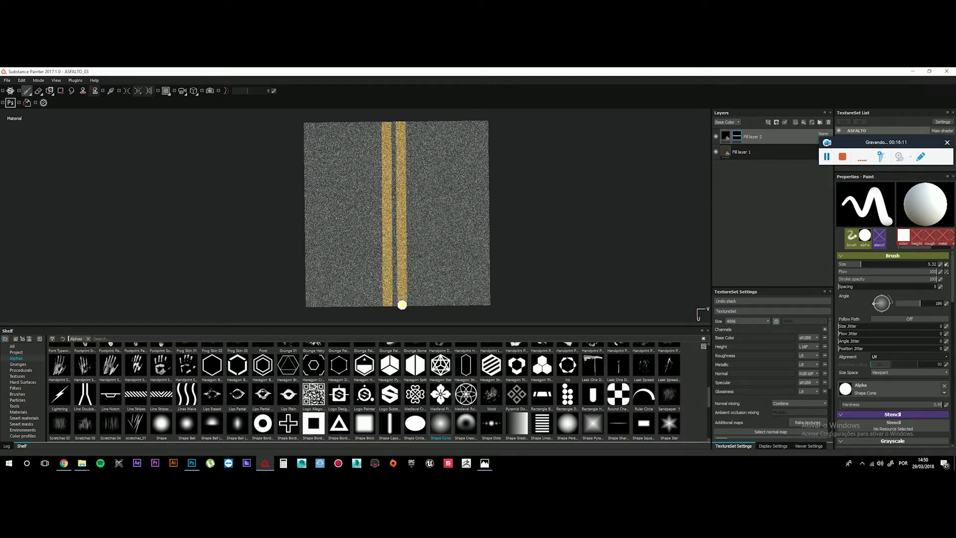
pyautogui.hotkey('ctrl', 'z')
pyautogui.hotkey('ctrl', 'z')
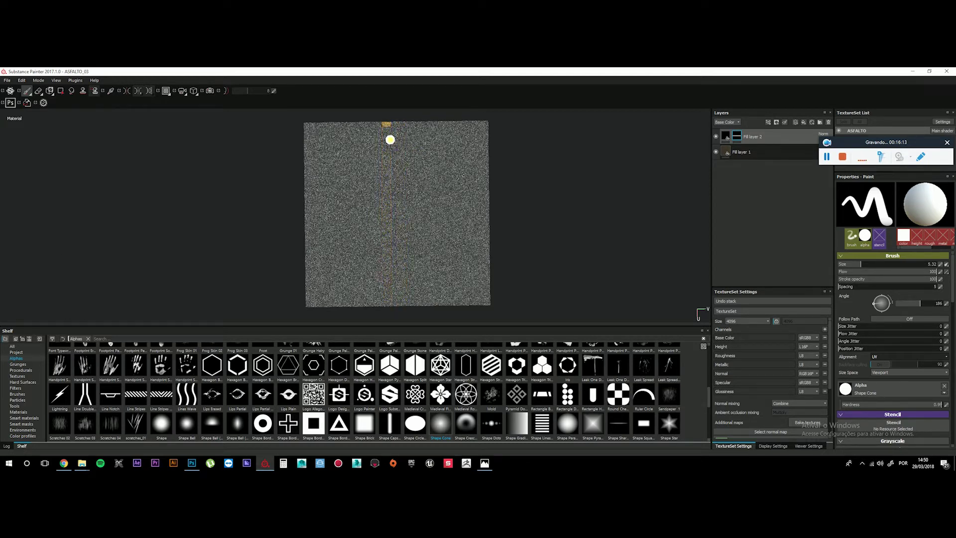
# Set the brush size to 3.86 and paint two parallel straight stripes down the tile's centre, from upper to lower edge
pyautogui.keyDown('ctrl'); pyautogui.moveTo(389, 139); pyautogui.dragTo(383, 141, button='right'); pyautogui.keyUp('ctrl')
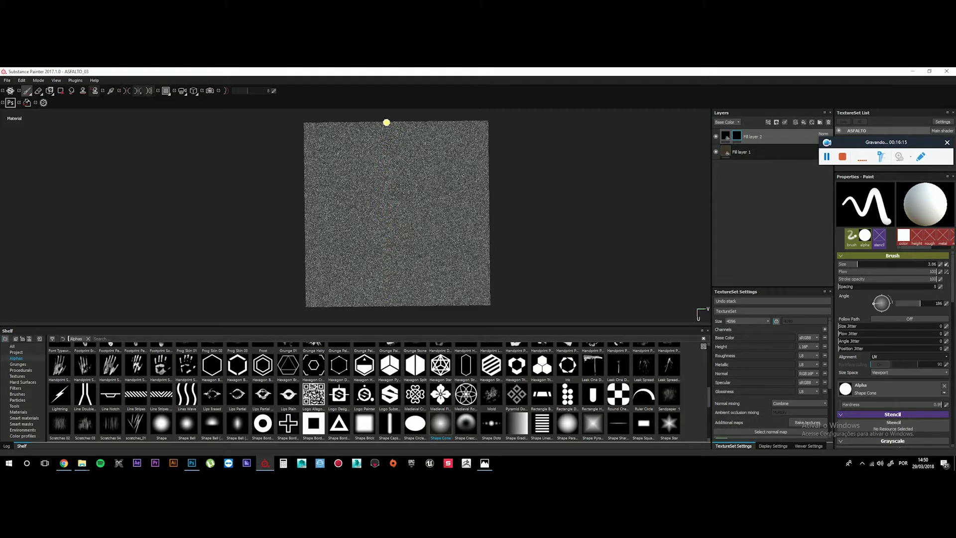
pyautogui.keyDown('shift'); pyautogui.click(387, 305); pyautogui.keyUp('shift')
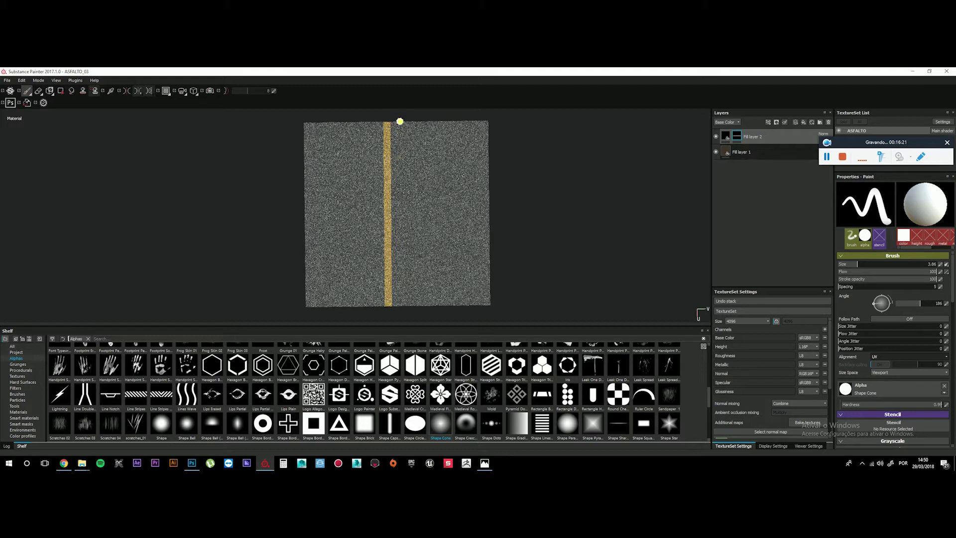
pyautogui.keyDown('shift'); pyautogui.click(401, 305); pyautogui.keyUp('shift')
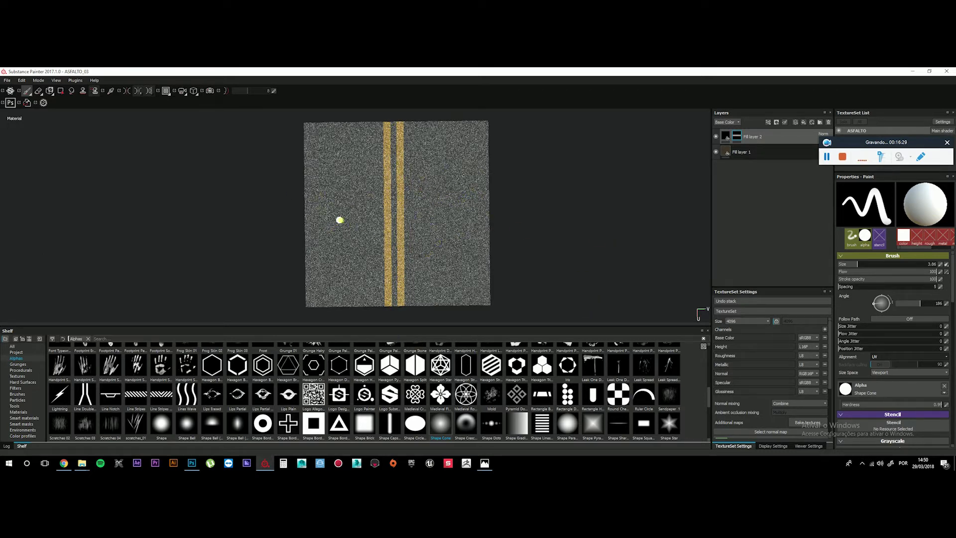
# Show the 3D and 2D views side by side and inspect the double yellow line on the road mesh
pyautogui.press('3')
pyautogui.press('1')
pyautogui.press('F1')
pyautogui.keyDown('alt'); pyautogui.moveTo(266, 251); pyautogui.dragTo(185, 251); pyautogui.keyUp('alt')
pyautogui.keyDown('alt'); pyautogui.moveTo(264, 217); pyautogui.dragTo(193, 221); pyautogui.keyUp('alt')
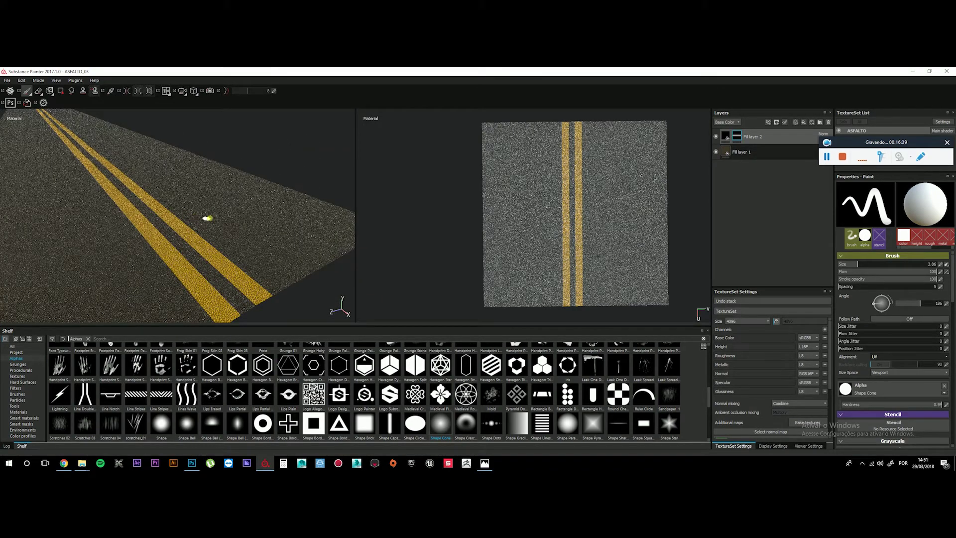
pyautogui.moveTo(175, 256)
pyautogui.keyDown('alt'); pyautogui.mouseDown()
pyautogui.moveTo(229, 277)
pyautogui.moveTo(348, 241)
pyautogui.moveTo(345, 261)
pyautogui.moveTo(189, 262)
pyautogui.mouseUp(); pyautogui.keyUp('alt')
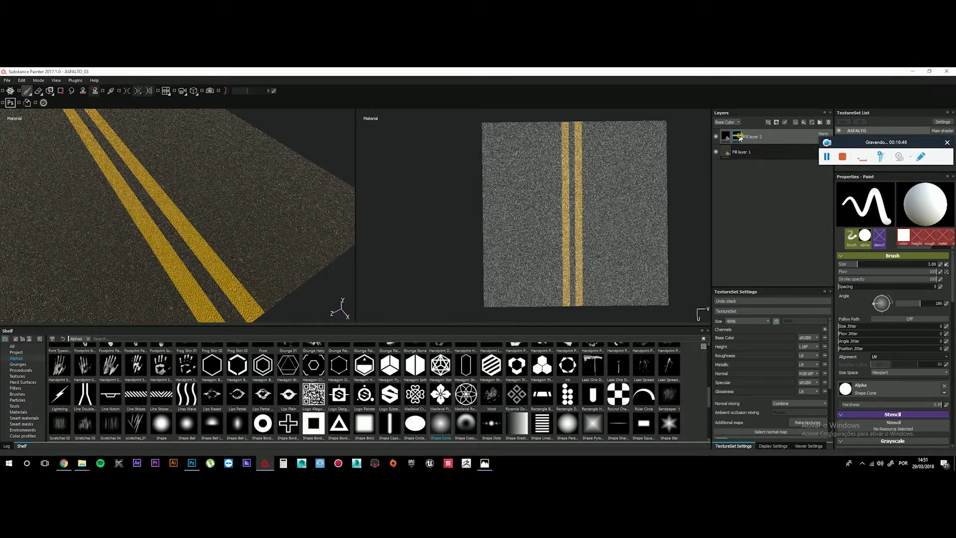
# Create a layer folder named linha and move Fill layer 2 into it
pyautogui.moveTo(737, 139)
pyautogui.click(819, 122)
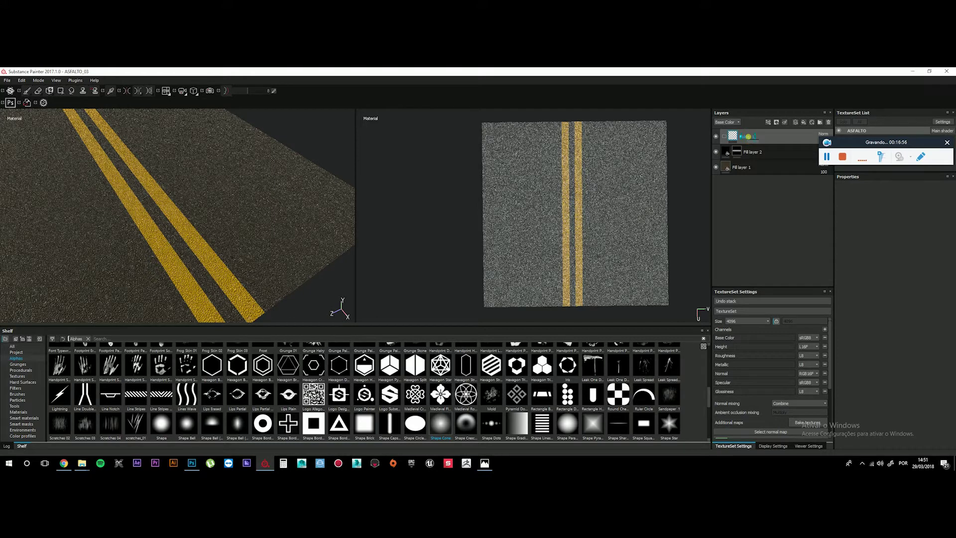
pyautogui.doubleClick(749, 137)
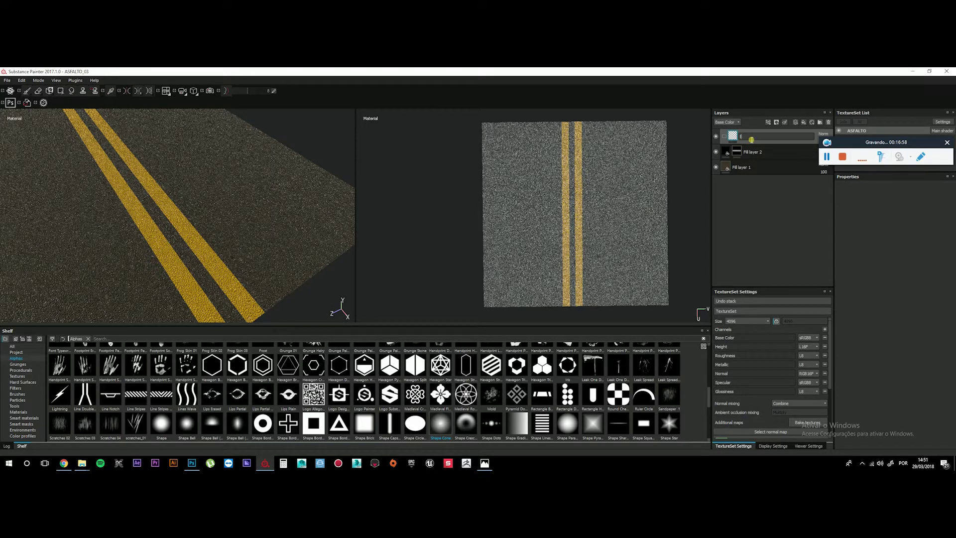
pyautogui.press('Return')
pyautogui.click(754, 155)
pyautogui.moveTo(754, 156); pyautogui.dragTo(757, 139)
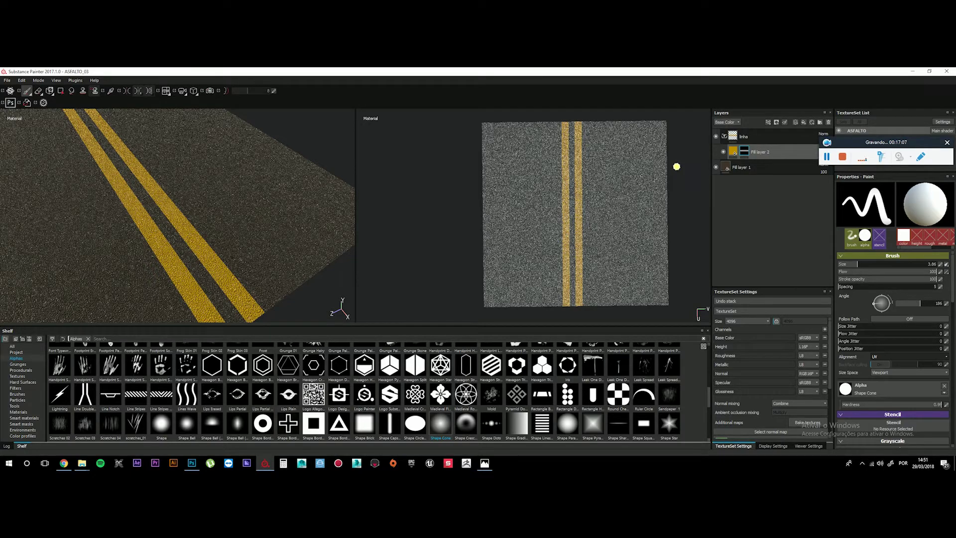
# Examine closely how the double yellow line meets at the seams between the repeated road tiles
pyautogui.keyDown('alt'); pyautogui.moveTo(156, 196); pyautogui.dragTo(319, 351, button='middle'); pyautogui.keyUp('alt')
pyautogui.scroll(8, 185, 236)
pyautogui.keyDown('alt'); pyautogui.moveTo(177, 236); pyautogui.dragTo(140, 233); pyautogui.keyUp('alt')
pyautogui.keyDown('alt'); pyautogui.moveTo(144, 193); pyautogui.dragTo(238, 239, button='middle'); pyautogui.keyUp('alt')
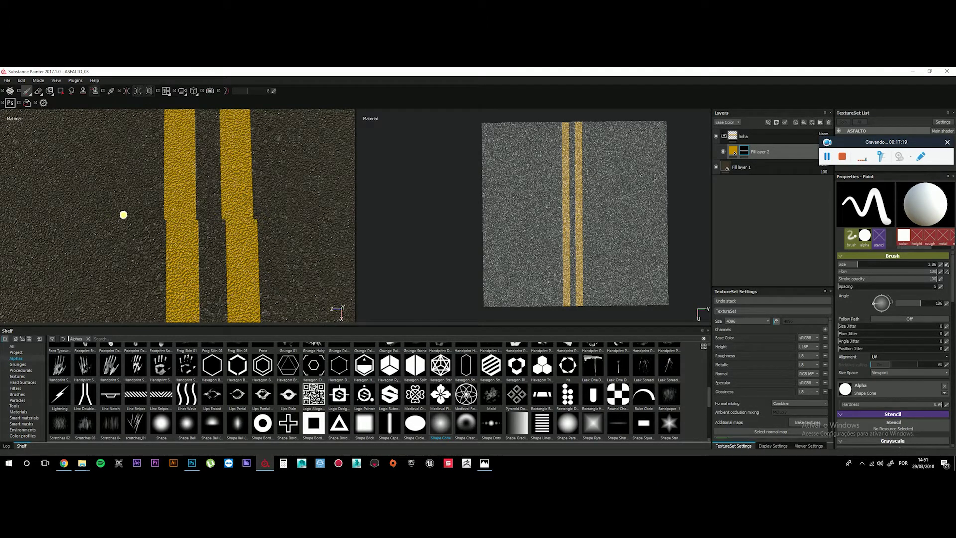
pyautogui.click(747, 155)
pyautogui.scroll(-4, 262, 262)
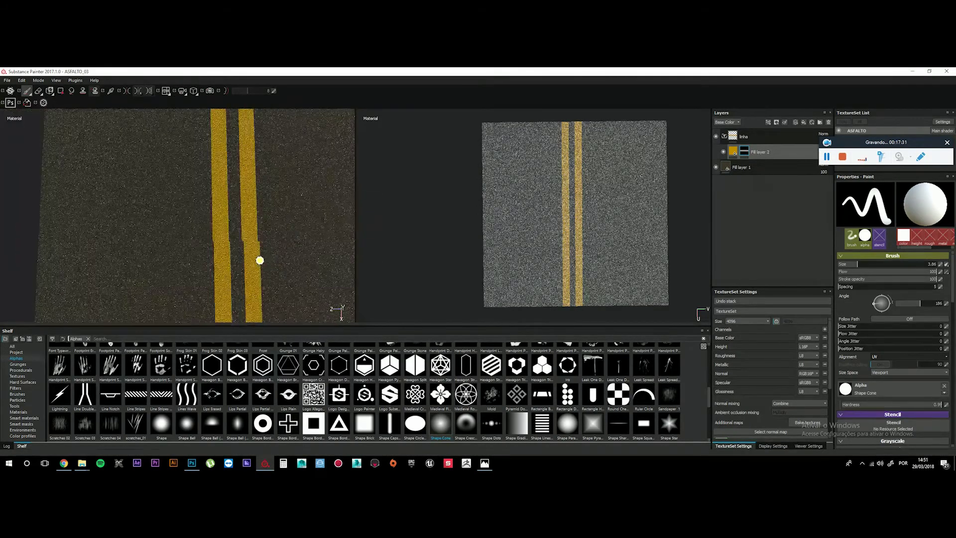
pyautogui.scroll(-3, 259, 261)
pyautogui.keyDown('alt'); pyautogui.moveTo(292, 302); pyautogui.dragTo(267, 220, button='middle'); pyautogui.keyUp('alt')
pyautogui.scroll(4, 264, 220)
pyautogui.keyDown('alt'); pyautogui.moveTo(215, 166); pyautogui.dragTo(245, 225, button='middle'); pyautogui.keyUp('alt')
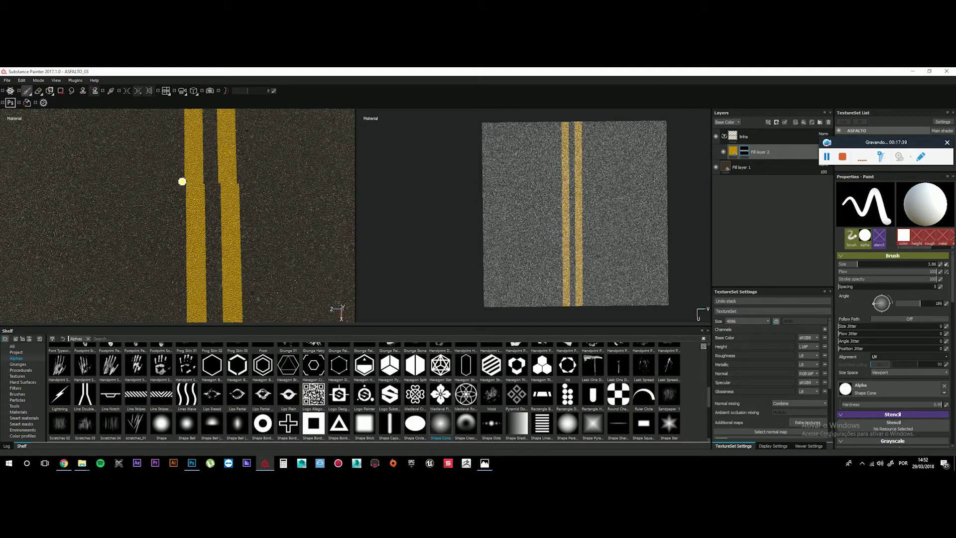
pyautogui.keyDown('alt'); pyautogui.moveTo(222, 163); pyautogui.dragTo(221, 299, button='middle'); pyautogui.keyUp('alt')
pyautogui.keyDown('alt'); pyautogui.moveTo(211, 160); pyautogui.dragTo(230, 317, button='right'); pyautogui.keyUp('alt')
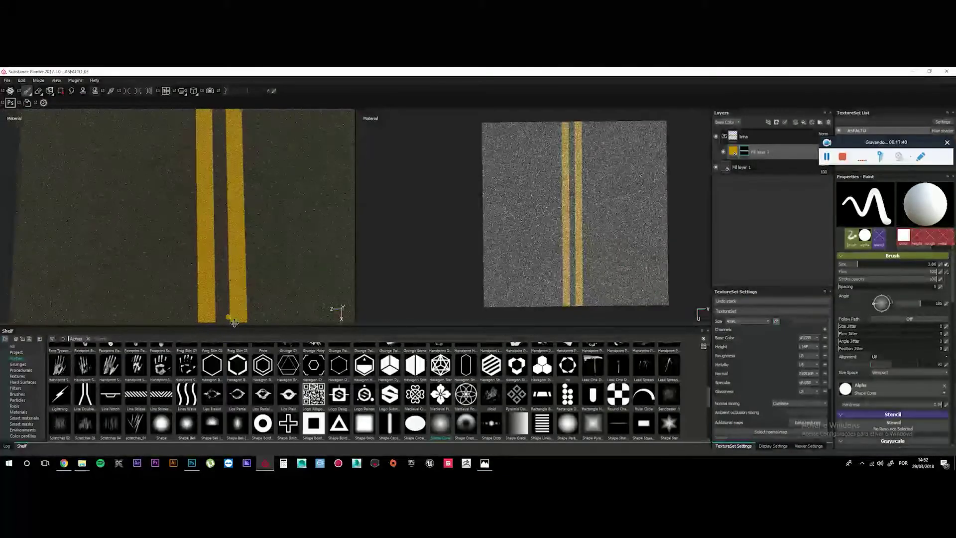
pyautogui.keyDown('alt'); pyautogui.moveTo(231, 316); pyautogui.dragTo(243, 265, button='middle'); pyautogui.keyUp('alt')
pyautogui.keyDown('alt'); pyautogui.moveTo(243, 266); pyautogui.dragTo(244, 160, button='right'); pyautogui.keyUp('alt')
pyautogui.keyDown('alt'); pyautogui.moveTo(244, 160); pyautogui.dragTo(247, 206, button='middle'); pyautogui.keyUp('alt')
pyautogui.scroll(-2, 218, 250)
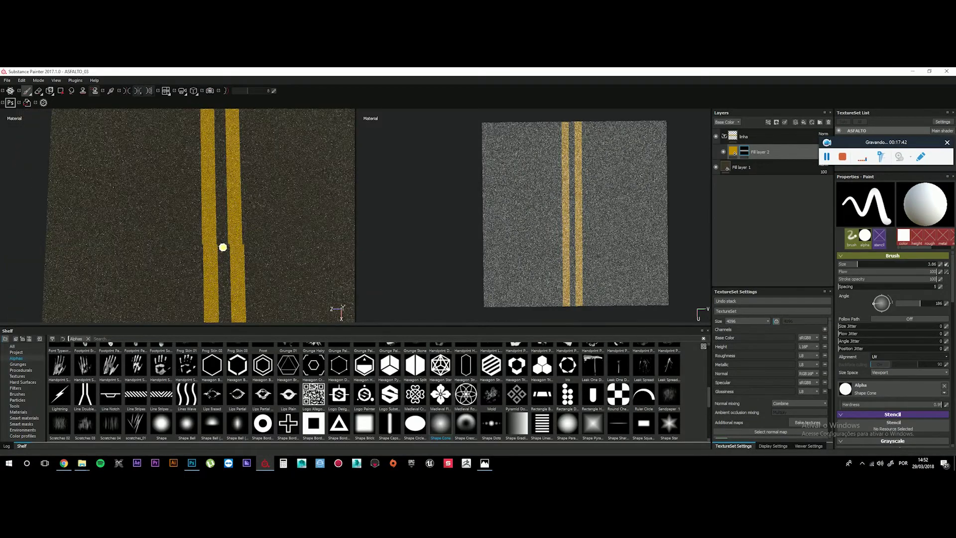
# Display the smart masks collection in the shelf
pyautogui.keyDown('alt'); pyautogui.moveTo(239, 237); pyautogui.dragTo(243, 151, button='right'); pyautogui.keyUp('alt')
pyautogui.keyDown('alt'); pyautogui.moveTo(259, 298); pyautogui.dragTo(258, 153, button='right'); pyautogui.keyUp('alt')
pyautogui.scroll(2, 244, 254)
pyautogui.keyDown('alt'); pyautogui.moveTo(233, 259); pyautogui.dragTo(303, 238); pyautogui.keyUp('alt')
pyautogui.keyDown('alt'); pyautogui.moveTo(303, 238); pyautogui.dragTo(181, 183, button='right'); pyautogui.keyUp('alt')
pyautogui.moveTo(181, 184)
pyautogui.keyDown('alt'); pyautogui.mouseDown(button='middle')
pyautogui.moveTo(224, 256)
pyautogui.moveTo(174, 213)
pyautogui.moveTo(186, 211)
pyautogui.moveTo(163, 203)
pyautogui.moveTo(178, 210)
pyautogui.mouseUp(button='middle'); pyautogui.keyUp('alt')
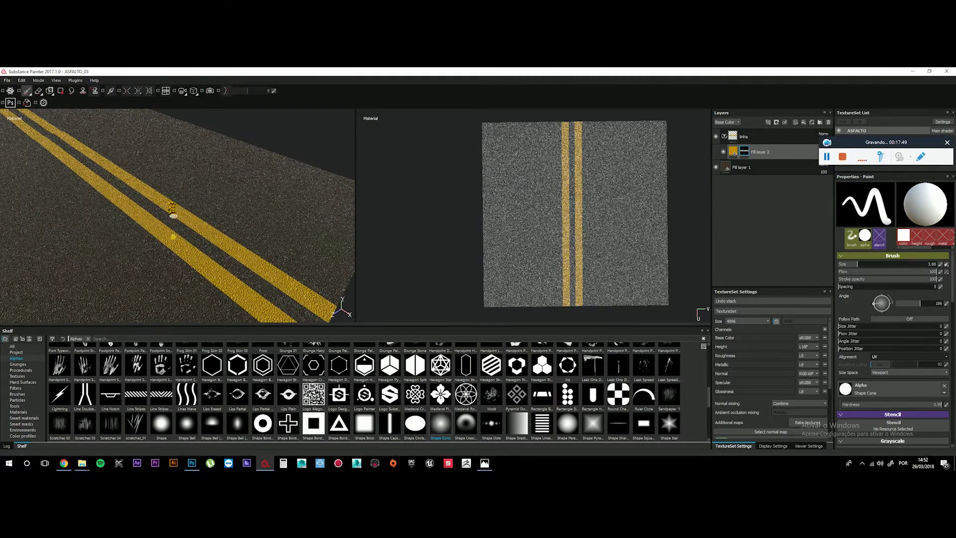
pyautogui.click(22, 424)
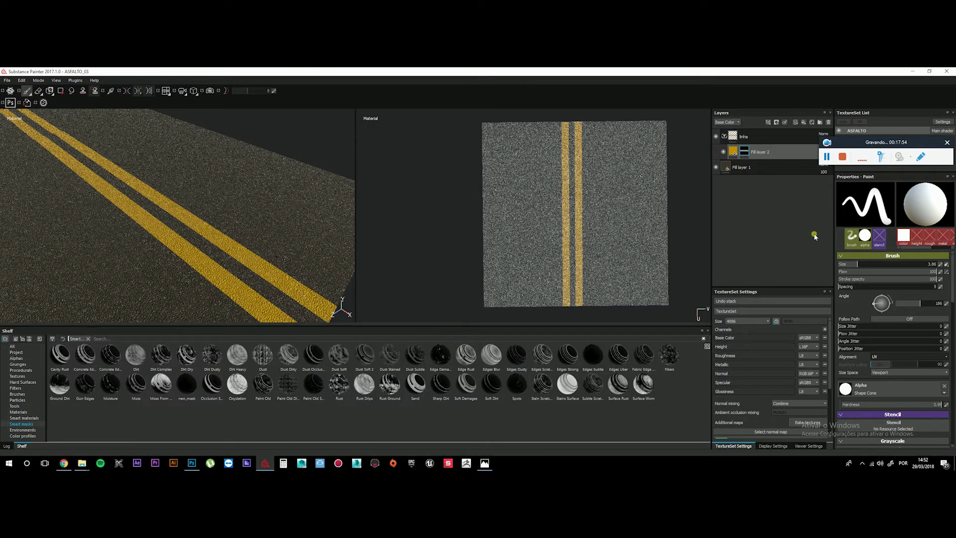
# Add a black mask to the linha folder and apply the Paint Old Dirty smart mask to it
pyautogui.click(727, 137)
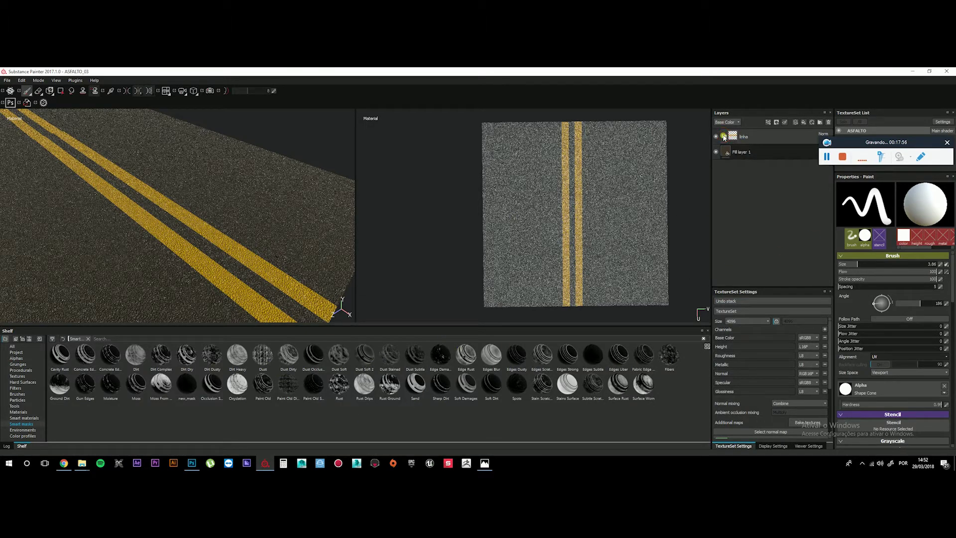
pyautogui.click(724, 136)
pyautogui.click(747, 152)
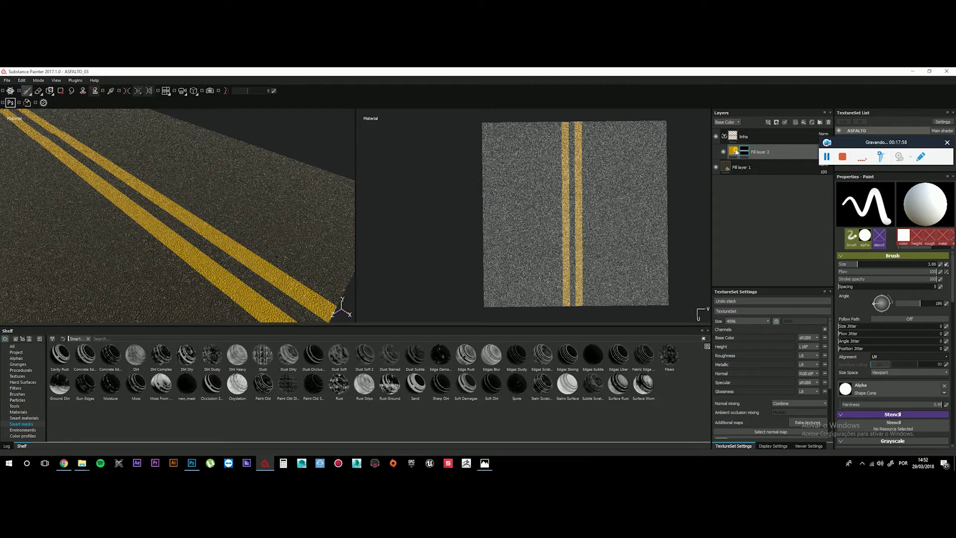
pyautogui.click(723, 137)
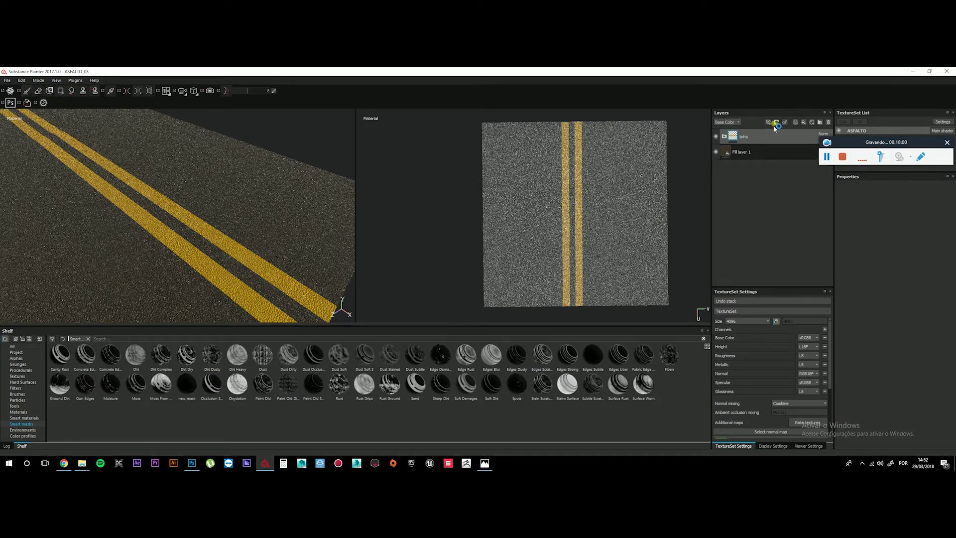
pyautogui.click(775, 123)
pyautogui.click(799, 141)
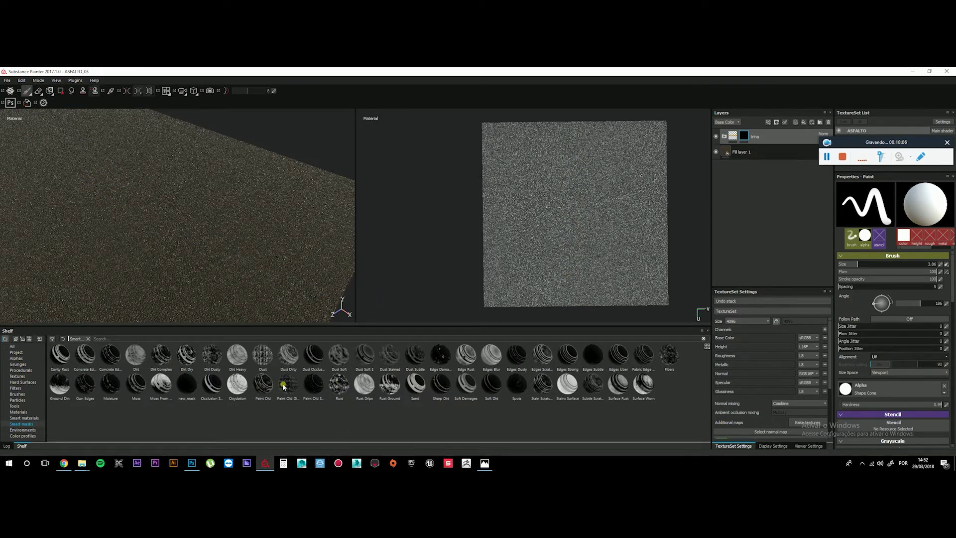
pyautogui.moveTo(287, 386)
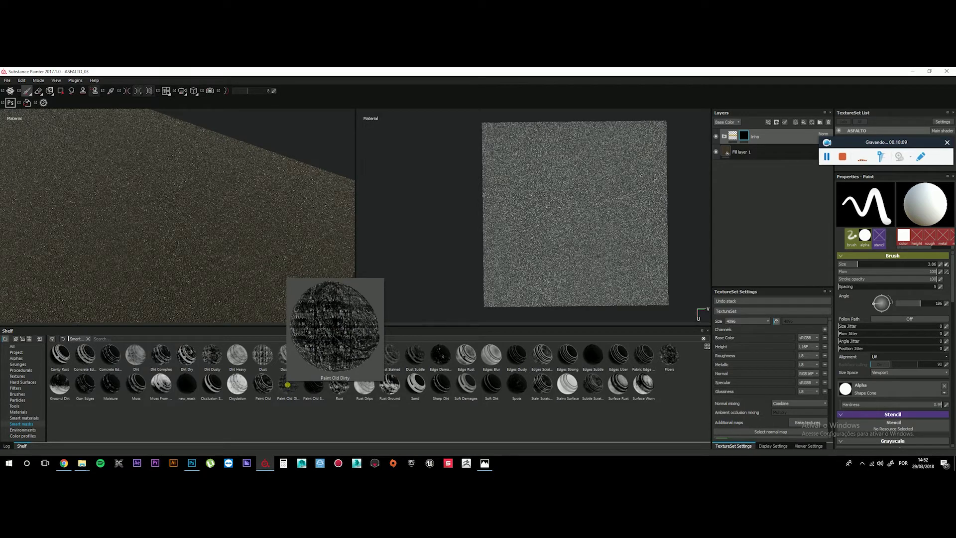
pyautogui.moveTo(288, 389)
pyautogui.mouseDown()
pyautogui.moveTo(729, 219)
pyautogui.moveTo(780, 135)
pyautogui.mouseUp()
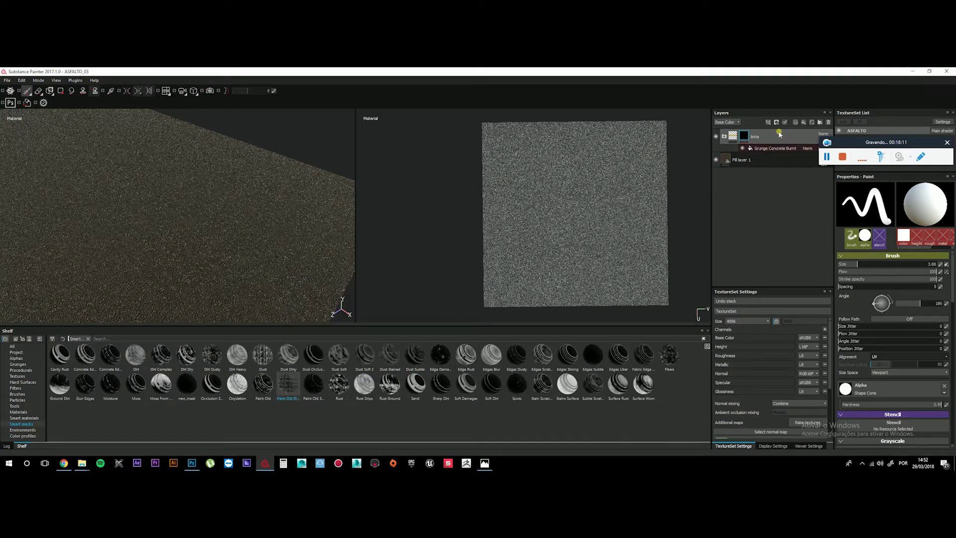
pyautogui.keyDown('alt'); pyautogui.moveTo(249, 205); pyautogui.dragTo(211, 234); pyautogui.keyUp('alt')
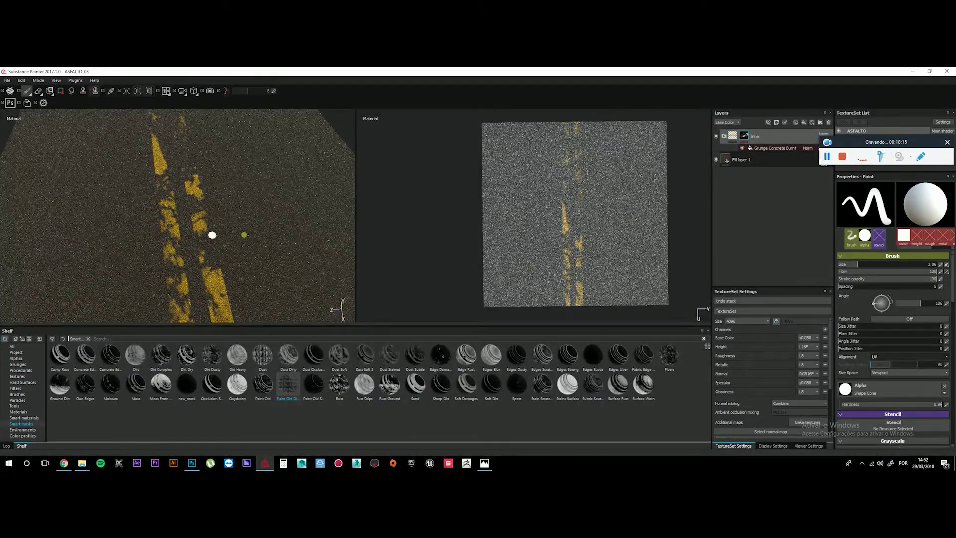
# Set the Grunge Concrete Burnt fill in the linha mask to balance 0.35 and UV scale 2
pyautogui.click(766, 147)
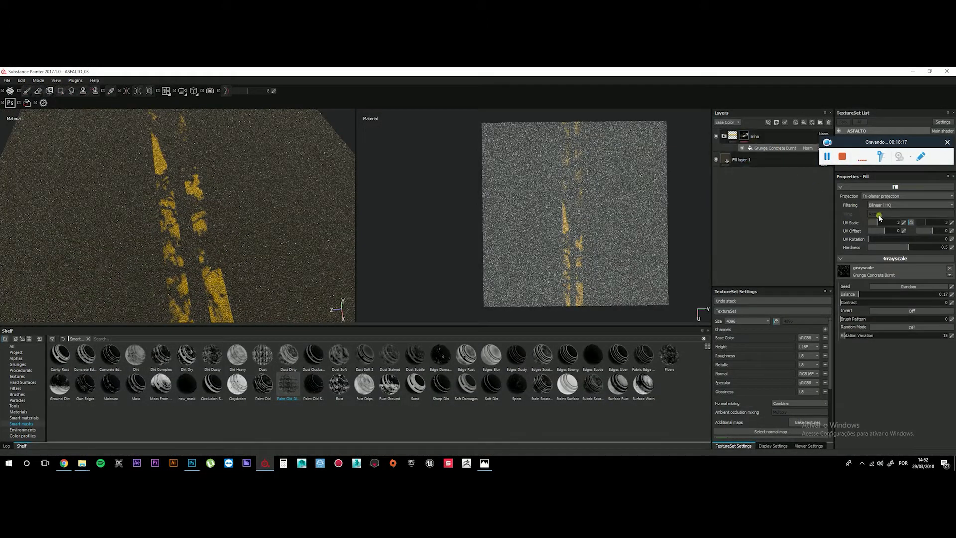
pyautogui.moveTo(858, 294); pyautogui.dragTo(879, 301)
pyautogui.keyDown('alt'); pyautogui.moveTo(242, 226); pyautogui.dragTo(407, 194); pyautogui.keyUp('alt')
pyautogui.moveTo(280, 249)
pyautogui.keyDown('alt'); pyautogui.mouseDown()
pyautogui.moveTo(224, 229)
pyautogui.moveTo(100, 214)
pyautogui.moveTo(281, 267)
pyautogui.moveTo(230, 241)
pyautogui.moveTo(246, 260)
pyautogui.moveTo(209, 279)
pyautogui.moveTo(165, 269)
pyautogui.moveTo(282, 250)
pyautogui.mouseUp(); pyautogui.keyUp('alt')
pyautogui.click(902, 223)
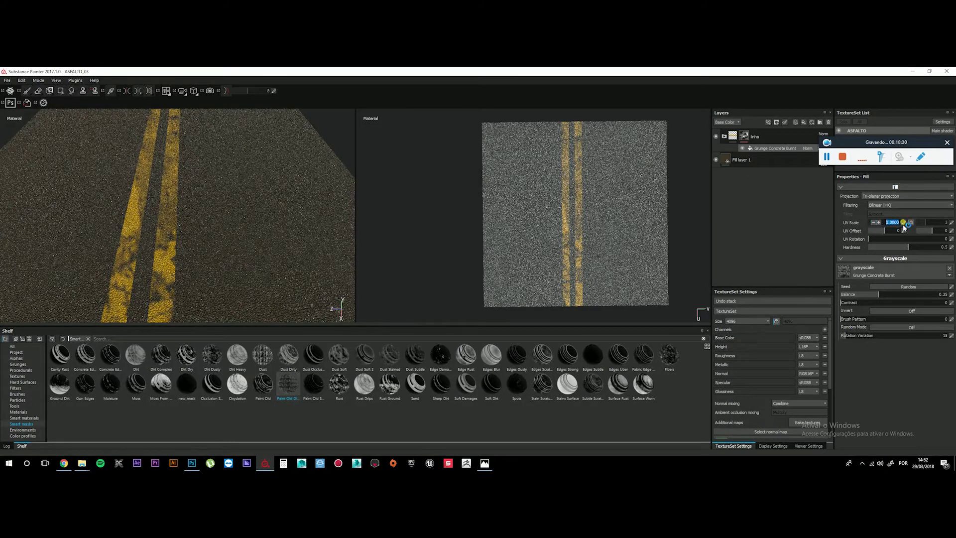
pyautogui.press('Return')
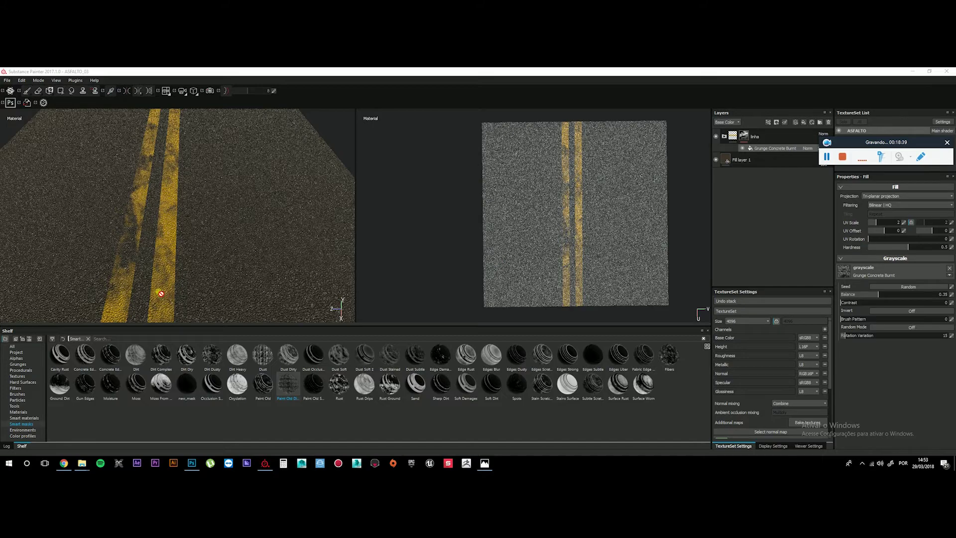
pyautogui.keyDown('alt'); pyautogui.moveTo(179, 250); pyautogui.dragTo(106, 205); pyautogui.keyUp('alt')
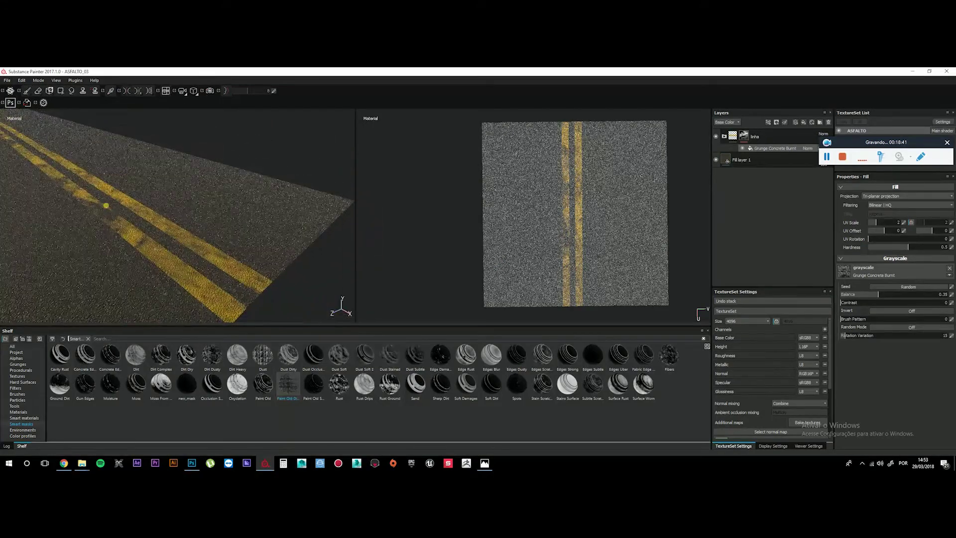
pyautogui.keyDown('alt'); pyautogui.moveTo(194, 215); pyautogui.dragTo(155, 235); pyautogui.keyUp('alt')
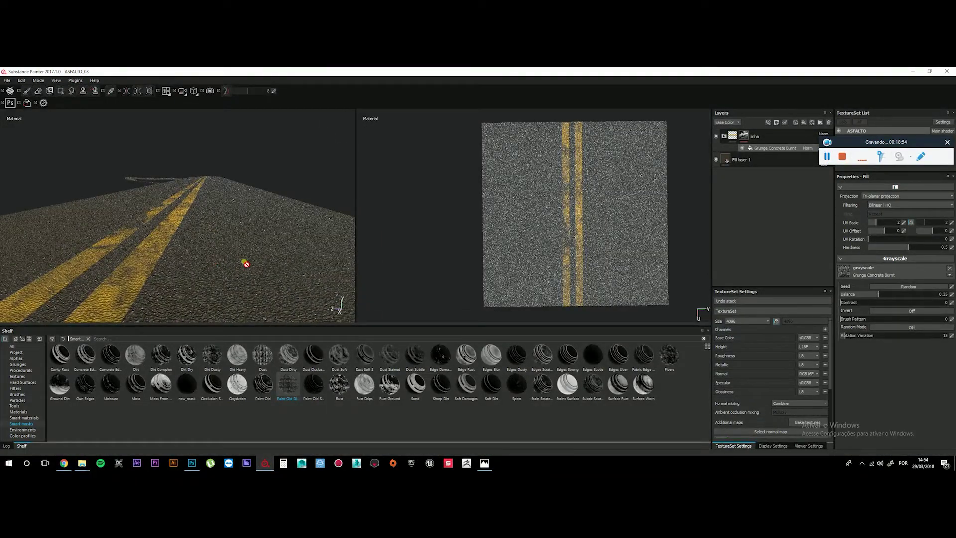
# Add a fill layer above the linha folder and leave only its roughness channel enabled
pyautogui.click(785, 135)
pyautogui.click(804, 122)
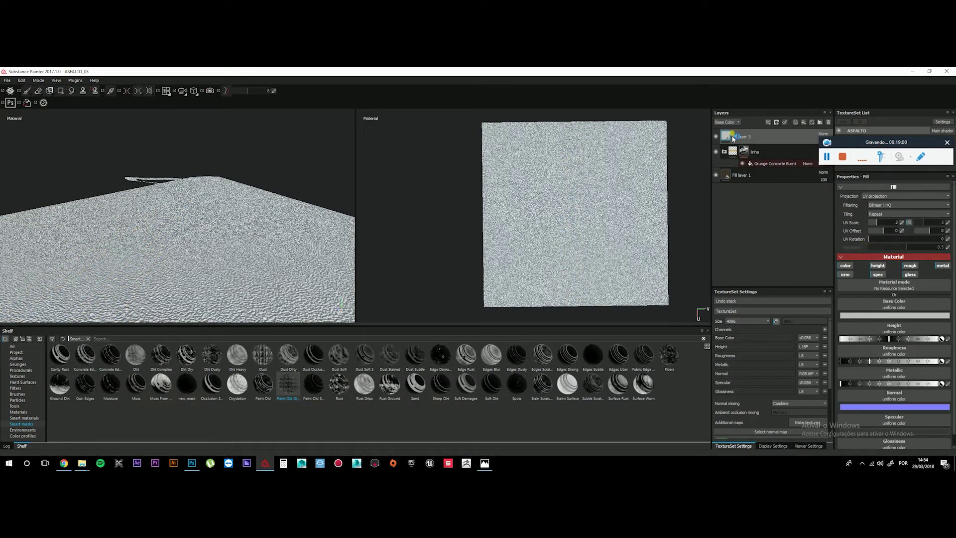
pyautogui.click(845, 266)
pyautogui.click(884, 266)
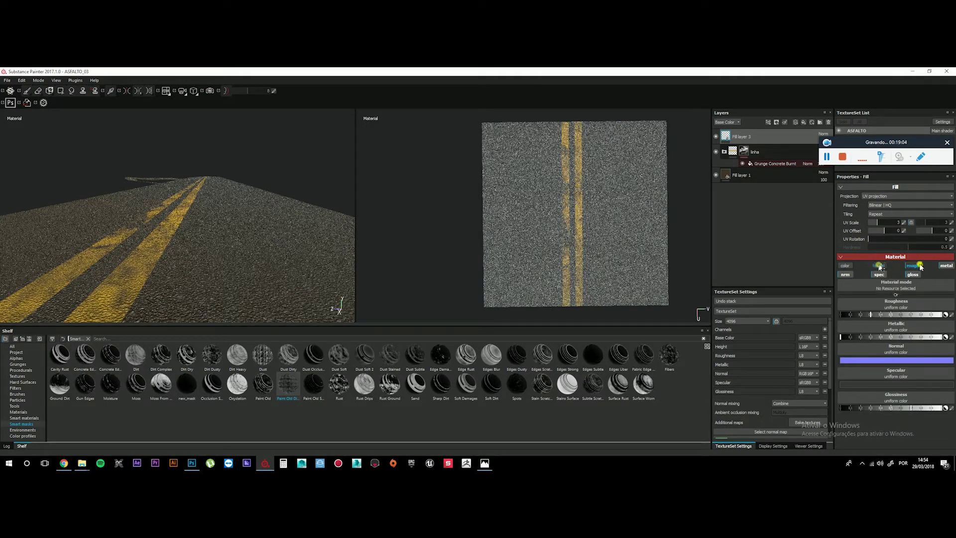
pyautogui.click(879, 274)
pyautogui.click(845, 274)
pyautogui.click(912, 275)
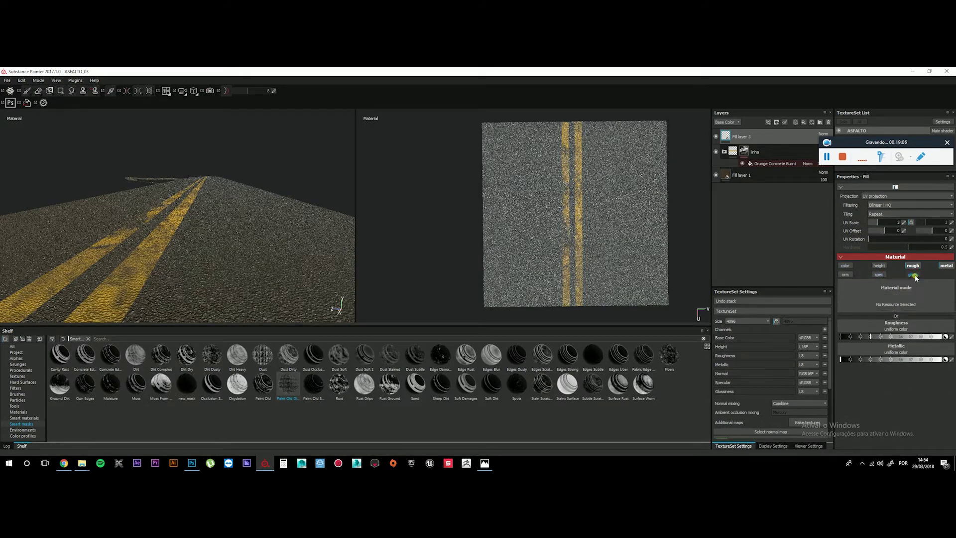
pyautogui.click(946, 266)
# Try lowering the new fill layer's roughness to nearly black and check the effect on the road
pyautogui.moveTo(870, 315); pyautogui.dragTo(834, 322)
pyautogui.moveTo(902, 324); pyautogui.dragTo(848, 322)
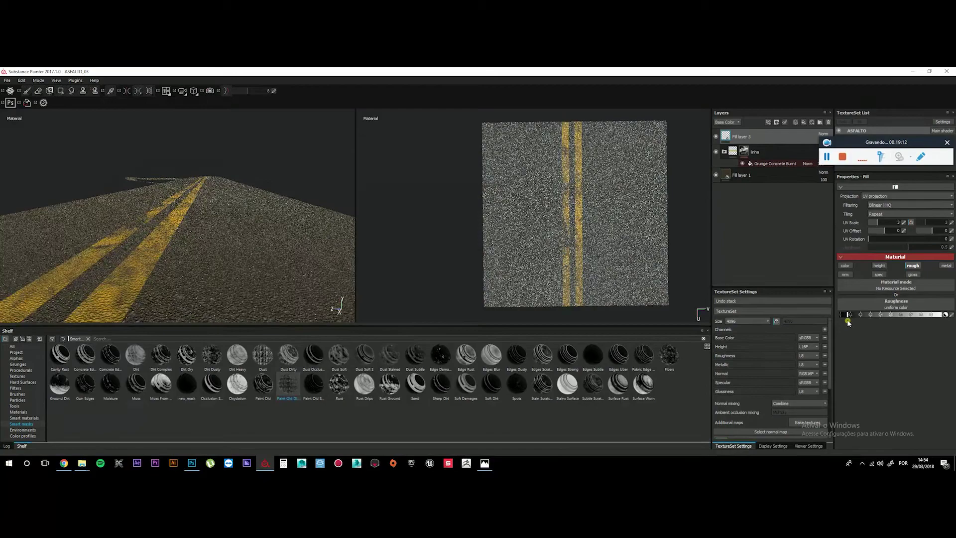
pyautogui.moveTo(558, 214)
pyautogui.keyDown('alt'); pyautogui.mouseDown()
pyautogui.moveTo(601, 213)
pyautogui.moveTo(559, 211)
pyautogui.mouseUp(); pyautogui.keyUp('alt')
pyautogui.keyDown('alt'); pyautogui.moveTo(233, 291); pyautogui.dragTo(244, 218); pyautogui.keyUp('alt')
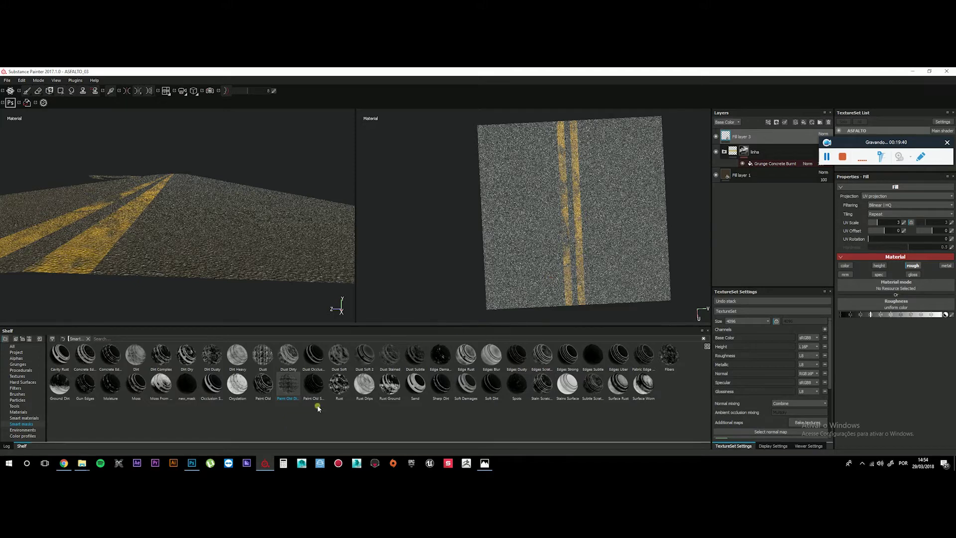
pyautogui.moveTo(212, 206)
pyautogui.keyDown('alt'); pyautogui.mouseDown()
pyautogui.moveTo(189, 241)
pyautogui.moveTo(221, 215)
pyautogui.mouseUp(); pyautogui.keyUp('alt')
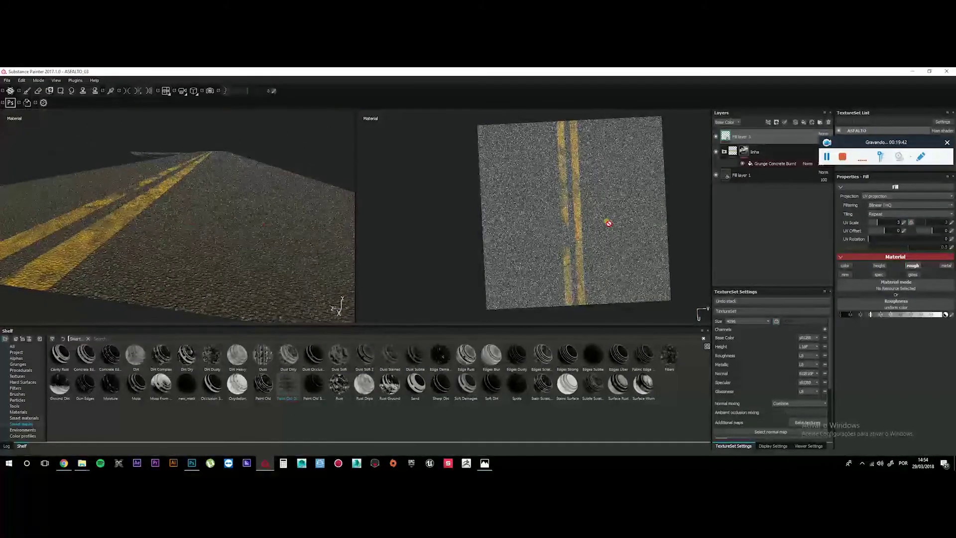
# Rename the asphalt layer Fill layer 1 as BASE
pyautogui.click(757, 177)
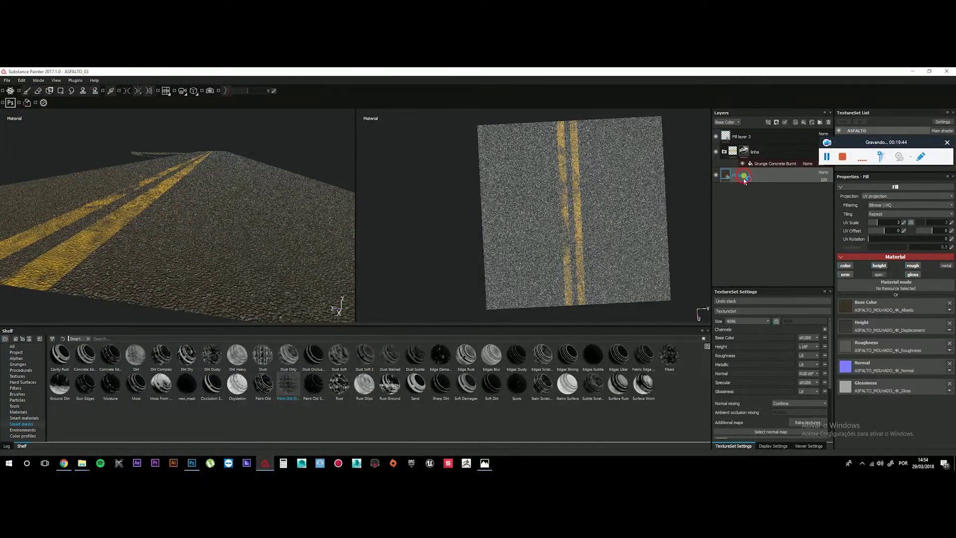
pyautogui.doubleClick(744, 177)
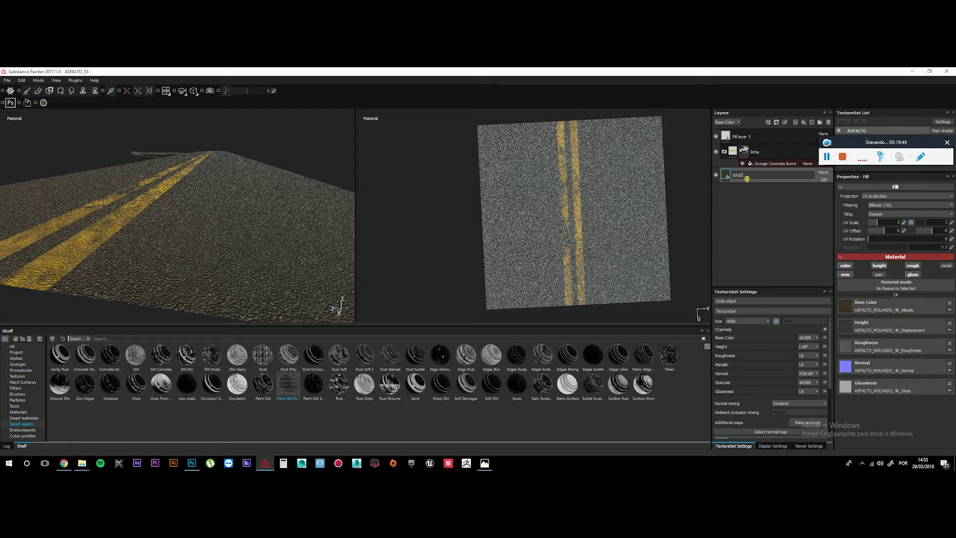
pyautogui.press('Return')
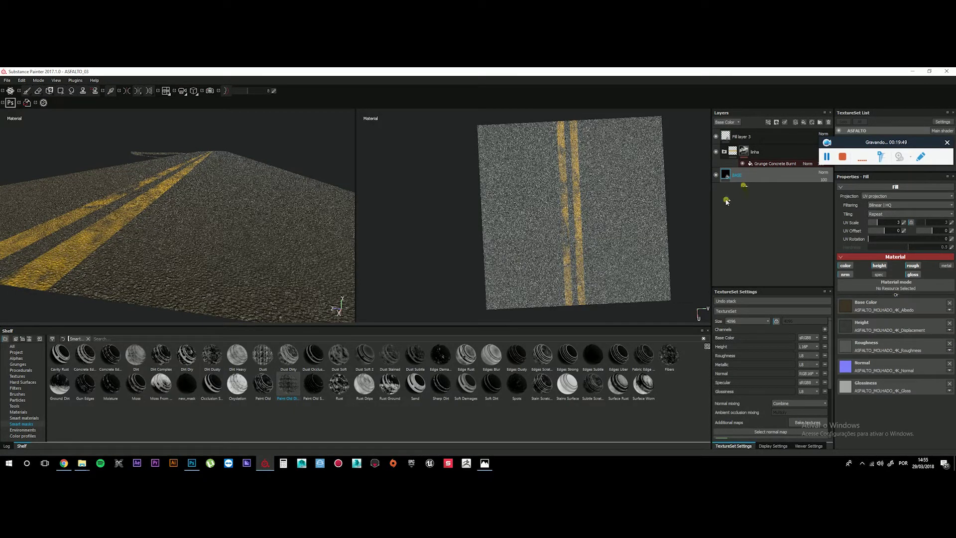
# Duplicate the BASE layer, keeping the original hidden, and rename the copy as BASE normal e displacement
pyautogui.hotkey('ctrl', 'd')
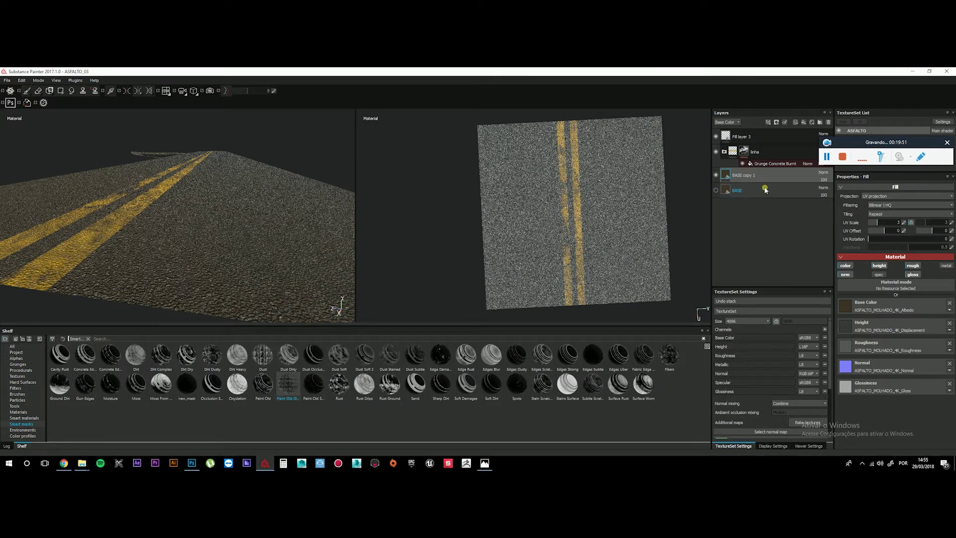
pyautogui.doubleClick(746, 176)
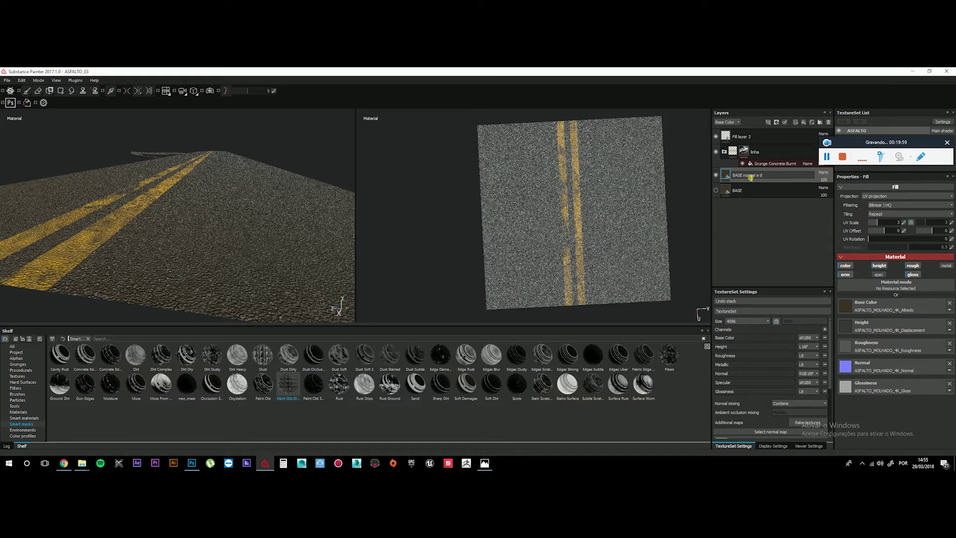
pyautogui.press('Return')
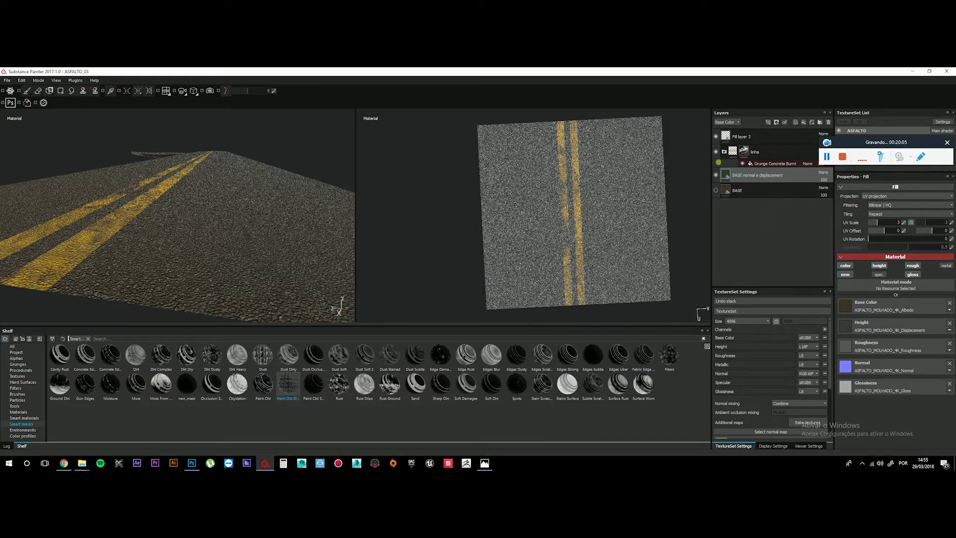
# Disable the color, roughness and glossiness channels on BASE normal e displacement, keeping only height and normal
pyautogui.click(844, 267)
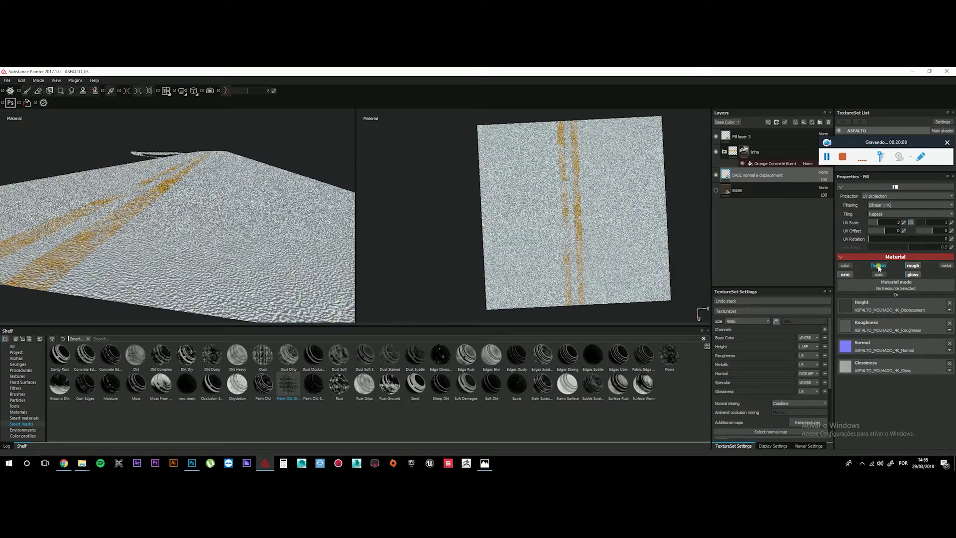
pyautogui.click(913, 265)
pyautogui.click(912, 274)
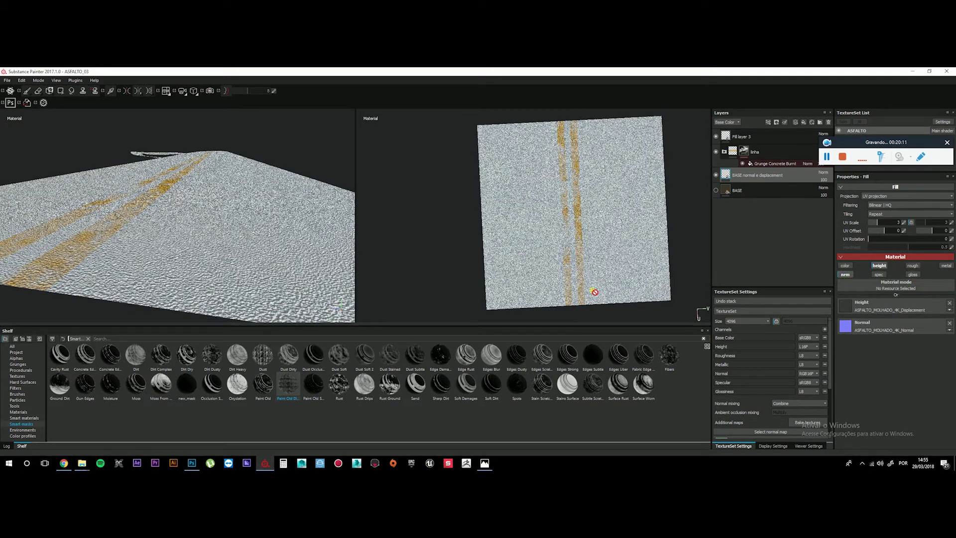
pyautogui.moveTo(219, 208)
pyautogui.keyDown('alt'); pyautogui.mouseDown()
pyautogui.moveTo(235, 255)
pyautogui.moveTo(211, 221)
pyautogui.mouseUp(); pyautogui.keyUp('alt')
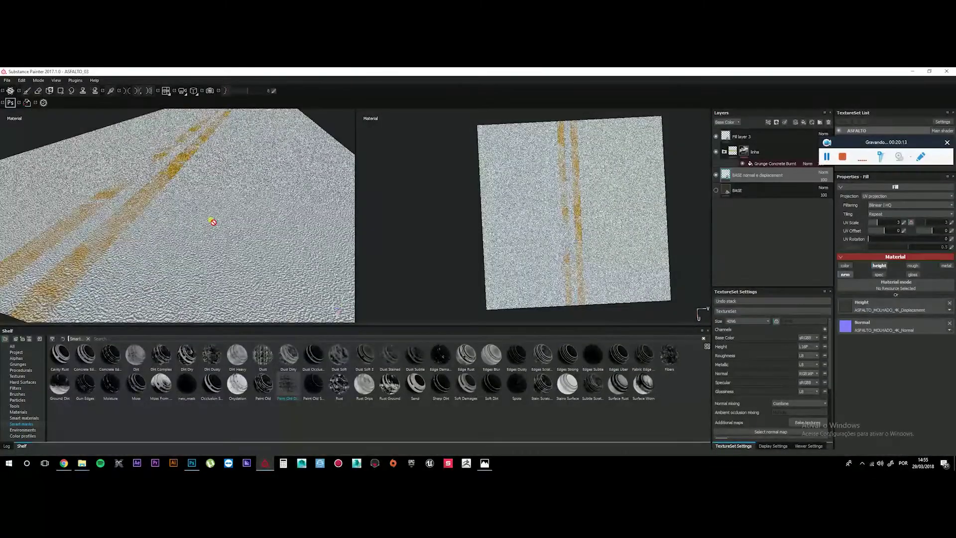
# Duplicate the hidden BASE layer again and rename the copy as BASE COR E ROUGH
pyautogui.click(717, 190)
pyautogui.click(741, 190)
pyautogui.hotkey('ctrl', 'd')
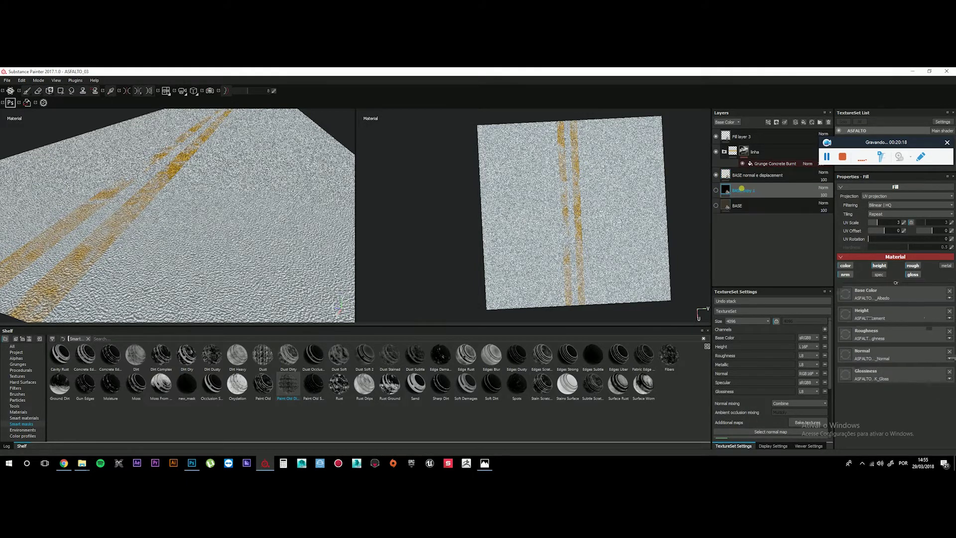
pyautogui.doubleClick(741, 191)
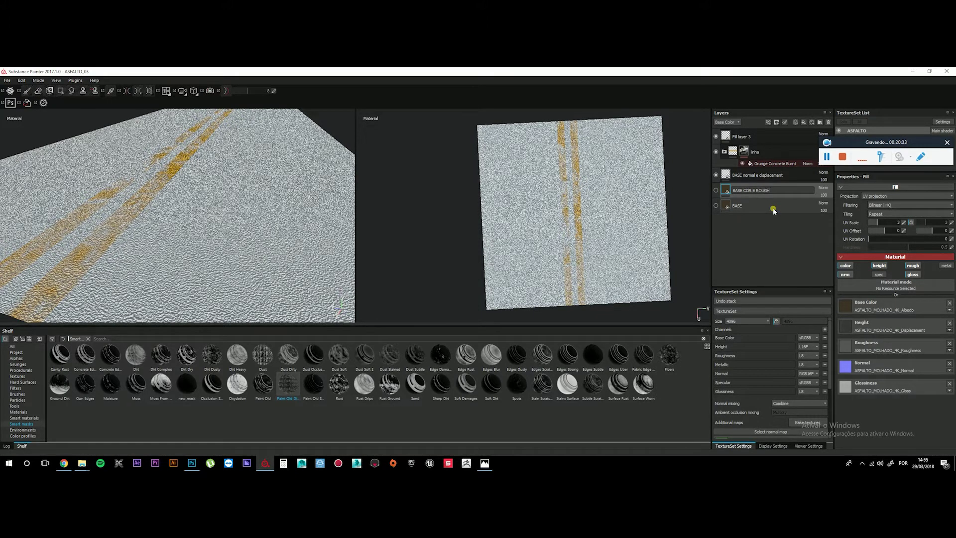
pyautogui.press('Return')
# Move the BASE COR E ROUGH layer above BASE normal e displacement and make it visible
pyautogui.moveTo(746, 191); pyautogui.dragTo(787, 174)
pyautogui.click(716, 175)
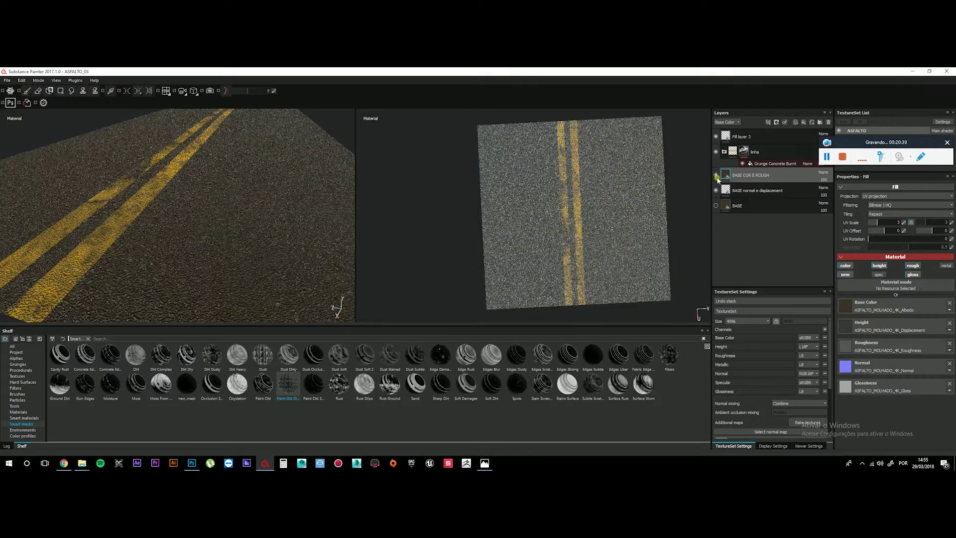
pyautogui.click(716, 175)
pyautogui.click(716, 175)
pyautogui.keyDown('alt'); pyautogui.moveTo(215, 241); pyautogui.dragTo(388, 274); pyautogui.keyUp('alt')
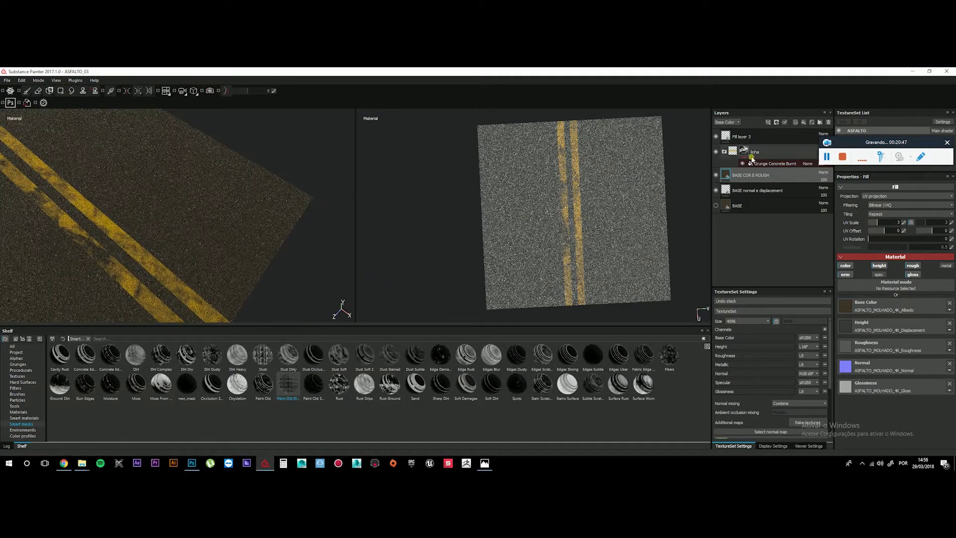
# Switch to the Chrome browser and view the Motel Highway reference artwork on ArtStation
pyautogui.click(738, 192)
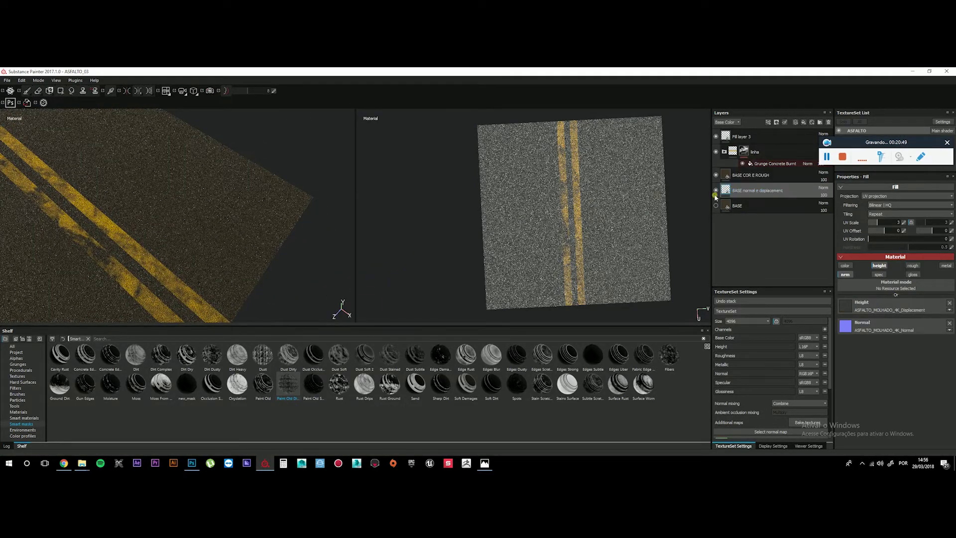
pyautogui.click(64, 463)
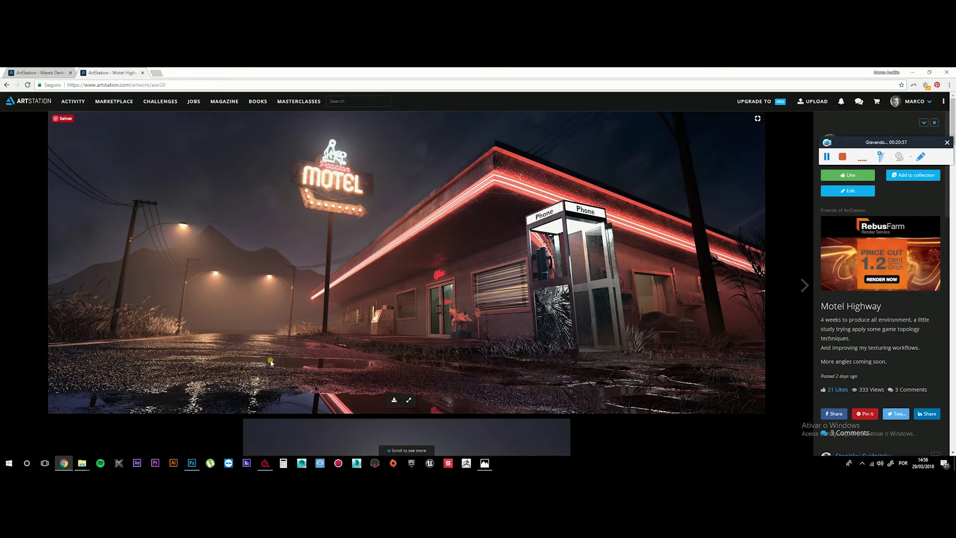
# Switch back to Substance Painter and hide Fill layer 3, linha and BASE COR E ROUGH, leaving BASE normal e displacement shown
pyautogui.click(265, 463)
pyautogui.click(715, 174)
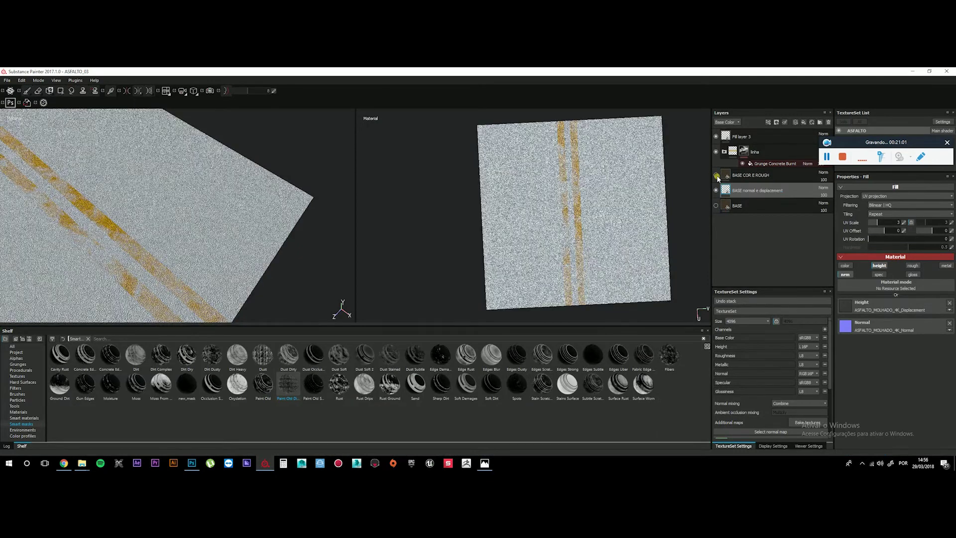
pyautogui.moveTo(716, 137); pyautogui.dragTo(697, 242)
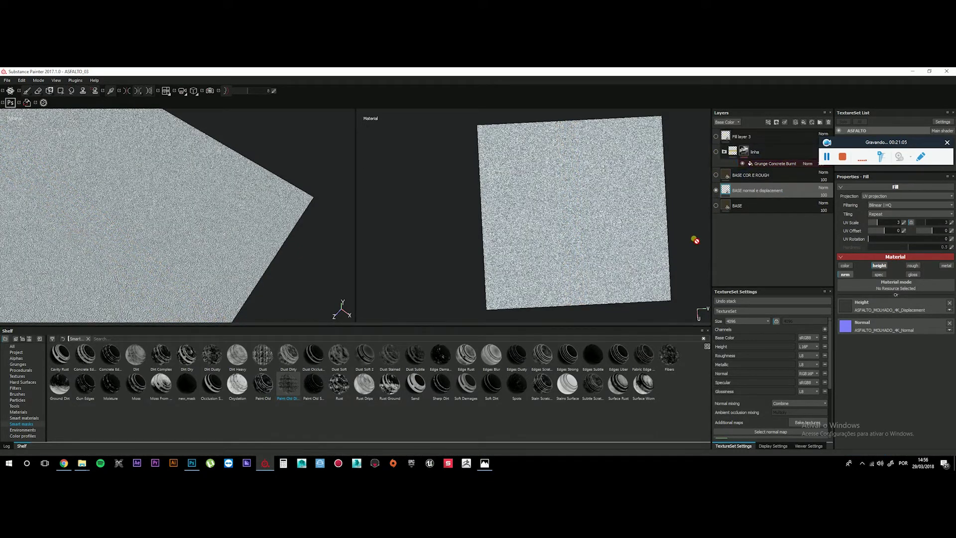
pyautogui.keyDown('alt'); pyautogui.moveTo(234, 260); pyautogui.dragTo(261, 203); pyautogui.keyUp('alt')
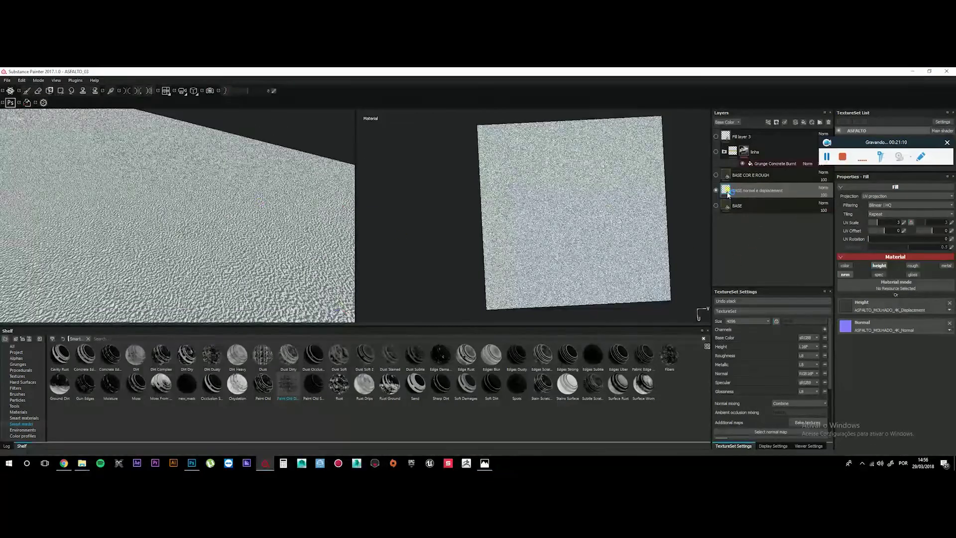
# Add a white mask to the BASE normal e displacement layer
pyautogui.click(776, 122)
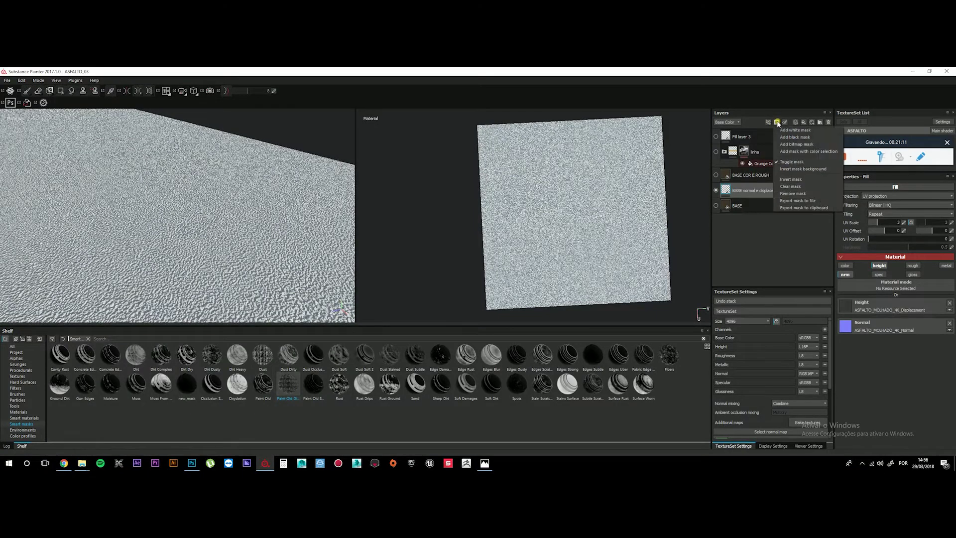
pyautogui.click(795, 130)
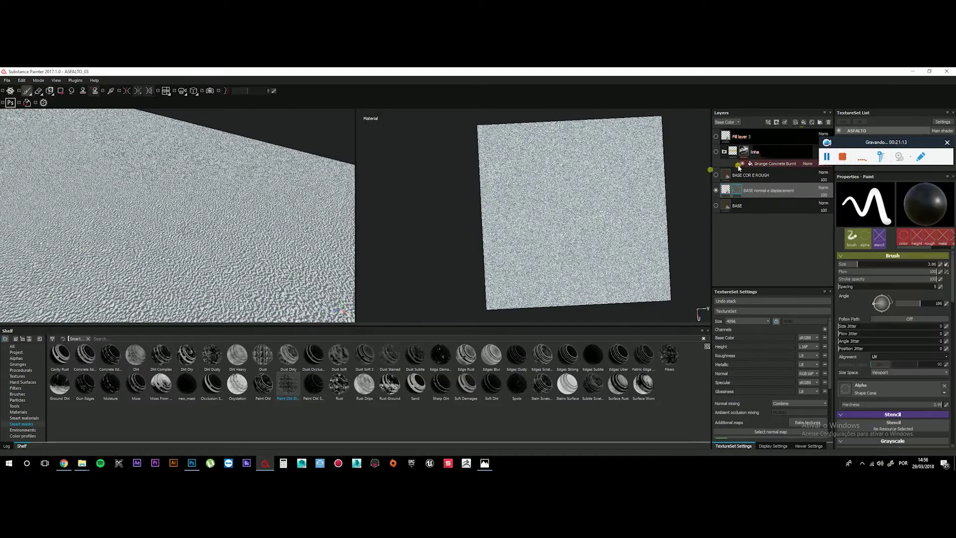
pyautogui.moveTo(242, 237)
pyautogui.keyDown('alt'); pyautogui.mouseDown()
pyautogui.moveTo(220, 254)
pyautogui.moveTo(270, 222)
pyautogui.moveTo(220, 219)
pyautogui.mouseUp(); pyautogui.keyUp('alt')
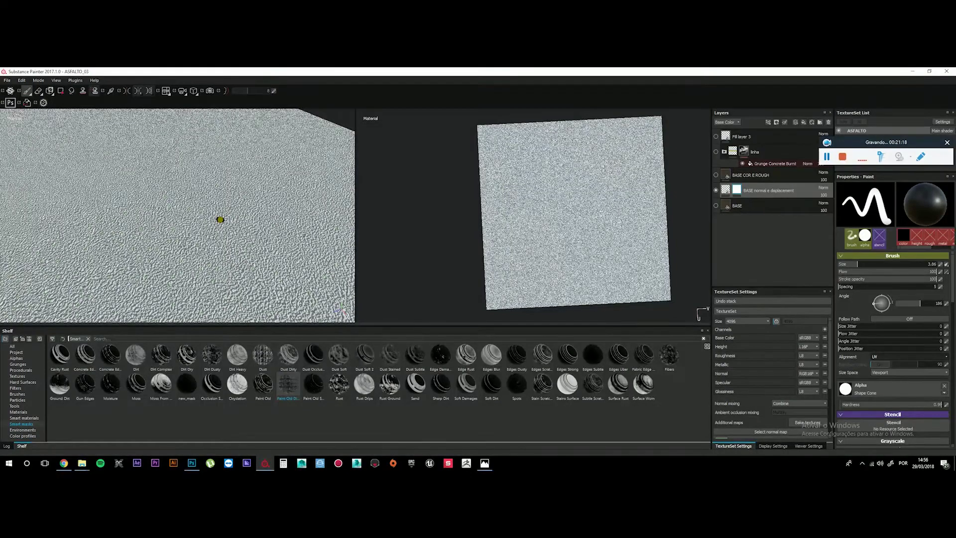
# Show only the 3D view, filter the Alphas by DIRT and load Dirt 06 as the brush alpha
pyautogui.press('F2')
pyautogui.keyDown('alt'); pyautogui.moveTo(314, 292); pyautogui.dragTo(422, 235); pyautogui.keyUp('alt')
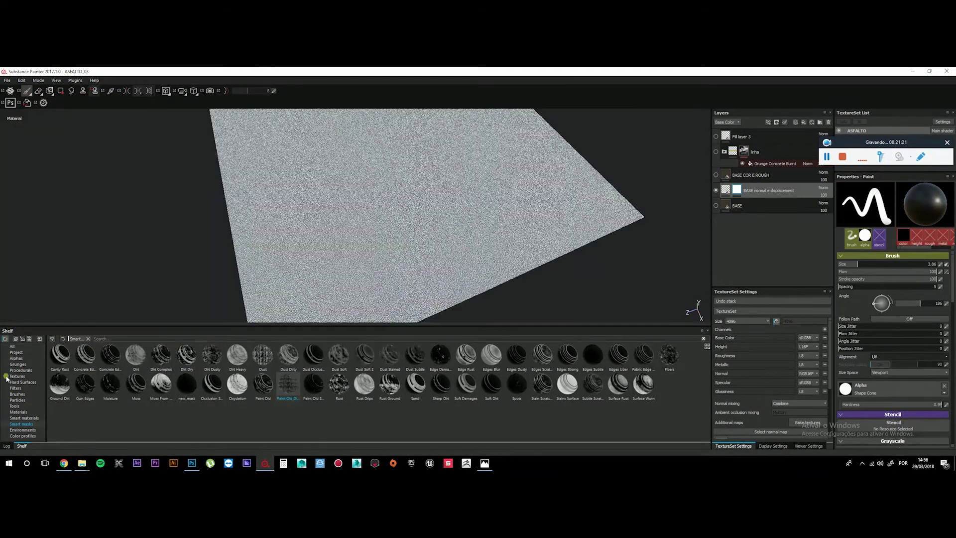
pyautogui.click(17, 352)
pyautogui.click(17, 358)
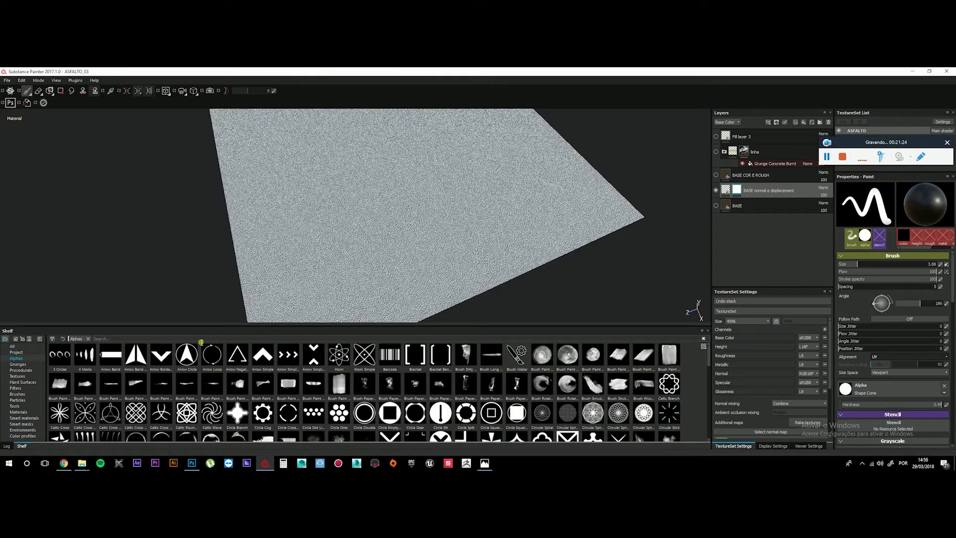
pyautogui.write('DIRT')
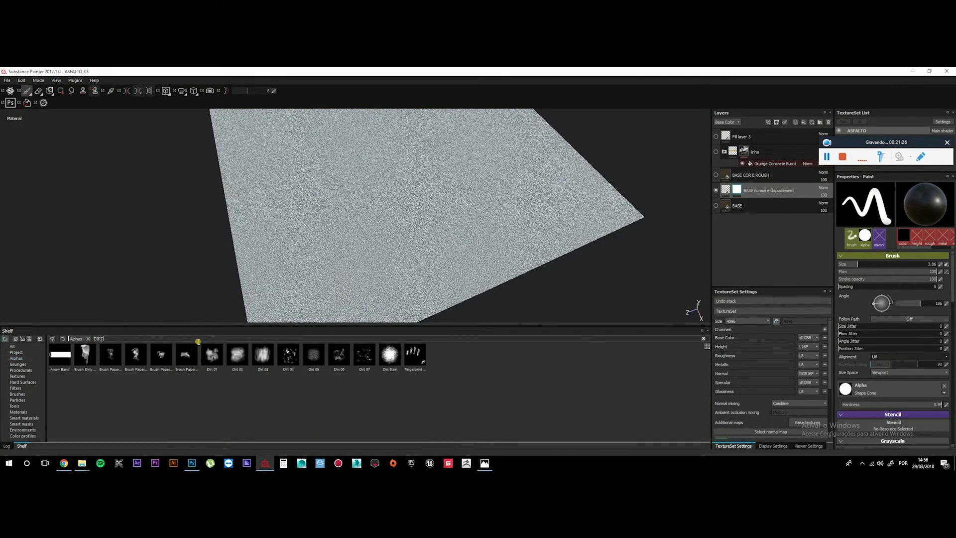
pyautogui.click(340, 360)
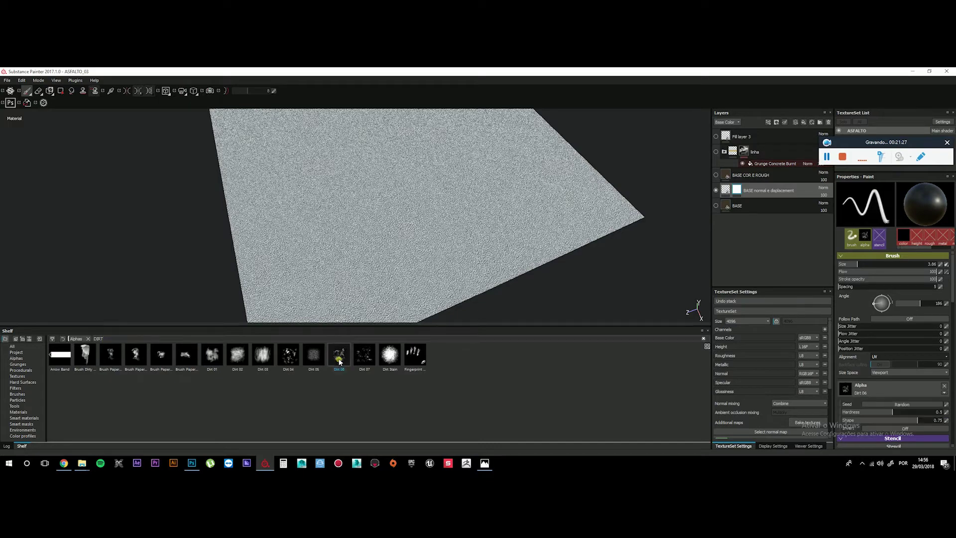
# Enlarge the mask brush to about 30.5 and set its alignment to Camera and its size space to Object
pyautogui.scroll(-1, 325, 209)
pyautogui.scroll(5, 326, 219)
pyautogui.keyDown('ctrl'); pyautogui.moveTo(330, 236); pyautogui.dragTo(397, 243, button='right'); pyautogui.keyUp('ctrl')
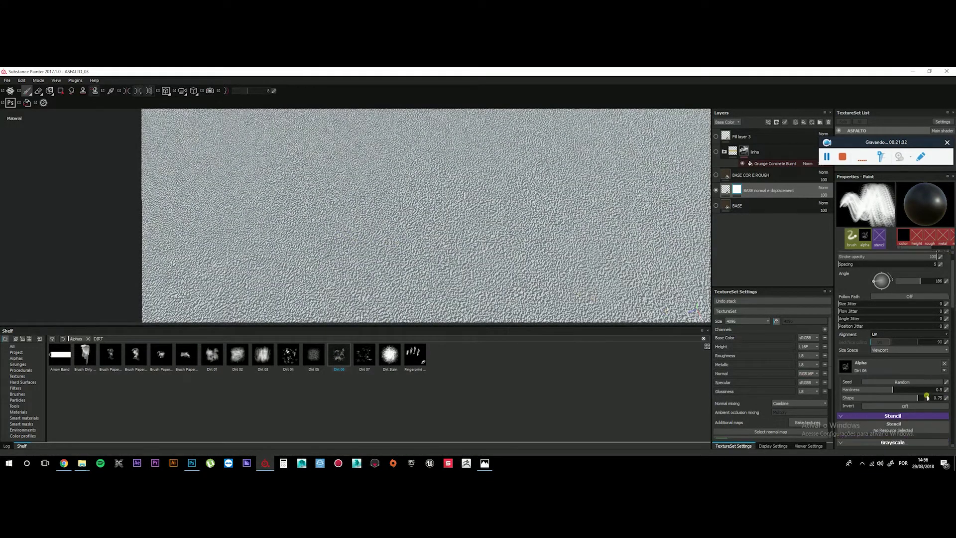
pyautogui.scroll(-2, 913, 369)
pyautogui.scroll(-1, 913, 370)
pyautogui.scroll(3, 910, 371)
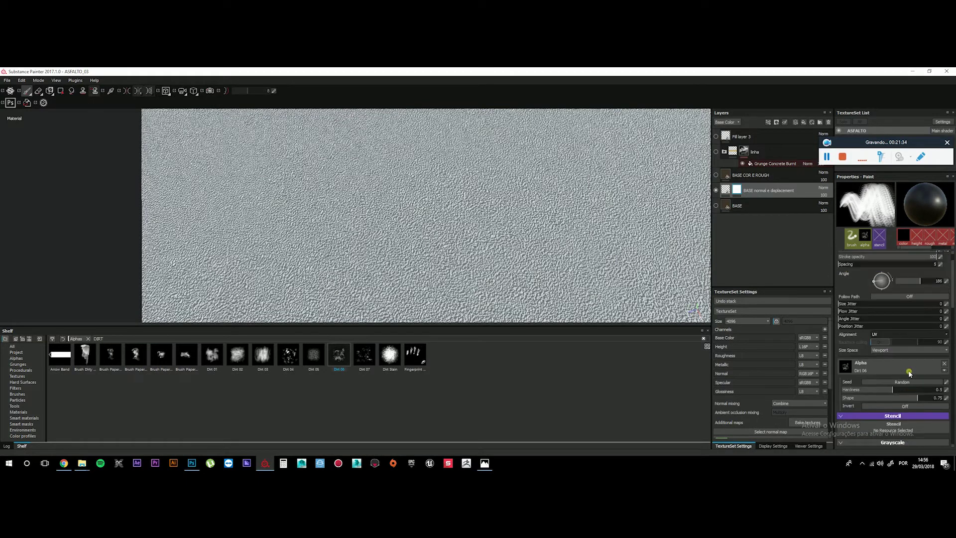
pyautogui.scroll(1, 909, 375)
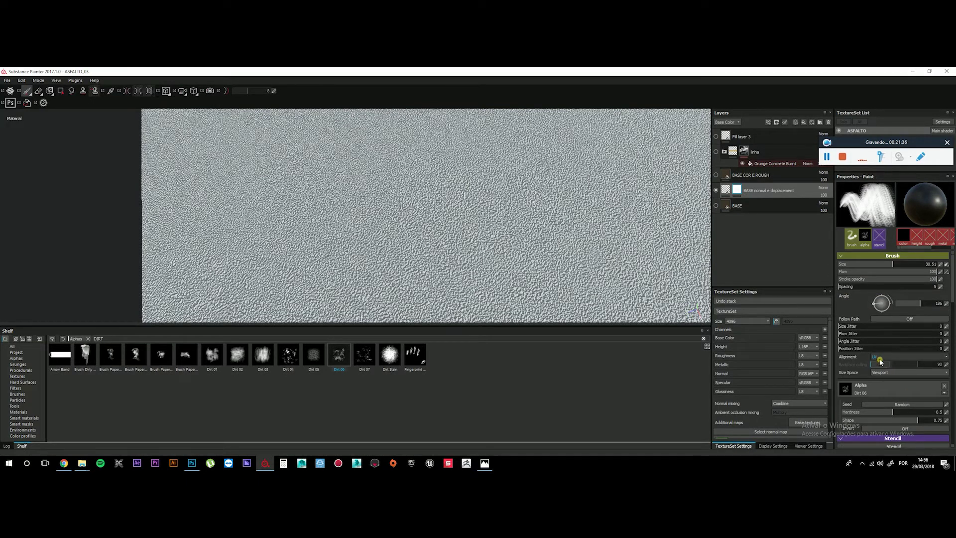
pyautogui.click(879, 357)
pyautogui.click(888, 366)
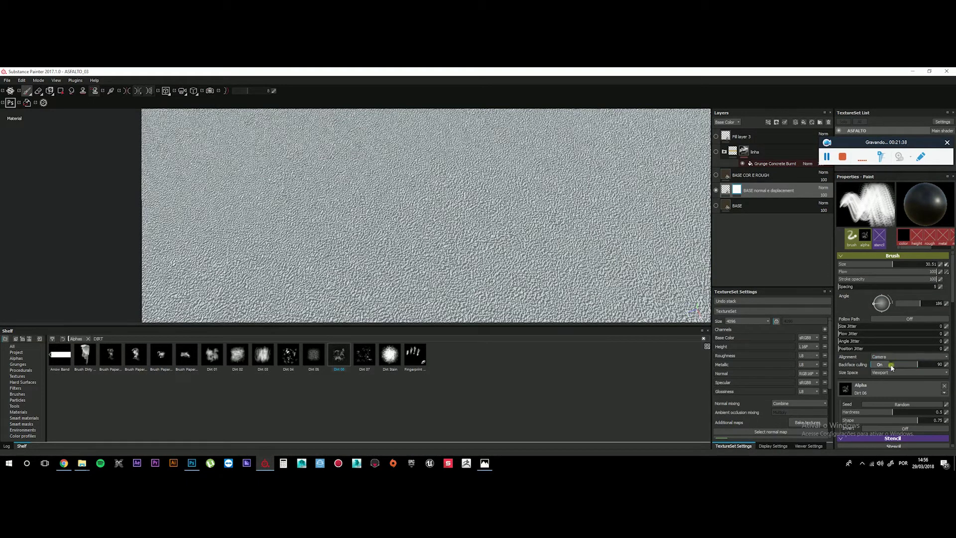
pyautogui.click(886, 373)
pyautogui.click(885, 382)
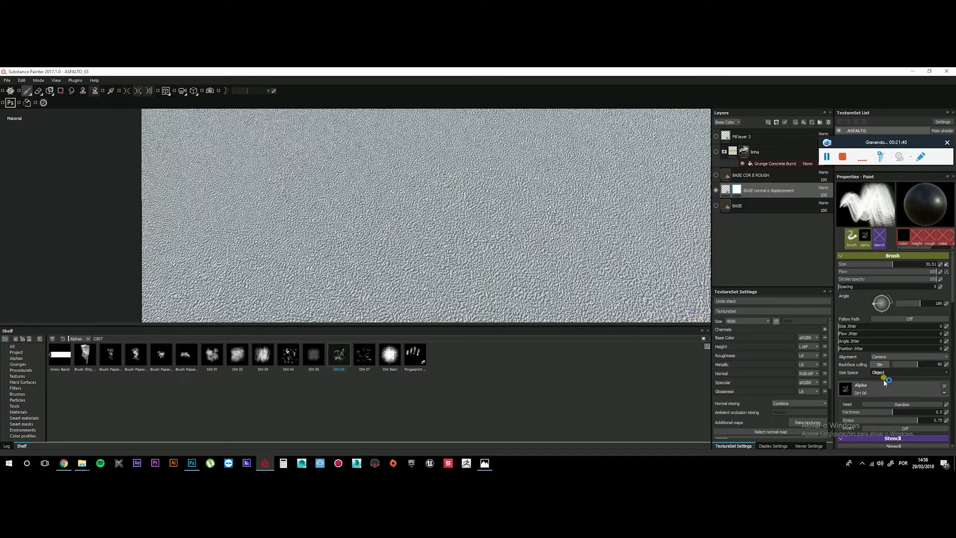
# Reduce the brush size to about 0.99 and paint a first smooth patch in black on the relief layer's mask
pyautogui.scroll(-5, 454, 208)
pyautogui.moveTo(484, 196)
pyautogui.keyDown('ctrl'); pyautogui.mouseDown(button='right')
pyautogui.moveTo(386, 177)
pyautogui.moveTo(399, 179)
pyautogui.mouseUp(button='right'); pyautogui.keyUp('ctrl')
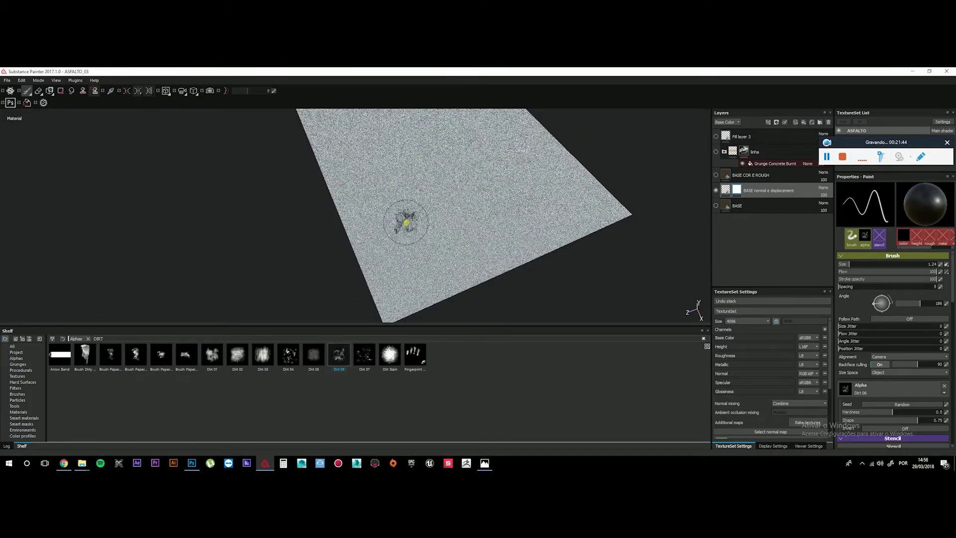
pyautogui.scroll(5, 408, 223)
pyautogui.moveTo(417, 232)
pyautogui.keyDown('alt'); pyautogui.mouseDown()
pyautogui.moveTo(512, 207)
pyautogui.moveTo(561, 214)
pyautogui.moveTo(466, 259)
pyautogui.moveTo(489, 254)
pyautogui.mouseUp(); pyautogui.keyUp('alt')
pyautogui.keyDown('ctrl'); pyautogui.moveTo(339, 238); pyautogui.dragTo(336, 238, button='right'); pyautogui.keyUp('ctrl')
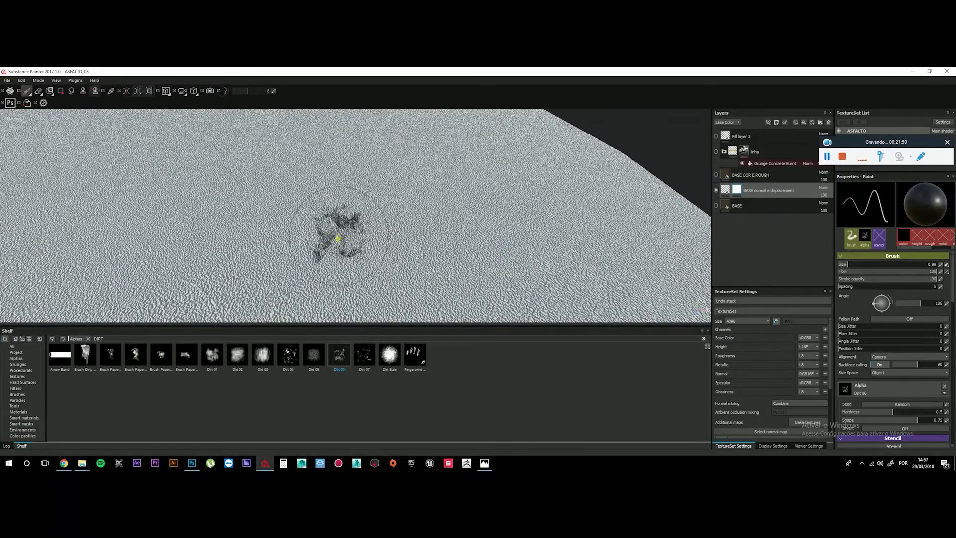
pyautogui.click(345, 220)
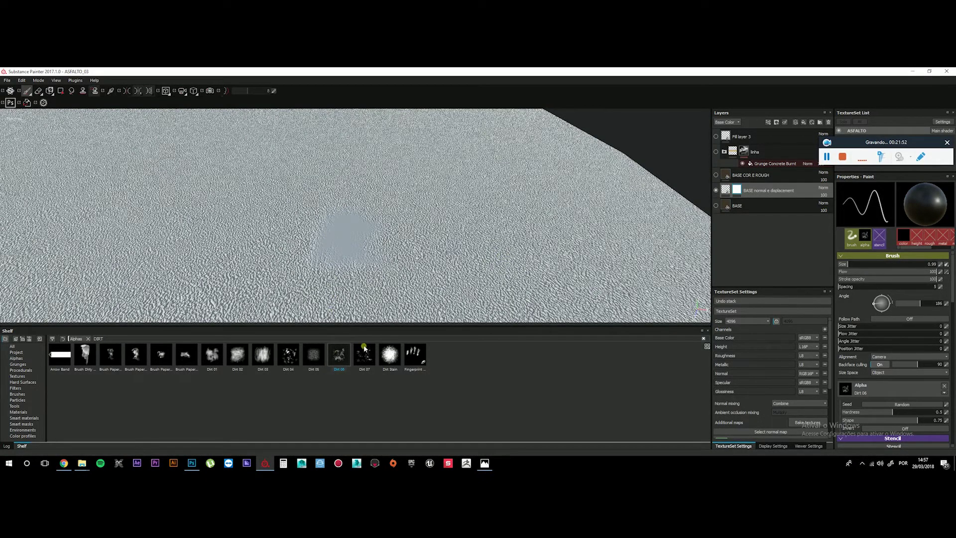
# Expand the smooth patch into a puddle shape using the Dirt Stain and Brush Paper Dirty Small alphas
pyautogui.click(390, 354)
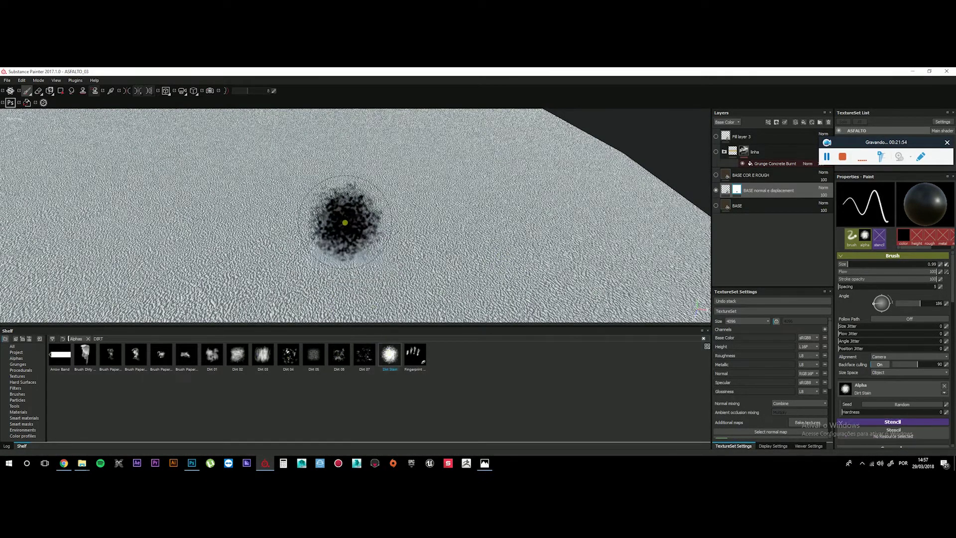
pyautogui.moveTo(364, 320)
pyautogui.keyDown('alt'); pyautogui.mouseDown()
pyautogui.moveTo(286, 317)
pyautogui.moveTo(416, 232)
pyautogui.moveTo(342, 385)
pyautogui.mouseUp(); pyautogui.keyUp('alt')
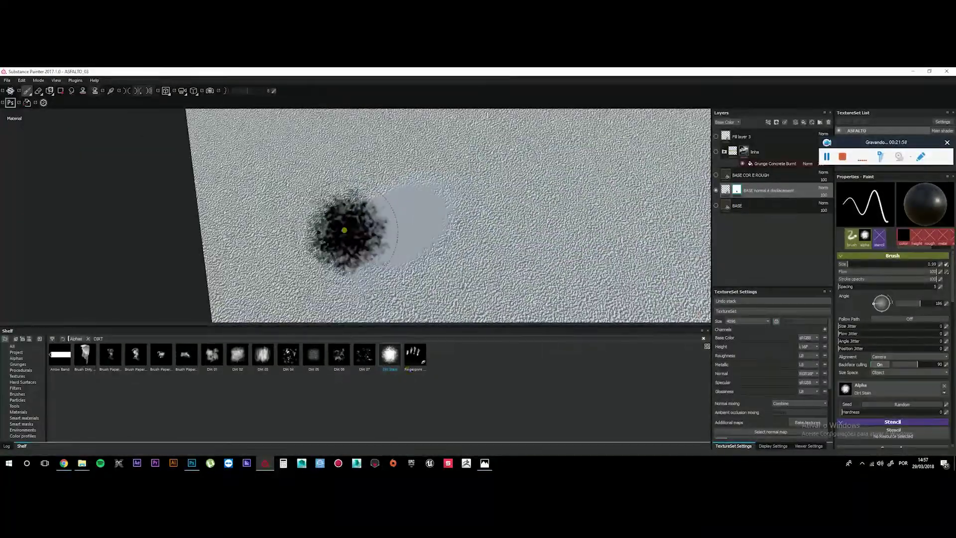
pyautogui.click(185, 354)
pyautogui.moveTo(356, 252)
pyautogui.mouseDown()
pyautogui.moveTo(301, 263)
pyautogui.moveTo(312, 251)
pyautogui.moveTo(366, 265)
pyautogui.mouseUp()
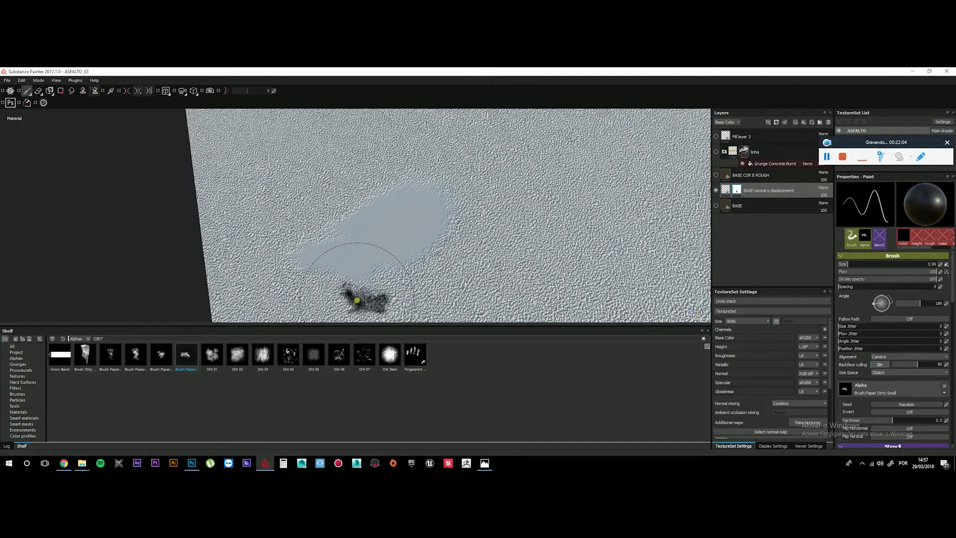
# Load the Brush Paper Dirty alpha, set the brush flow to 30 and roughen the puddle's edge
pyautogui.click(110, 354)
pyautogui.moveTo(883, 271); pyautogui.dragTo(867, 271)
pyautogui.moveTo(454, 204)
pyautogui.mouseDown()
pyautogui.moveTo(450, 229)
pyautogui.moveTo(523, 280)
pyautogui.mouseUp()
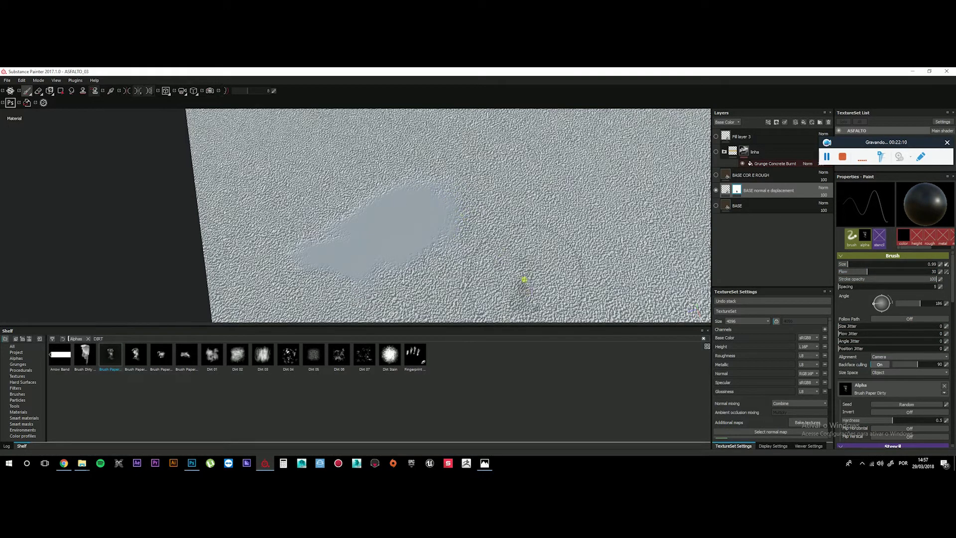
# Check the Motel Highway reference in Chrome, return to Substance Painter and extend the puddle's lower edge on the mask
pyautogui.click(63, 463)
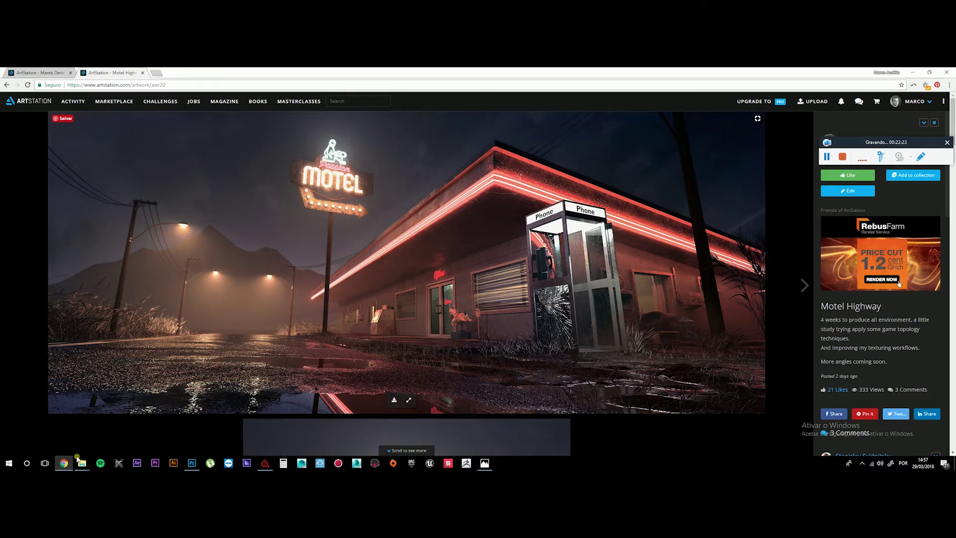
pyautogui.click(265, 462)
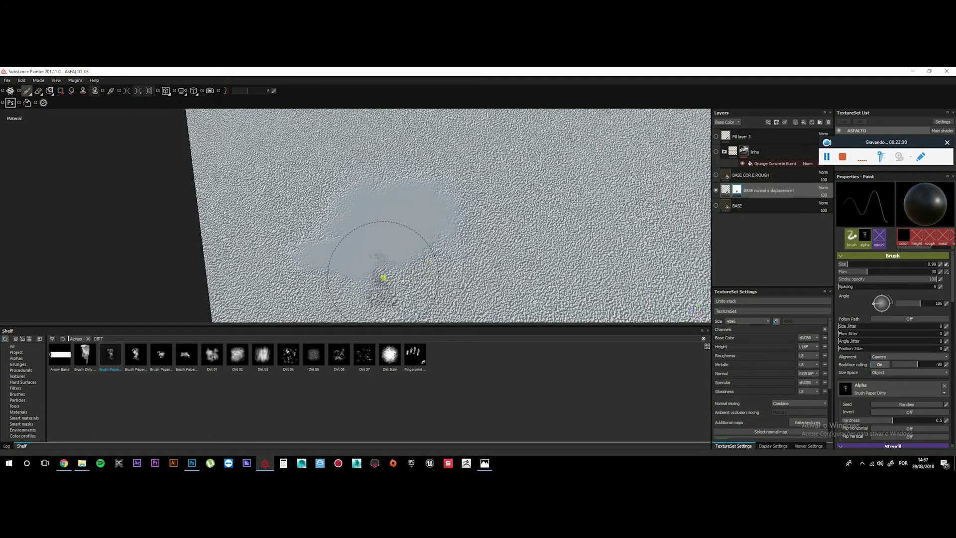
pyautogui.click(387, 264)
pyautogui.moveTo(387, 265)
pyautogui.mouseDown()
pyautogui.moveTo(445, 254)
pyautogui.moveTo(456, 245)
pyautogui.moveTo(446, 222)
pyautogui.moveTo(455, 266)
pyautogui.moveTo(433, 310)
pyautogui.moveTo(426, 278)
pyautogui.moveTo(437, 260)
pyautogui.moveTo(307, 262)
pyautogui.mouseUp()
pyautogui.moveTo(307, 313)
pyautogui.keyDown('alt'); pyautogui.mouseDown()
pyautogui.moveTo(378, 226)
pyautogui.moveTo(562, 245)
pyautogui.moveTo(539, 273)
pyautogui.moveTo(401, 269)
pyautogui.moveTo(402, 239)
pyautogui.mouseUp(); pyautogui.keyUp('alt')
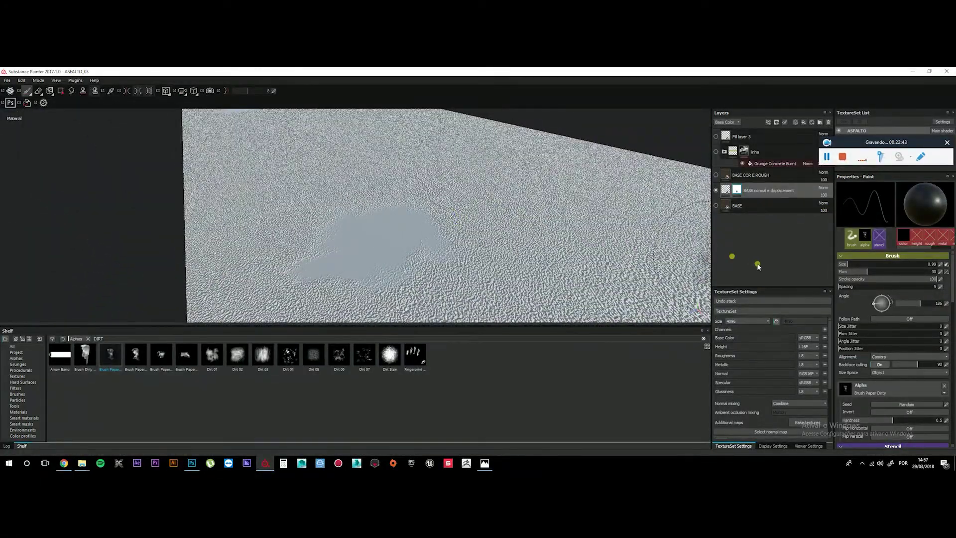
# Make Fill layer 3 visible and rename it agua
pyautogui.click(754, 176)
pyautogui.click(719, 137)
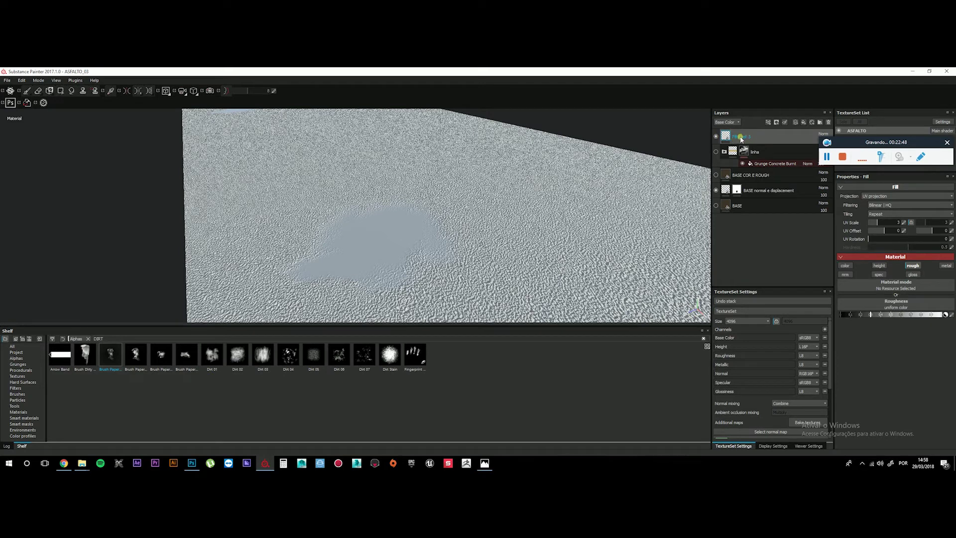
pyautogui.click(744, 140)
pyautogui.doubleClick(744, 136)
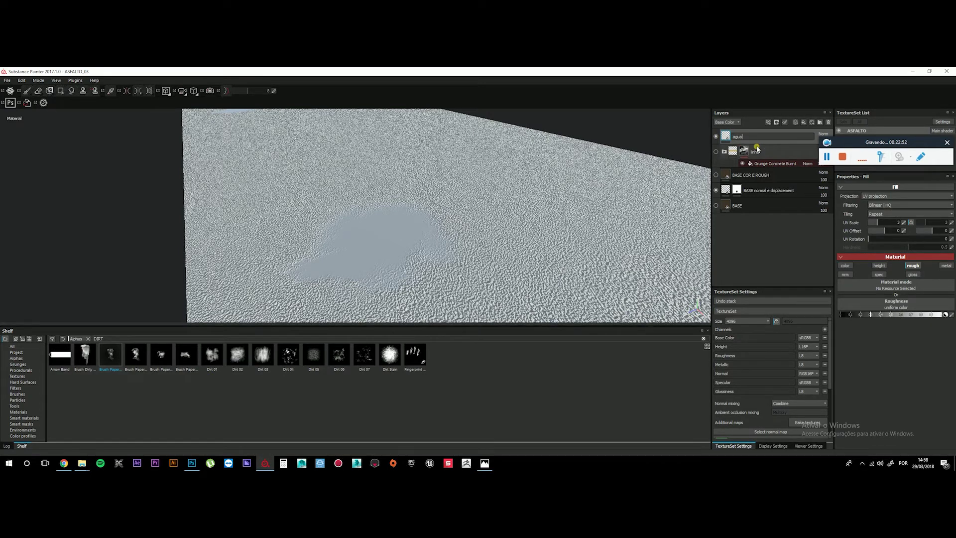
pyautogui.press('Return')
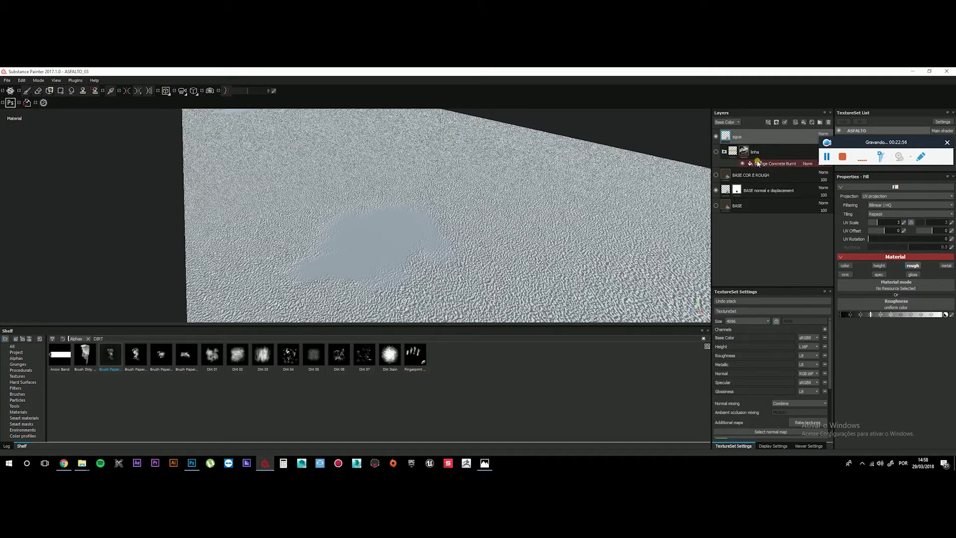
# Duplicate the agua layer, renaming the original ROUGH EXTRA and the copy above it WATER
pyautogui.hotkey('ctrl', 'd')
pyautogui.doubleClick(739, 151)
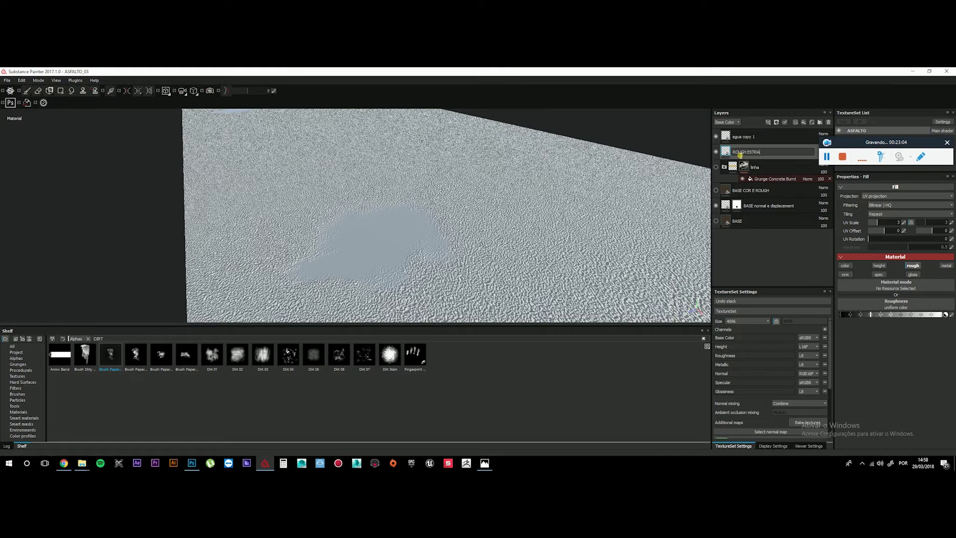
pyautogui.press('Return')
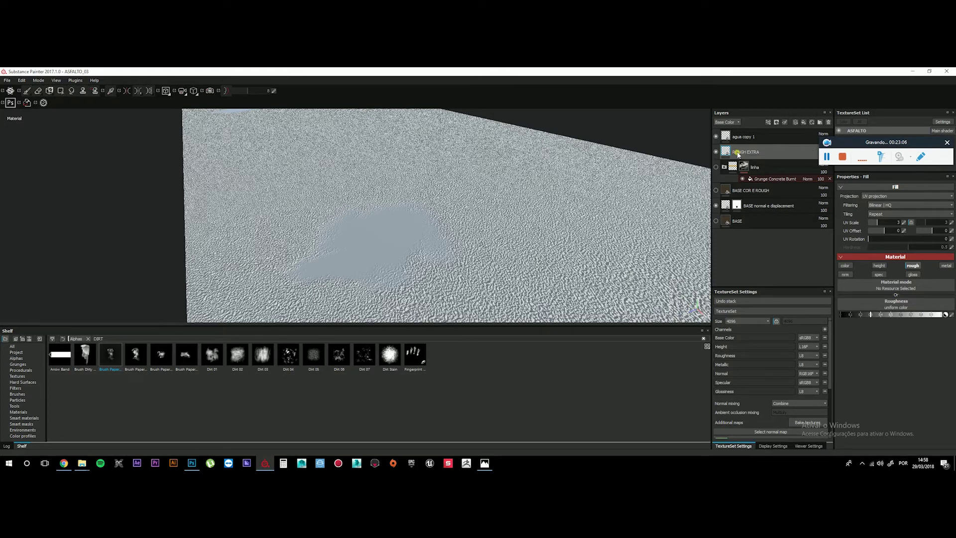
pyautogui.doubleClick(742, 137)
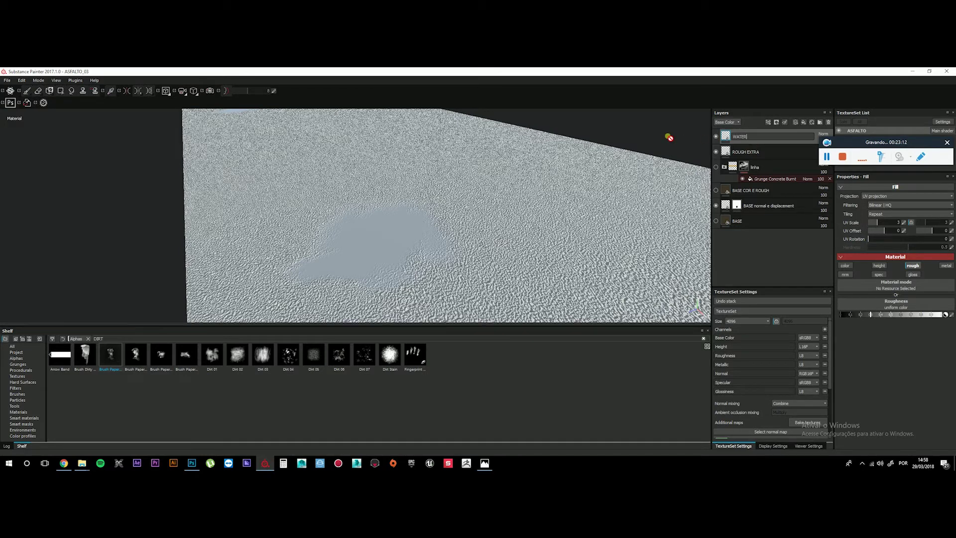
pyautogui.press('Return')
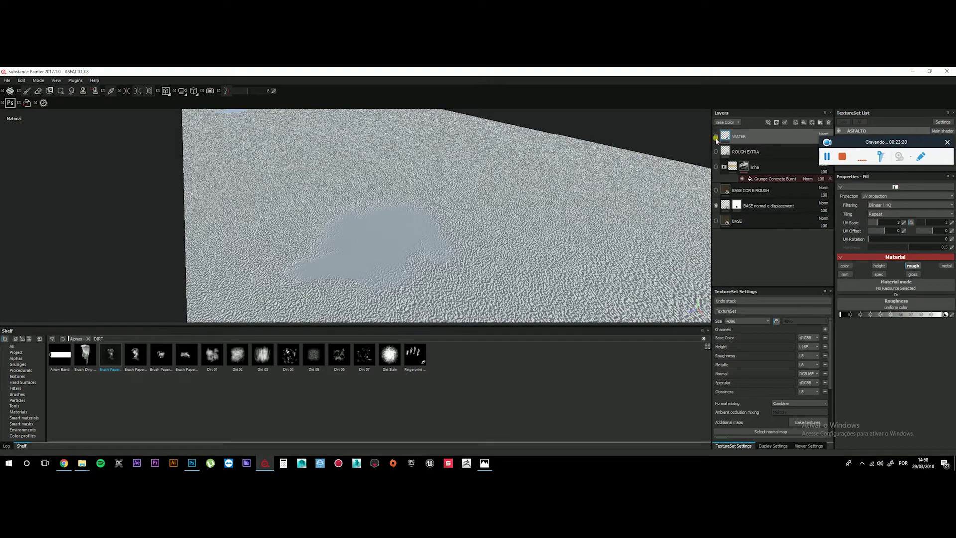
# With ROUGH EXTRA hidden, show BASE COR E ROUGH and set the WATER layer to minimum roughness with only its roughness channel active
pyautogui.click(715, 190)
pyautogui.keyDown('alt'); pyautogui.moveTo(573, 263); pyautogui.dragTo(683, 234); pyautogui.keyUp('alt')
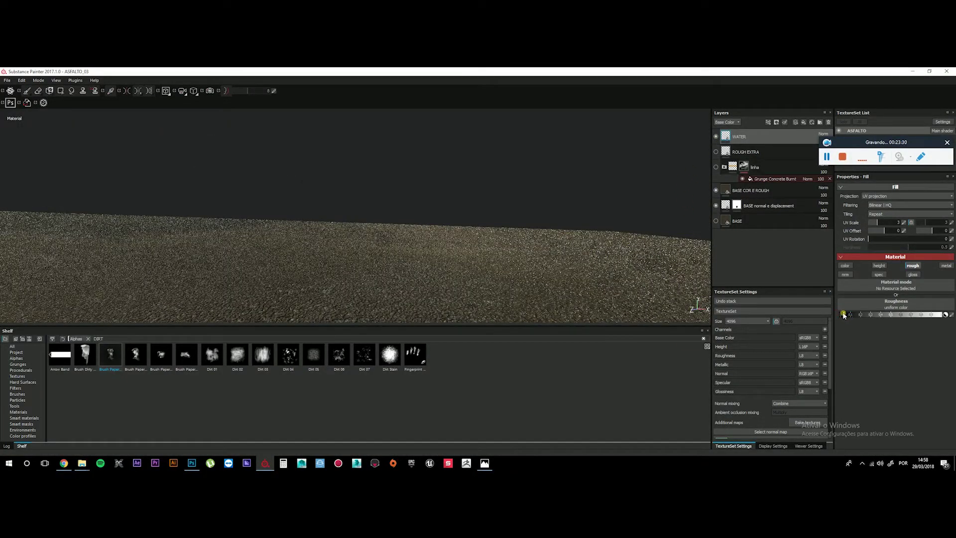
pyautogui.click(845, 268)
pyautogui.click(844, 268)
pyautogui.press('alt')
pyautogui.keyDown('alt'); pyautogui.moveTo(529, 251); pyautogui.dragTo(540, 232); pyautogui.keyUp('alt')
# Toggle the BASE normal e displacement and BASE COR E ROUGH layers to compare how the puddle reflects
pyautogui.click(715, 206)
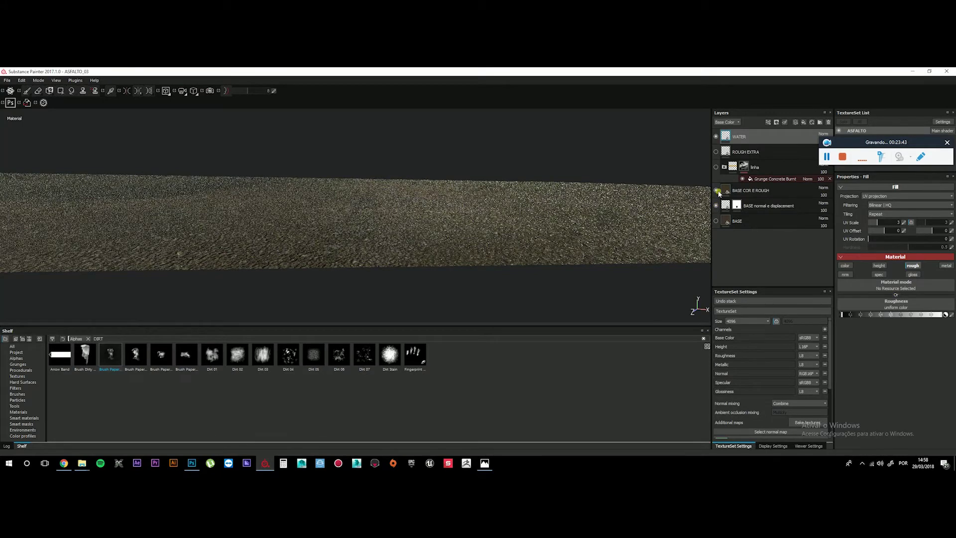
pyautogui.click(716, 190)
pyautogui.click(716, 190)
pyautogui.click(716, 190)
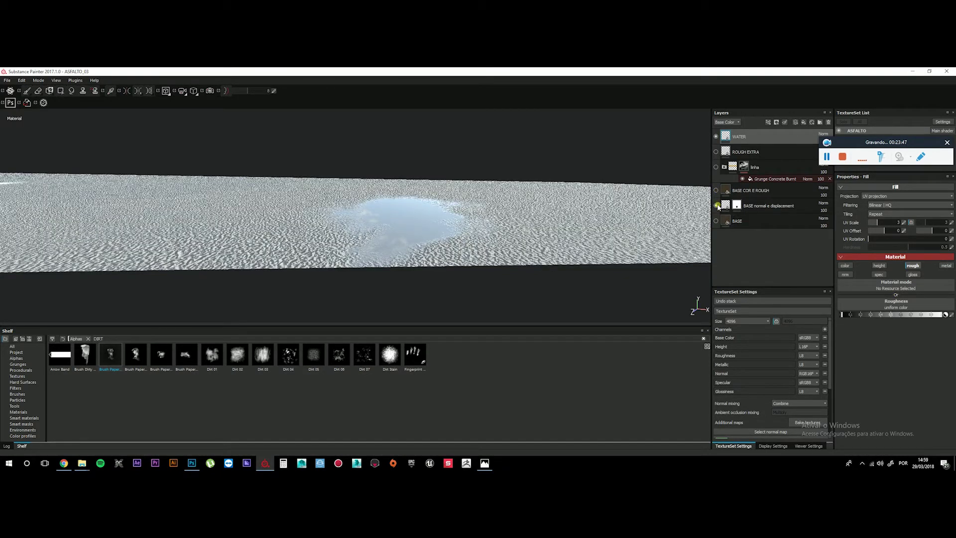
# Hide BASE normal e displacement, show BASE COR E ROUGH, and turn off the height and normal channels of BASE COR E ROUGH
pyautogui.click(716, 206)
pyautogui.click(716, 191)
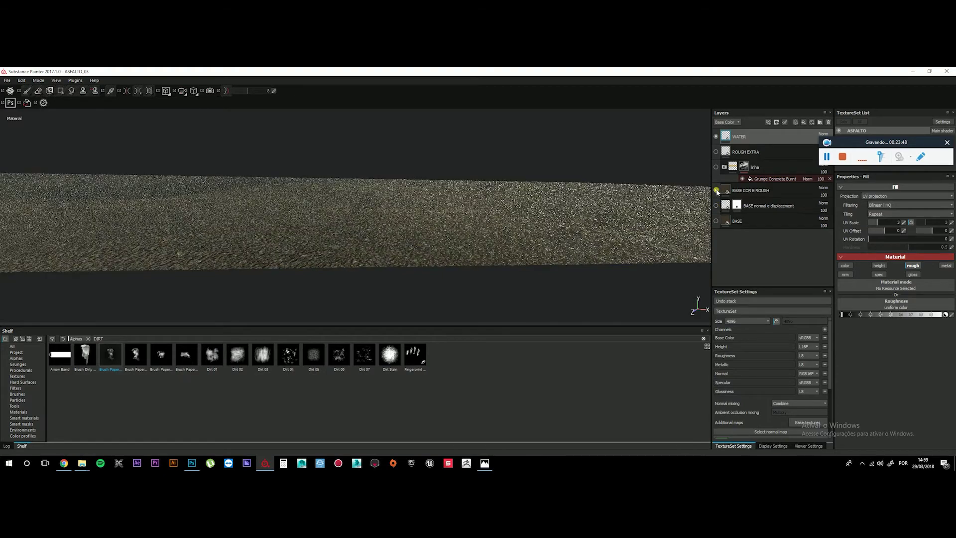
pyautogui.keyDown('alt'); pyautogui.moveTo(490, 220); pyautogui.dragTo(486, 233); pyautogui.keyUp('alt')
pyautogui.keyDown('alt'); pyautogui.moveTo(485, 233); pyautogui.dragTo(609, 227, button='right'); pyautogui.keyUp('alt')
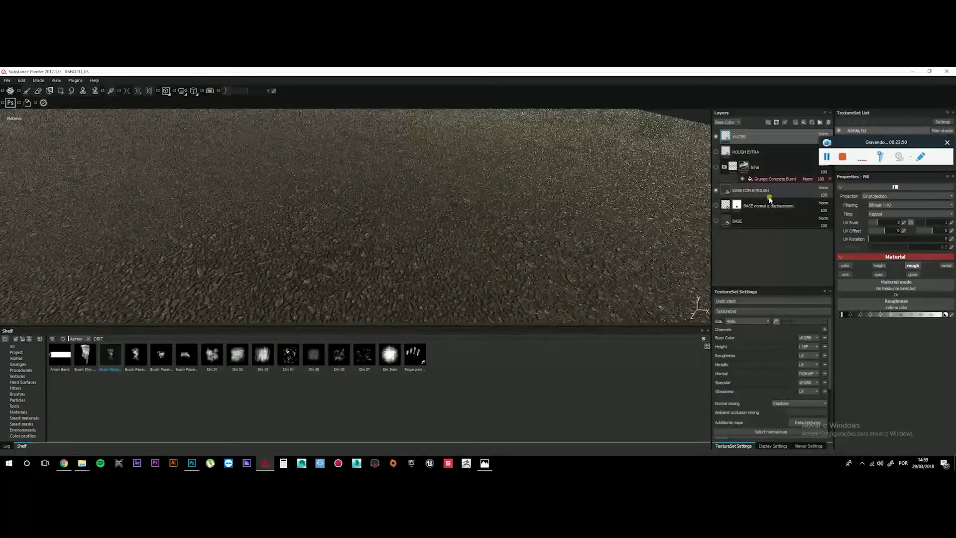
pyautogui.click(776, 196)
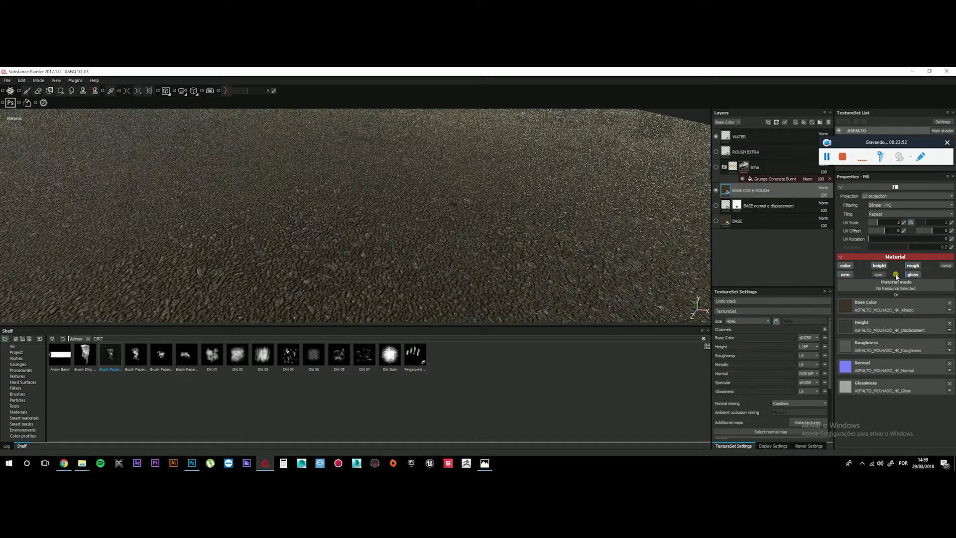
pyautogui.click(878, 265)
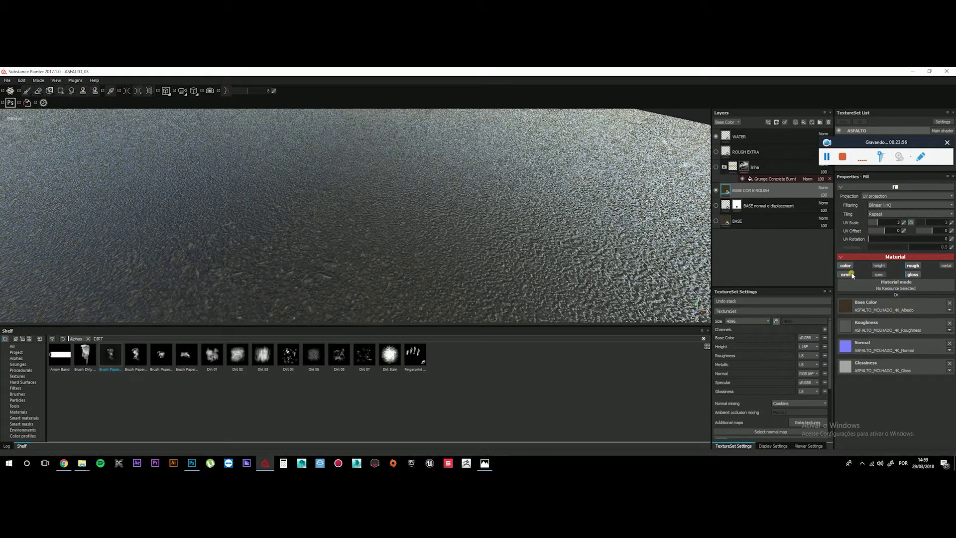
pyautogui.click(846, 274)
pyautogui.keyDown('alt'); pyautogui.moveTo(395, 229); pyautogui.dragTo(346, 236); pyautogui.keyUp('alt')
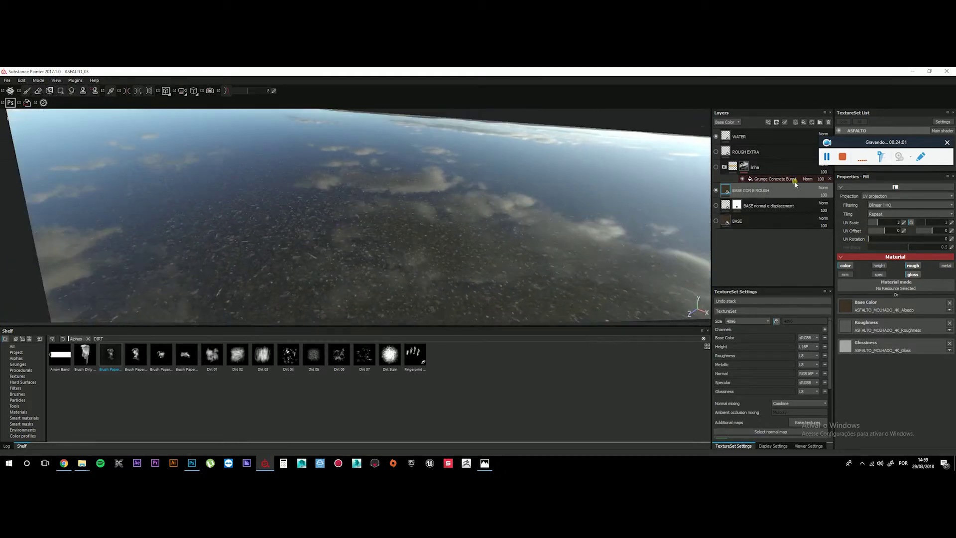
# Toggle the WATER layer off and on to compare reflections, and show the BASE normal e displacement layer again
pyautogui.click(715, 137)
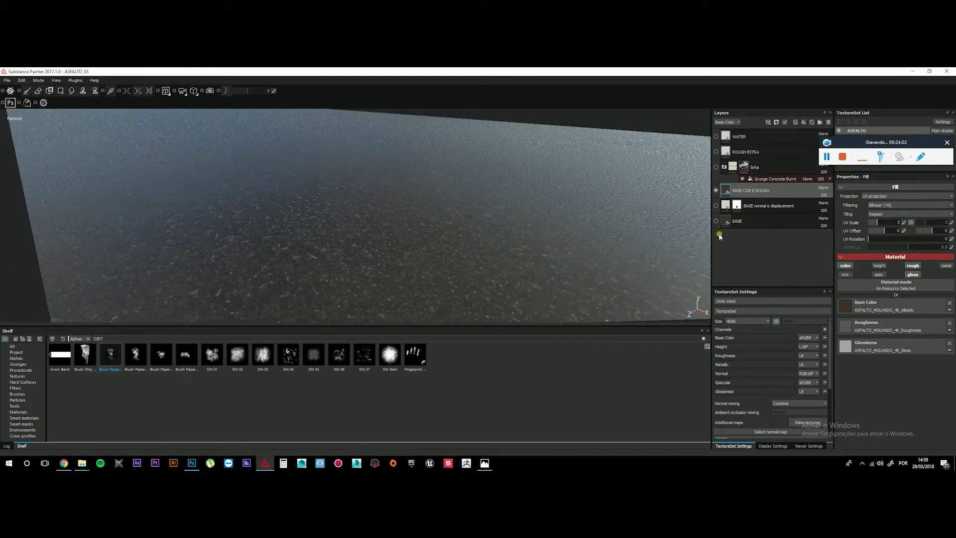
pyautogui.keyDown('alt'); pyautogui.moveTo(432, 242); pyautogui.dragTo(454, 213); pyautogui.keyUp('alt')
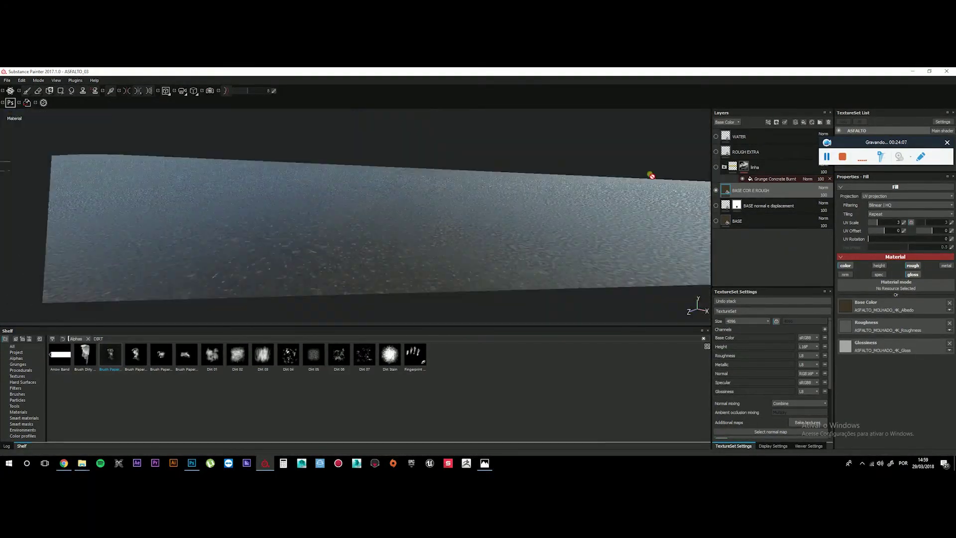
pyautogui.click(715, 137)
pyautogui.keyDown('alt'); pyautogui.moveTo(496, 247); pyautogui.dragTo(556, 235); pyautogui.keyUp('alt')
pyautogui.click(716, 205)
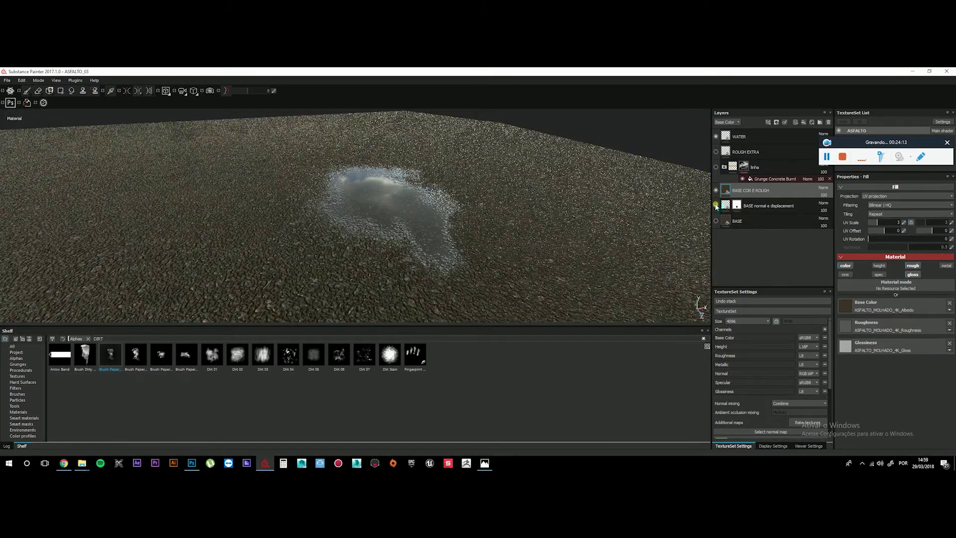
pyautogui.keyDown('alt'); pyautogui.moveTo(545, 219); pyautogui.dragTo(246, 283); pyautogui.keyUp('alt')
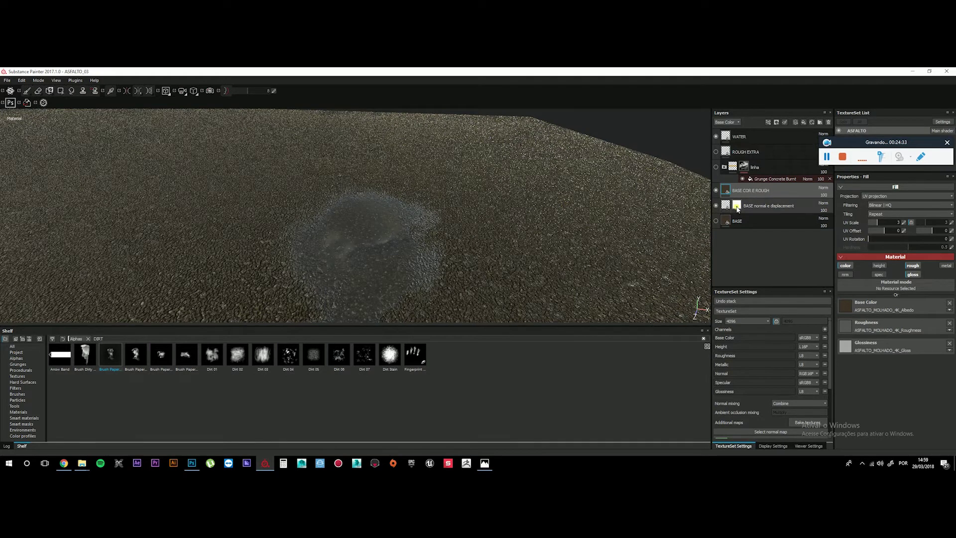
# Copy the mask of BASE normal e displacement and paste it into a new mask on the WATER layer
pyautogui.click(737, 208)
pyautogui.rightClick(737, 208)
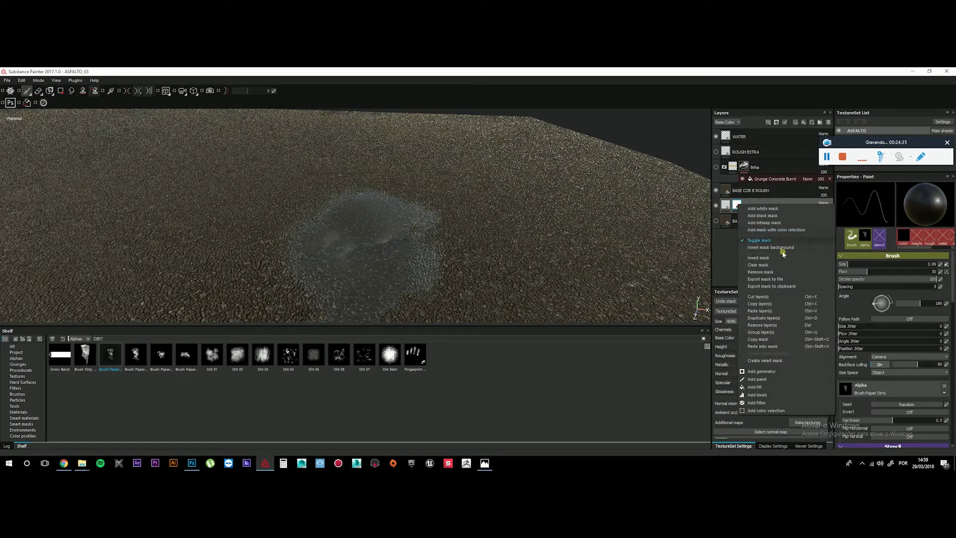
pyautogui.click(756, 340)
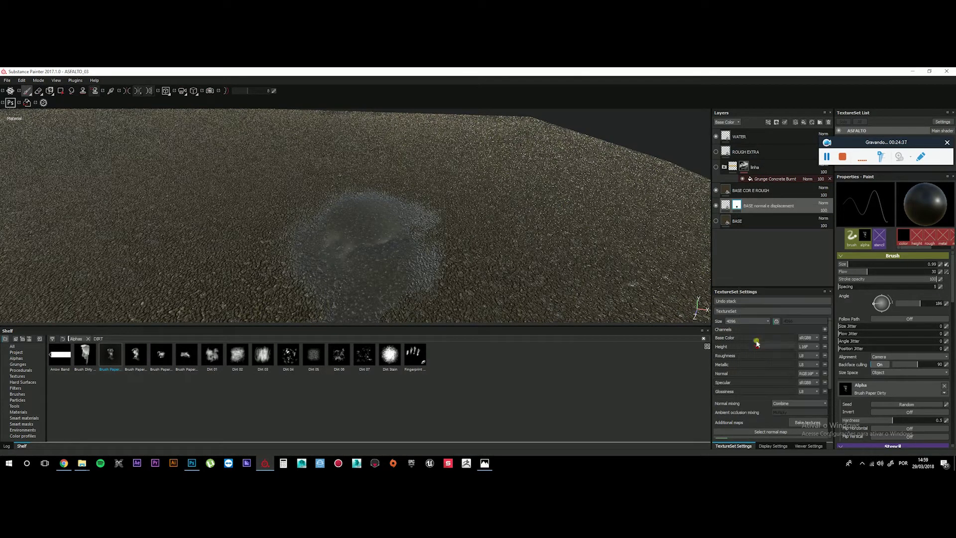
pyautogui.click(740, 139)
pyautogui.rightClick(740, 139)
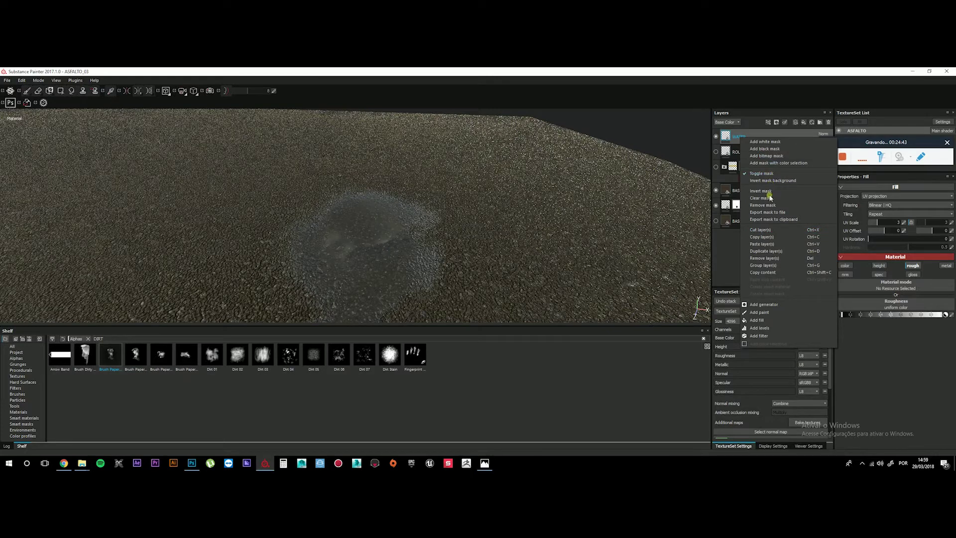
pyautogui.click(742, 136)
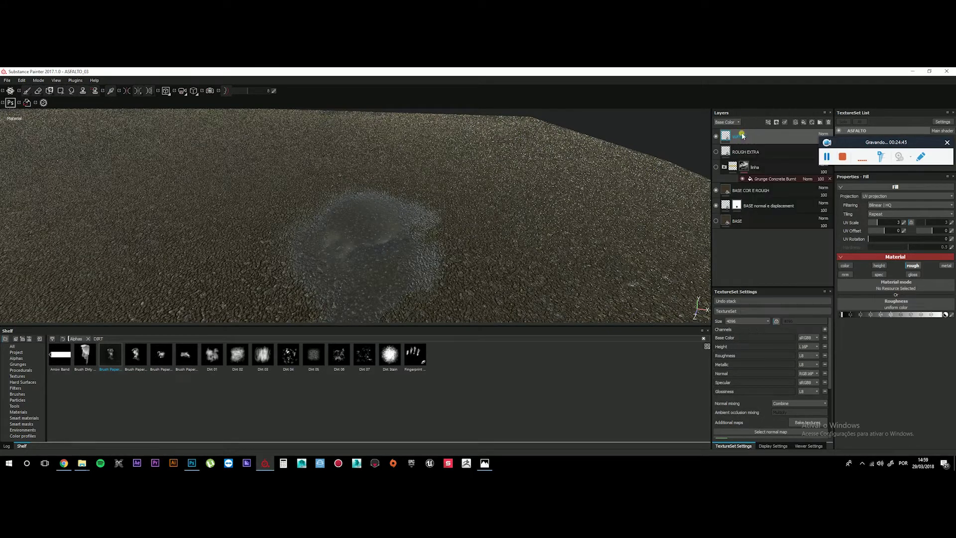
pyautogui.click(776, 124)
pyautogui.click(786, 137)
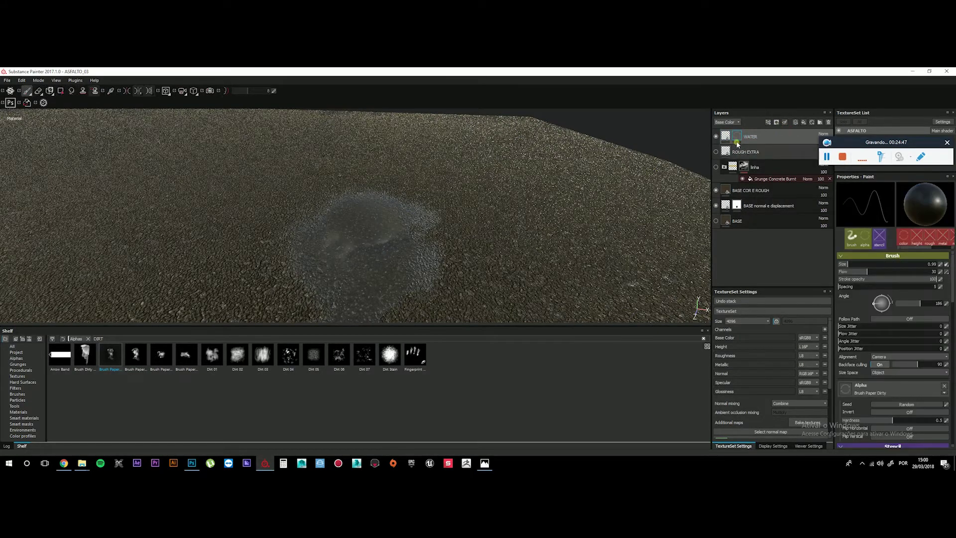
pyautogui.rightClick(737, 137)
pyautogui.click(753, 277)
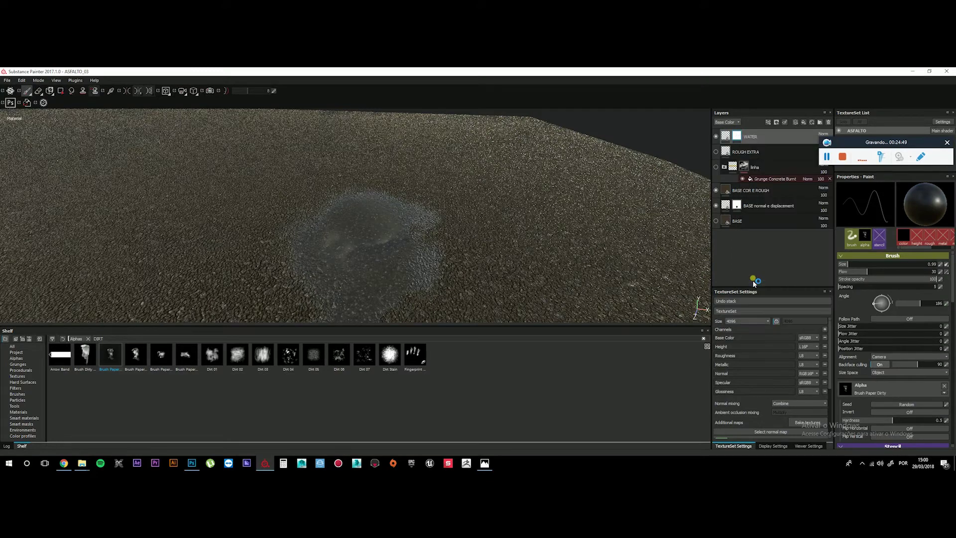
# Invert the WATER layer's mask and toggle the layer's visibility to compare the puddle with and without it
pyautogui.rightClick(737, 137)
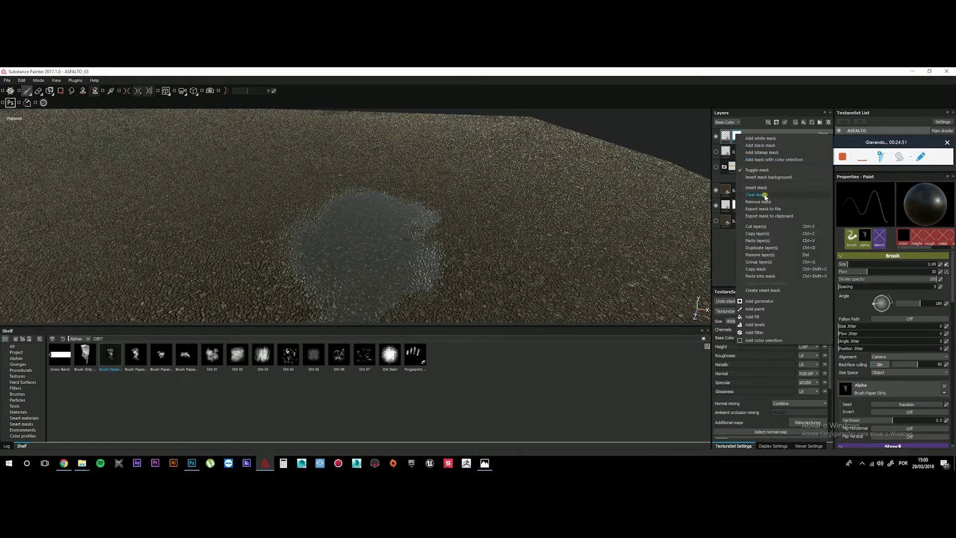
pyautogui.click(757, 191)
pyautogui.keyDown('alt'); pyautogui.moveTo(427, 267); pyautogui.dragTo(517, 237); pyautogui.keyUp('alt')
pyautogui.click(717, 137)
pyautogui.click(716, 137)
pyautogui.click(717, 137)
pyautogui.click(717, 138)
pyautogui.keyDown('alt'); pyautogui.moveTo(608, 259); pyautogui.dragTo(539, 232); pyautogui.keyUp('alt')
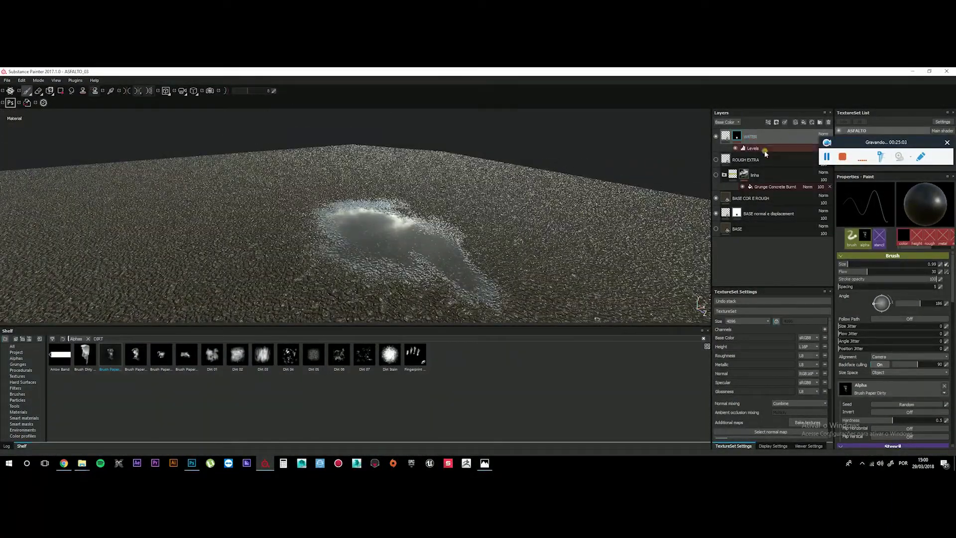
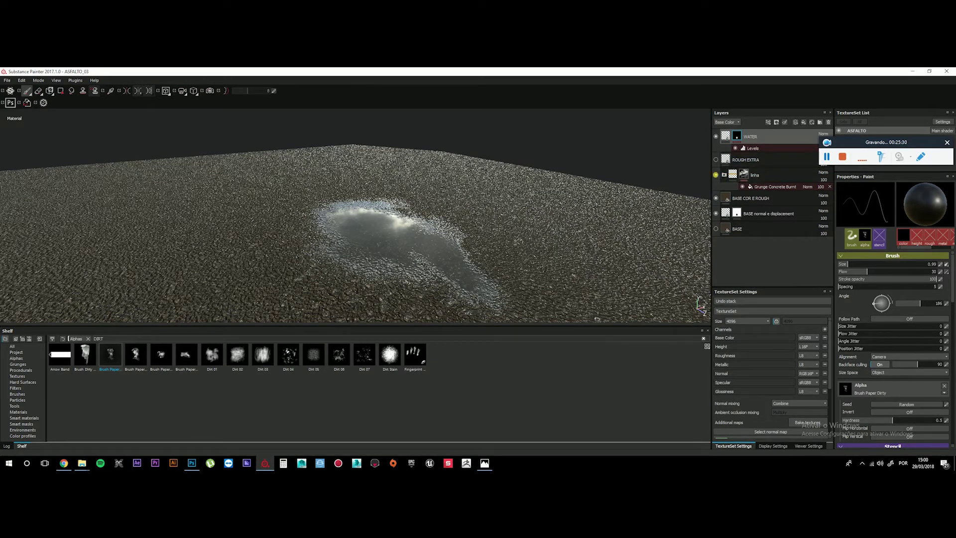
# Show the linha folder and adjust the uniform roughness of the WATER layer's fill
pyautogui.click(716, 175)
pyautogui.keyDown('alt'); pyautogui.moveTo(510, 184); pyautogui.dragTo(522, 251); pyautogui.keyUp('alt')
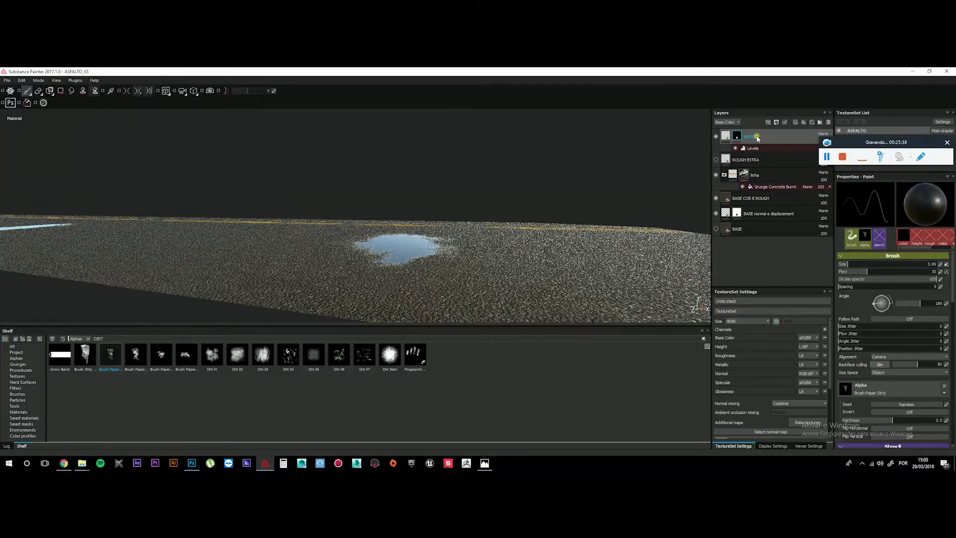
pyautogui.click(719, 139)
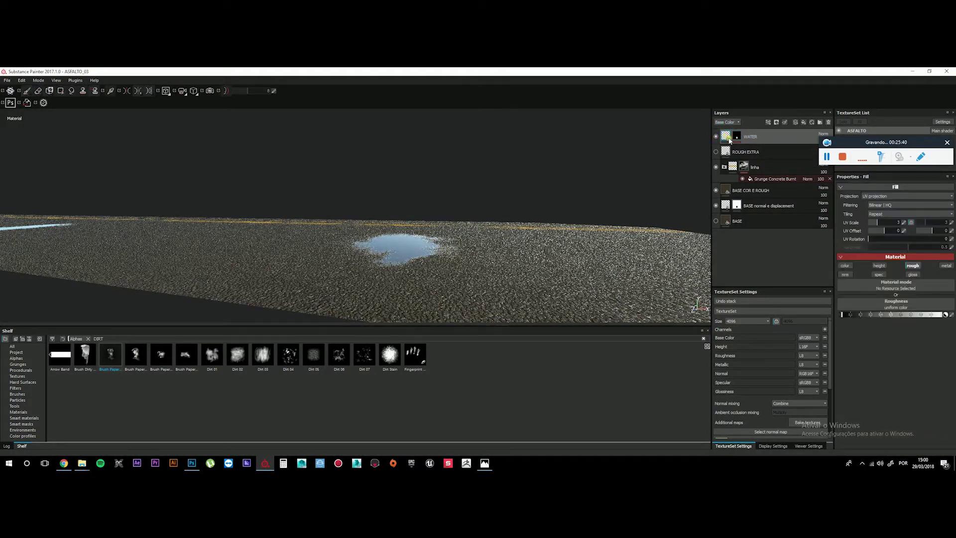
pyautogui.click(889, 315)
pyautogui.keyDown('alt'); pyautogui.moveTo(670, 309); pyautogui.dragTo(495, 237); pyautogui.keyUp('alt')
# On the BASE normal e displacement mask, paint an elongated puddle next to the existing one with the Brush Paper Dirty alpha
pyautogui.click(742, 191)
pyautogui.click(739, 211)
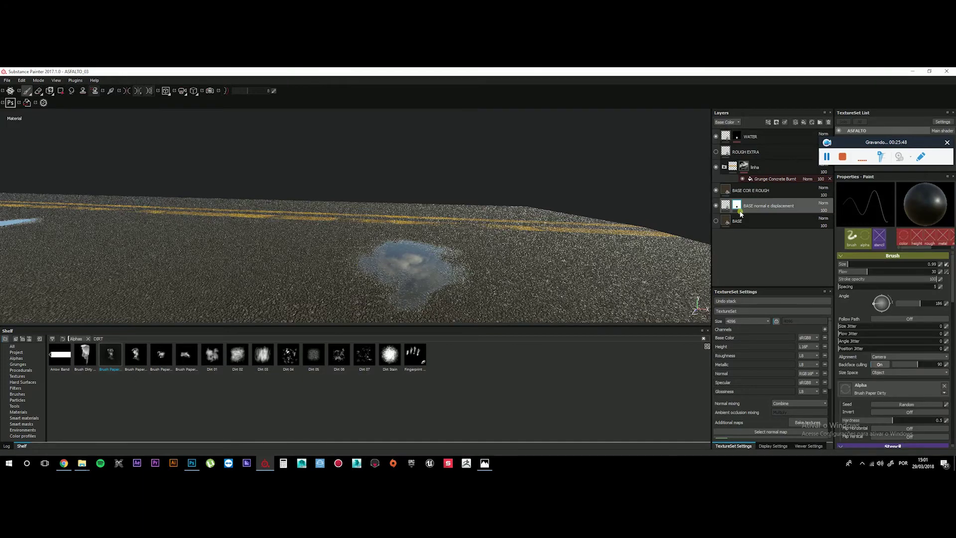
pyautogui.moveTo(495, 250)
pyautogui.keyDown('alt'); pyautogui.mouseDown()
pyautogui.moveTo(477, 243)
pyautogui.moveTo(458, 213)
pyautogui.moveTo(363, 228)
pyautogui.moveTo(347, 200)
pyautogui.mouseUp(); pyautogui.keyUp('alt')
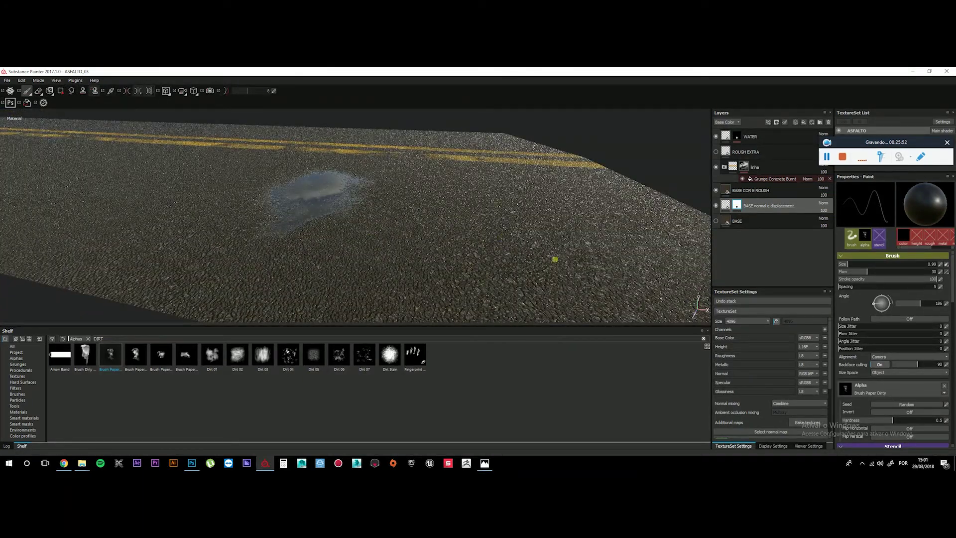
pyautogui.click(484, 213)
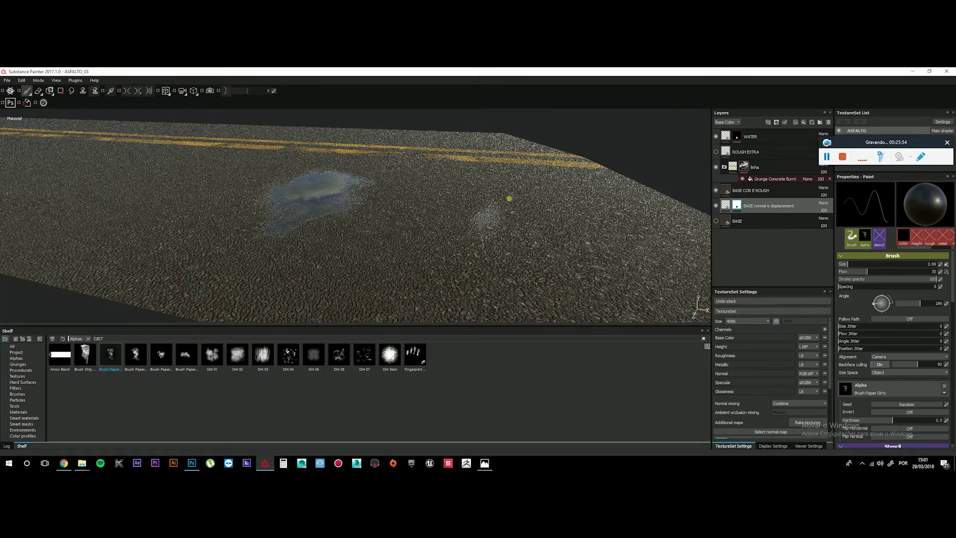
pyautogui.moveTo(503, 217)
pyautogui.mouseDown()
pyautogui.moveTo(490, 226)
pyautogui.moveTo(506, 207)
pyautogui.mouseUp()
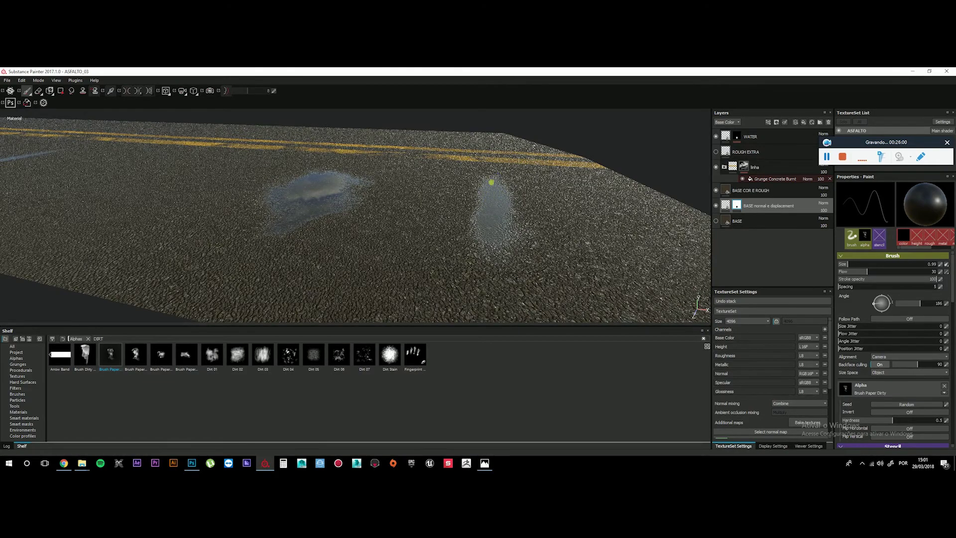
pyautogui.moveTo(562, 237)
pyautogui.keyDown('alt'); pyautogui.mouseDown()
pyautogui.moveTo(508, 267)
pyautogui.moveTo(531, 230)
pyautogui.moveTo(467, 254)
pyautogui.moveTo(413, 255)
pyautogui.mouseUp(); pyautogui.keyUp('alt')
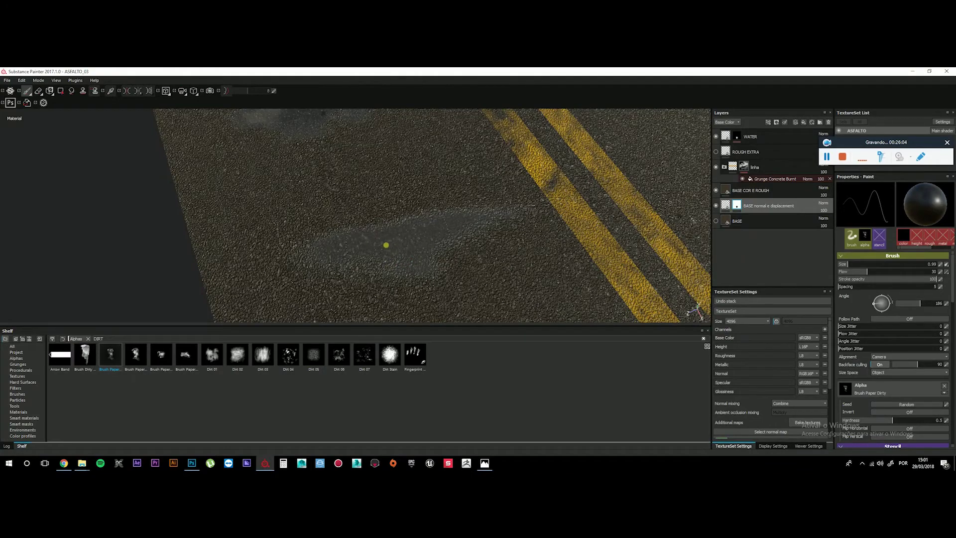
pyautogui.moveTo(321, 242)
pyautogui.mouseDown()
pyautogui.moveTo(286, 250)
pyautogui.moveTo(565, 215)
pyautogui.moveTo(453, 260)
pyautogui.moveTo(438, 251)
pyautogui.moveTo(337, 284)
pyautogui.mouseUp()
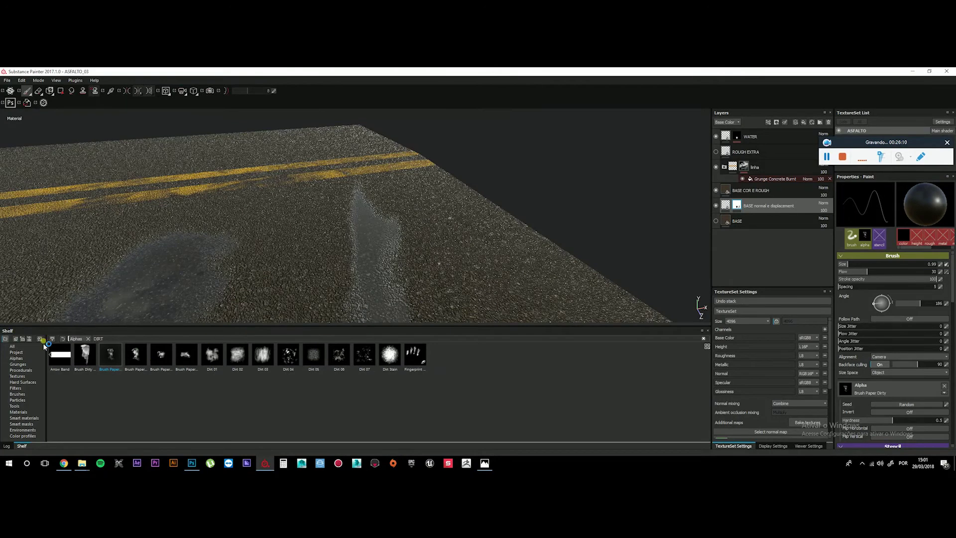
# Choose the Brush Paint Line Drop alpha and set the brush to size 3.4 with an angle of 232
pyautogui.click(26, 353)
pyautogui.click(20, 358)
pyautogui.click(186, 384)
pyautogui.keyDown('ctrl'); pyautogui.moveTo(490, 258); pyautogui.dragTo(455, 250, button='right'); pyautogui.keyUp('ctrl')
pyautogui.moveTo(454, 282)
pyautogui.keyDown('ctrl'); pyautogui.mouseDown()
pyautogui.moveTo(458, 234)
pyautogui.moveTo(452, 277)
pyautogui.moveTo(417, 251)
pyautogui.moveTo(433, 262)
pyautogui.moveTo(410, 224)
pyautogui.mouseUp(); pyautogui.keyUp('ctrl')
pyautogui.moveTo(410, 224)
pyautogui.keyDown('ctrl'); pyautogui.mouseDown(button='right')
pyautogui.moveTo(393, 218)
pyautogui.moveTo(407, 220)
pyautogui.moveTo(394, 220)
pyautogui.moveTo(395, 230)
pyautogui.mouseUp(button='right'); pyautogui.keyUp('ctrl')
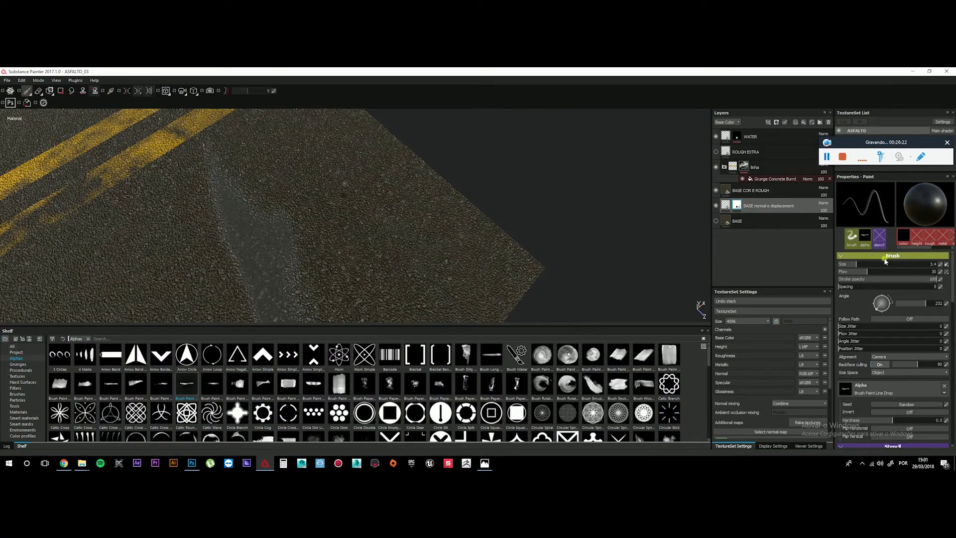
# Raise the brush flow to 100 and paint a diagonal water streak near the outer edge of the road
pyautogui.moveTo(867, 271); pyautogui.dragTo(935, 271)
pyautogui.moveTo(403, 227)
pyautogui.mouseDown()
pyautogui.moveTo(411, 220)
pyautogui.moveTo(368, 243)
pyautogui.moveTo(241, 187)
pyautogui.moveTo(276, 185)
pyautogui.moveTo(437, 256)
pyautogui.mouseUp()
pyautogui.moveTo(398, 284)
pyautogui.keyDown('shift'); pyautogui.mouseDown(button='right')
pyautogui.moveTo(454, 273)
pyautogui.moveTo(322, 263)
pyautogui.mouseUp(button='right'); pyautogui.keyUp('shift')
pyautogui.moveTo(322, 262)
pyautogui.keyDown('alt'); pyautogui.mouseDown()
pyautogui.moveTo(452, 271)
pyautogui.moveTo(448, 256)
pyautogui.moveTo(320, 243)
pyautogui.moveTo(358, 270)
pyautogui.moveTo(368, 308)
pyautogui.moveTo(327, 379)
pyautogui.mouseUp(); pyautogui.keyUp('alt')
# Switch to the Brush Paper Dirty alpha at size 0.5 and flow 26, and widen the streak with irregular edges
pyautogui.click(364, 383)
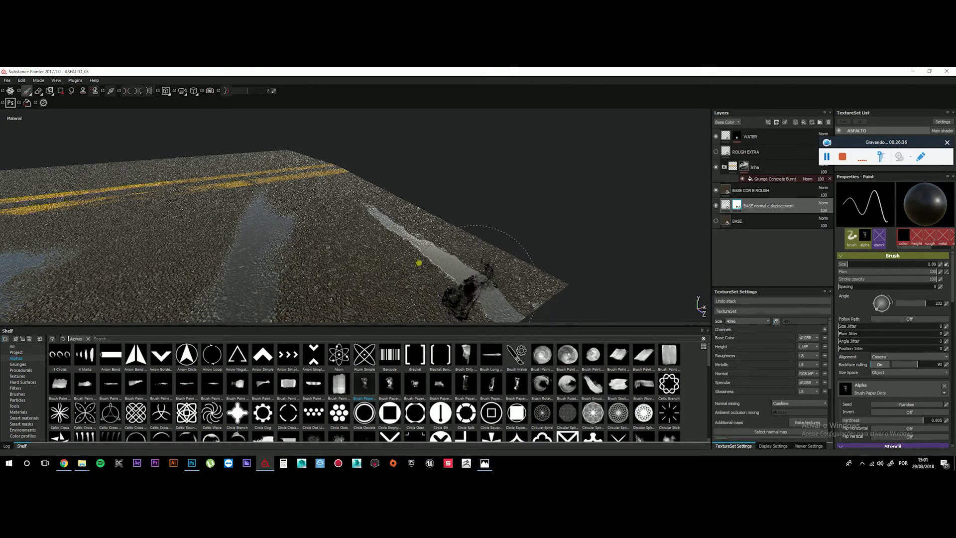
pyautogui.scroll(3, 414, 261)
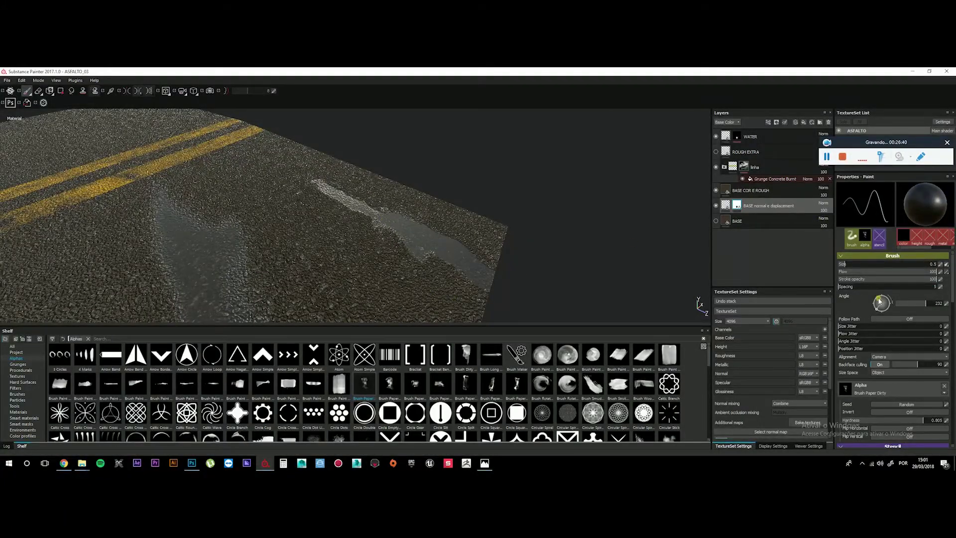
pyautogui.moveTo(881, 271); pyautogui.dragTo(863, 272)
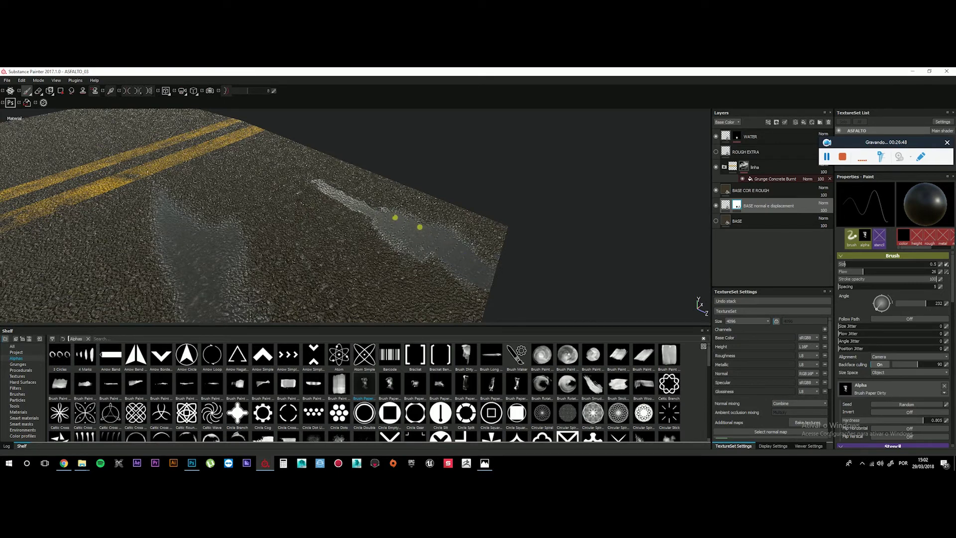
pyautogui.moveTo(338, 196)
pyautogui.mouseDown()
pyautogui.moveTo(323, 186)
pyautogui.moveTo(344, 199)
pyautogui.mouseUp()
pyautogui.moveTo(412, 244)
pyautogui.keyDown('alt'); pyautogui.mouseDown()
pyautogui.moveTo(324, 261)
pyautogui.moveTo(195, 257)
pyautogui.moveTo(292, 273)
pyautogui.moveTo(491, 204)
pyautogui.moveTo(598, 193)
pyautogui.moveTo(654, 202)
pyautogui.mouseUp(); pyautogui.keyUp('alt')
pyautogui.moveTo(298, 214)
pyautogui.keyDown('alt'); pyautogui.mouseDown()
pyautogui.moveTo(350, 222)
pyautogui.moveTo(380, 253)
pyautogui.moveTo(412, 227)
pyautogui.moveTo(405, 207)
pyautogui.moveTo(381, 212)
pyautogui.mouseUp(); pyautogui.keyUp('alt')
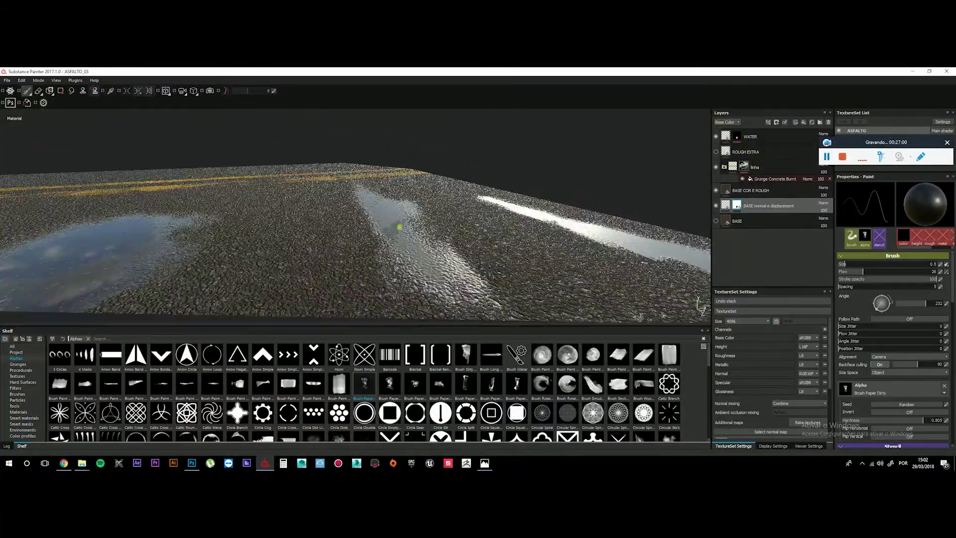
# Copy the updated BASE normal e displacement mask and paste it into the WATER layer's existing mask
pyautogui.rightClick(738, 208)
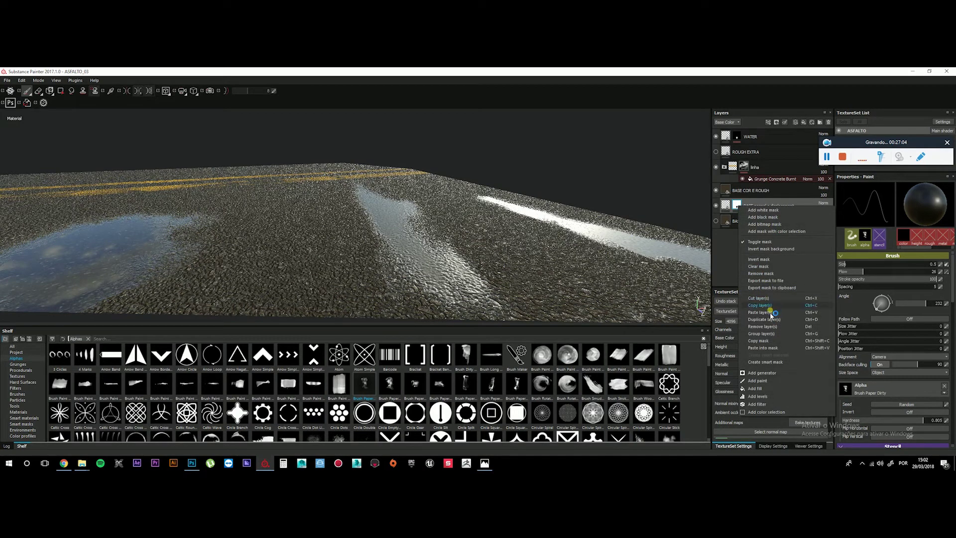
pyautogui.click(764, 340)
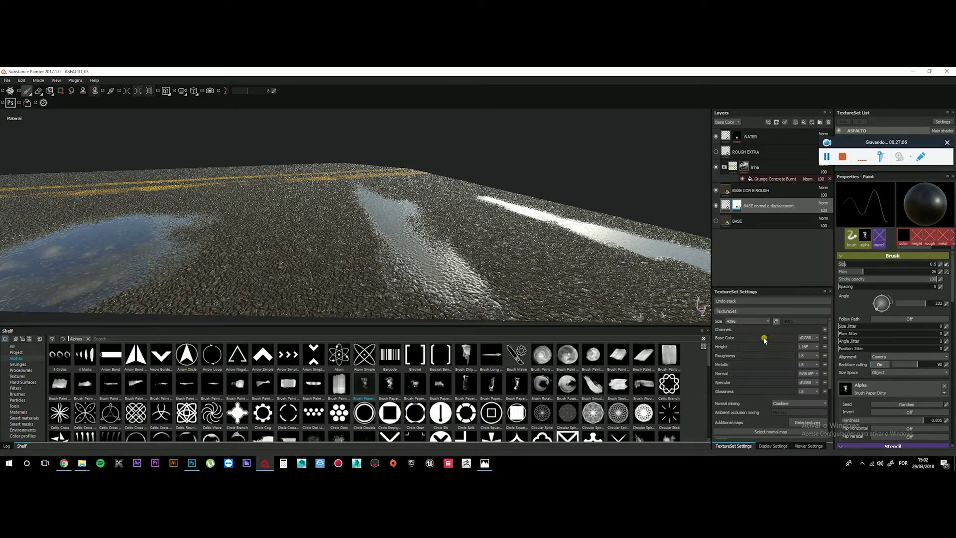
pyautogui.click(752, 139)
pyautogui.click(737, 138)
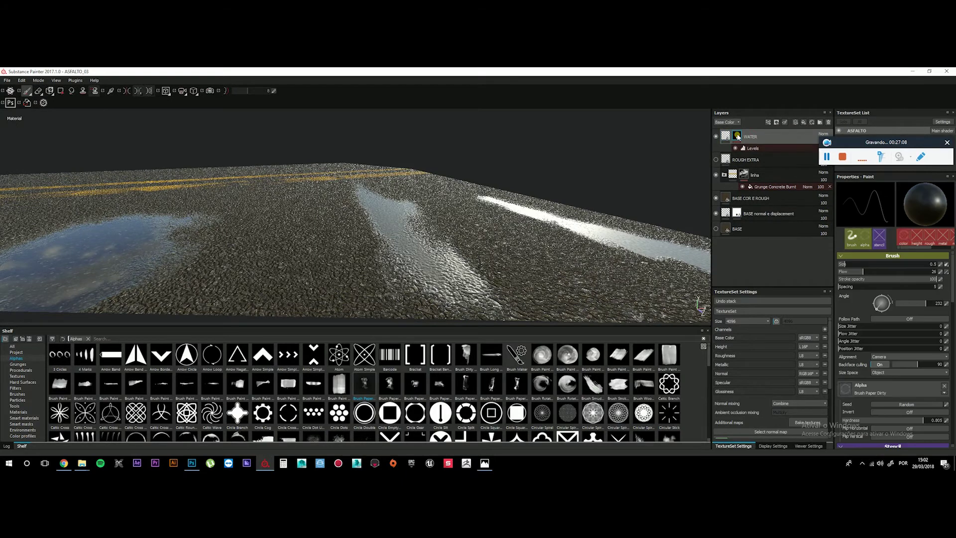
pyautogui.rightClick(737, 138)
pyautogui.click(766, 277)
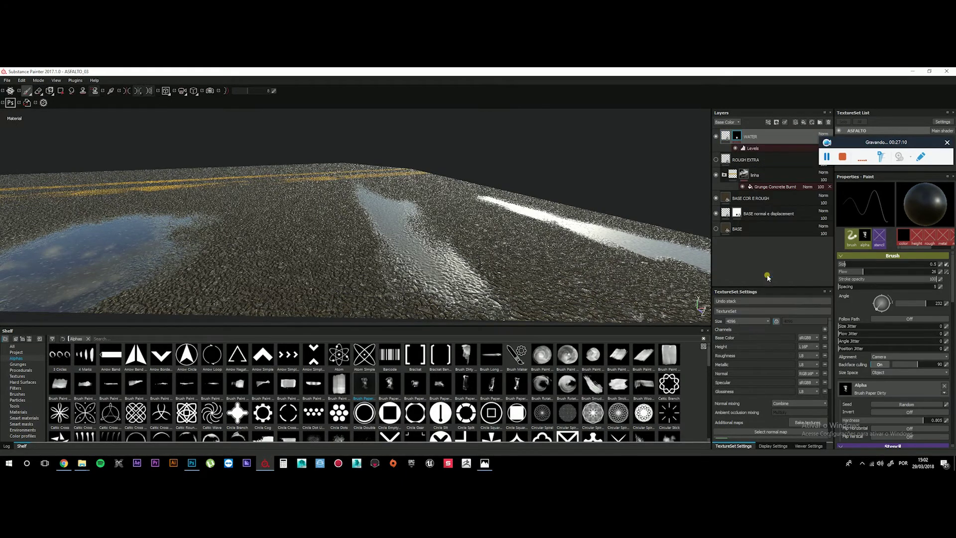
# Update the WATER layer's mask with the copied puddle mask and compare the puddles with the layer hidden and shown
pyautogui.rightClick(745, 140)
pyautogui.click(746, 197)
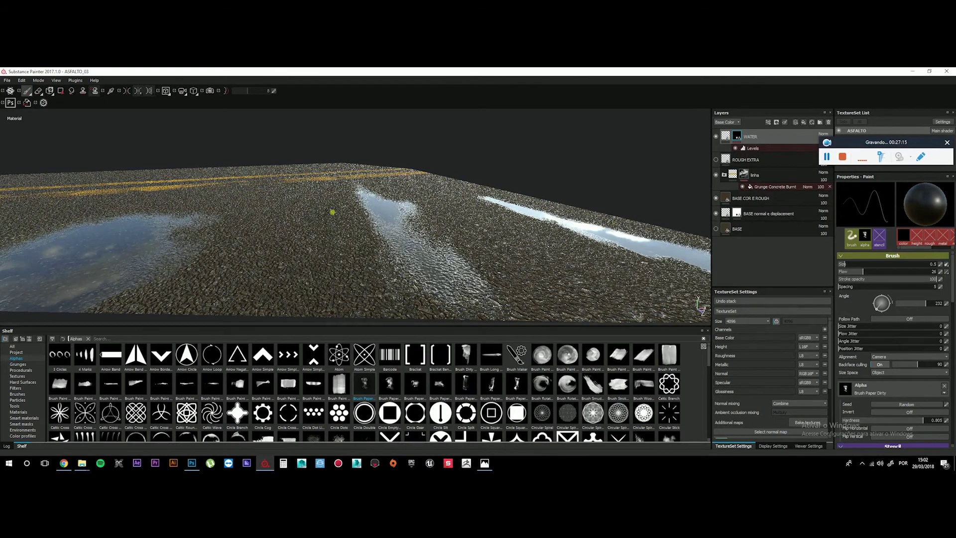
pyautogui.click(716, 137)
pyautogui.click(716, 137)
pyautogui.click(715, 137)
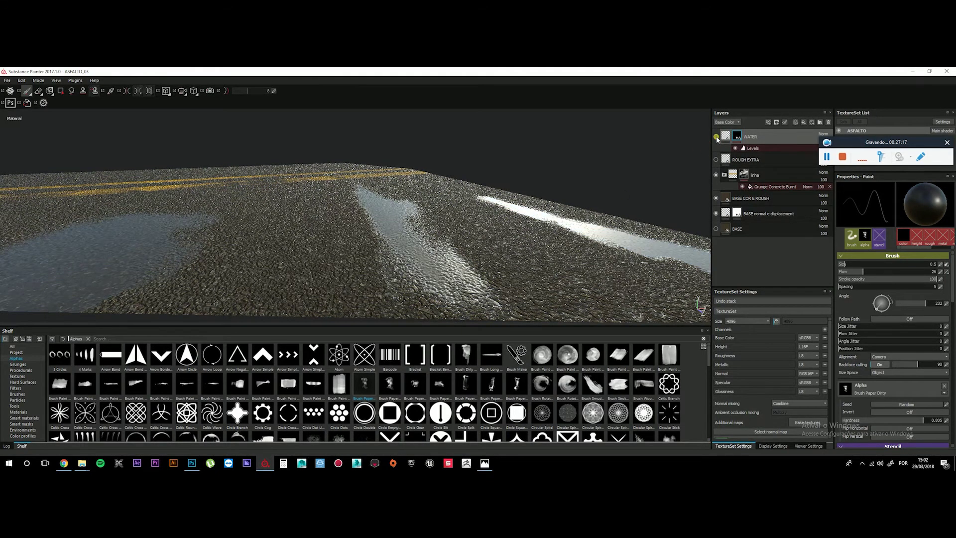
pyautogui.click(715, 136)
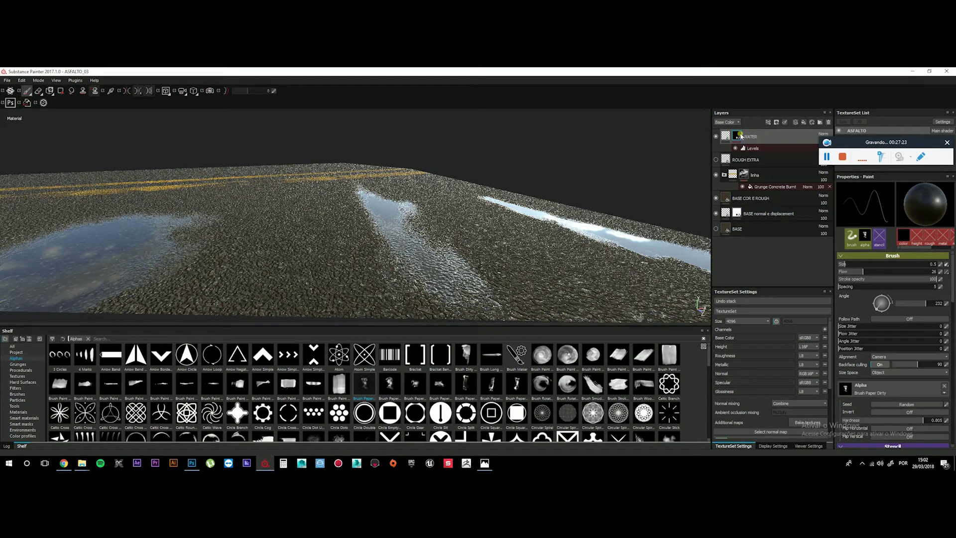
# Compare the WATER and BASE normal e displacement masks and examine how the puddles repeat along the road
pyautogui.moveTo(739, 140)
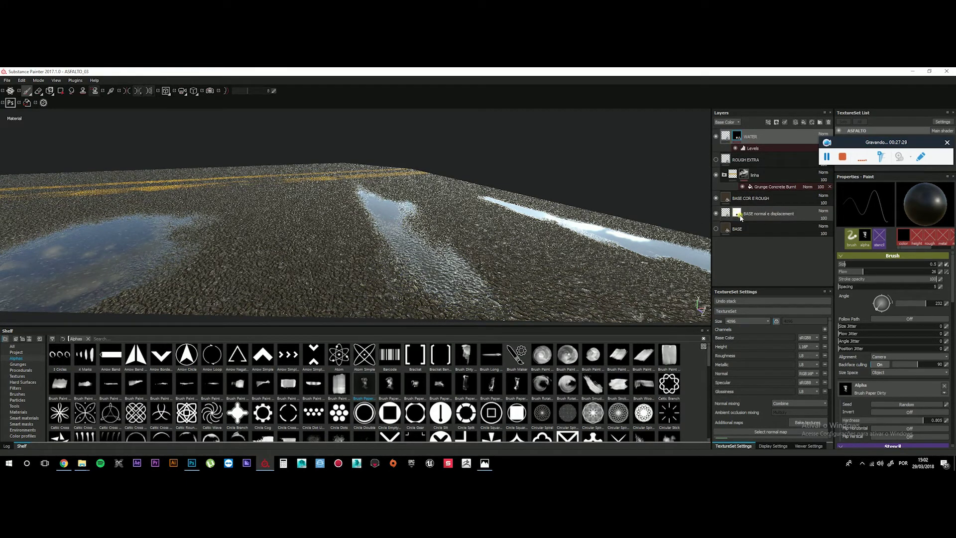
pyautogui.moveTo(740, 211)
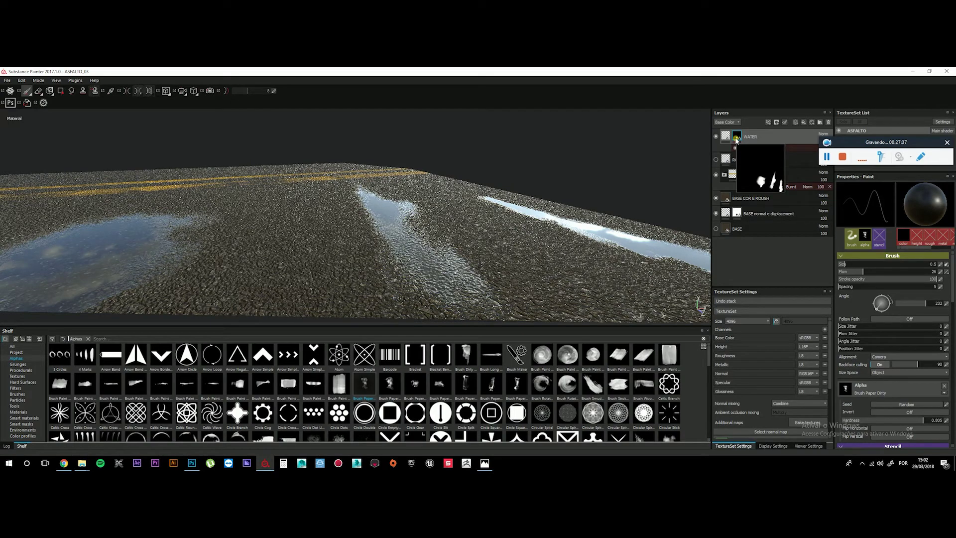
pyautogui.keyDown('alt'); pyautogui.moveTo(497, 304); pyautogui.dragTo(430, 226); pyautogui.keyUp('alt')
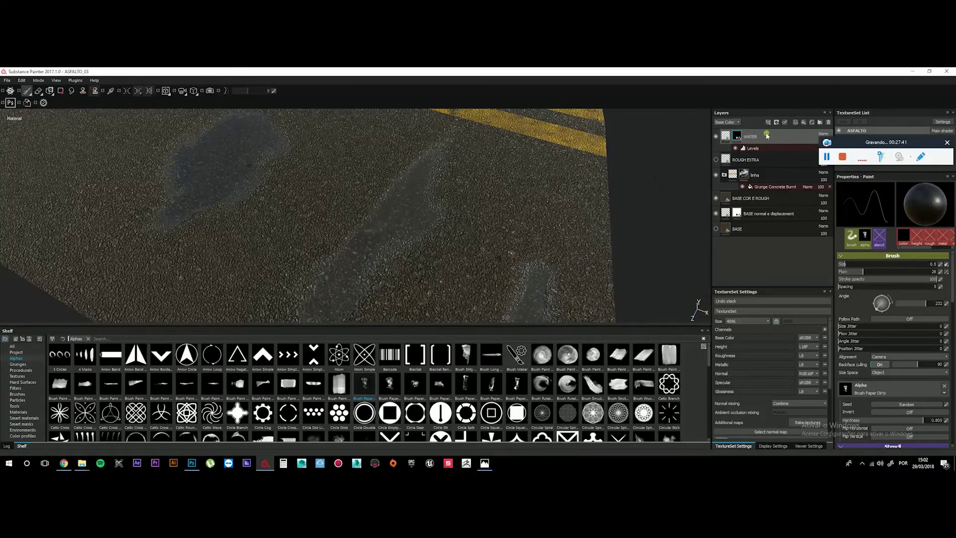
pyautogui.keyDown('alt'); pyautogui.moveTo(485, 298); pyautogui.dragTo(419, 190); pyautogui.keyUp('alt')
pyautogui.keyDown('alt'); pyautogui.moveTo(296, 186); pyautogui.dragTo(365, 260, button='middle'); pyautogui.keyUp('alt')
pyautogui.keyDown('alt'); pyautogui.moveTo(362, 163); pyautogui.dragTo(239, 187); pyautogui.keyUp('alt')
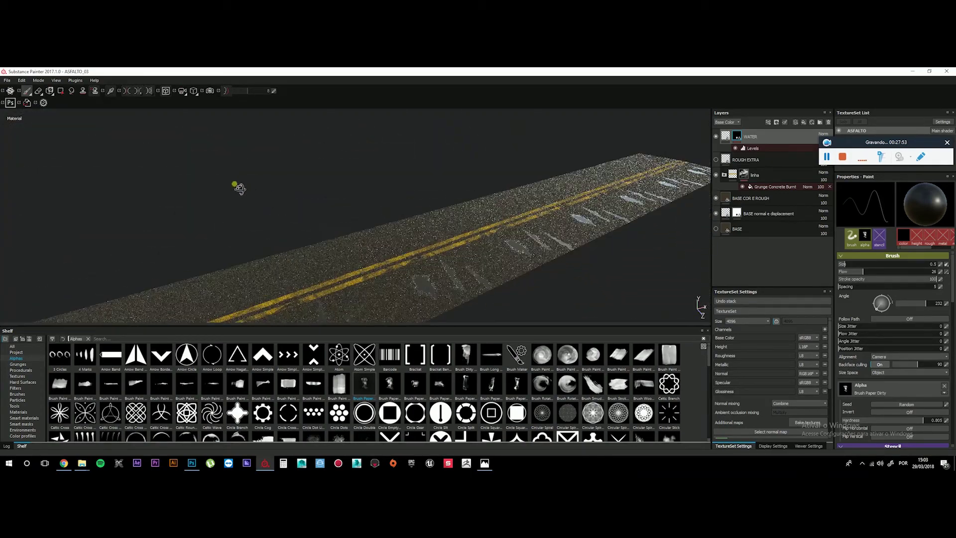
pyautogui.keyDown('alt'); pyautogui.moveTo(457, 299); pyautogui.dragTo(237, 275); pyautogui.keyUp('alt')
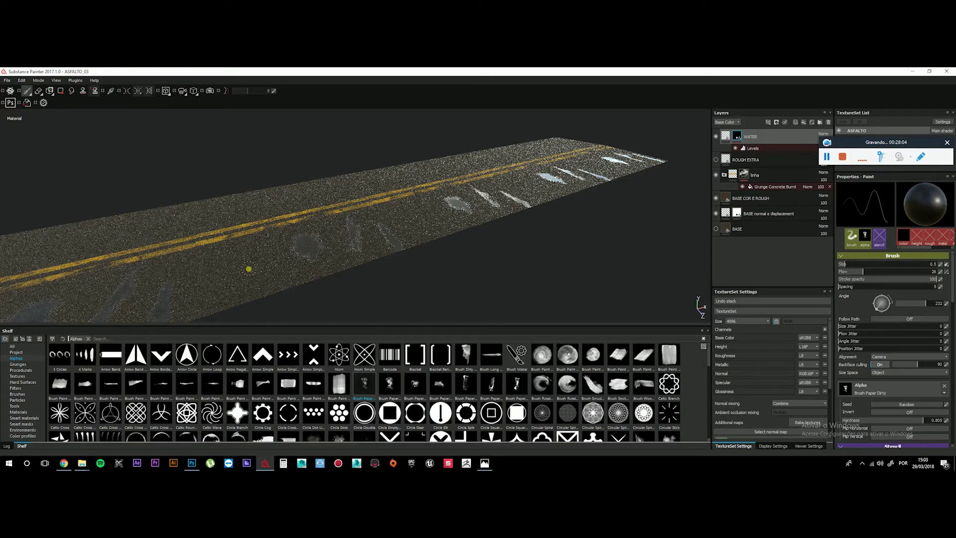
pyautogui.moveTo(328, 222)
pyautogui.keyDown('alt'); pyautogui.mouseDown()
pyautogui.moveTo(533, 232)
pyautogui.moveTo(409, 268)
pyautogui.mouseUp(); pyautogui.keyUp('alt')
pyautogui.moveTo(410, 268)
pyautogui.keyDown('alt'); pyautogui.mouseDown(button='right')
pyautogui.moveTo(322, 266)
pyautogui.moveTo(420, 230)
pyautogui.mouseUp(button='right'); pyautogui.keyUp('alt')
pyautogui.keyDown('alt'); pyautogui.moveTo(421, 231); pyautogui.dragTo(390, 189); pyautogui.keyUp('alt')
# Replace the WATER layer's painted mask with an empty black mask while viewing the road tile in 2D
pyautogui.press('F3')
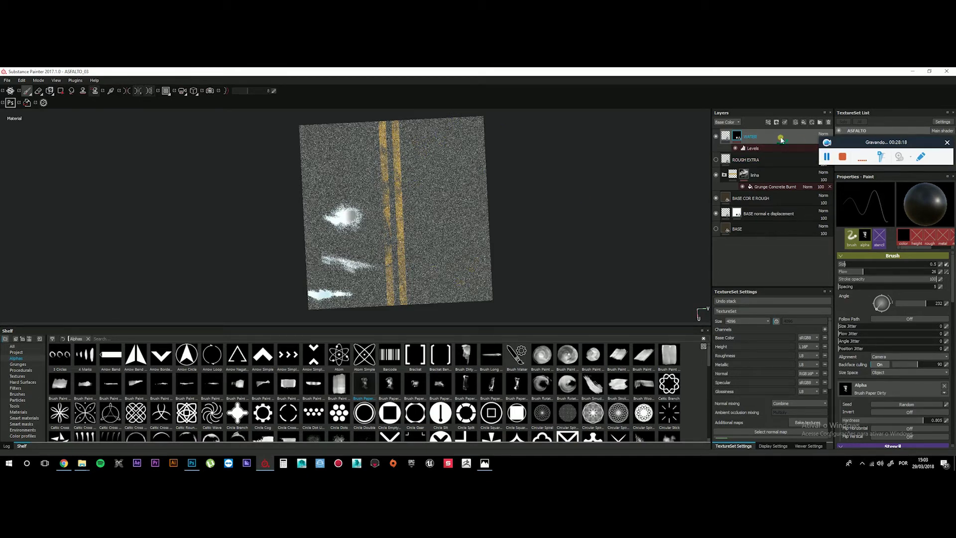
pyautogui.click(737, 214)
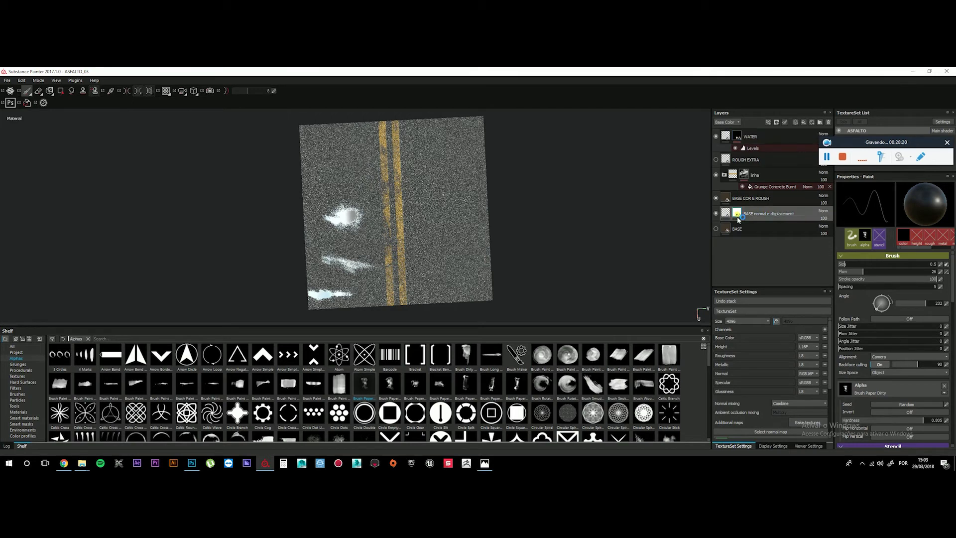
pyautogui.click(738, 137)
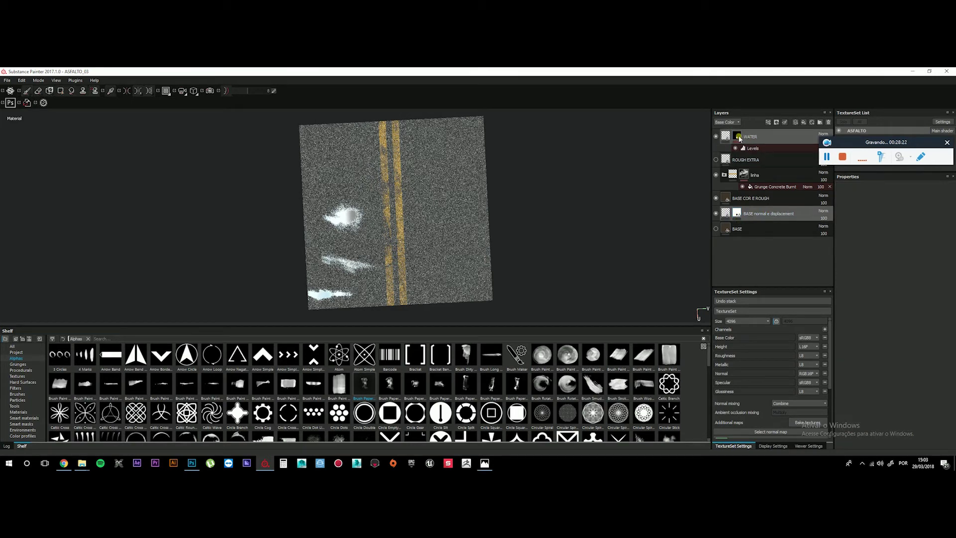
pyautogui.rightClick(739, 138)
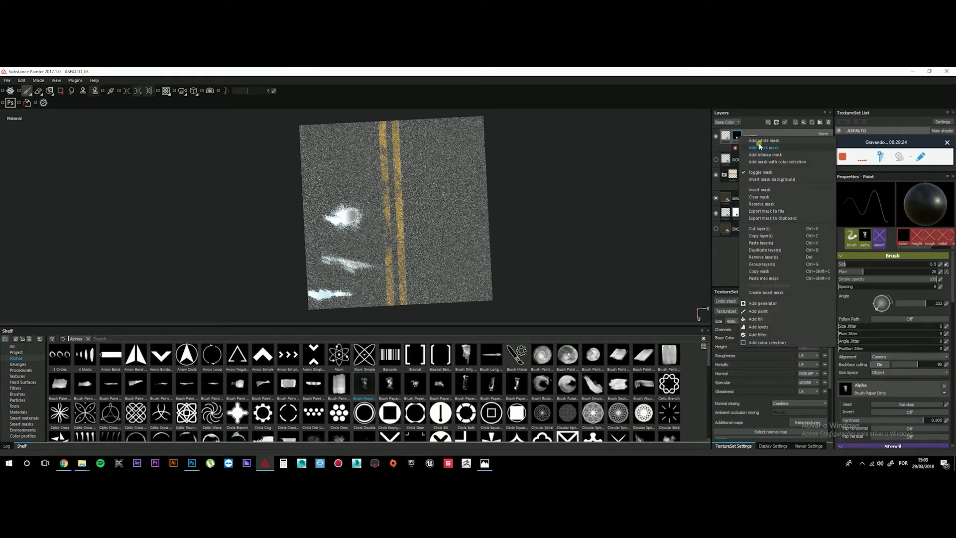
pyautogui.click(760, 148)
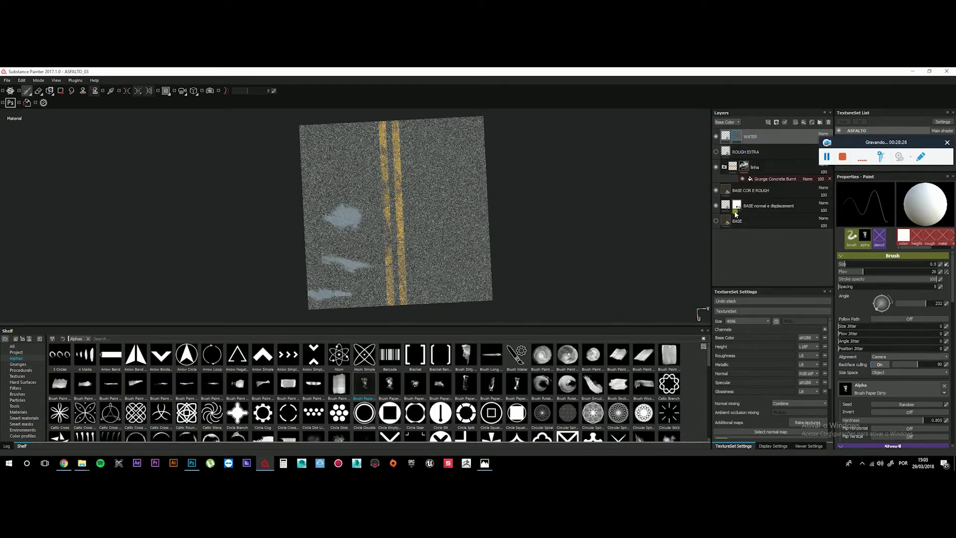
# Replace the BASE normal e displacement layer's painted mask with a plain white mask
pyautogui.rightClick(739, 205)
pyautogui.click(760, 208)
pyautogui.rightClick(738, 201)
pyautogui.click(753, 206)
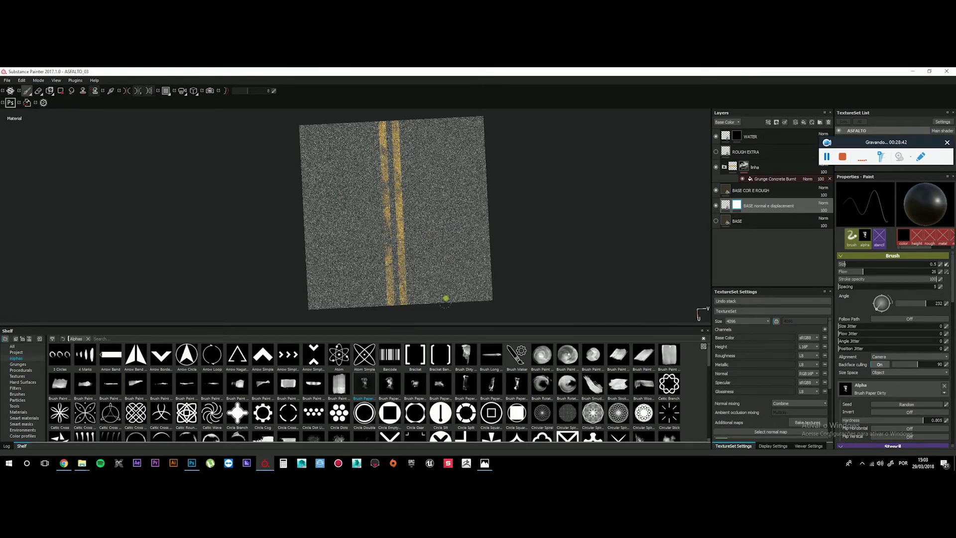
# Check the road reference photo in Fotos, return to Substance Painter, and add a fill layer above the WATER layer
pyautogui.click(484, 463)
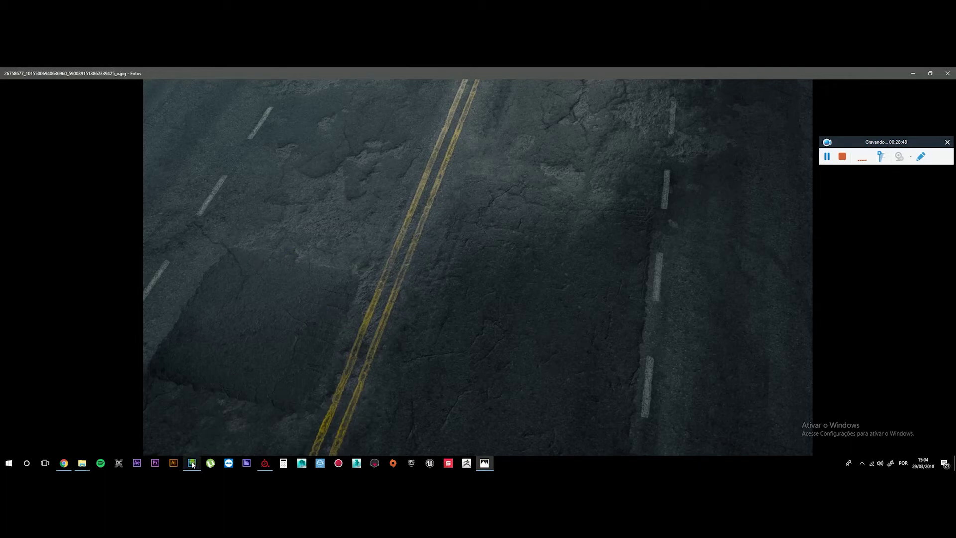
pyautogui.moveTo(191, 462)
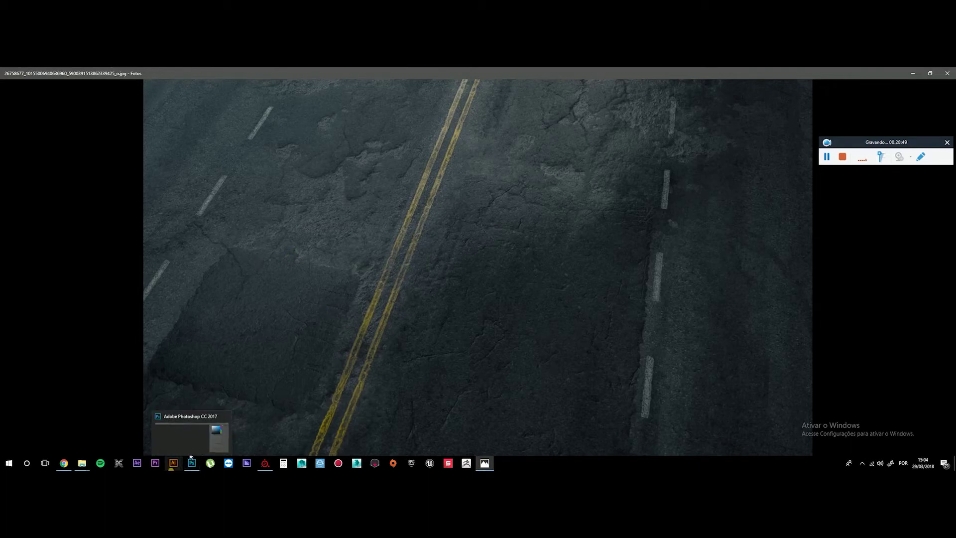
pyautogui.click(265, 462)
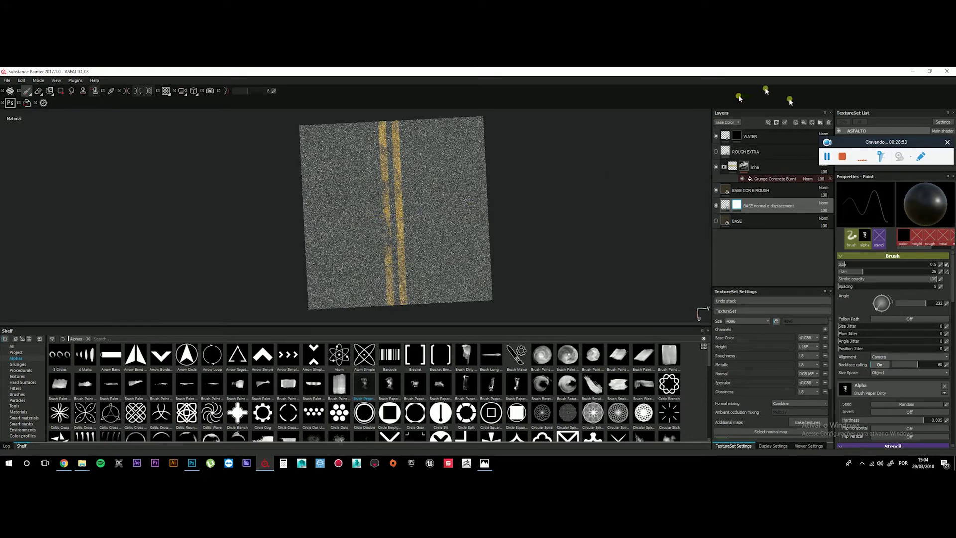
pyautogui.click(760, 135)
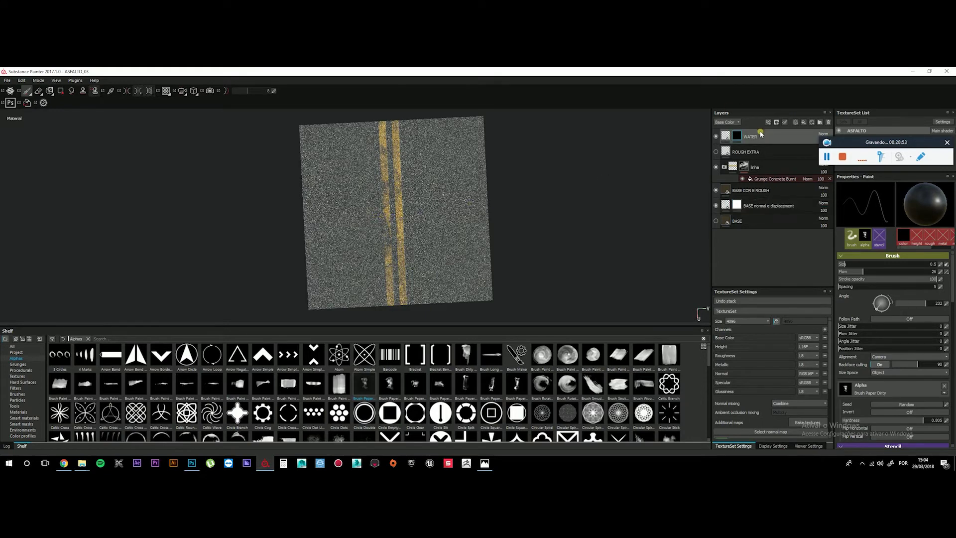
pyautogui.click(802, 123)
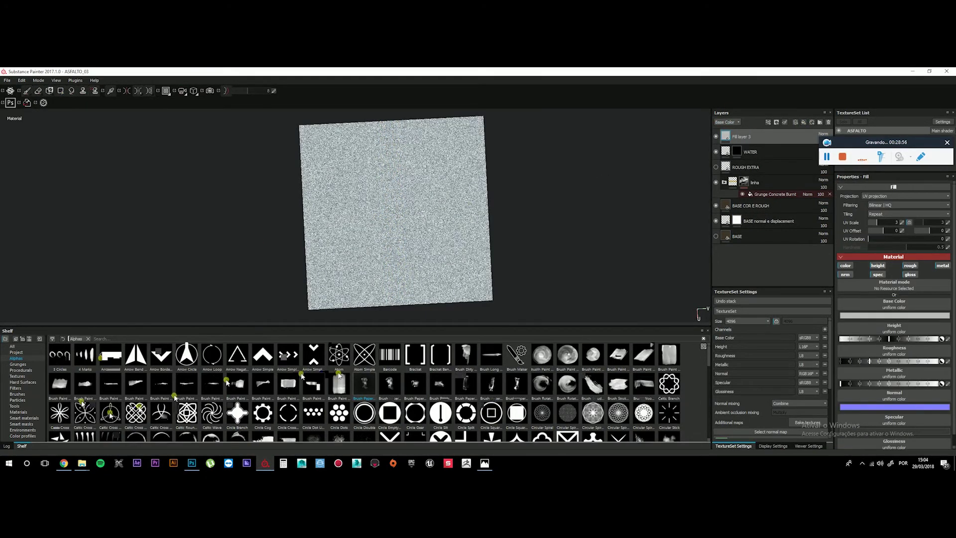
# Browse the alpha library for a square shape suitable for an asphalt patch
pyautogui.scroll(-10, 339, 375)
pyautogui.scroll(3, 339, 374)
pyautogui.scroll(-3, 338, 374)
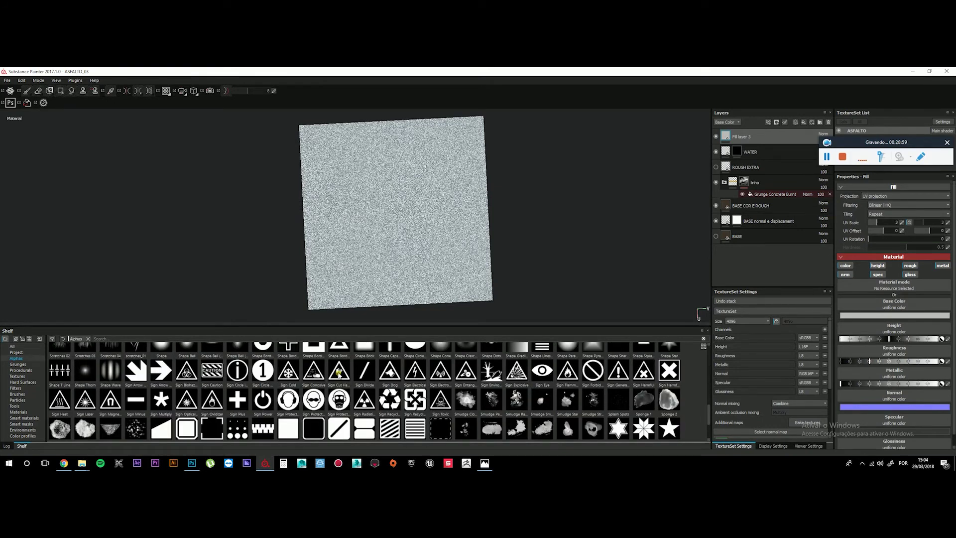
pyautogui.moveTo(295, 431); pyautogui.dragTo(405, 280)
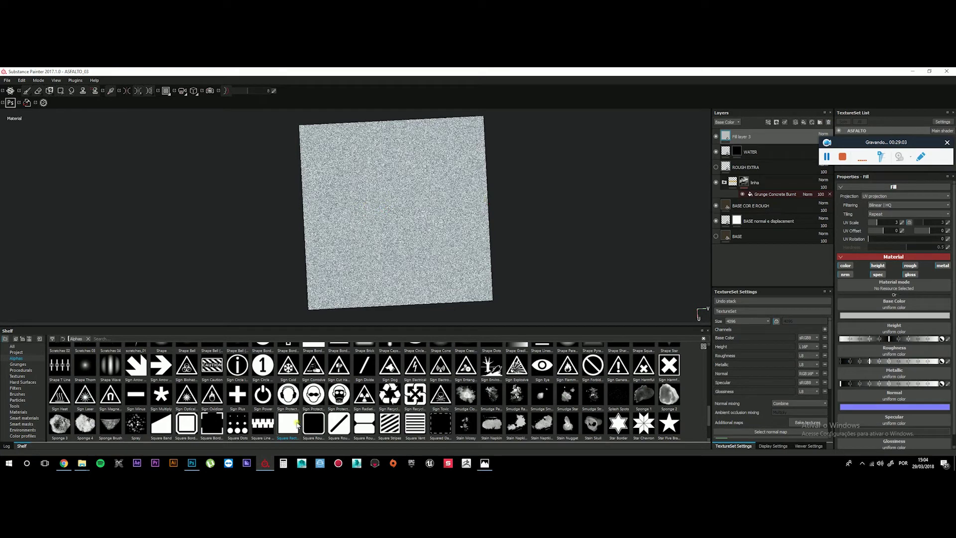
pyautogui.scroll(-2, 299, 423)
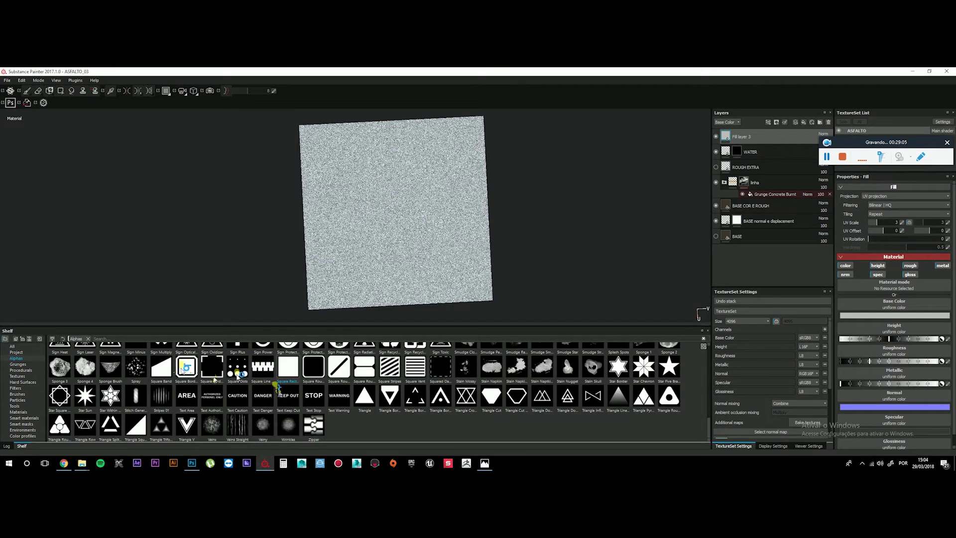
pyautogui.scroll(5, 304, 398)
pyautogui.scroll(-2, 308, 398)
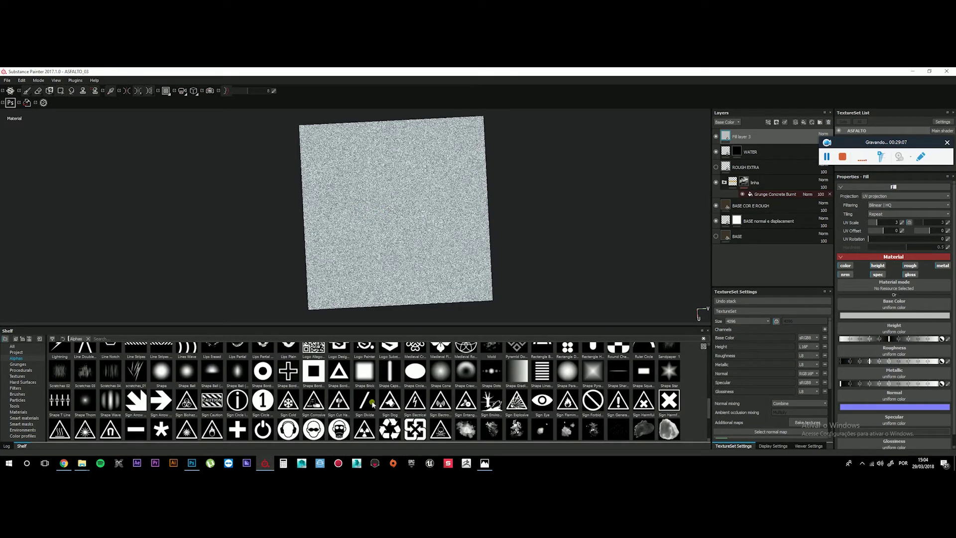
pyautogui.moveTo(364, 372); pyautogui.dragTo(378, 335)
pyautogui.moveTo(349, 267); pyautogui.dragTo(366, 372)
pyautogui.moveTo(360, 369); pyautogui.dragTo(368, 329)
# Add a black mask to the new fill layer and load the Shape Brick alpha into an enlarged brush
pyautogui.moveTo(678, 185); pyautogui.dragTo(761, 132)
pyautogui.click(777, 123)
pyautogui.click(790, 135)
pyautogui.keyDown('ctrl'); pyautogui.moveTo(337, 211); pyautogui.dragTo(365, 211, button='right'); pyautogui.keyUp('ctrl')
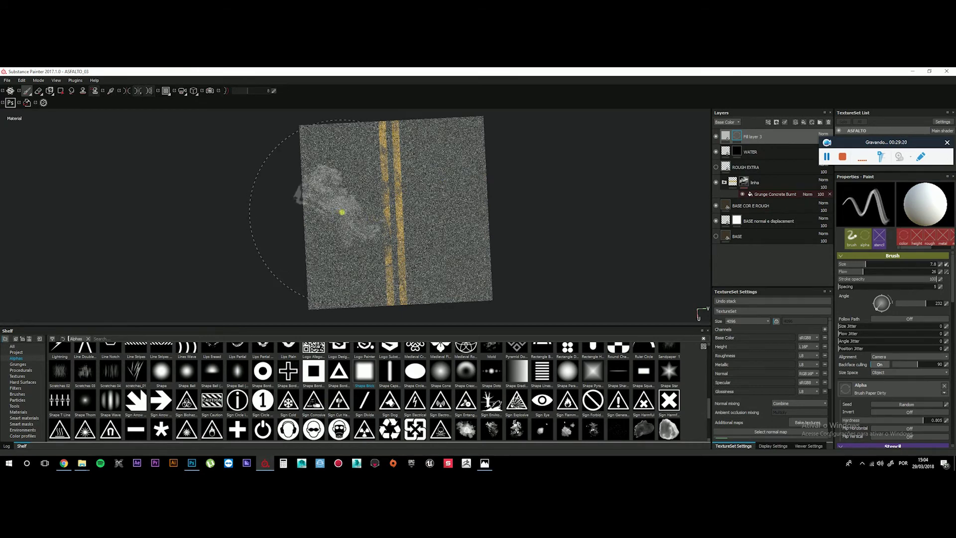
pyautogui.click(369, 377)
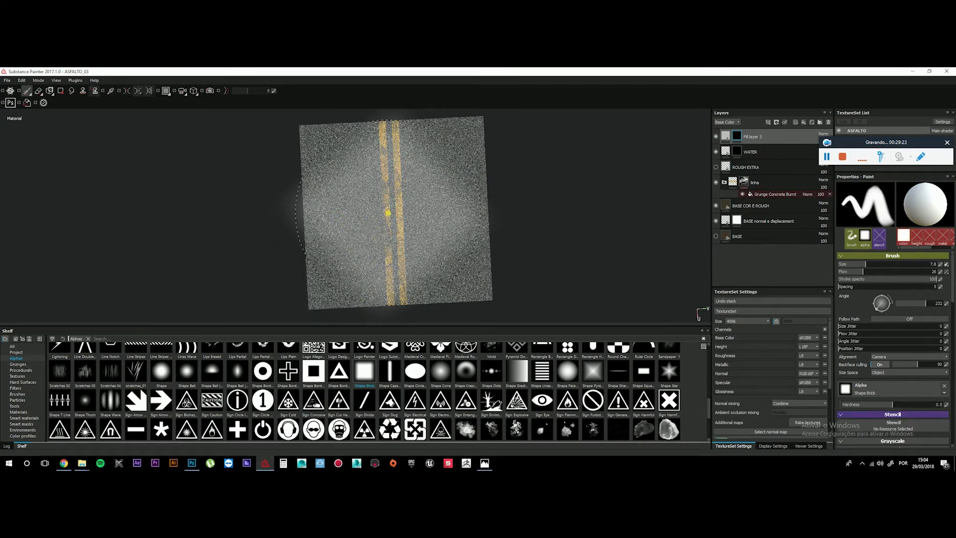
# Return to the 3D view and reduce the brush size to about 3.4 to fit the lane beside the center line
pyautogui.press('F1')
pyautogui.press('F3')
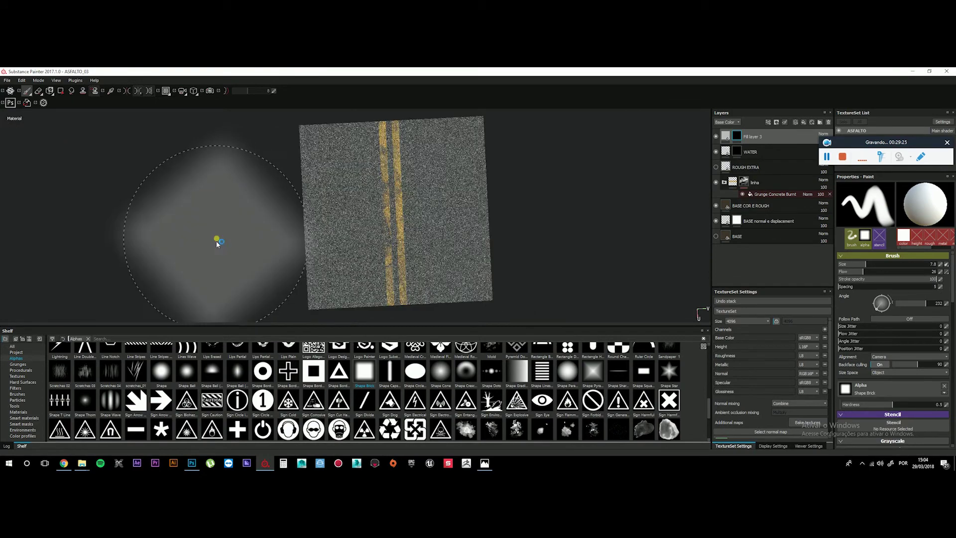
pyautogui.press('F2')
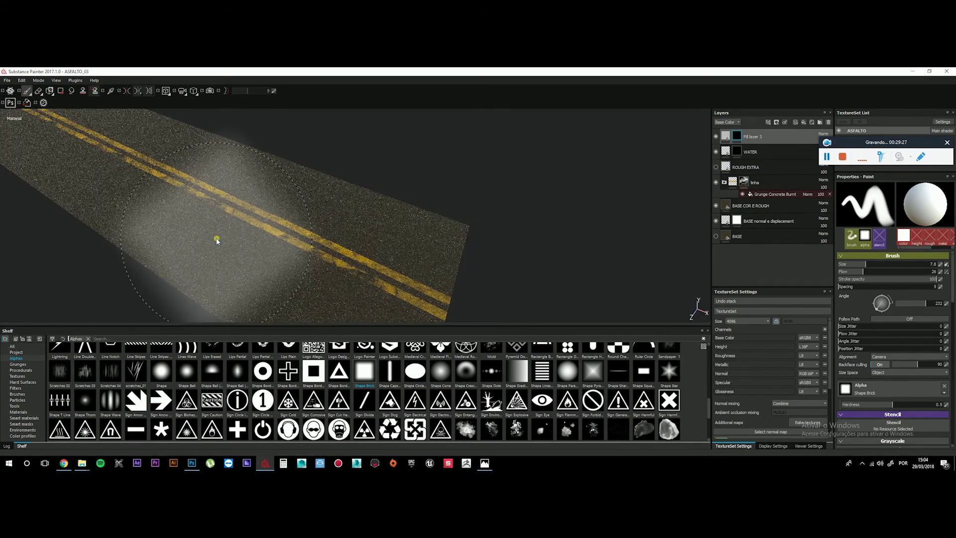
pyautogui.keyDown('alt'); pyautogui.moveTo(359, 237); pyautogui.dragTo(323, 225); pyautogui.keyUp('alt')
pyautogui.keyDown('alt'); pyautogui.moveTo(322, 225); pyautogui.dragTo(376, 231, button='middle'); pyautogui.keyUp('alt')
pyautogui.keyDown('ctrl'); pyautogui.moveTo(356, 231); pyautogui.dragTo(336, 223, button='right'); pyautogui.keyUp('ctrl')
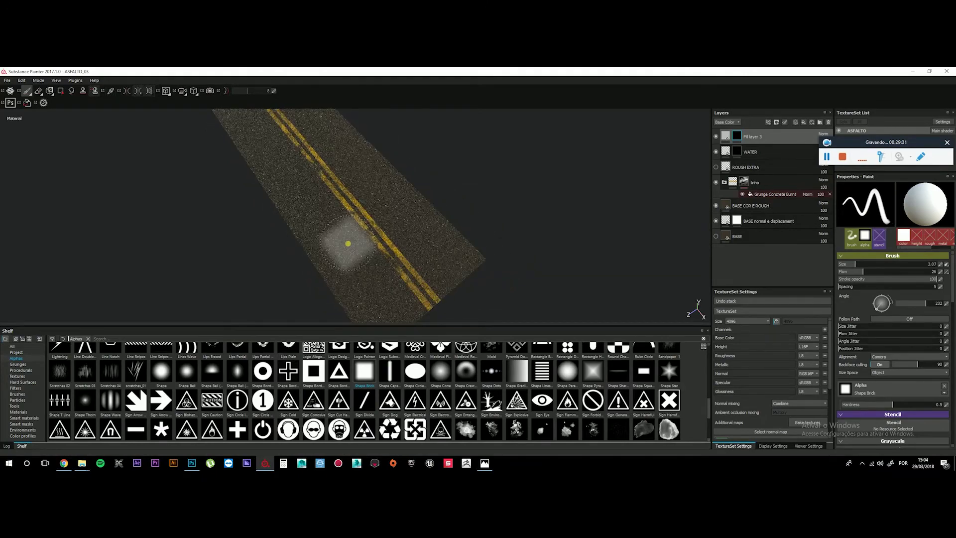
pyautogui.scroll(3, 344, 244)
pyautogui.scroll(2, 341, 246)
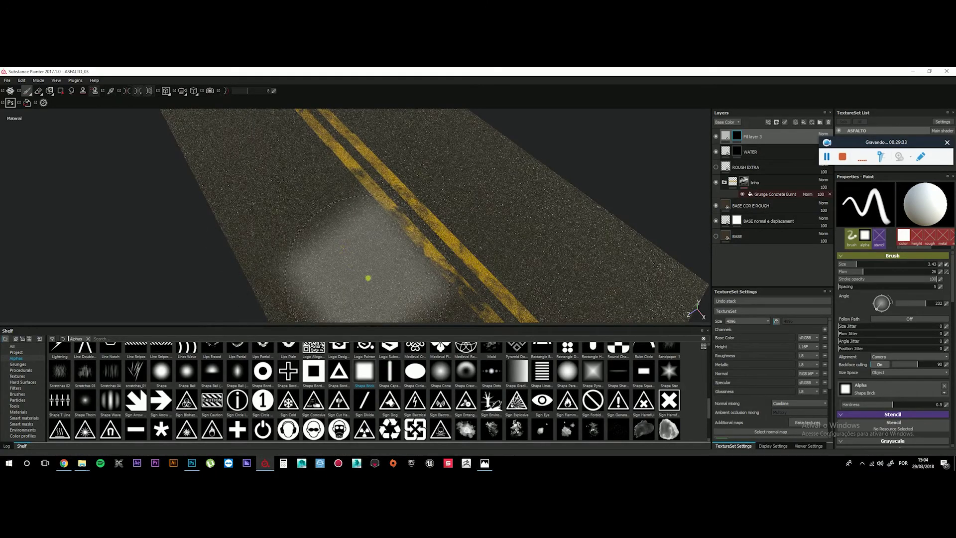
pyautogui.keyDown('alt'); pyautogui.moveTo(365, 278); pyautogui.dragTo(320, 194, button='middle'); pyautogui.keyUp('alt')
# Raise the brush flow, set the angle to 231 and hardness to 0.69, and stamp a square patch beside the double yellow line
pyautogui.keyDown('ctrl'); pyautogui.moveTo(331, 239); pyautogui.dragTo(330, 232); pyautogui.keyUp('ctrl')
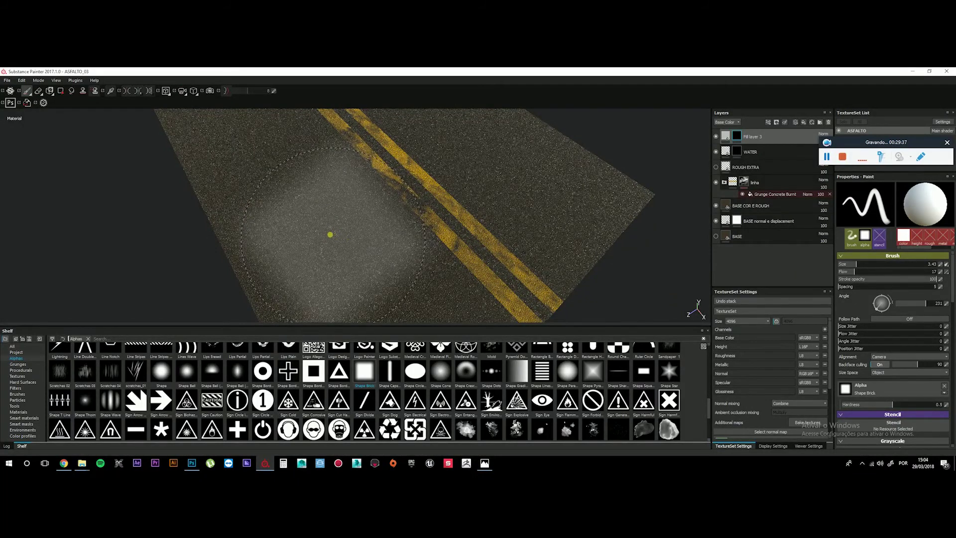
pyautogui.keyDown('ctrl'); pyautogui.moveTo(348, 233); pyautogui.dragTo(459, 233); pyautogui.keyUp('ctrl')
pyautogui.keyDown('ctrl'); pyautogui.moveTo(341, 243); pyautogui.dragTo(336, 242, button='right'); pyautogui.keyUp('ctrl')
pyautogui.scroll(-1, 896, 388)
pyautogui.moveTo(902, 382); pyautogui.dragTo(908, 382)
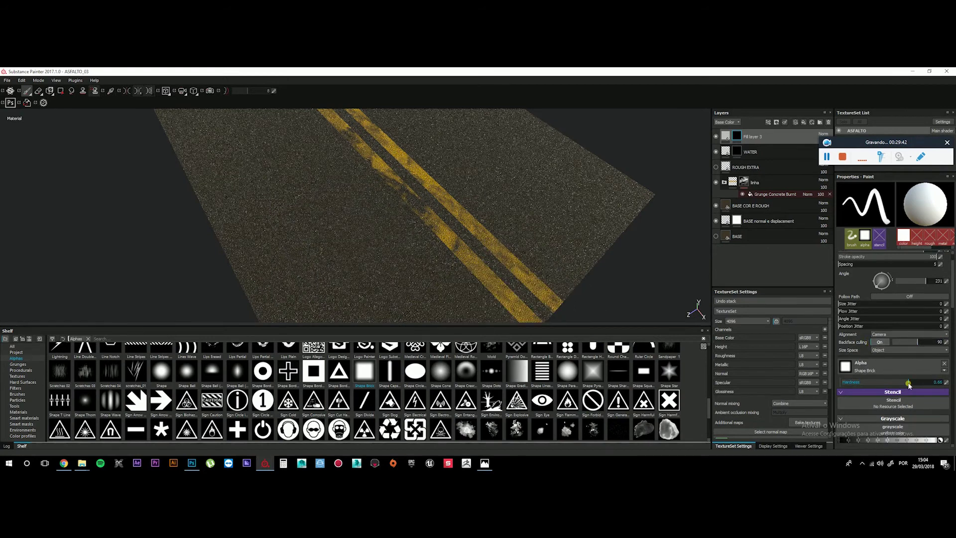
pyautogui.keyDown('ctrl'); pyautogui.moveTo(336, 249); pyautogui.dragTo(339, 252); pyautogui.keyUp('ctrl')
pyautogui.click(341, 251)
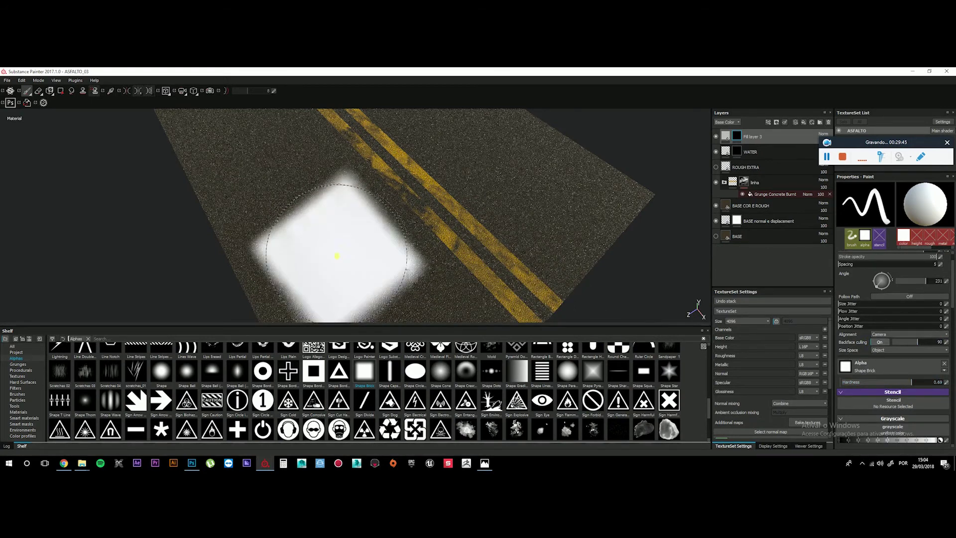
# Select the patch fill layer's material and raise its height slightly above the midpoint
pyautogui.moveTo(476, 276)
pyautogui.keyDown('alt'); pyautogui.mouseDown()
pyautogui.moveTo(366, 231)
pyautogui.moveTo(401, 203)
pyautogui.moveTo(552, 228)
pyautogui.moveTo(453, 225)
pyautogui.moveTo(512, 239)
pyautogui.moveTo(679, 139)
pyautogui.moveTo(416, 230)
pyautogui.moveTo(573, 189)
pyautogui.mouseUp(); pyautogui.keyUp('alt')
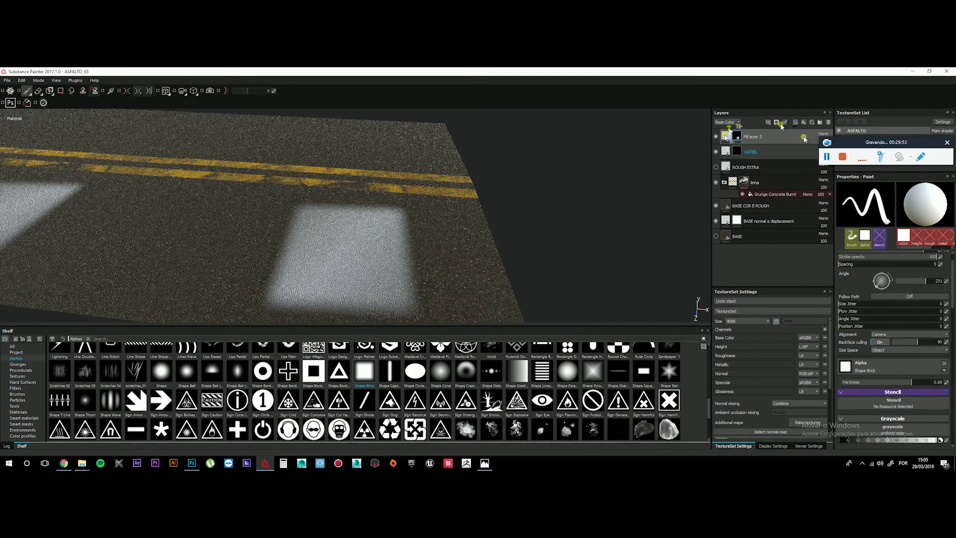
pyautogui.click(803, 137)
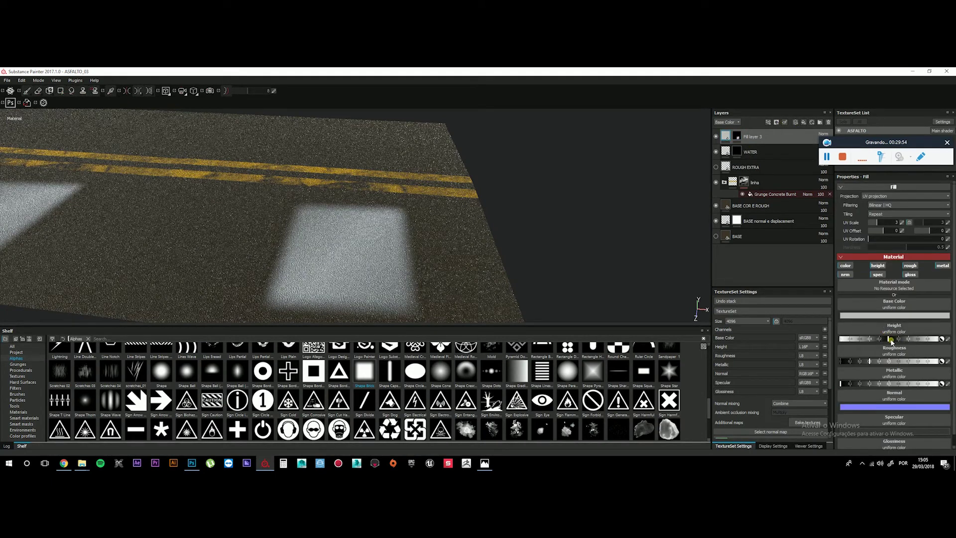
pyautogui.moveTo(899, 340); pyautogui.dragTo(900, 345)
# Limit the patch fill layer's channels to color, height and normal, disabling roughness, metallic, specular and glossiness
pyautogui.click(878, 275)
pyautogui.click(844, 274)
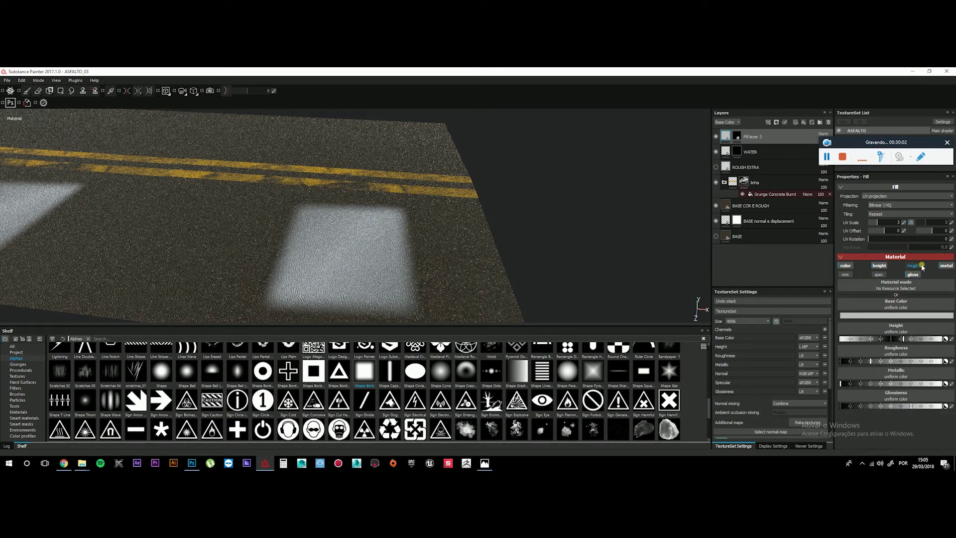
pyautogui.click(945, 265)
pyautogui.click(913, 265)
pyautogui.click(844, 275)
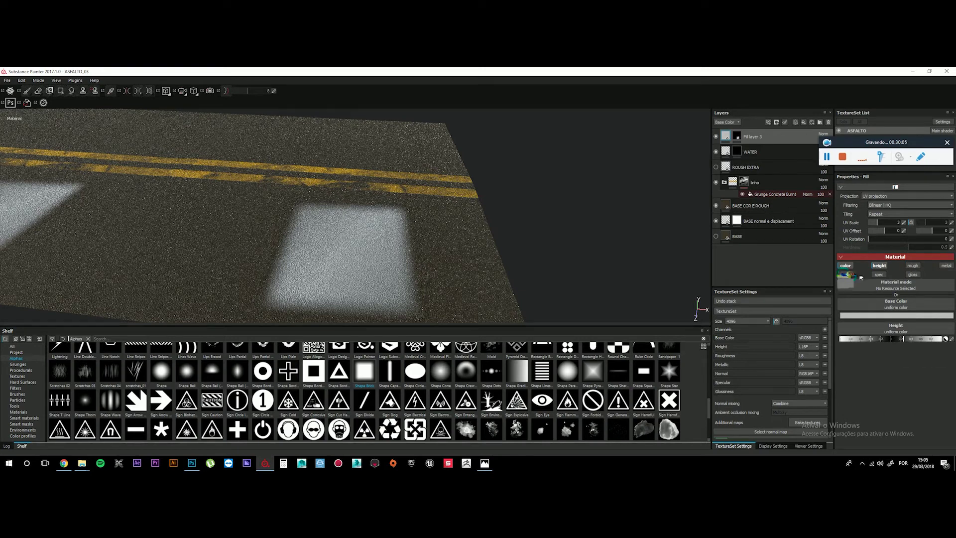
pyautogui.click(849, 266)
pyautogui.click(846, 266)
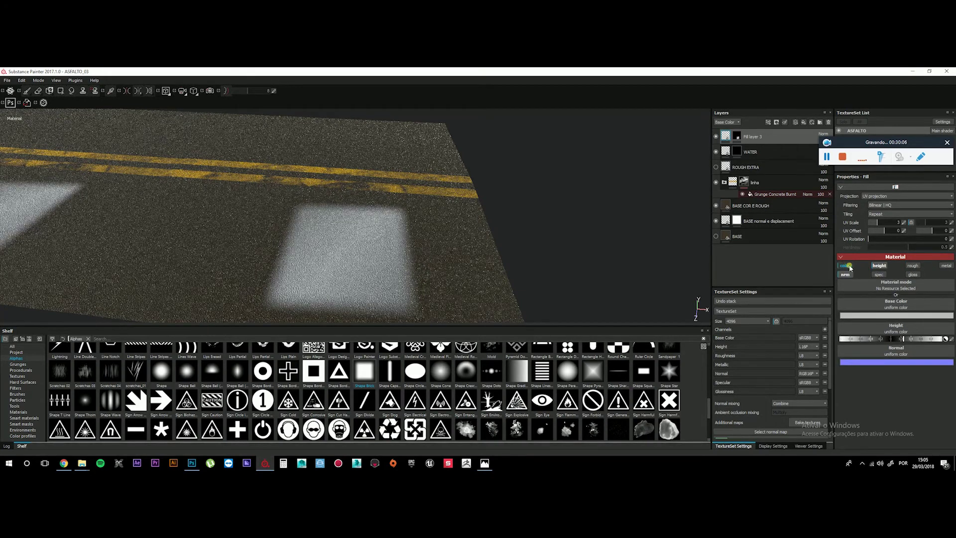
# Darken the patch's base color to a 0.024 grey, and re-enable its roughness channel with a slightly higher value
pyautogui.click(881, 317)
pyautogui.moveTo(864, 333); pyautogui.dragTo(799, 346)
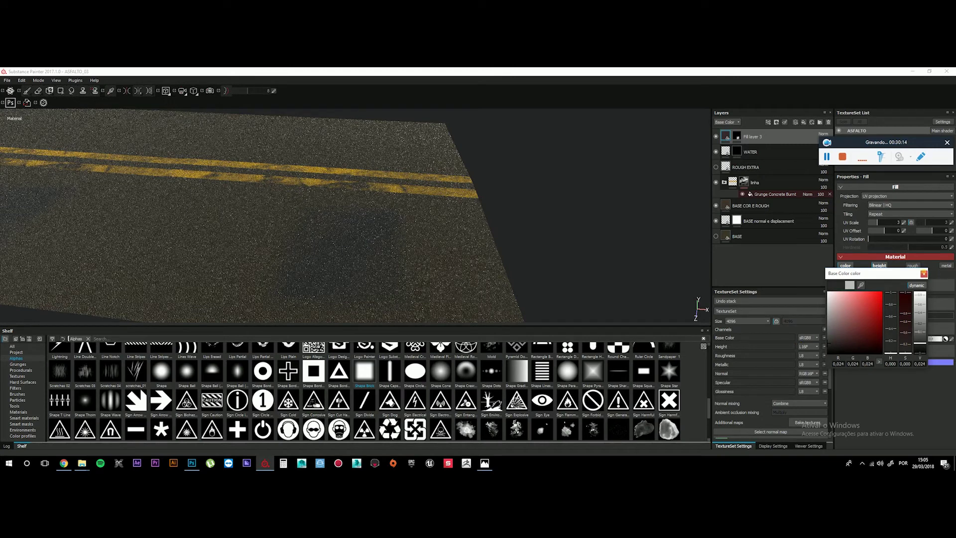
pyautogui.click(923, 273)
pyautogui.click(913, 266)
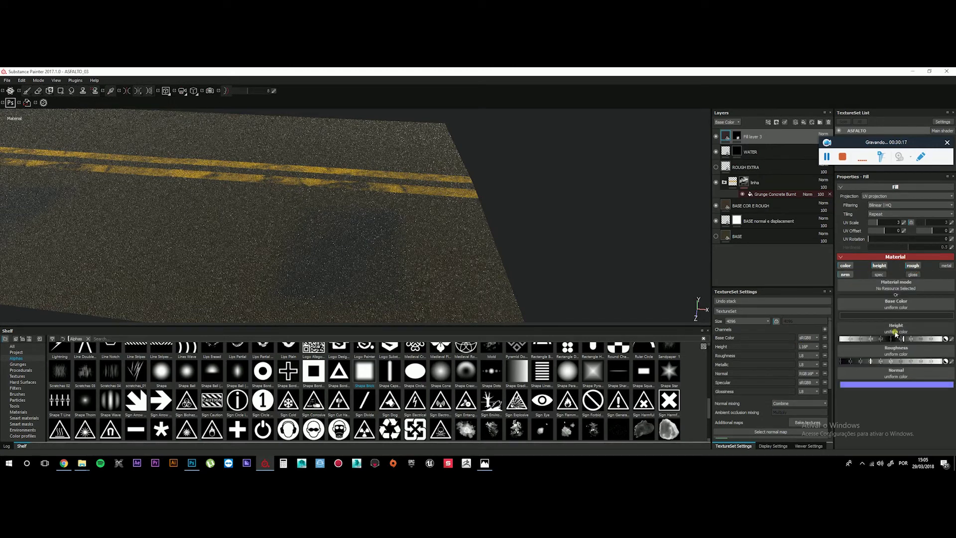
pyautogui.moveTo(881, 359)
pyautogui.mouseDown()
pyautogui.moveTo(871, 364)
pyautogui.moveTo(881, 371)
pyautogui.mouseUp()
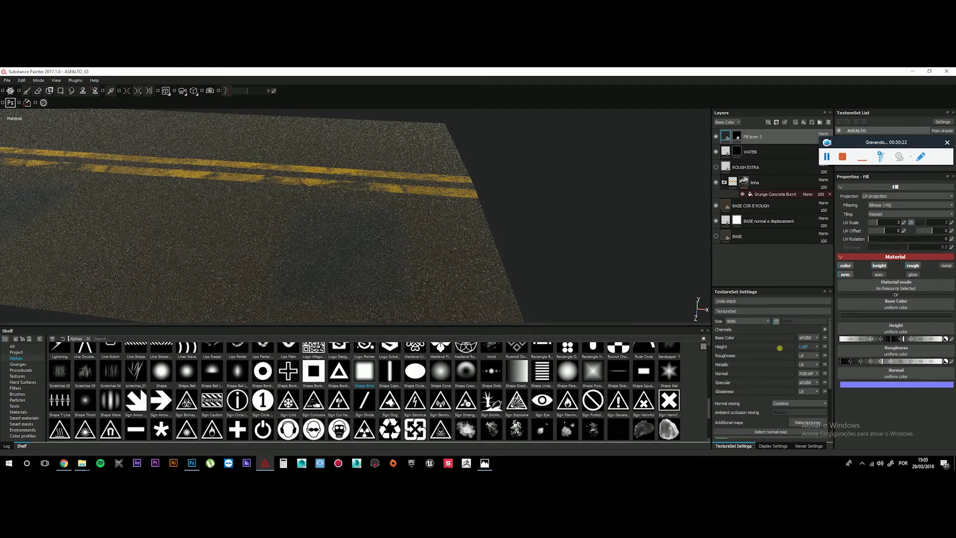
# Toggle BASE COR E ROUGH off and on and hide BASE normal e displacement to inspect the patch's relief
pyautogui.keyDown('alt'); pyautogui.moveTo(386, 231); pyautogui.dragTo(600, 201); pyautogui.keyUp('alt')
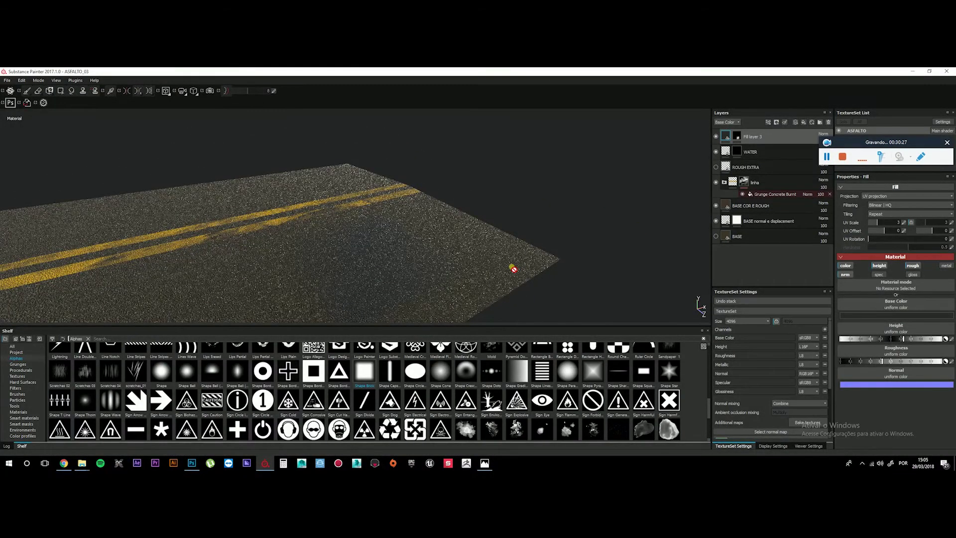
pyautogui.click(715, 205)
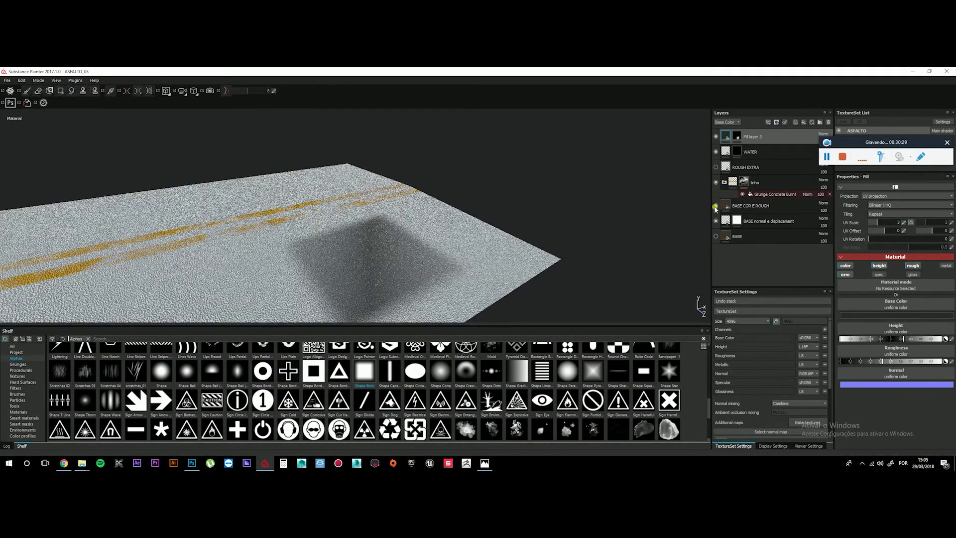
pyautogui.click(715, 206)
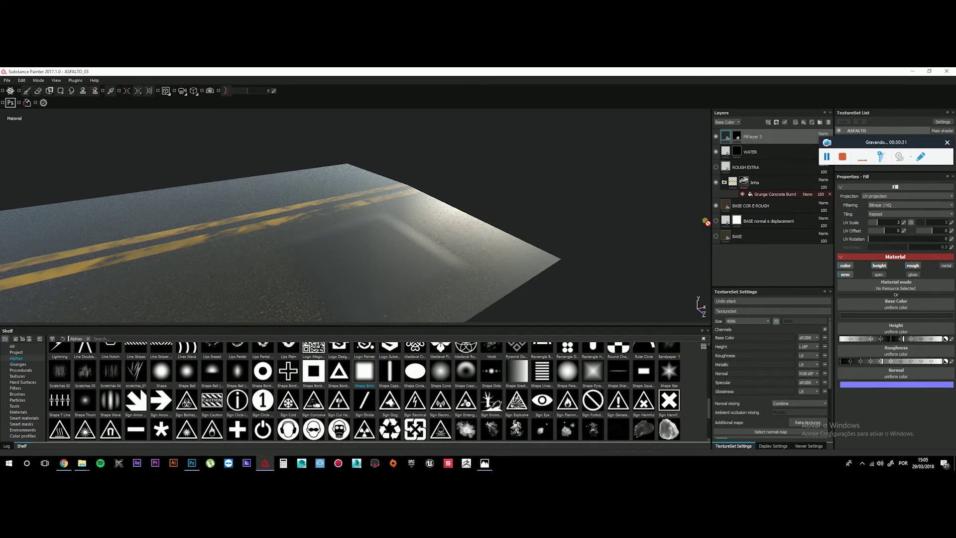
pyautogui.moveTo(385, 257)
pyautogui.keyDown('alt'); pyautogui.mouseDown()
pyautogui.moveTo(438, 236)
pyautogui.moveTo(437, 250)
pyautogui.moveTo(457, 260)
pyautogui.moveTo(559, 250)
pyautogui.moveTo(458, 273)
pyautogui.moveTo(388, 243)
pyautogui.moveTo(424, 249)
pyautogui.mouseUp(); pyautogui.keyUp('alt')
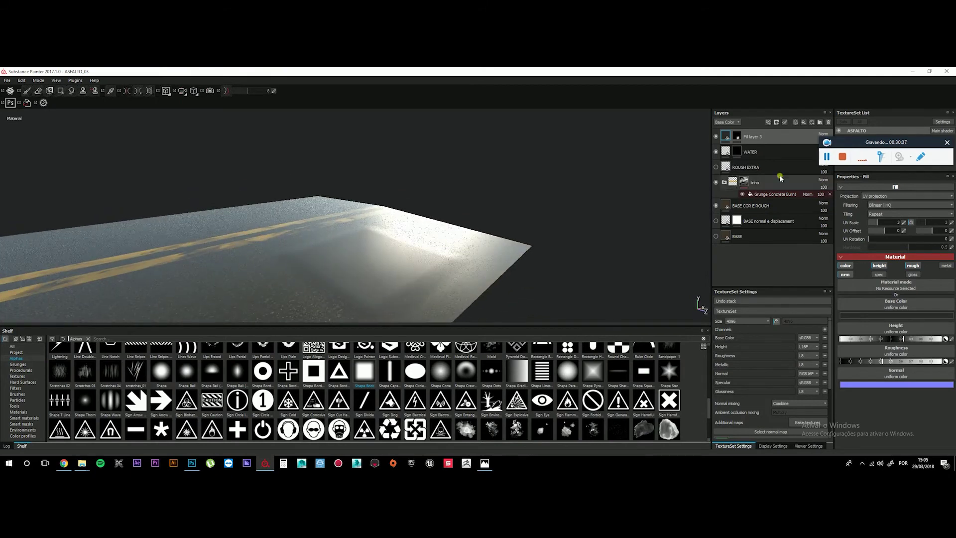
# Raise the patch fill layer's height further and show the BASE normal e displacement layer again
pyautogui.click(733, 136)
pyautogui.click(725, 136)
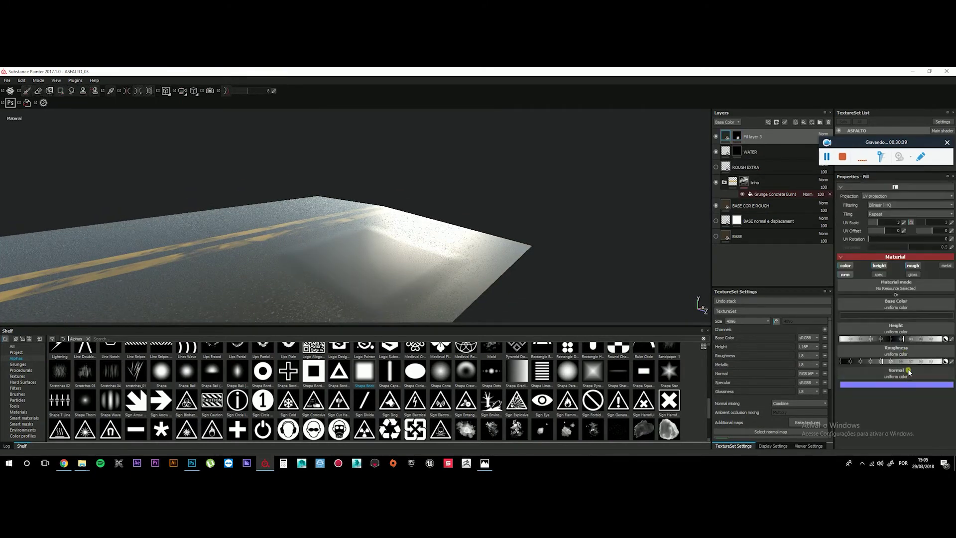
pyautogui.click(946, 338)
pyautogui.moveTo(914, 342)
pyautogui.mouseDown()
pyautogui.moveTo(952, 339)
pyautogui.moveTo(884, 349)
pyautogui.moveTo(909, 349)
pyautogui.mouseUp()
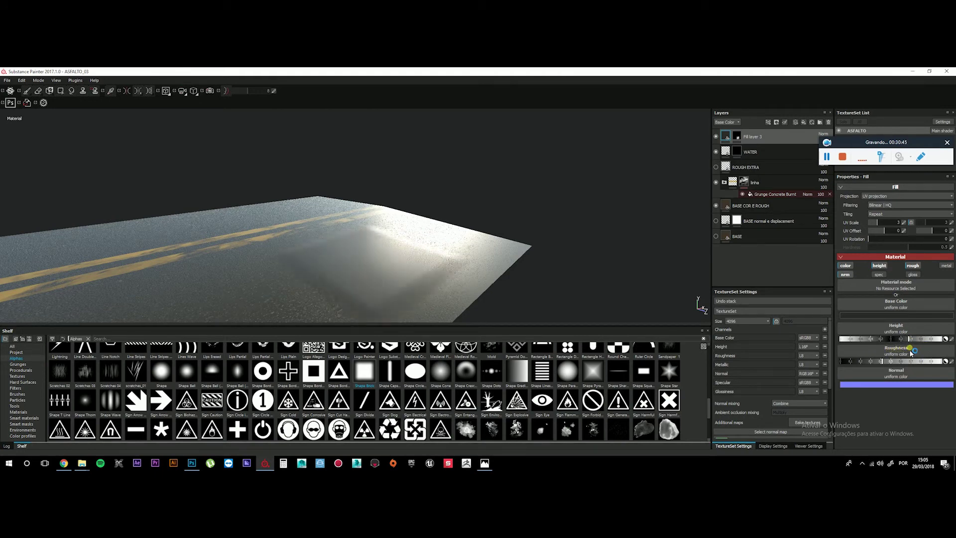
pyautogui.keyDown('alt'); pyautogui.moveTo(528, 262); pyautogui.dragTo(497, 207); pyautogui.keyUp('alt')
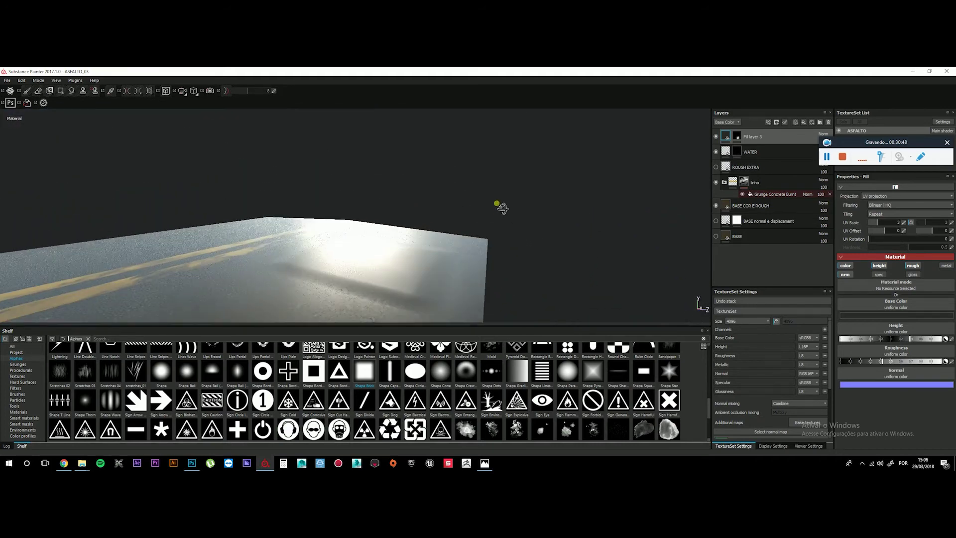
pyautogui.click(716, 222)
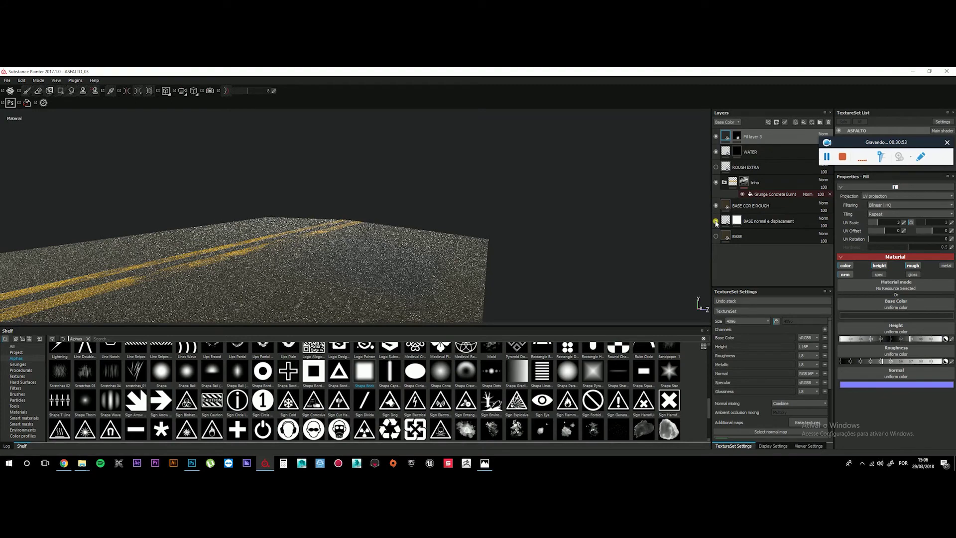
pyautogui.keyDown('alt'); pyautogui.moveTo(644, 185); pyautogui.dragTo(367, 237); pyautogui.keyUp('alt')
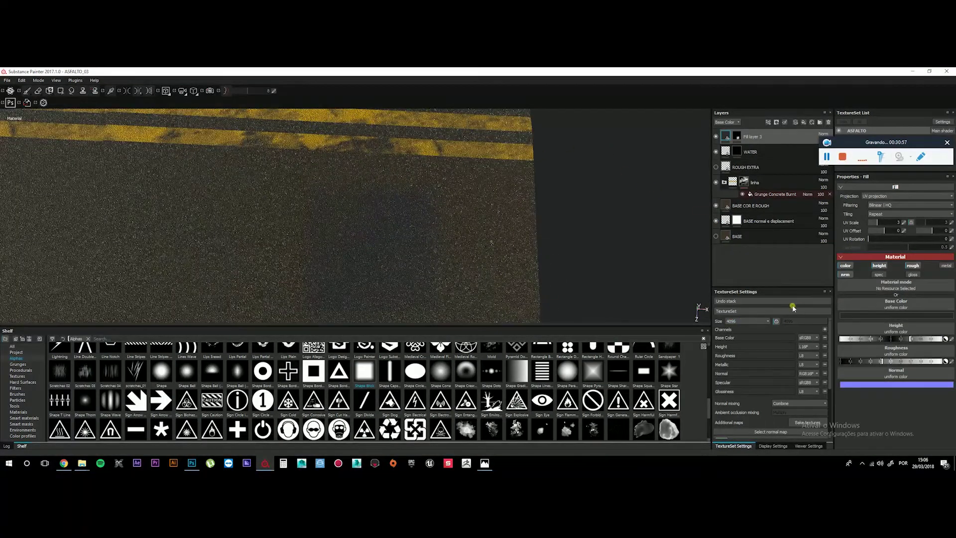
# Look through the texture set, display and viewer settings and the undo history for a way to view single channels
pyautogui.click(745, 301)
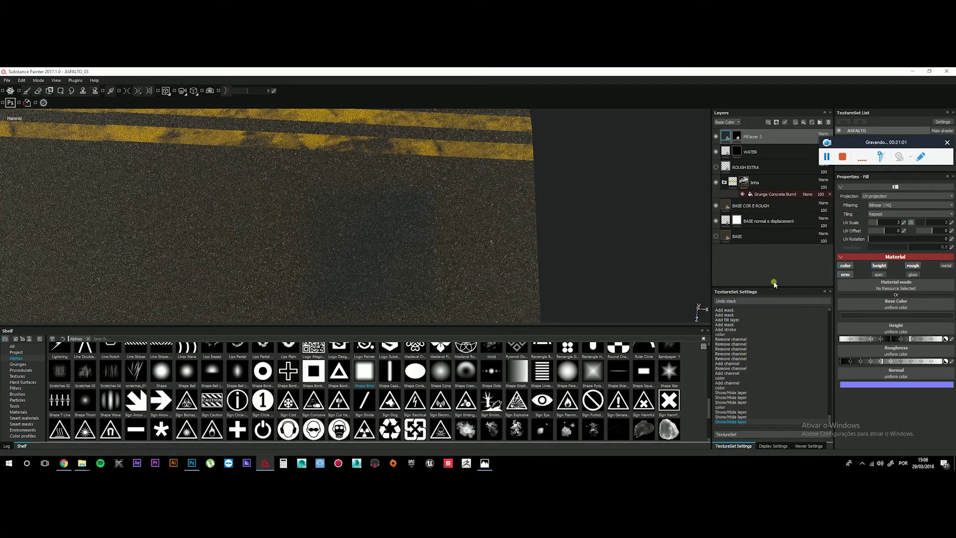
pyautogui.click(771, 445)
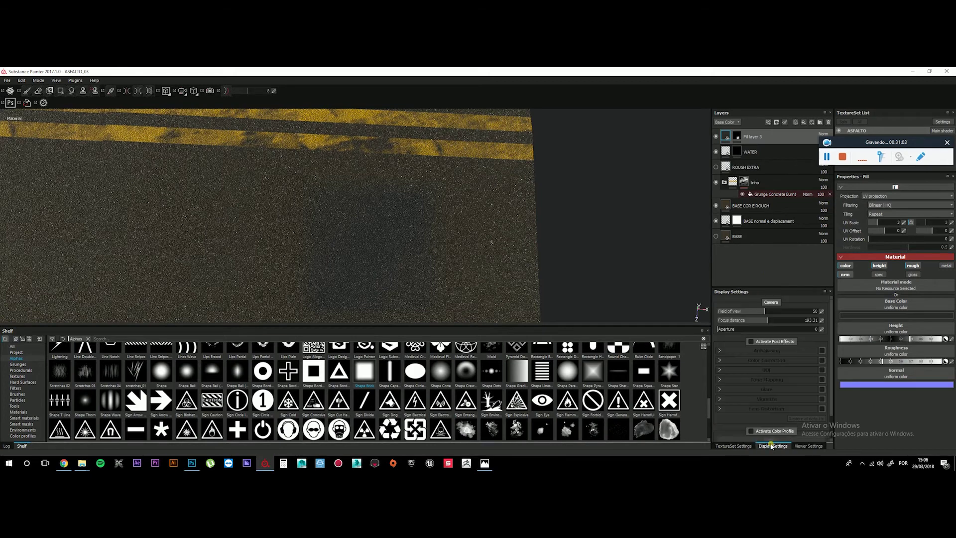
pyautogui.click(747, 445)
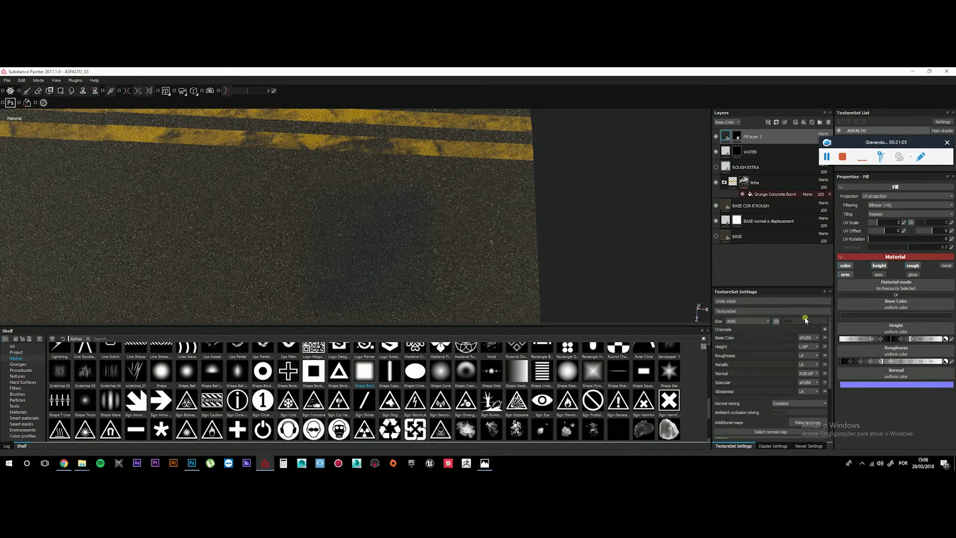
pyautogui.click(767, 447)
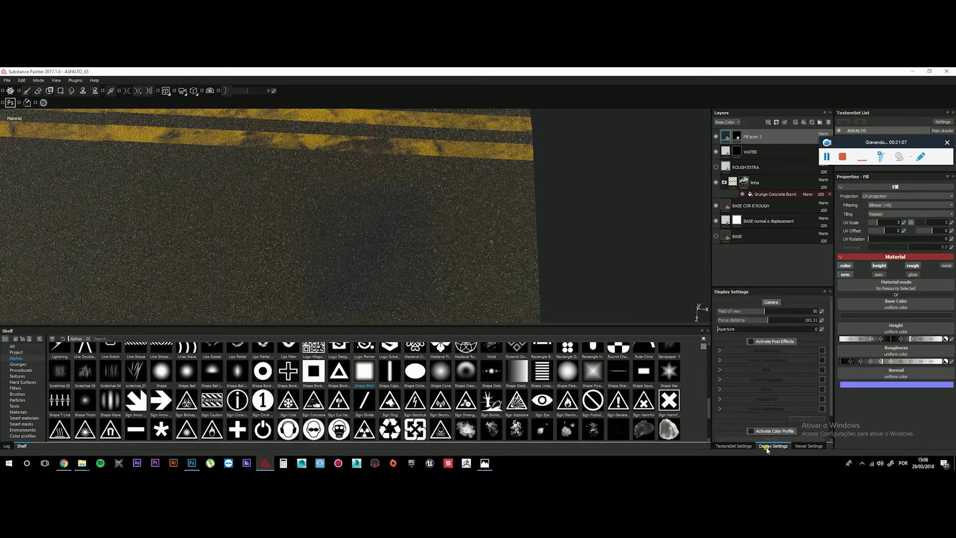
pyautogui.click(804, 446)
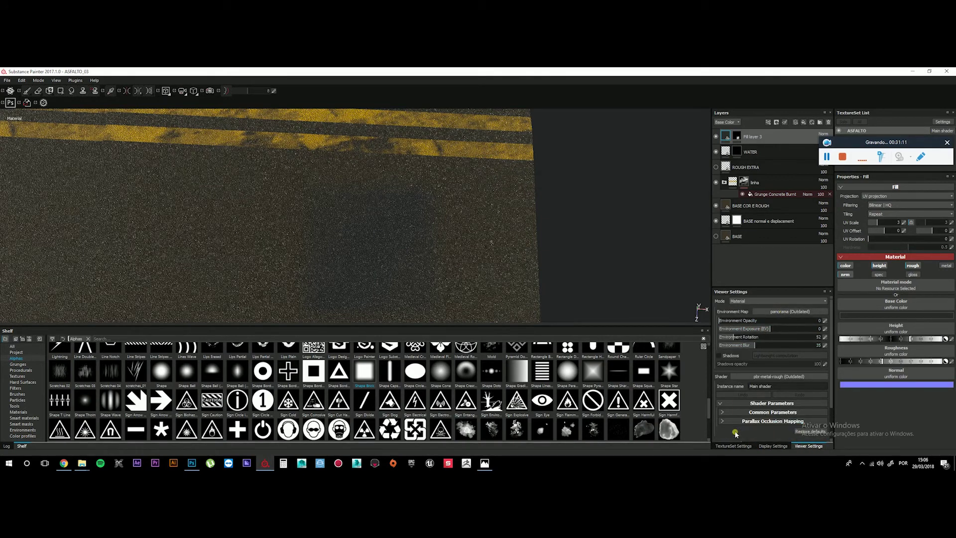
pyautogui.click(735, 446)
pyautogui.click(736, 301)
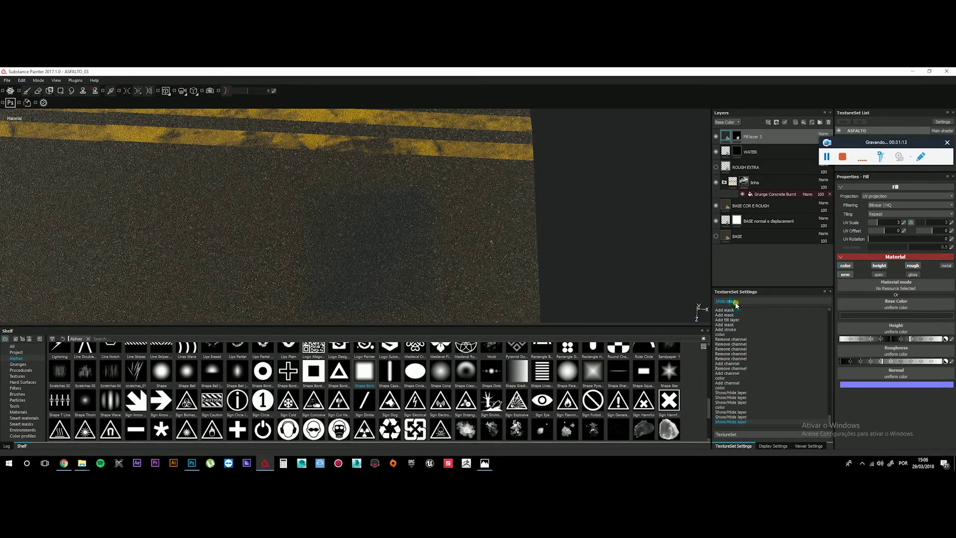
pyautogui.click(734, 434)
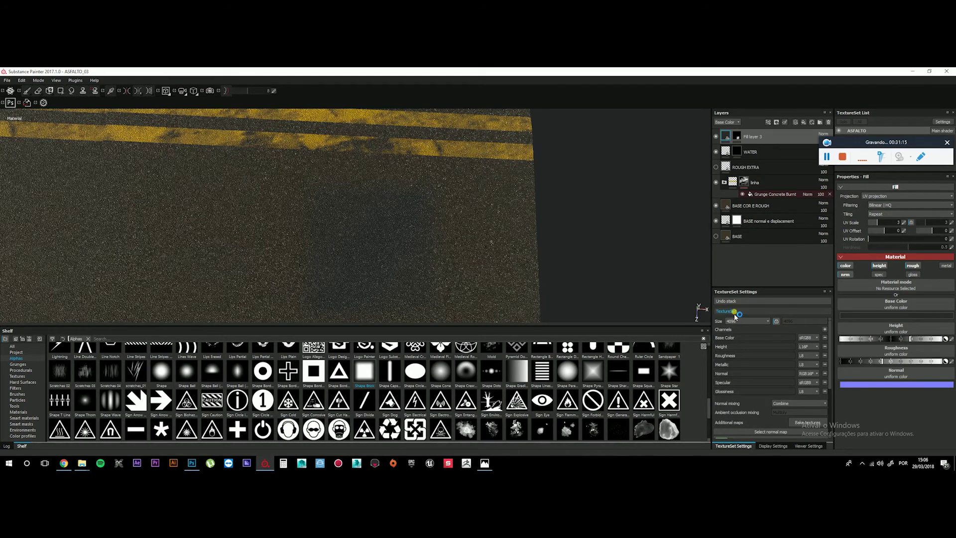
pyautogui.click(766, 445)
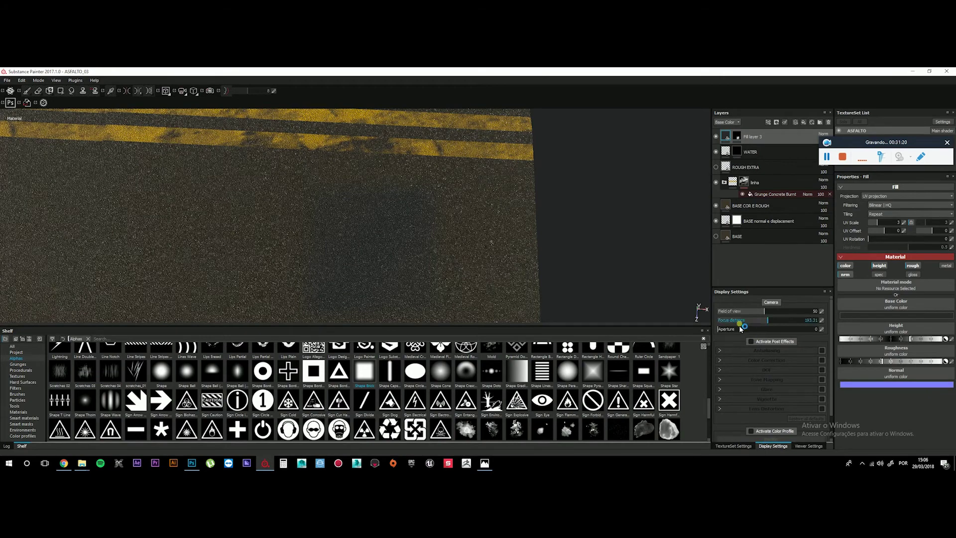
# Switch the viewer to Solo mode on the Height channel and inspect the square patches on the road
pyautogui.click(805, 446)
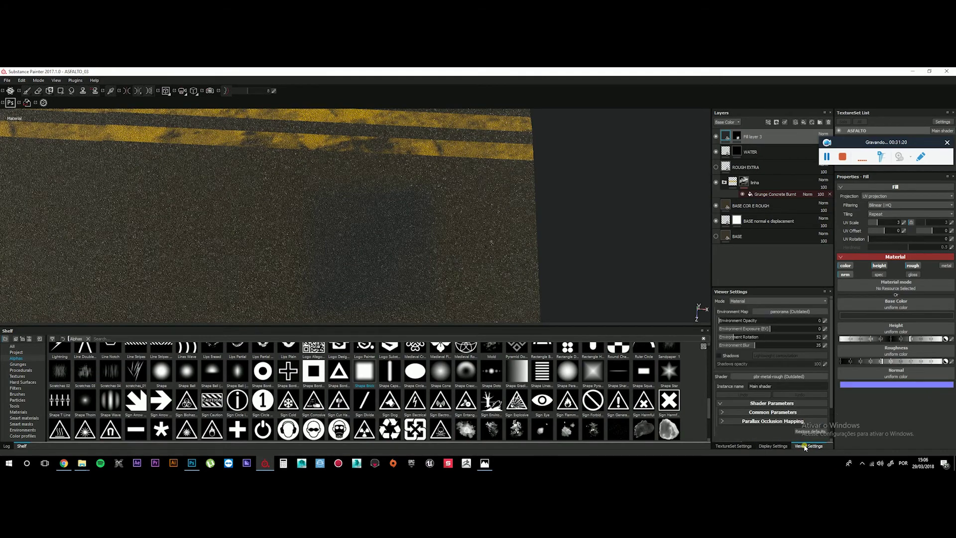
pyautogui.click(743, 301)
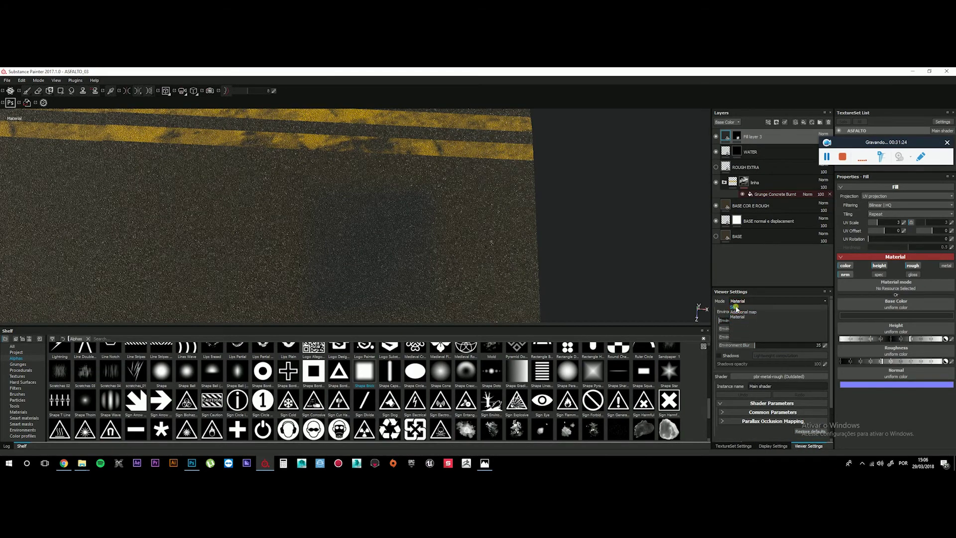
pyautogui.click(736, 308)
pyautogui.scroll(-5, 393, 227)
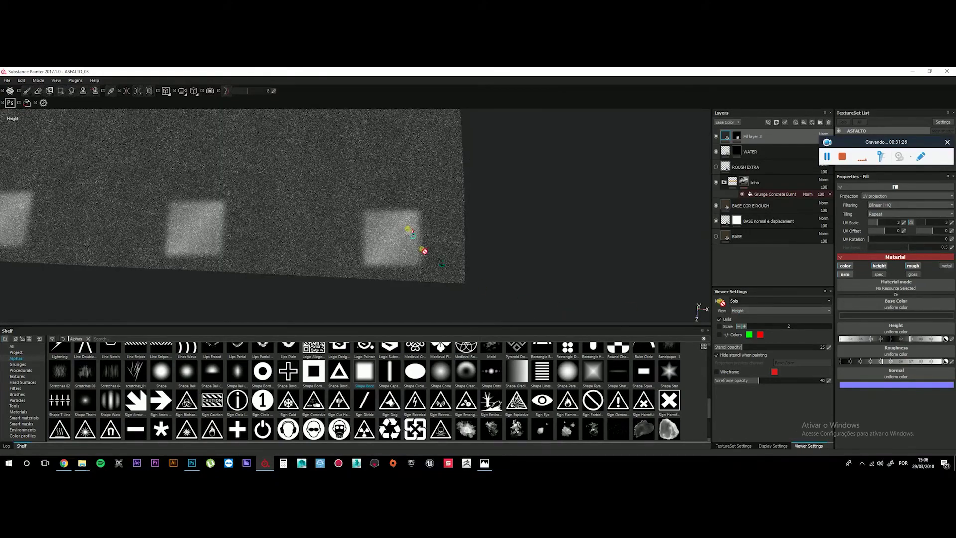
pyautogui.keyDown('alt'); pyautogui.moveTo(487, 245); pyautogui.dragTo(385, 230); pyautogui.keyUp('alt')
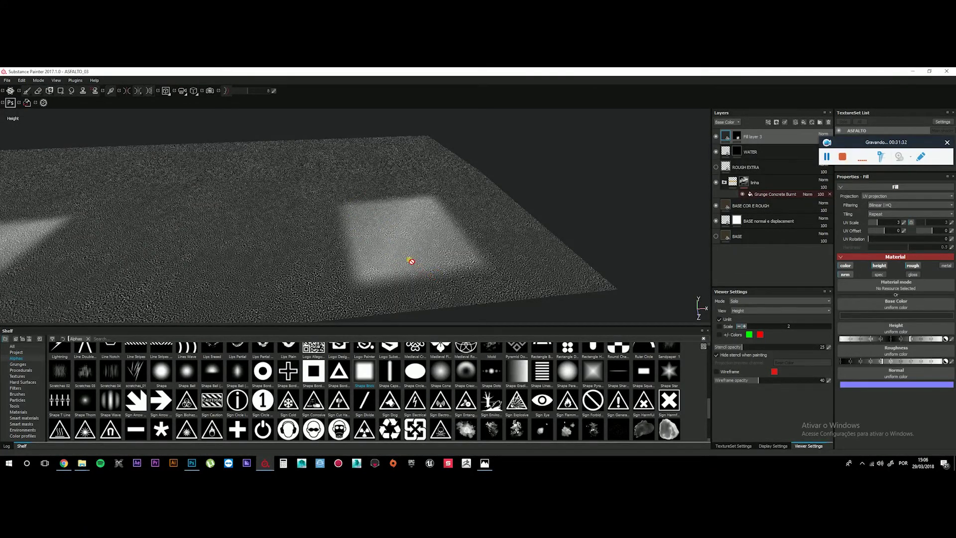
# Check the asphalt patch edges in the reference road photo and return to Substance Painter
pyautogui.click(484, 463)
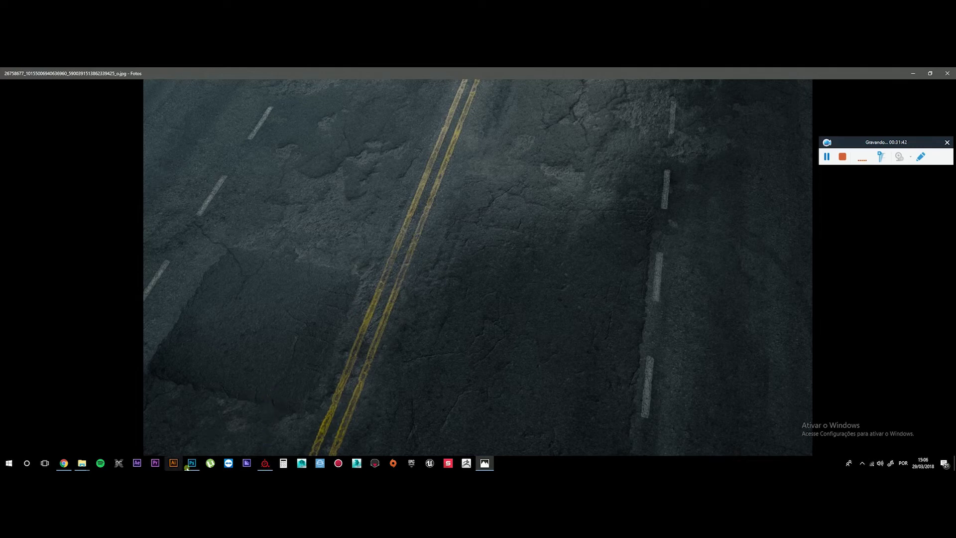
pyautogui.click(265, 462)
pyautogui.click(415, 372)
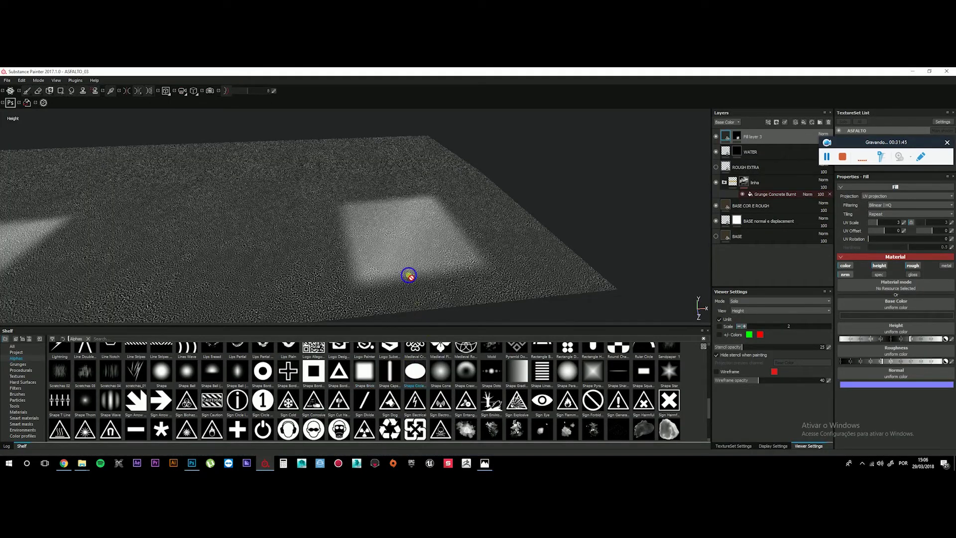
# Select the patch layer's mask, set the brush grayscale to black and load the Veins Straight alpha for eroding the patch edges
pyautogui.click(738, 136)
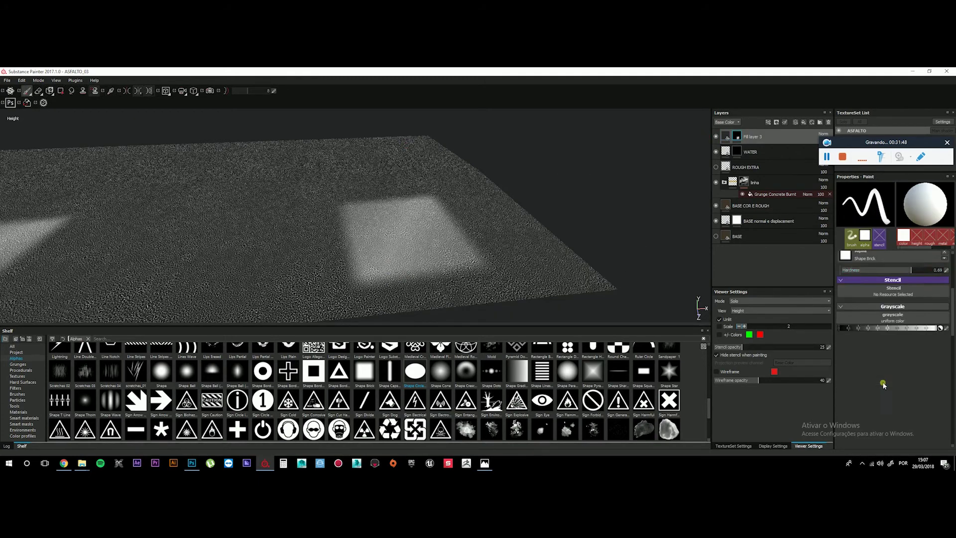
pyautogui.moveTo(877, 307); pyautogui.dragTo(840, 307)
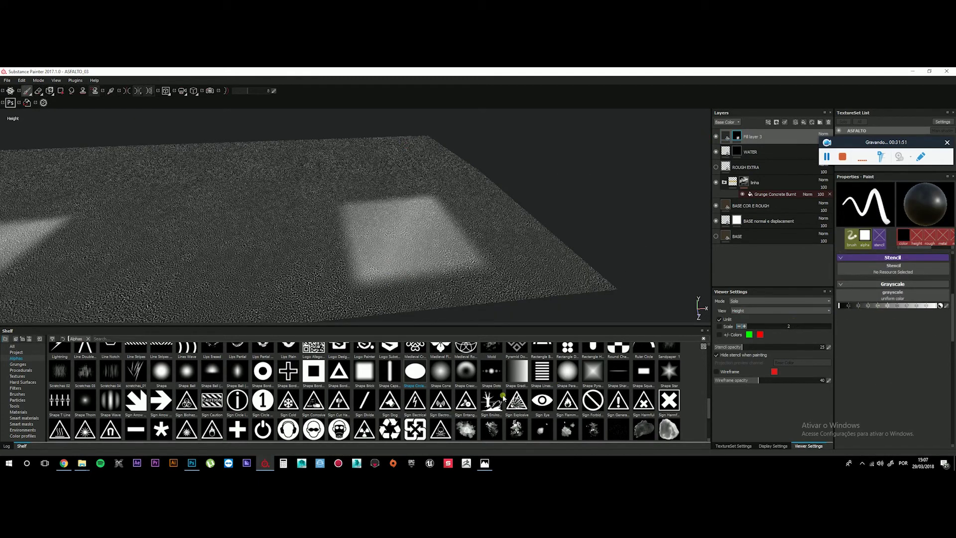
pyautogui.scroll(-3, 406, 412)
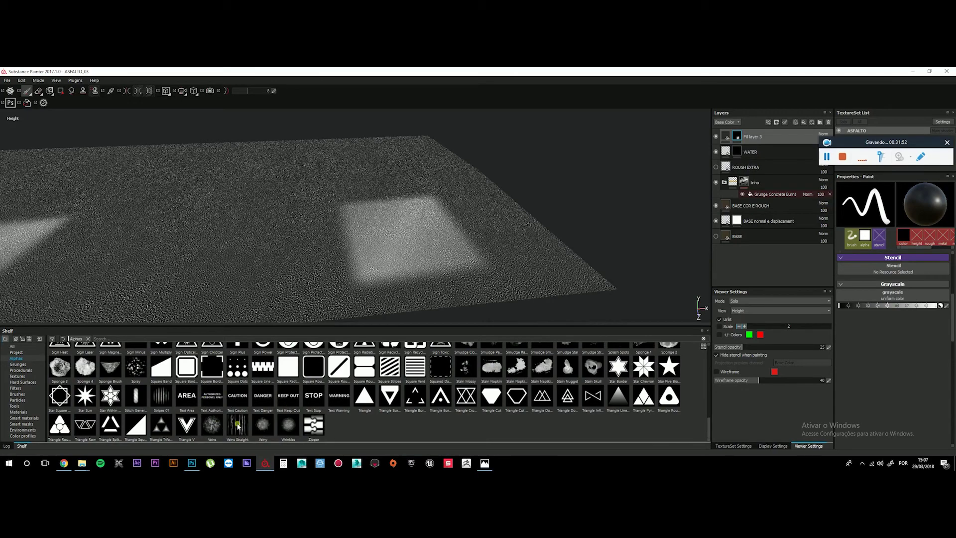
pyautogui.click(237, 426)
pyautogui.moveTo(279, 298)
pyautogui.keyDown('alt'); pyautogui.mouseDown()
pyautogui.moveTo(368, 269)
pyautogui.moveTo(386, 275)
pyautogui.moveTo(354, 259)
pyautogui.mouseUp(); pyautogui.keyUp('alt')
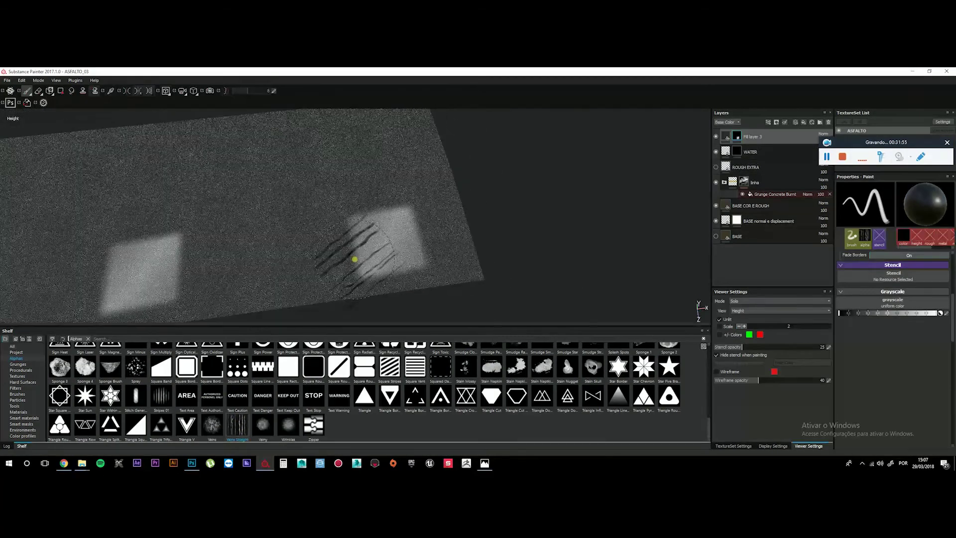
# Undo the Veins Straight erosion strokes painted across the patch's edge
pyautogui.scroll(8, 354, 259)
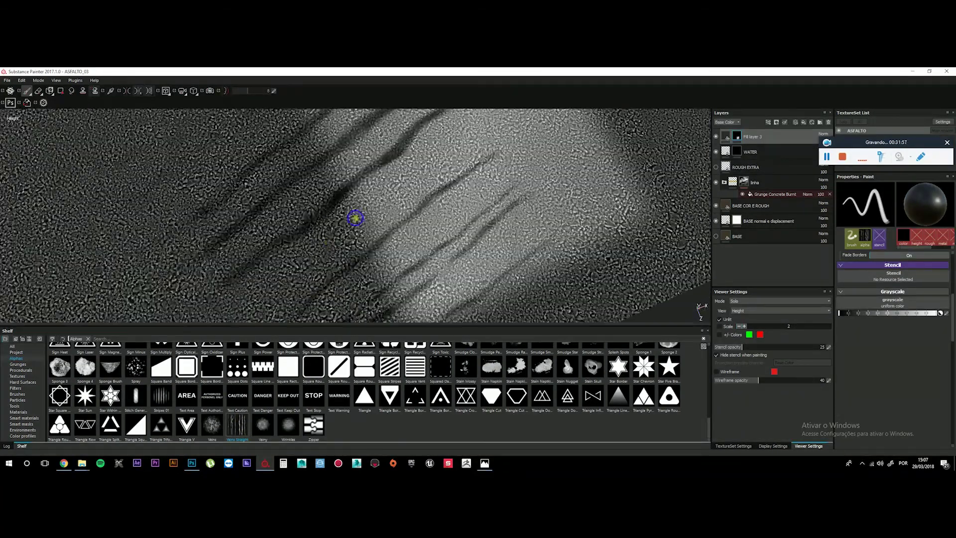
pyautogui.hotkey('ctrl', 'z')
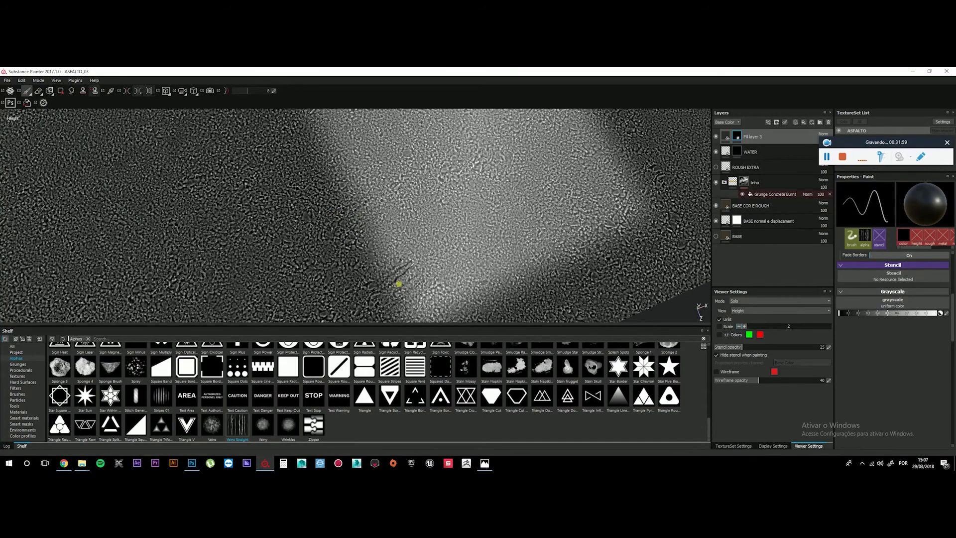
pyautogui.scroll(-6, 399, 284)
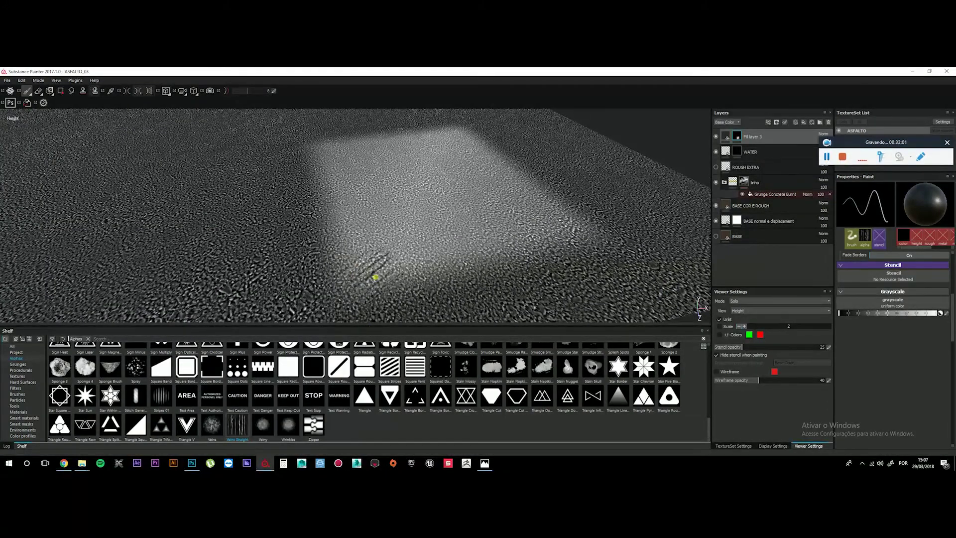
# Set the mask brush grayscale to white for Veins Straight strokes along the patch edge
pyautogui.scroll(5, 903, 344)
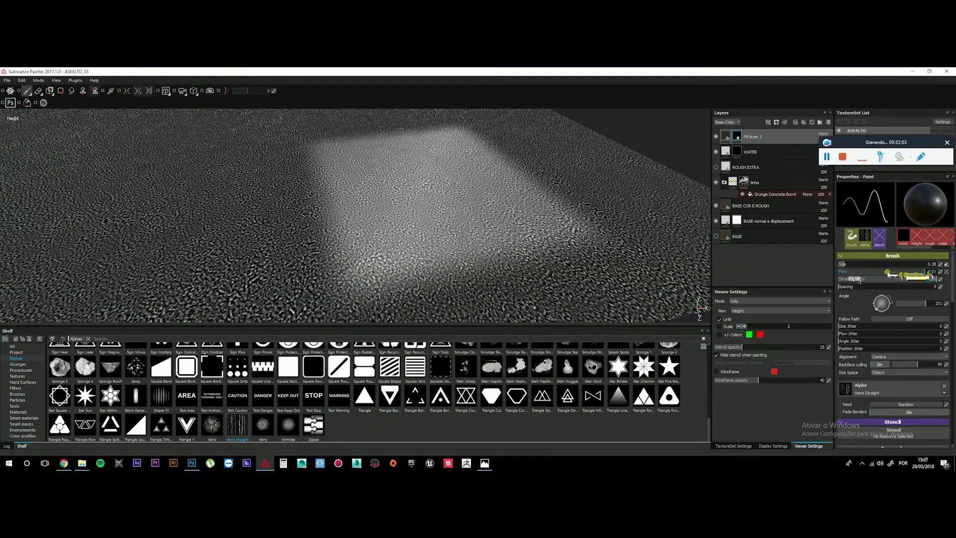
pyautogui.scroll(-5, 876, 309)
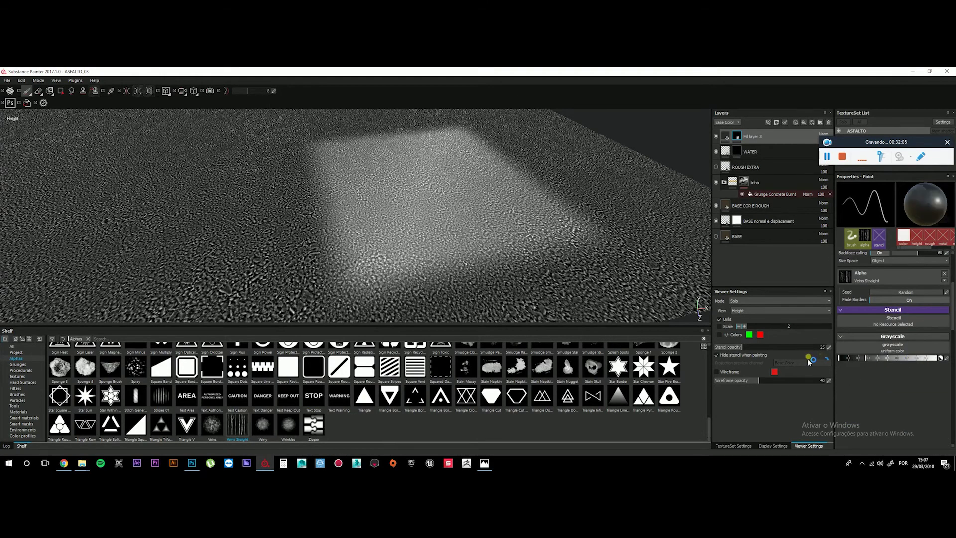
pyautogui.scroll(3, 444, 296)
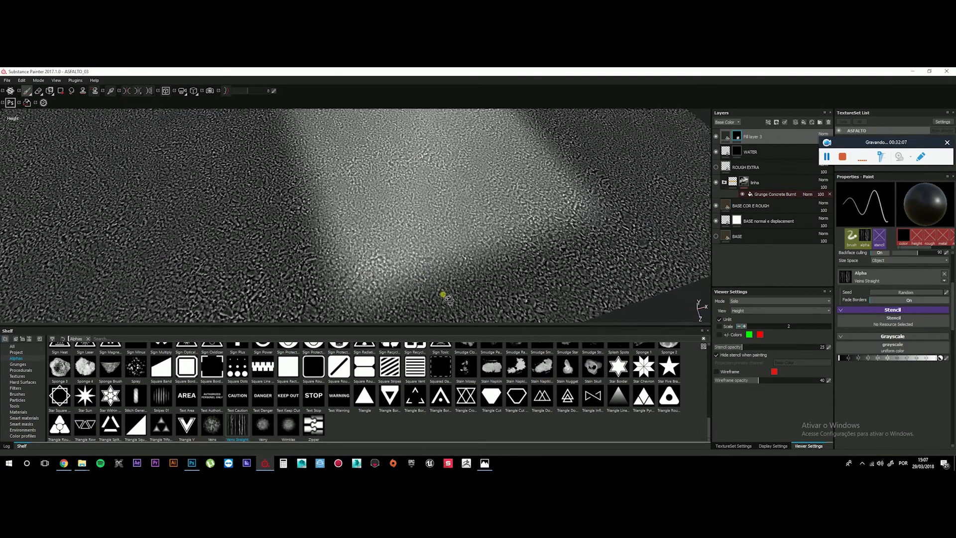
pyautogui.keyDown('alt'); pyautogui.moveTo(442, 294); pyautogui.dragTo(485, 286); pyautogui.keyUp('alt')
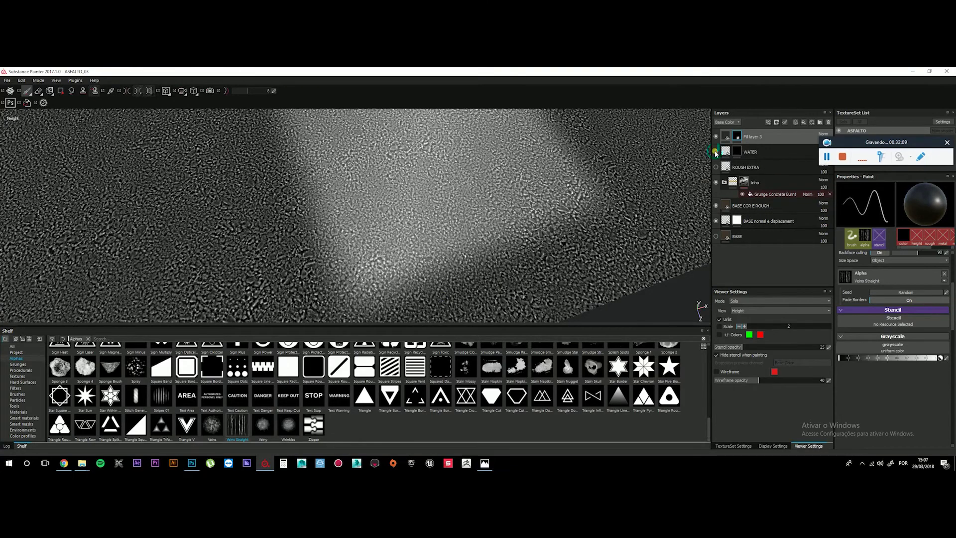
# Hide the BASE normal e displacement layer to inspect the vein strokes on the patch edge in the height view, and show it again
pyautogui.click(716, 221)
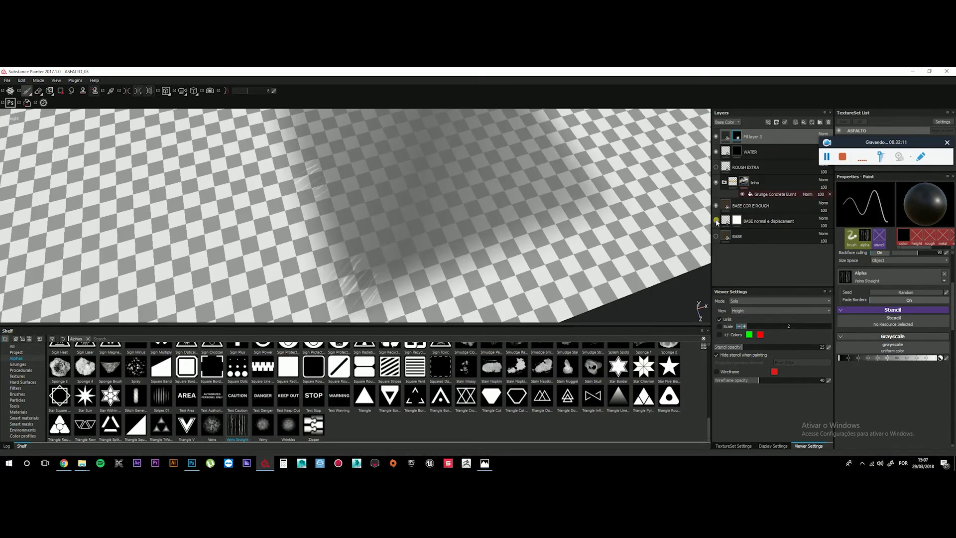
pyautogui.moveTo(313, 254)
pyautogui.keyDown('alt'); pyautogui.mouseDown()
pyautogui.moveTo(324, 246)
pyautogui.moveTo(371, 249)
pyautogui.moveTo(408, 285)
pyautogui.mouseUp(); pyautogui.keyUp('alt')
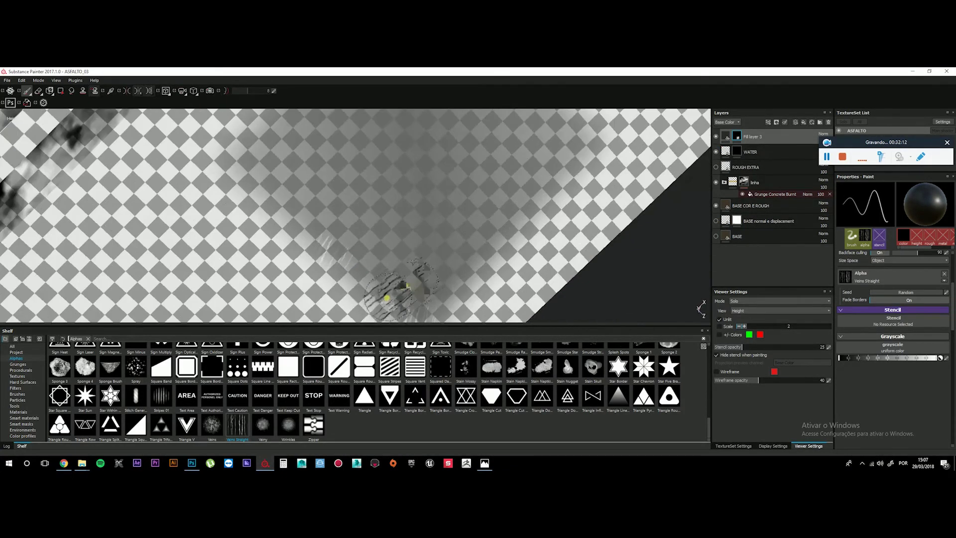
pyautogui.keyDown('alt'); pyautogui.moveTo(290, 260); pyautogui.dragTo(294, 195); pyautogui.keyUp('alt')
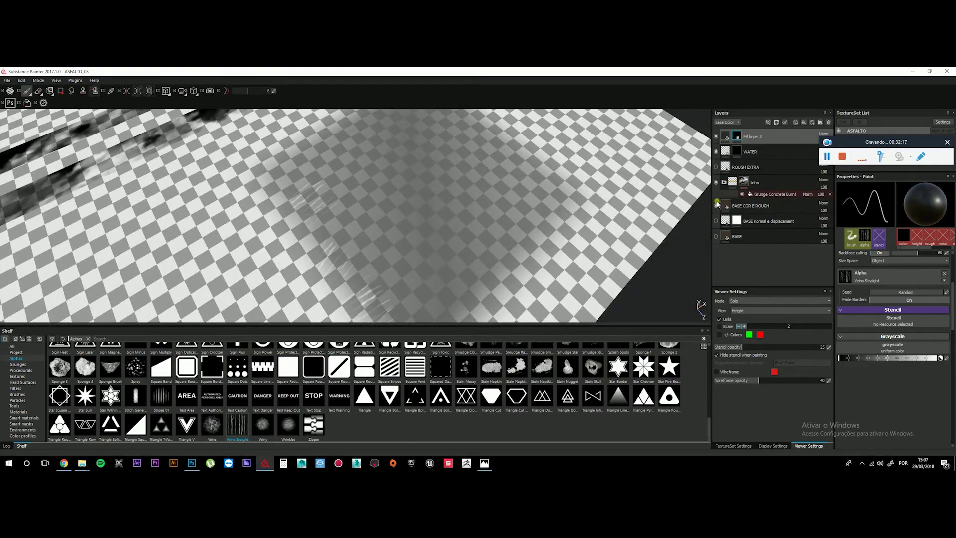
pyautogui.click(715, 167)
pyautogui.click(715, 205)
pyautogui.click(715, 221)
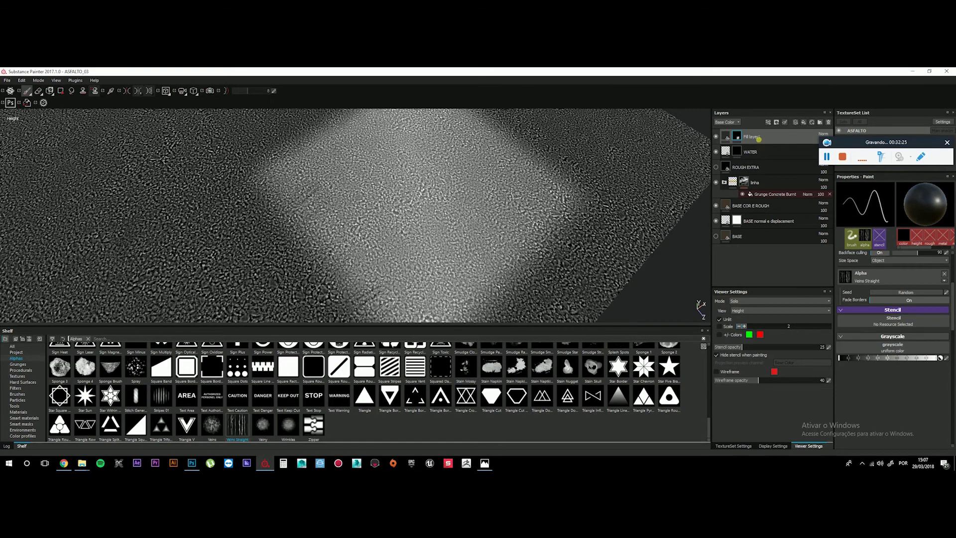
# Delete the fill layer holding the repair patches, return the viewer to Material mode and review the road
pyautogui.press('Delete')
pyautogui.scroll(-6, 375, 183)
pyautogui.click(742, 301)
pyautogui.click(744, 320)
pyautogui.keyDown('alt'); pyautogui.moveTo(563, 250); pyautogui.dragTo(360, 178); pyautogui.keyUp('alt')
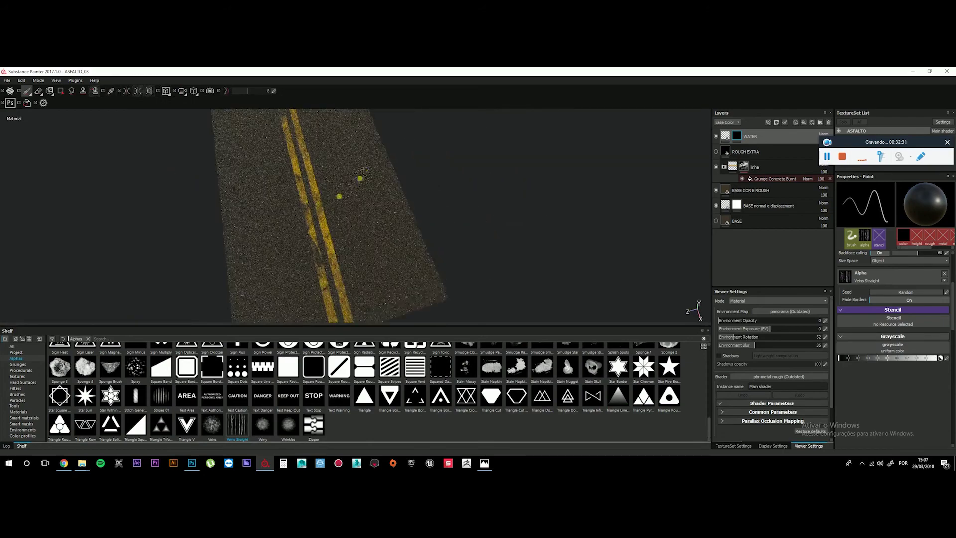
pyautogui.keyDown('alt'); pyautogui.moveTo(254, 214); pyautogui.dragTo(407, 233); pyautogui.keyUp('alt')
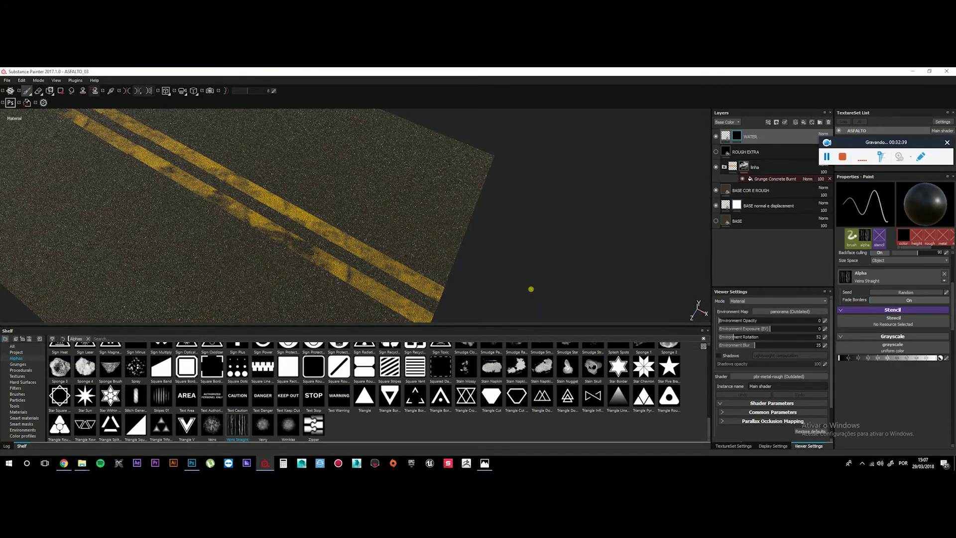
pyautogui.keyDown('alt'); pyautogui.moveTo(349, 255); pyautogui.dragTo(370, 244); pyautogui.keyUp('alt')
pyautogui.scroll(4, 362, 230)
pyautogui.keyDown('alt'); pyautogui.moveTo(318, 221); pyautogui.dragTo(273, 231); pyautogui.keyUp('alt')
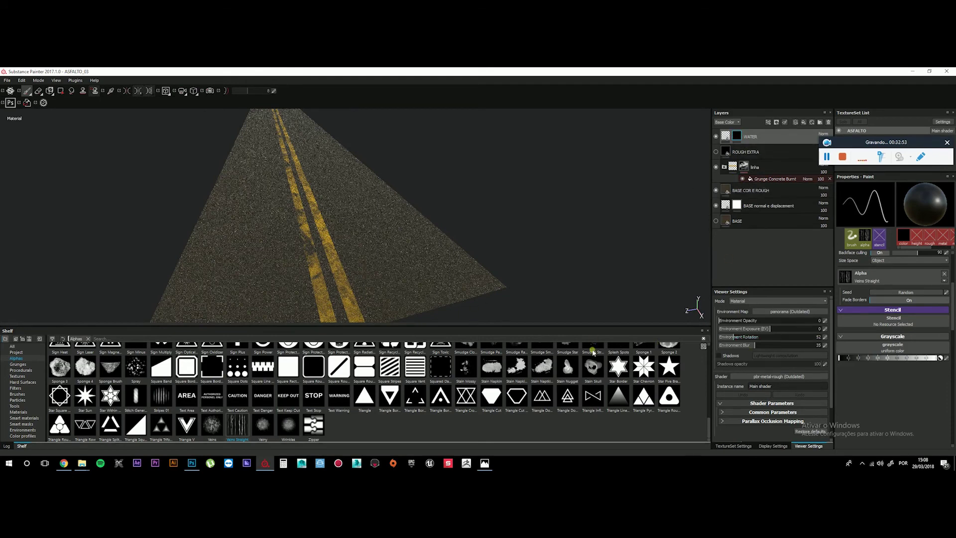
# Load the Stain Napkin Diagonal alpha, enlarge the brush and set its grayscale to white for painting the WATER layer's mask
pyautogui.click(769, 249)
pyautogui.click(547, 366)
pyautogui.moveTo(393, 269)
pyautogui.keyDown('ctrl'); pyautogui.mouseDown(button='right')
pyautogui.moveTo(410, 270)
pyautogui.moveTo(401, 270)
pyautogui.mouseUp(button='right'); pyautogui.keyUp('ctrl')
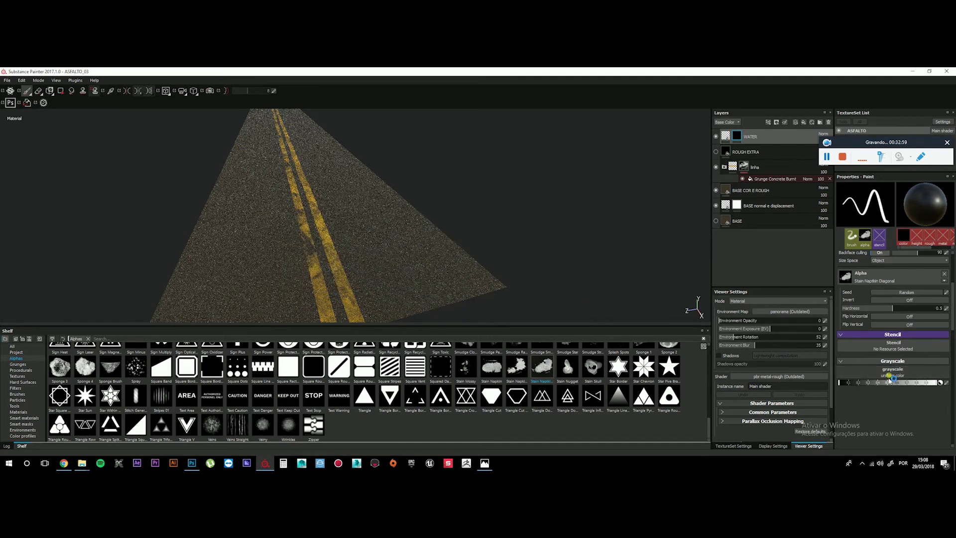
pyautogui.moveTo(893, 384); pyautogui.dragTo(945, 385)
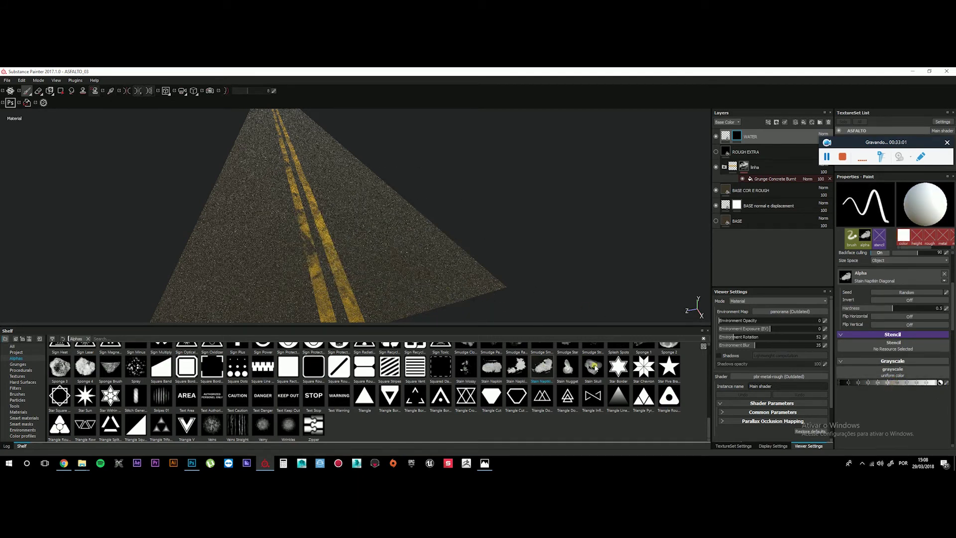
pyautogui.click(737, 137)
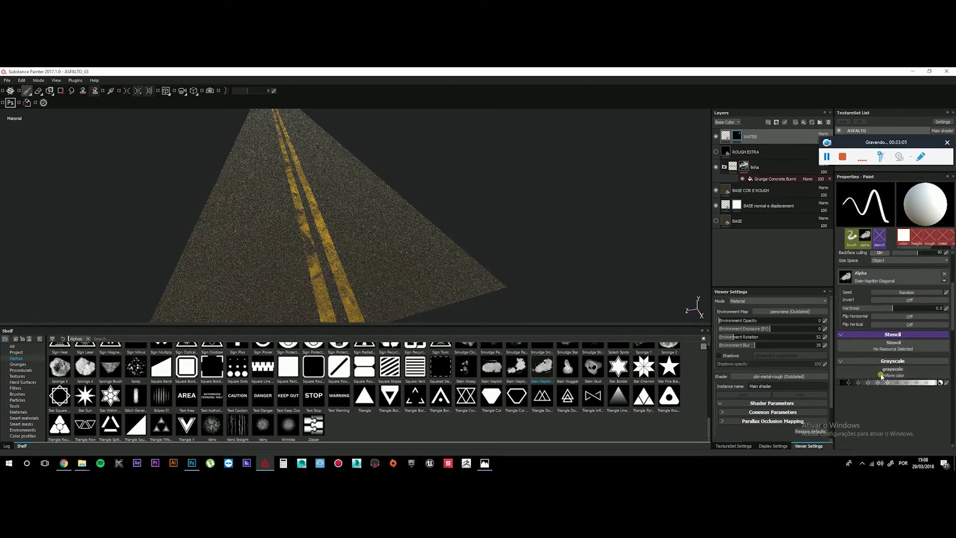
pyautogui.moveTo(866, 146)
pyautogui.mouseDown()
pyautogui.moveTo(819, 155)
pyautogui.moveTo(710, 387)
pyautogui.moveTo(592, 418)
pyautogui.mouseUp()
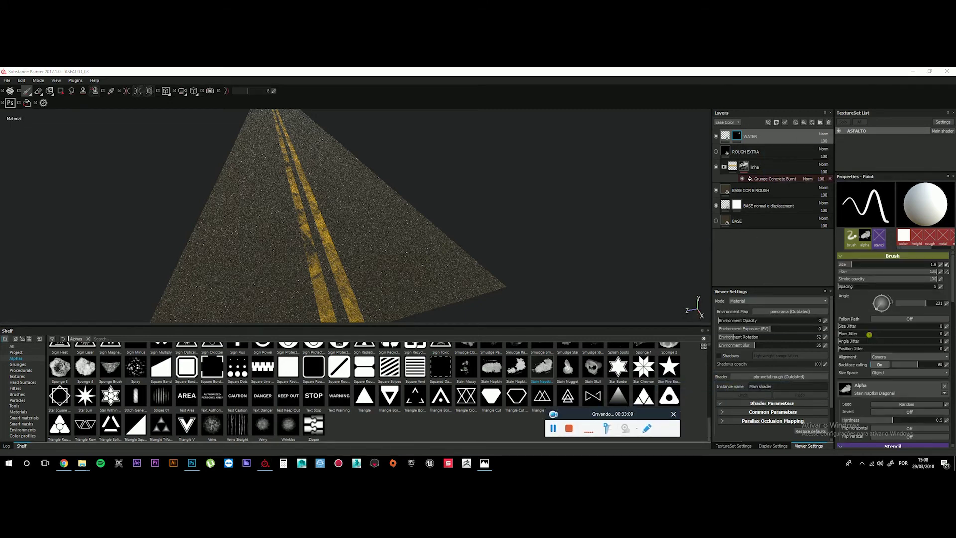
# Check the WATER layer's fill, copy its mask and paste it into the mask of BASE normal e displacement
pyautogui.click(725, 135)
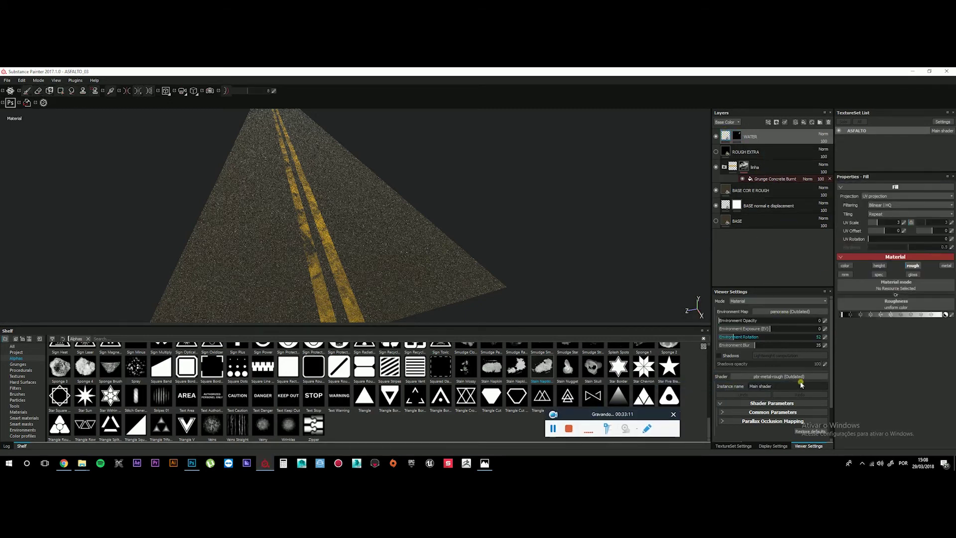
pyautogui.click(736, 136)
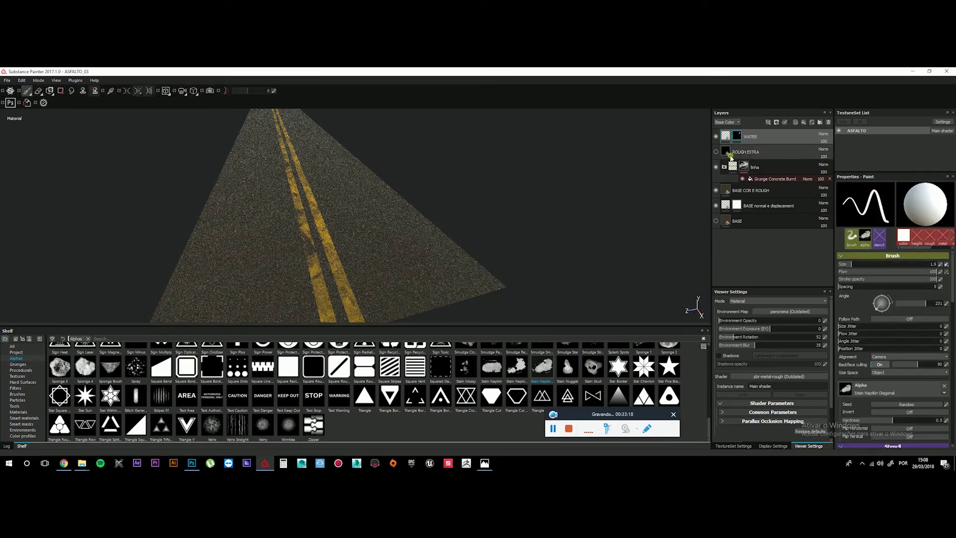
pyautogui.rightClick(738, 138)
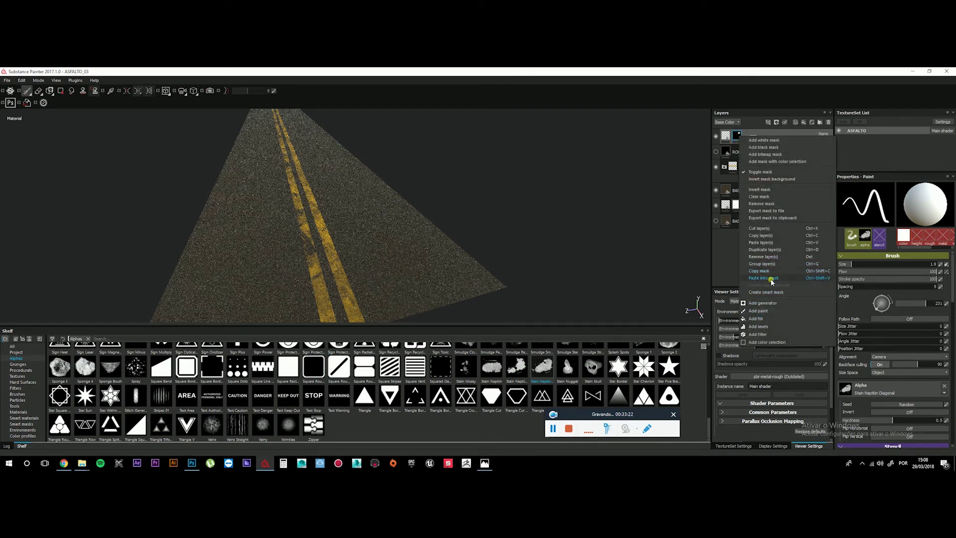
pyautogui.click(759, 278)
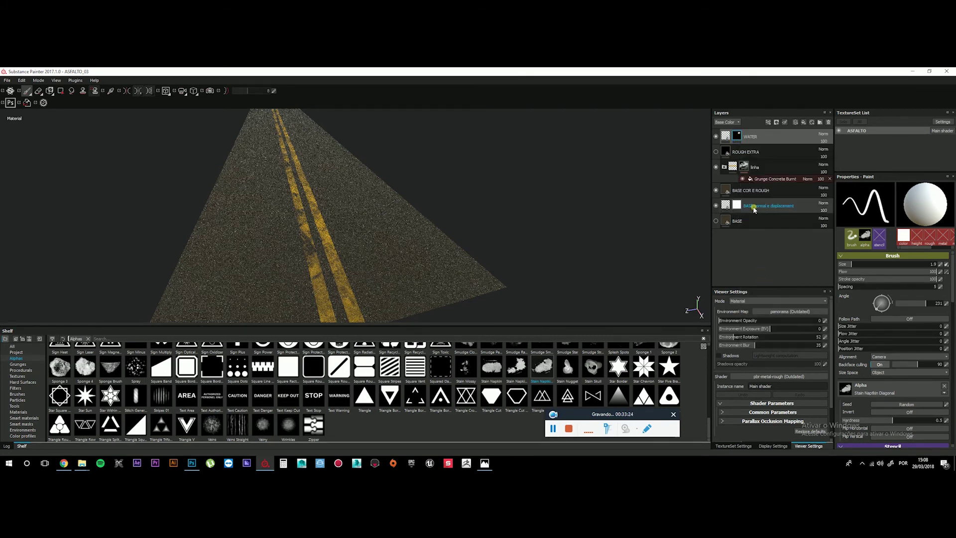
pyautogui.click(738, 207)
pyautogui.rightClick(738, 209)
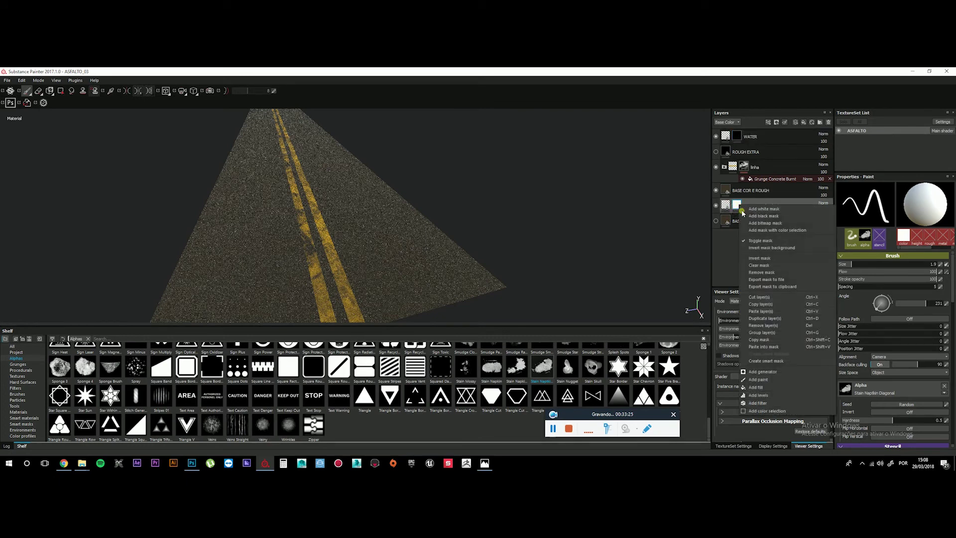
pyautogui.click(772, 355)
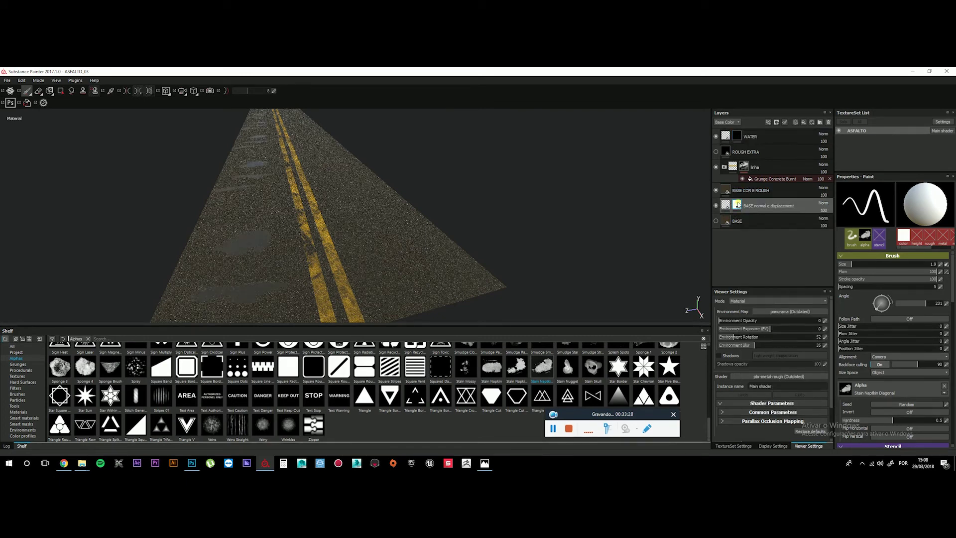
# Try adding a Levels effect to the BASE normal e displacement mask and undo it
pyautogui.rightClick(740, 207)
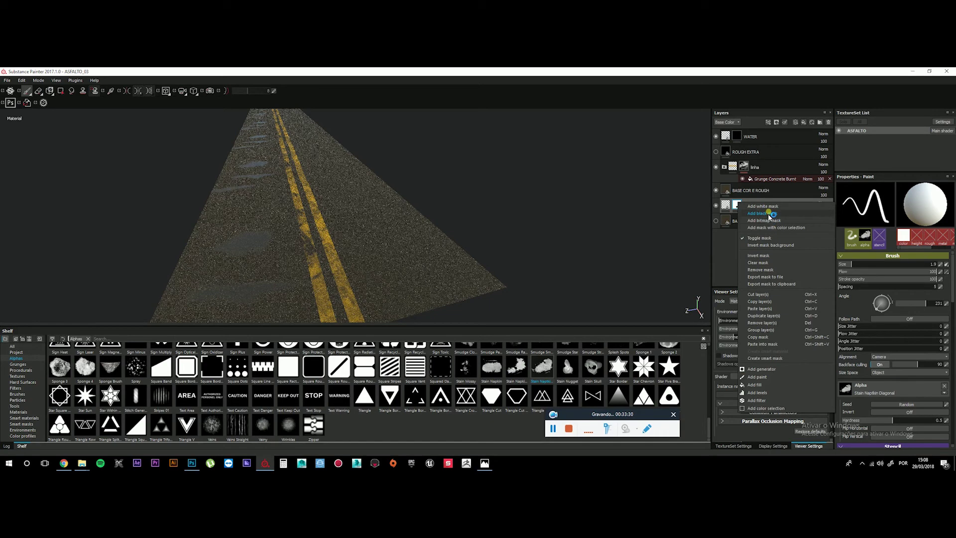
pyautogui.click(757, 392)
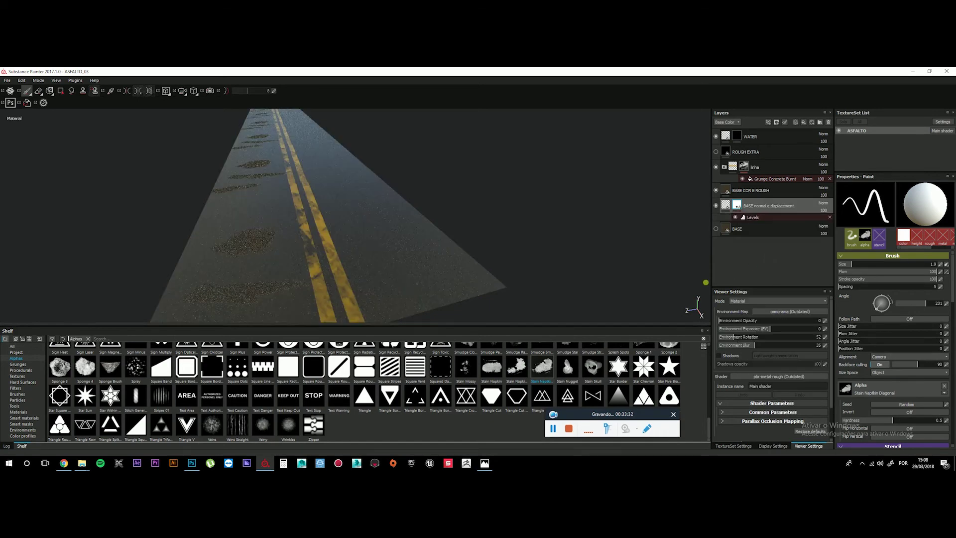
pyautogui.hotkey('ctrl', 'z')
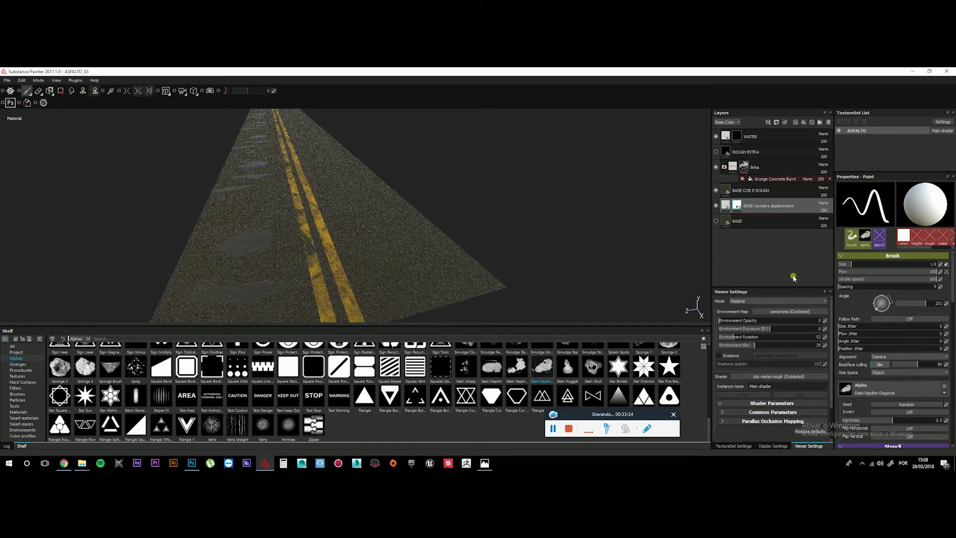
# Examine the puddles near the road's edge from a low angle, comparing them with BASE normal e displacement hidden and shown
pyautogui.click(736, 137)
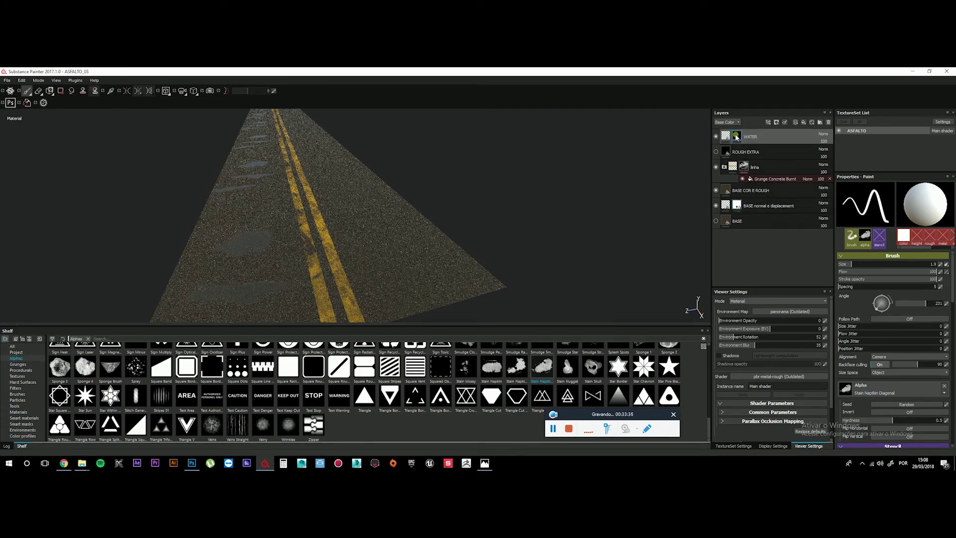
pyautogui.keyDown('alt'); pyautogui.moveTo(384, 213); pyautogui.dragTo(585, 230); pyautogui.keyUp('alt')
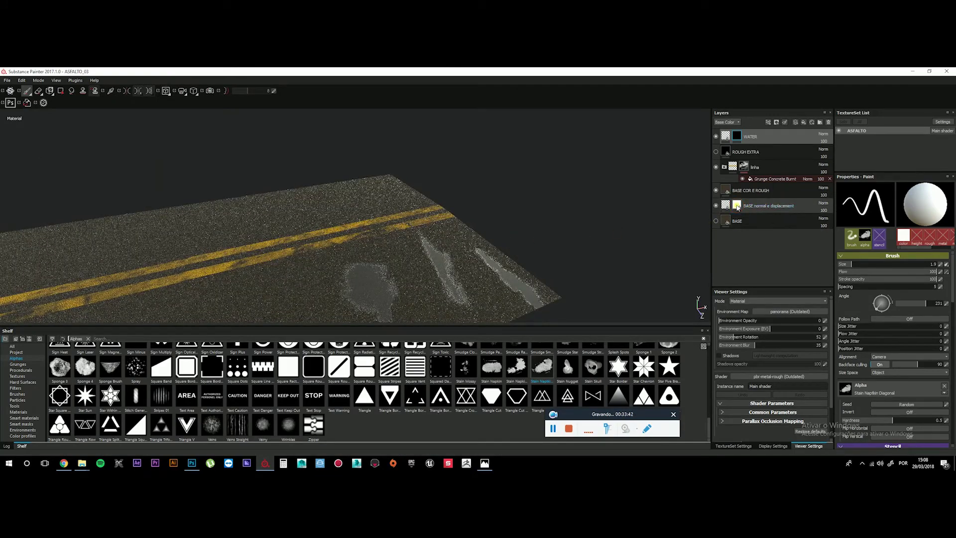
pyautogui.rightClick(737, 208)
pyautogui.click(529, 222)
pyautogui.keyDown('alt'); pyautogui.moveTo(529, 222); pyautogui.dragTo(538, 264); pyautogui.keyUp('alt')
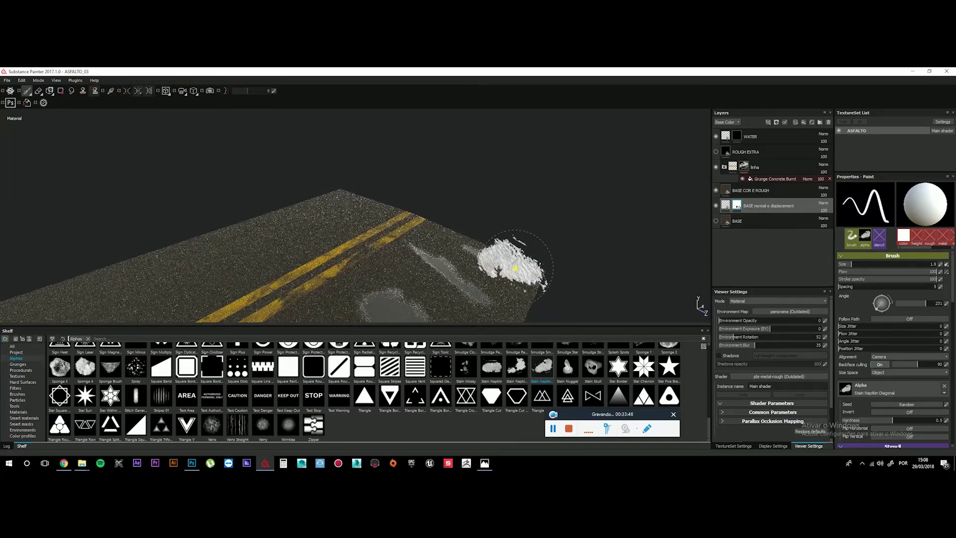
pyautogui.keyDown('alt'); pyautogui.moveTo(523, 262); pyautogui.dragTo(500, 216, button='middle'); pyautogui.keyUp('alt')
pyautogui.click(716, 206)
pyautogui.click(717, 207)
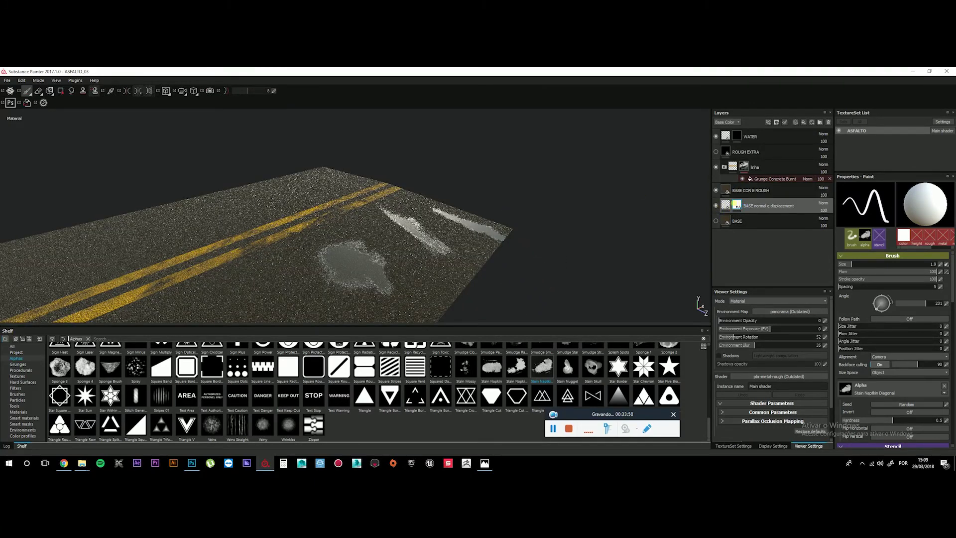
# Copy the mask of BASE normal e displacement, paste it into the WATER layer's mask and toggle WATER to compare the puddles
pyautogui.rightClick(738, 207)
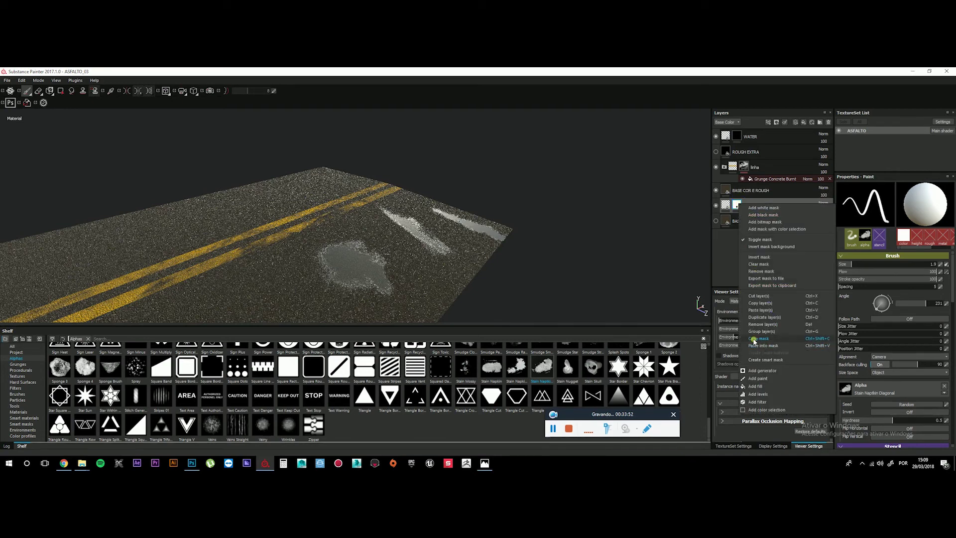
pyautogui.click(746, 148)
pyautogui.click(736, 135)
pyautogui.rightClick(737, 135)
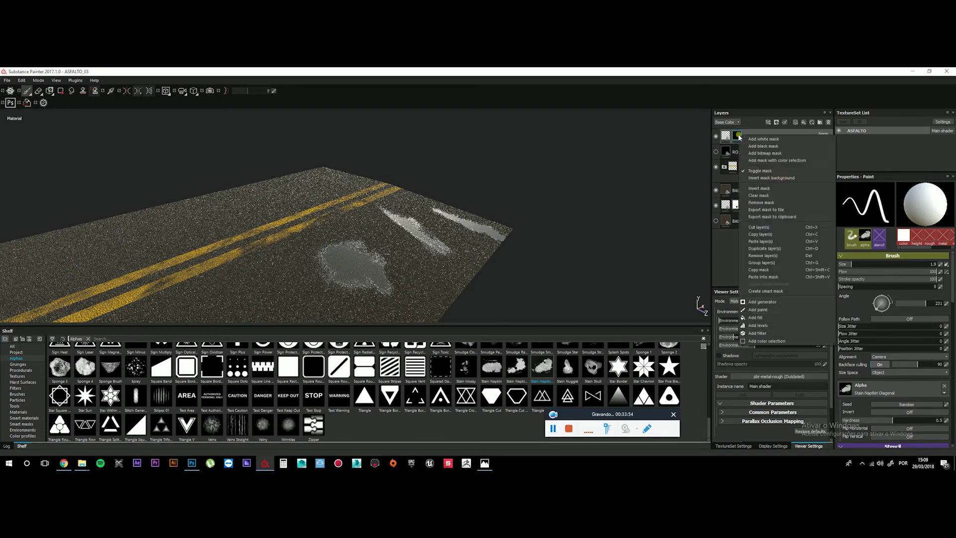
pyautogui.click(761, 278)
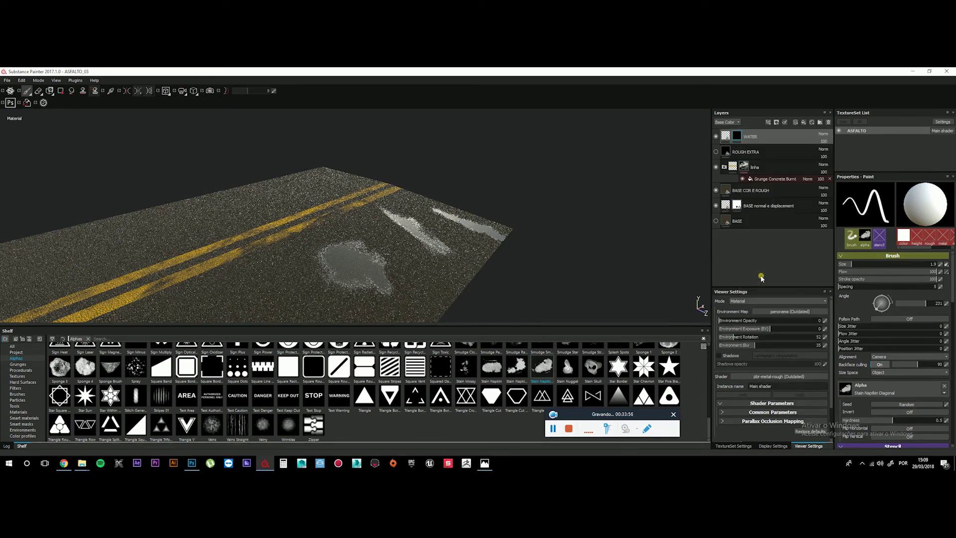
pyautogui.click(716, 136)
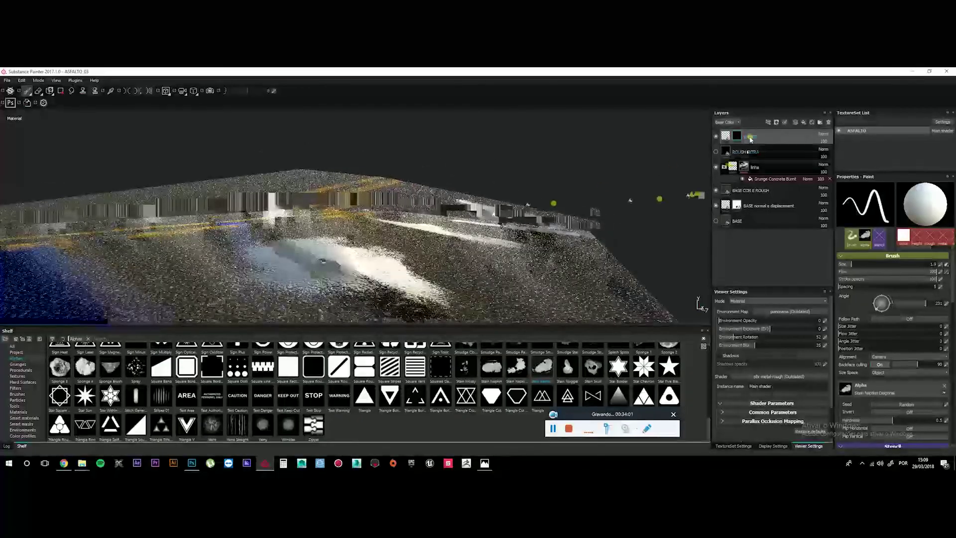
# Replace the WATER layer's black mask with a white mask
pyautogui.rightClick(751, 139)
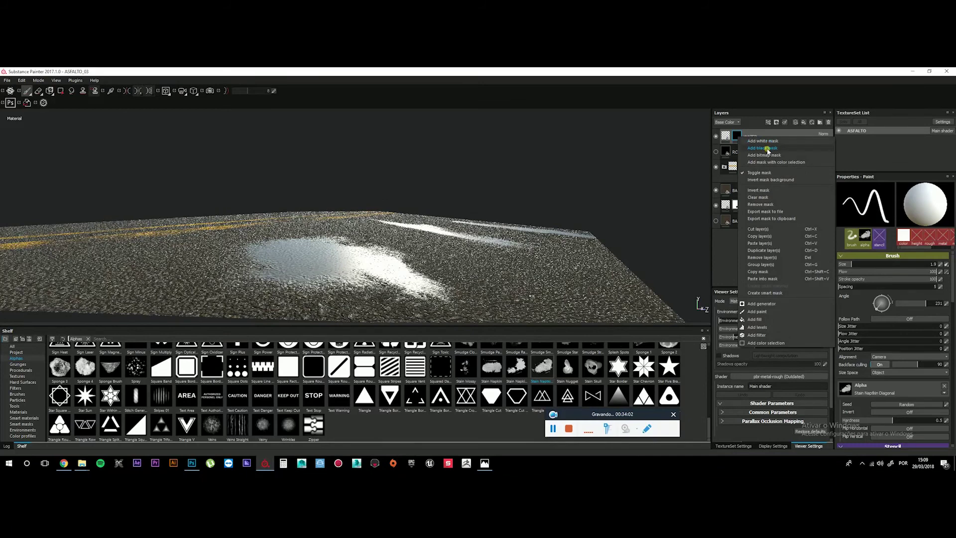
pyautogui.click(762, 141)
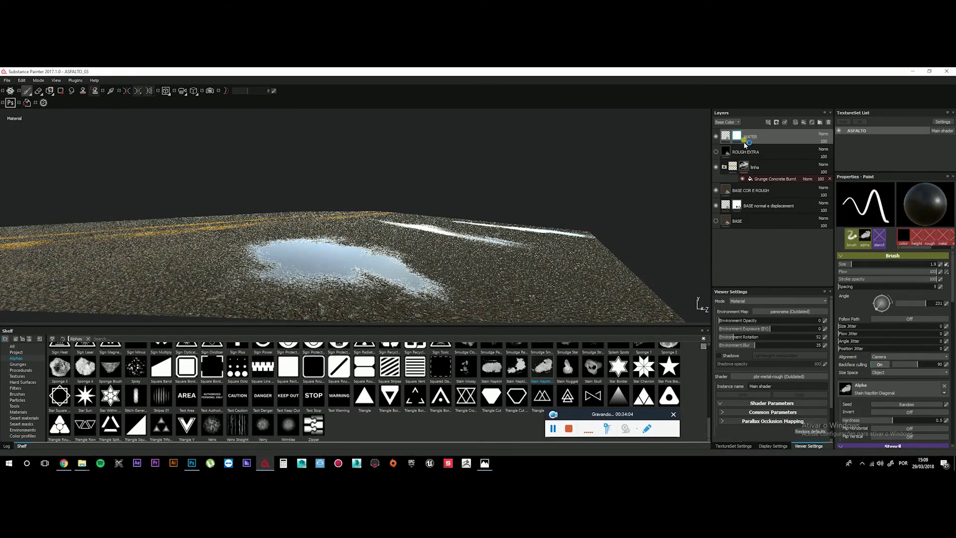
pyautogui.rightClick(737, 135)
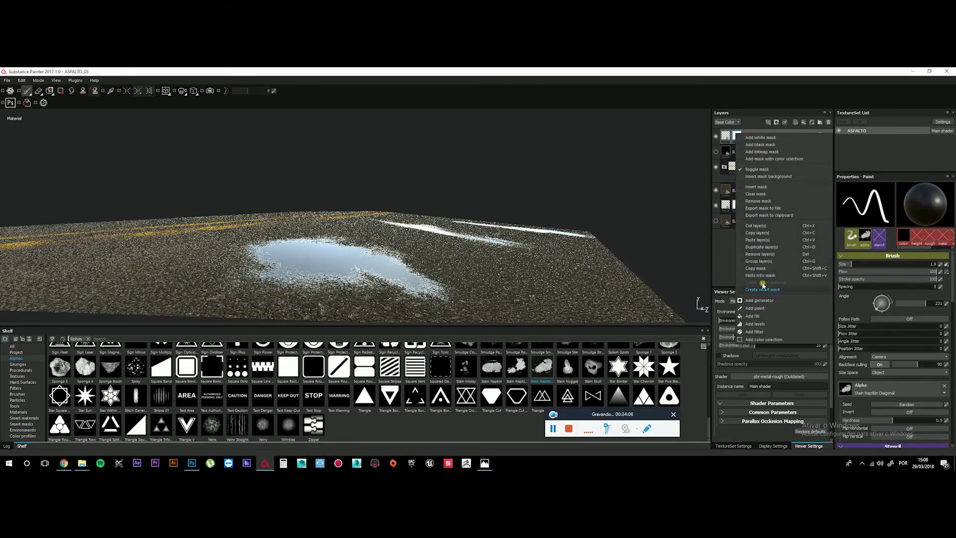
pyautogui.click(568, 162)
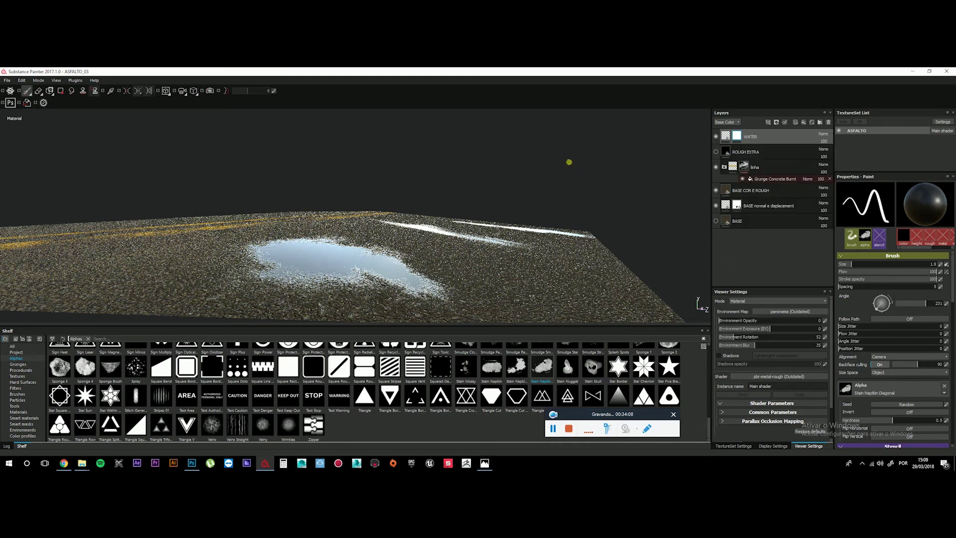
# Copy the mask of BASE normal e displacement, paste it into the WATER layer's mask and invert that mask
pyautogui.click(737, 205)
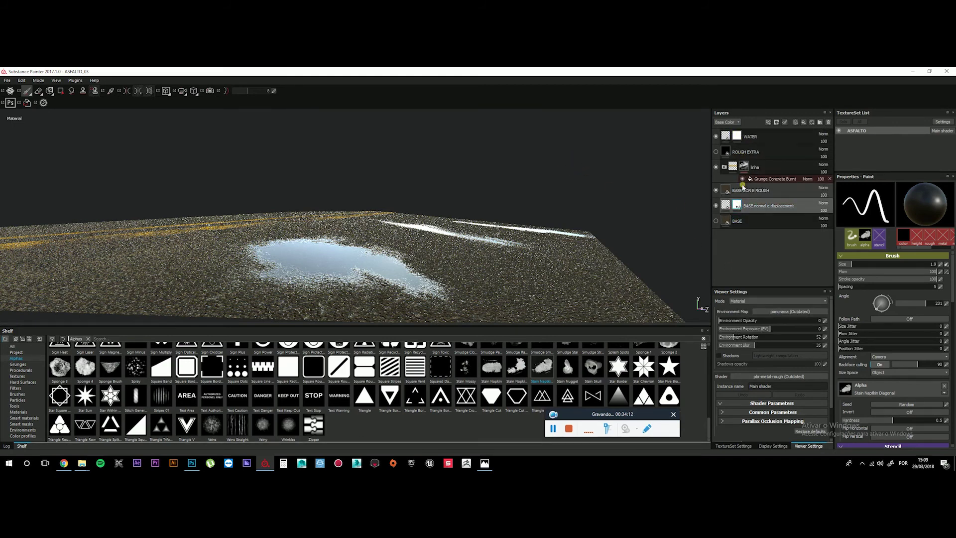
pyautogui.rightClick(737, 205)
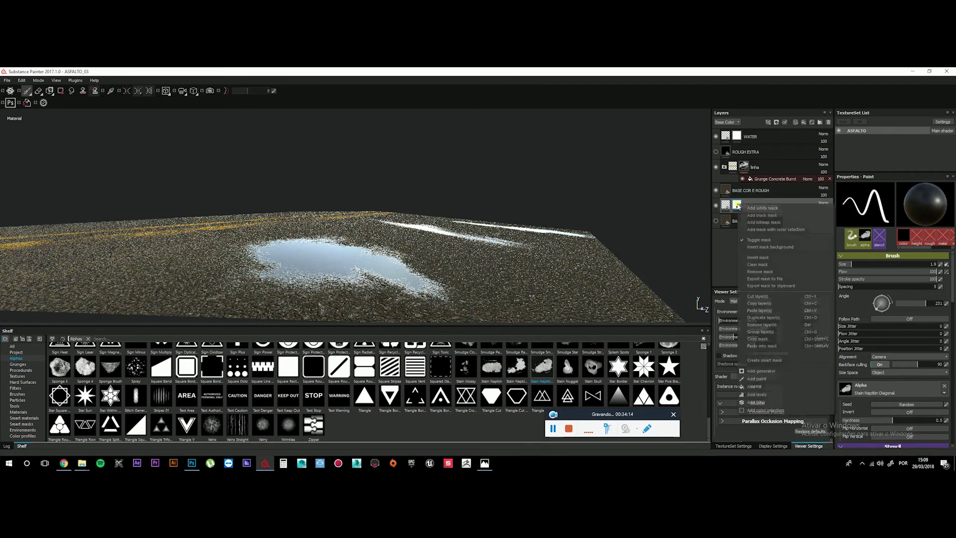
pyautogui.click(757, 339)
pyautogui.click(735, 136)
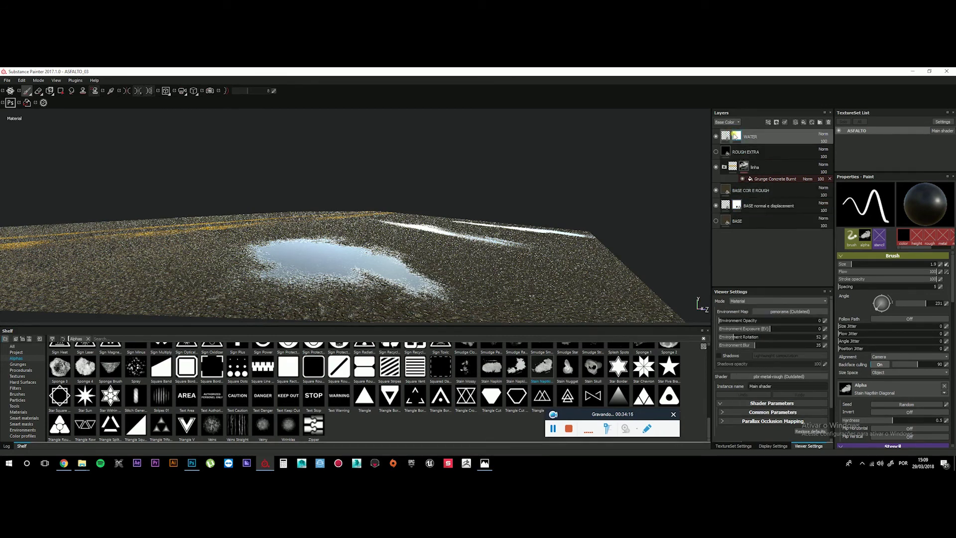
pyautogui.rightClick(740, 135)
pyautogui.click(762, 276)
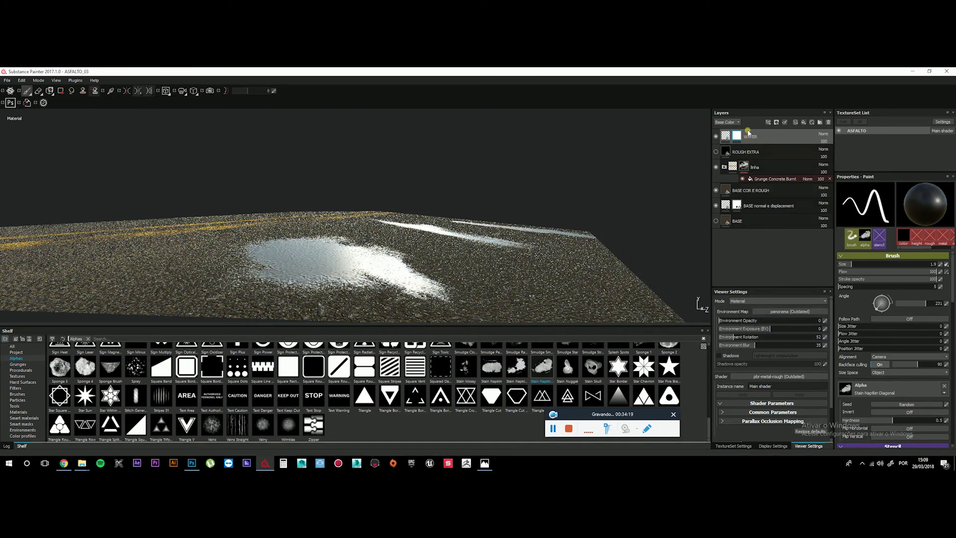
pyautogui.rightClick(736, 139)
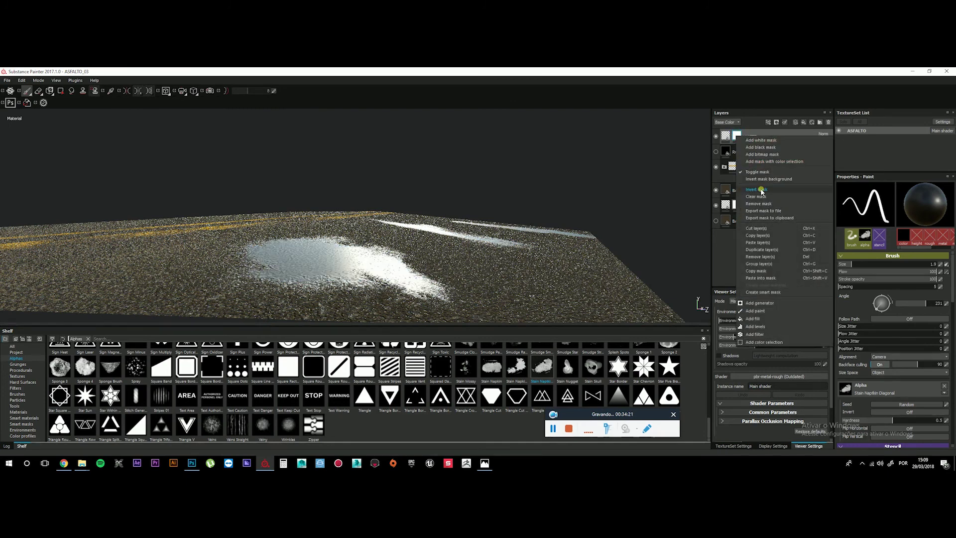
pyautogui.click(760, 191)
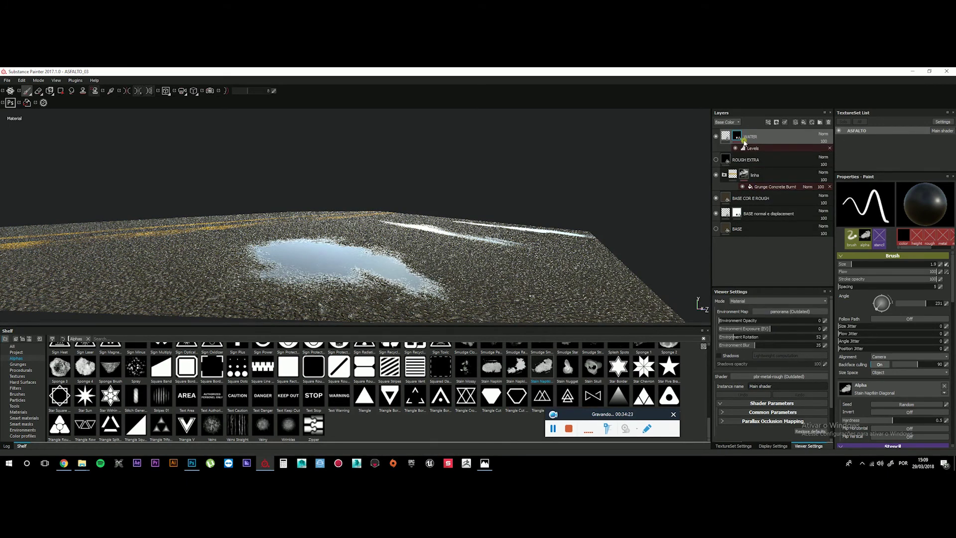
# Examine the puddles on the road, and switch to the browser to compare them with the Motel Highway render on ArtStation
pyautogui.keyDown('alt'); pyautogui.moveTo(437, 192); pyautogui.dragTo(536, 199); pyautogui.keyUp('alt')
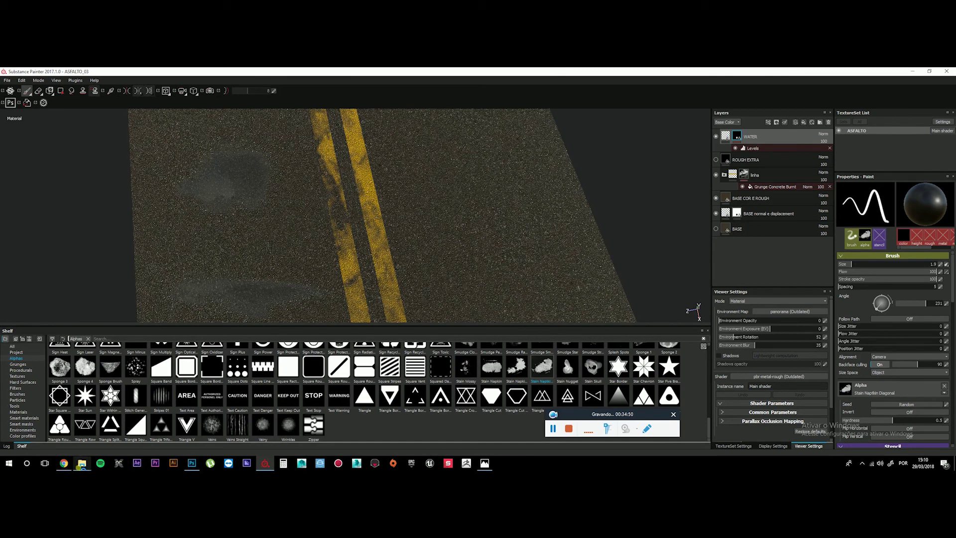
pyautogui.click(64, 464)
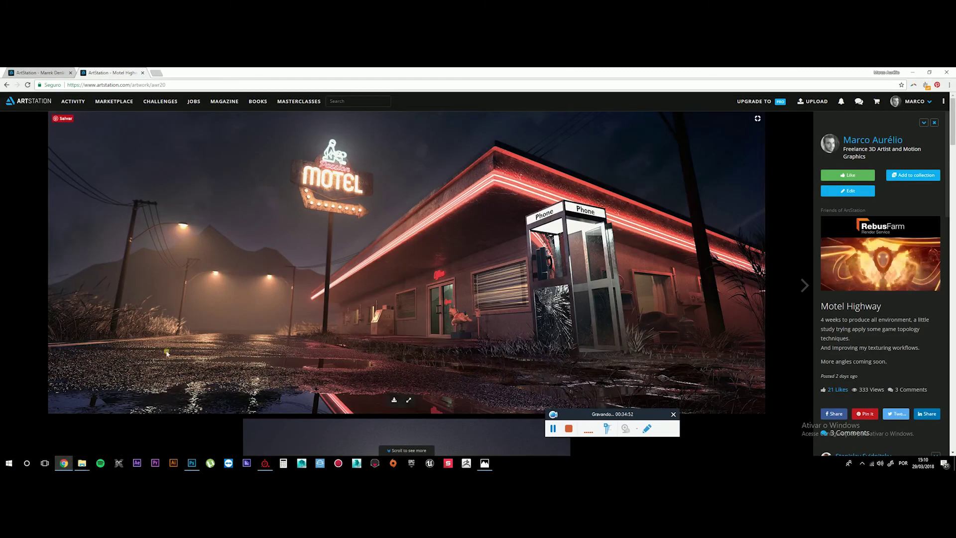